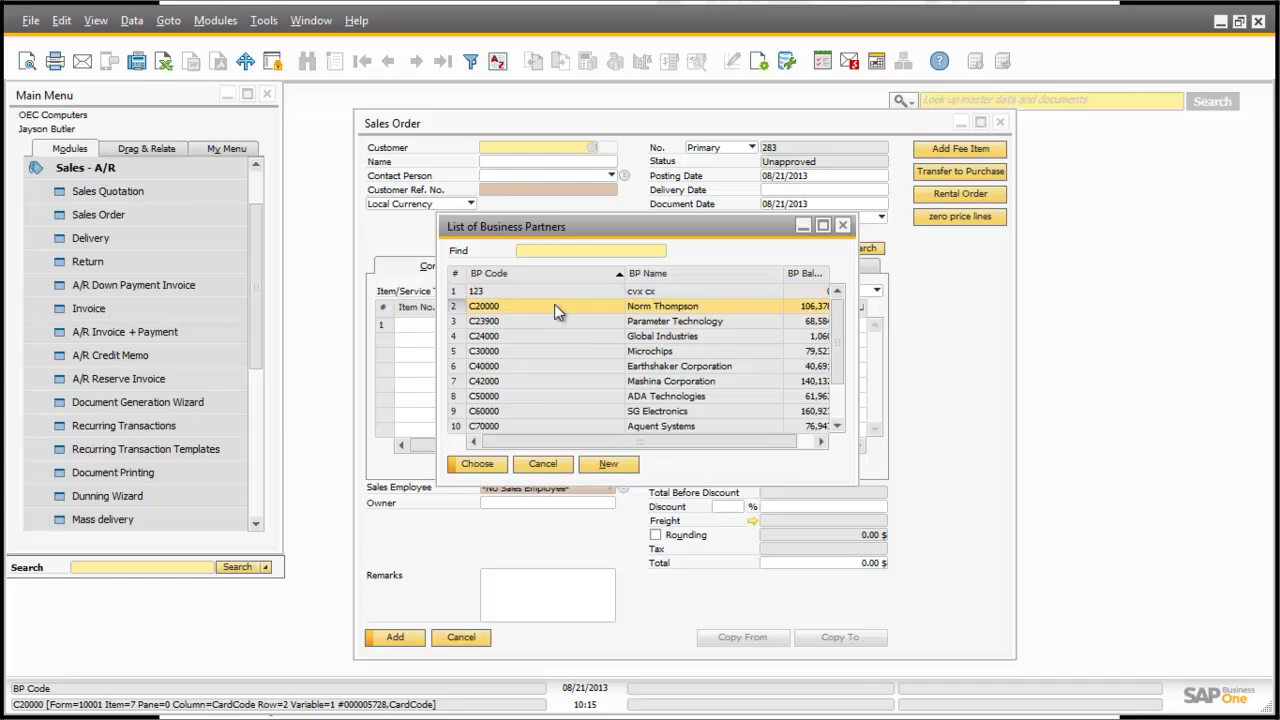
- Select the second listed business partner as the sales order's customer and add items A00001 through A00005 as lines
left_click(435, 328)
key("Tab")
left_click(492, 308)
left_click(501, 366, "shift")
left_click(474, 463)
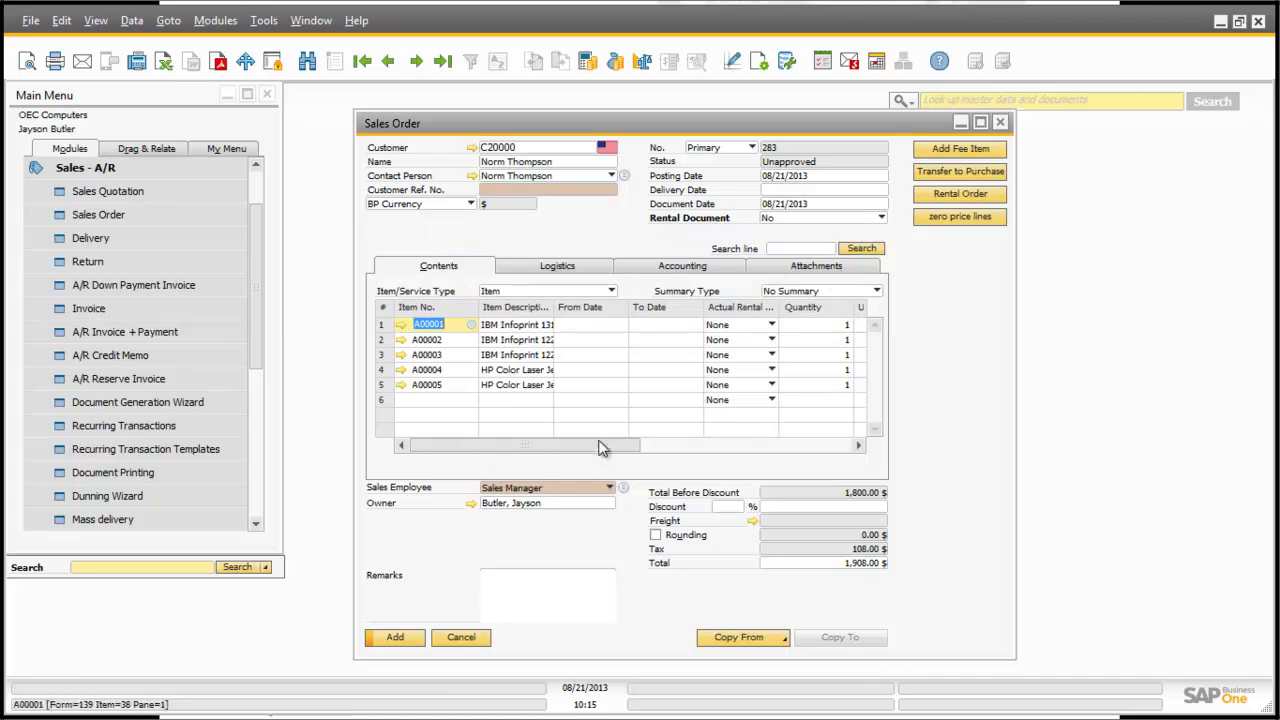
- Clear the unit prices of lines 1, 3 and 5 in the sales order
left_click_drag(603, 445, 728, 446)
left_click(662, 325)
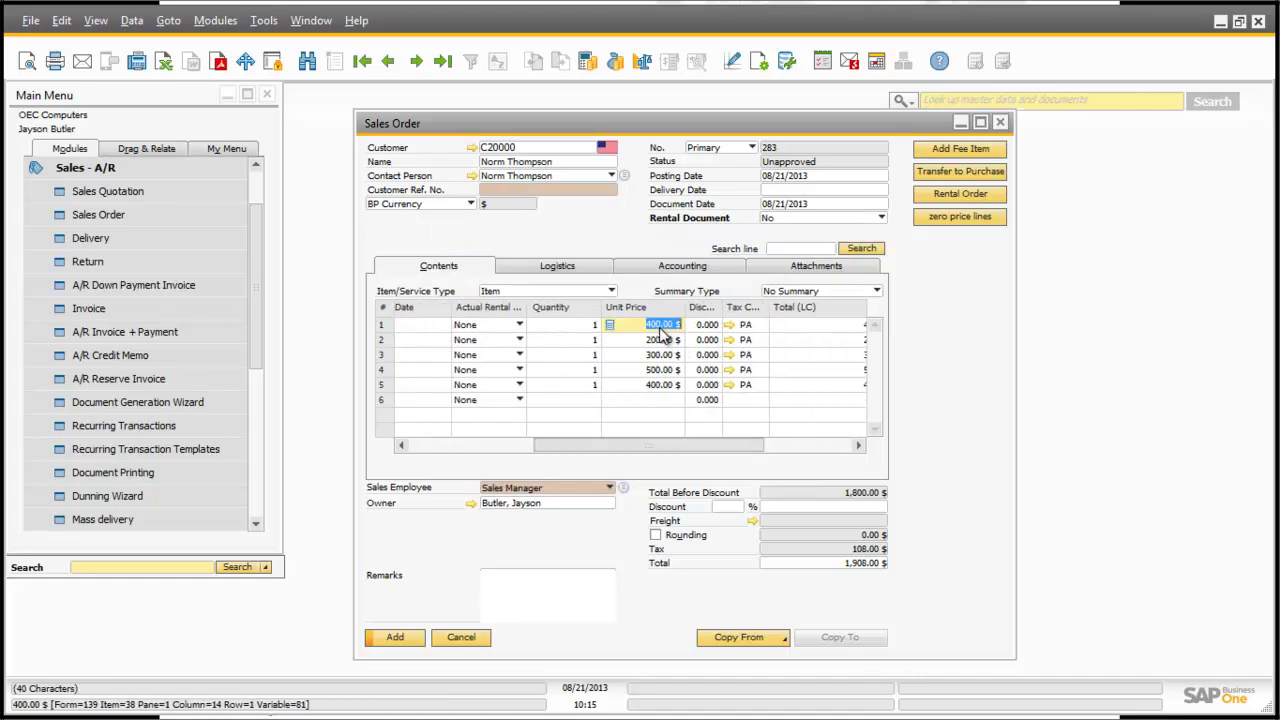
key("BackSpace")
left_click(663, 357)
key("BackSpace")
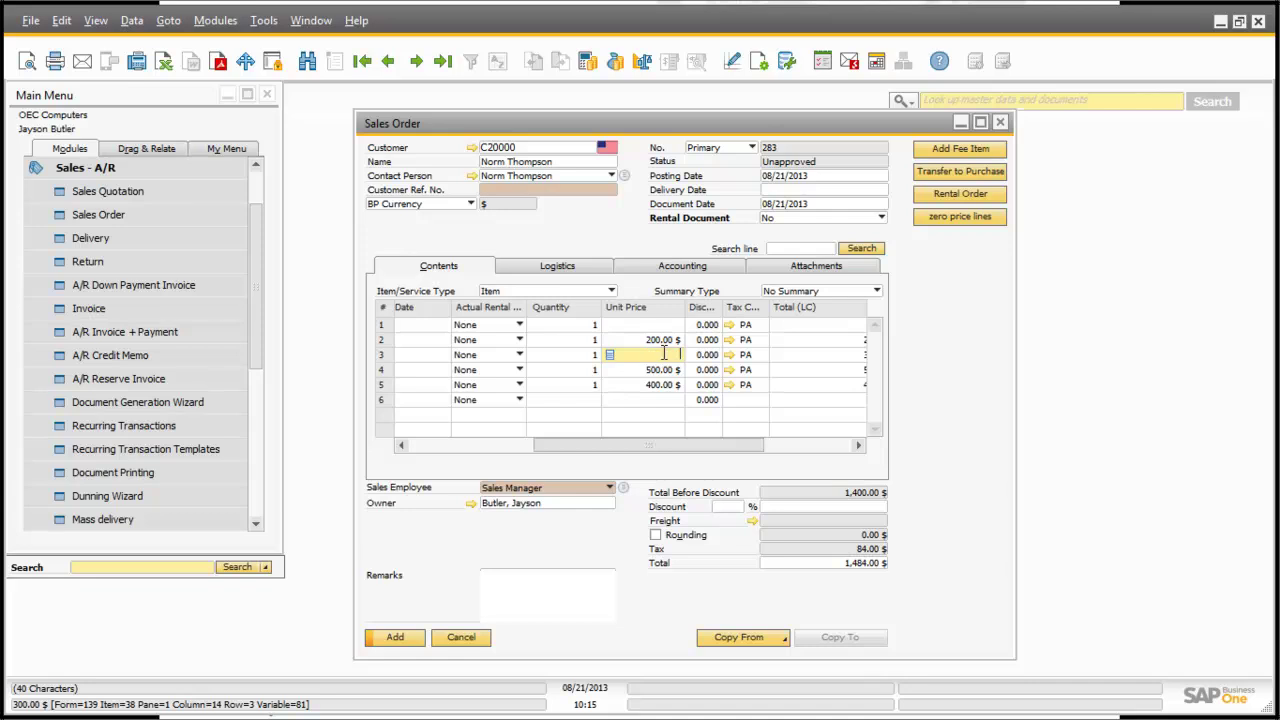
left_click(664, 384)
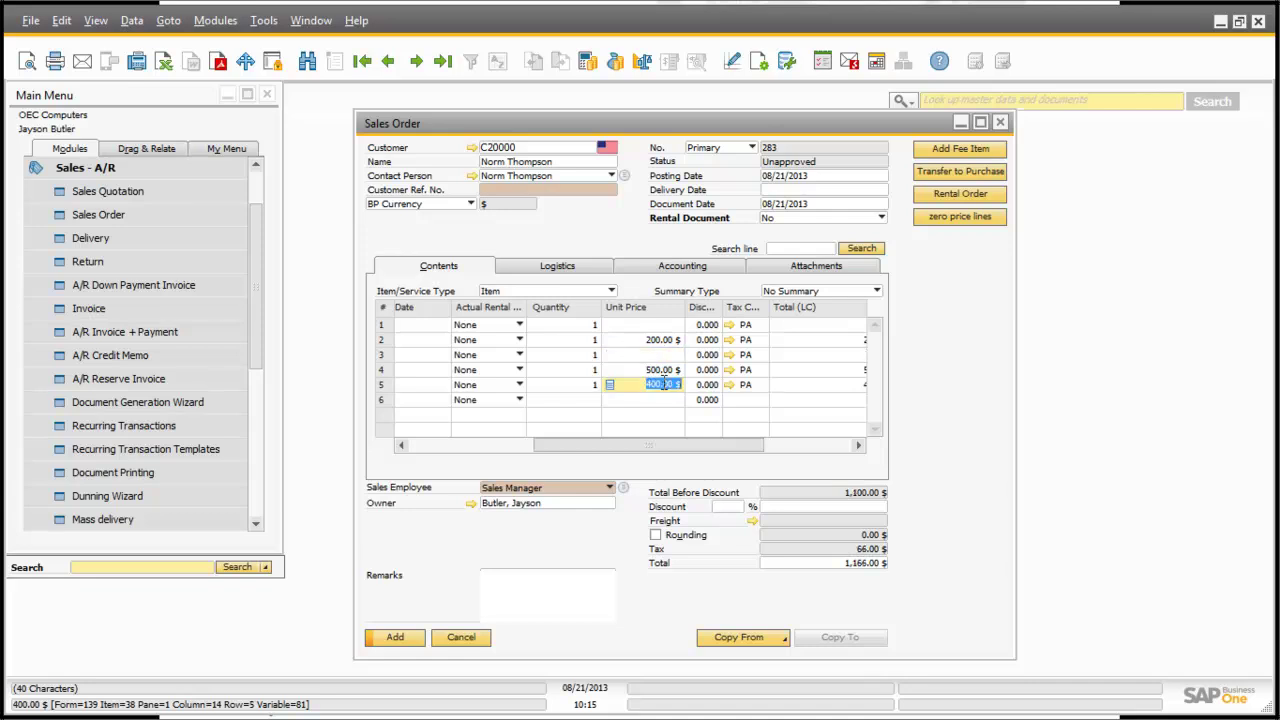
key("BackSpace")
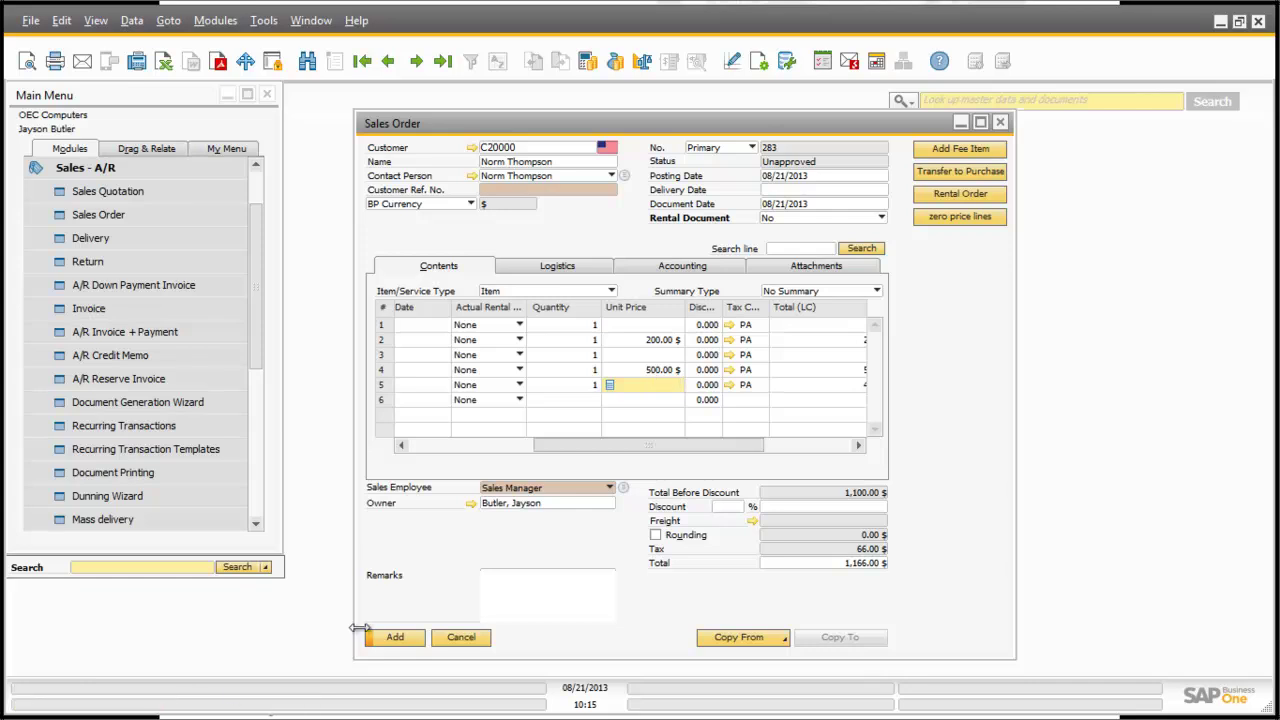
- Run the zero price lines check on the sales order and dismiss its message
left_click(972, 222)
left_click_drag(634, 310, 633, 455)
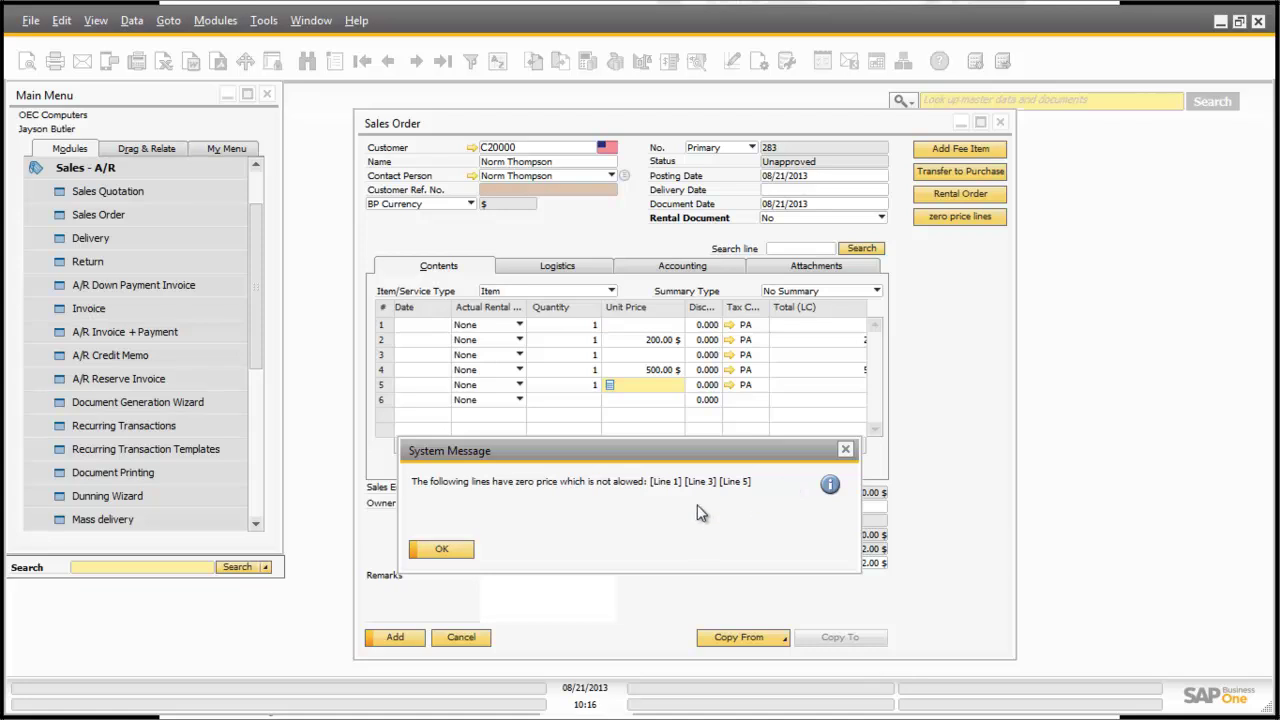
left_click(441, 549)
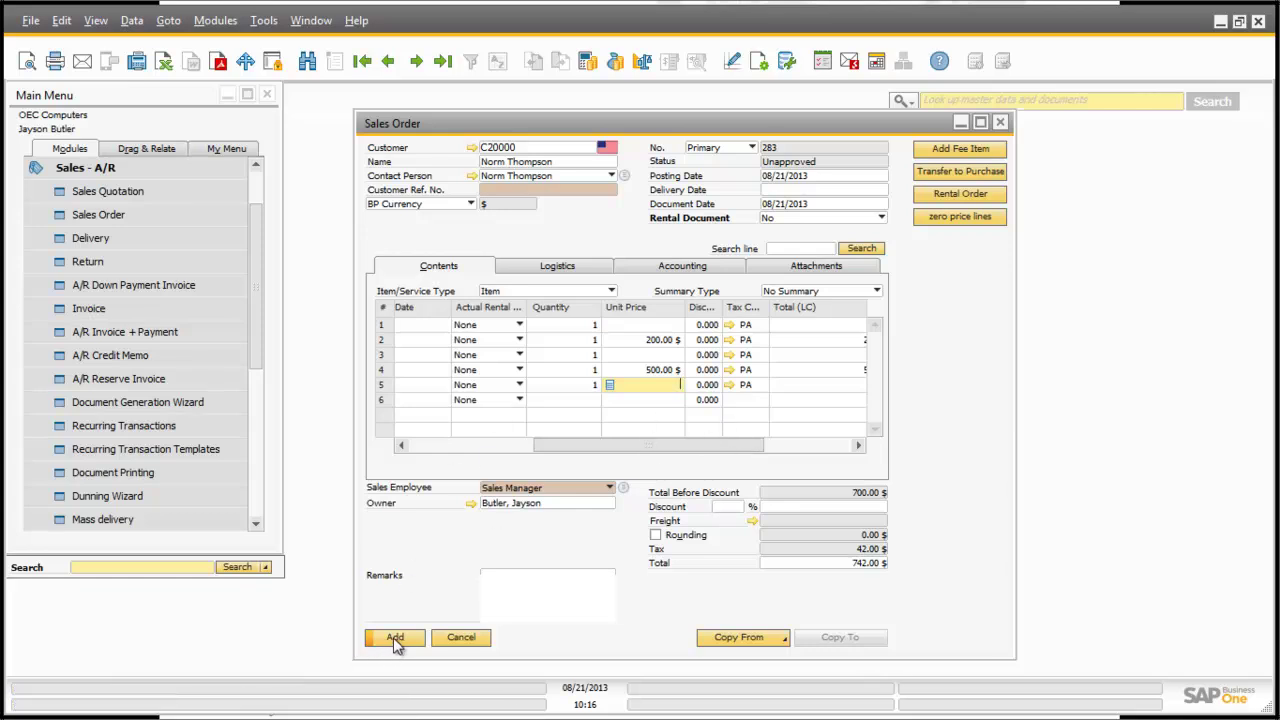
- Fill in the customer reference number and set the sales order's delivery date to 08/21/2013
left_click(517, 189)
type("1234")
left_click(786, 189)
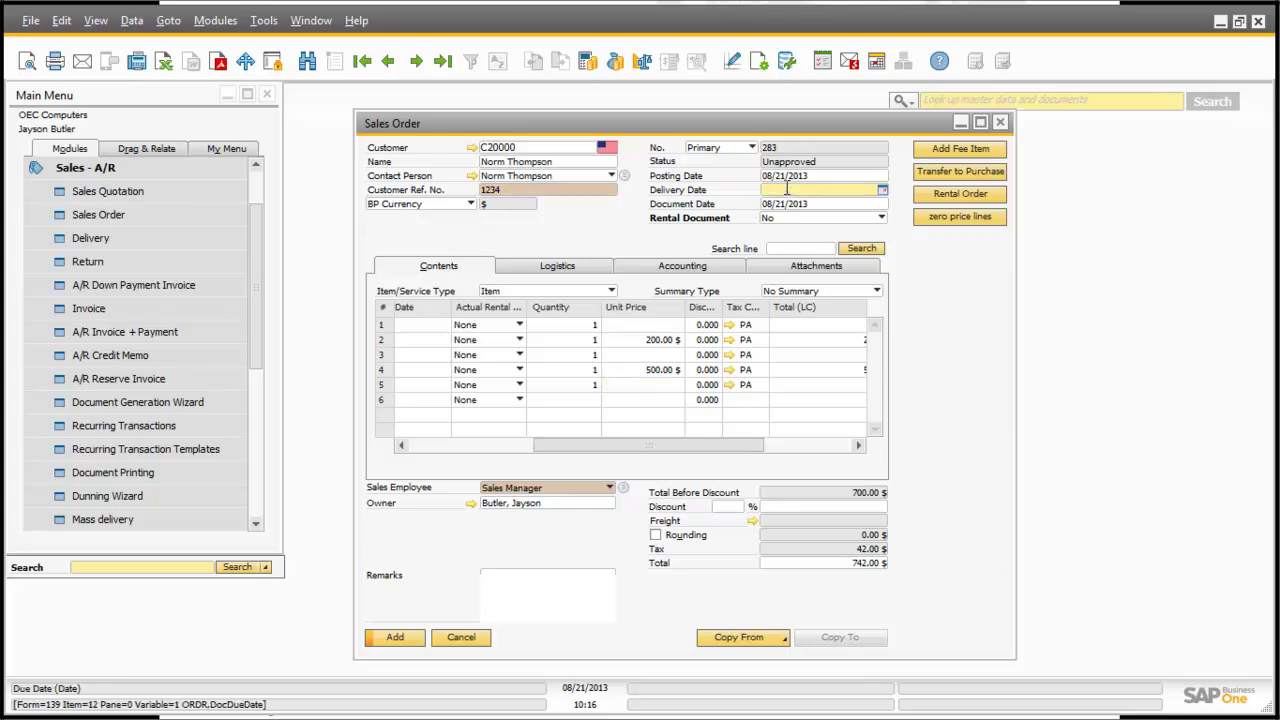
type("t")
key("Tab")
left_click(439, 393)
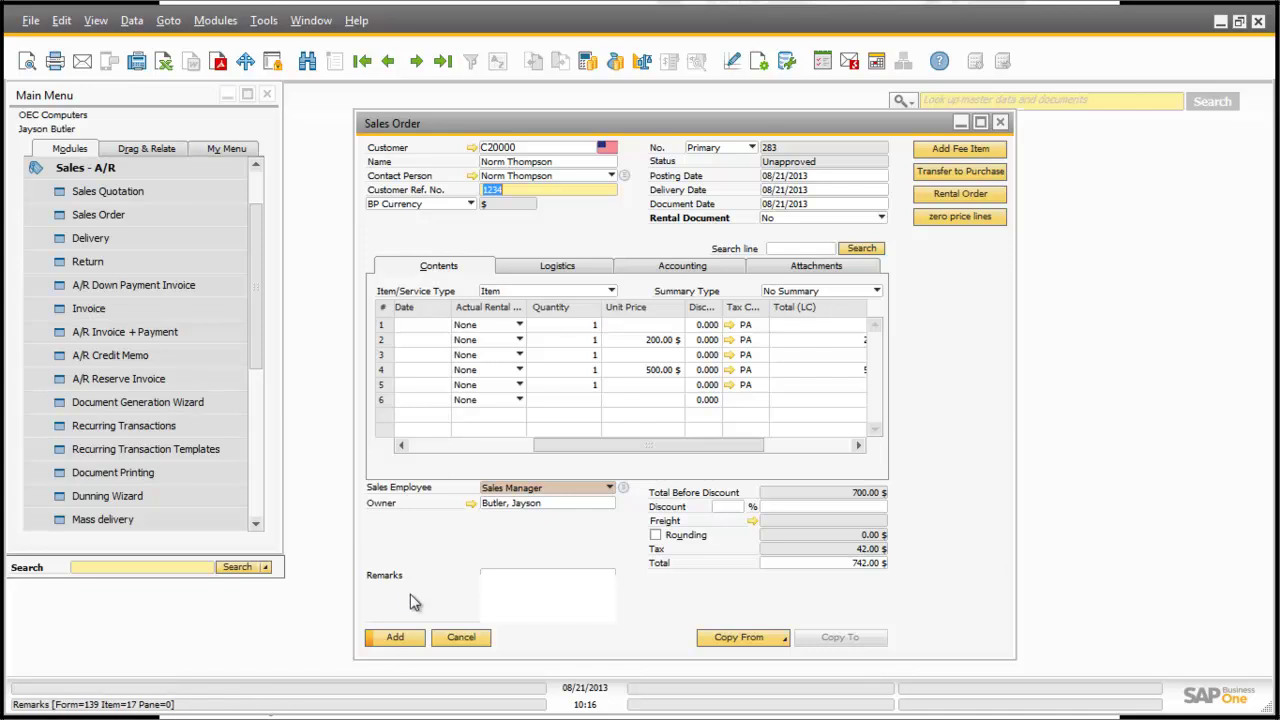
- Try to add the sales order with the empty line prices and dismiss the system message
left_click(396, 637)
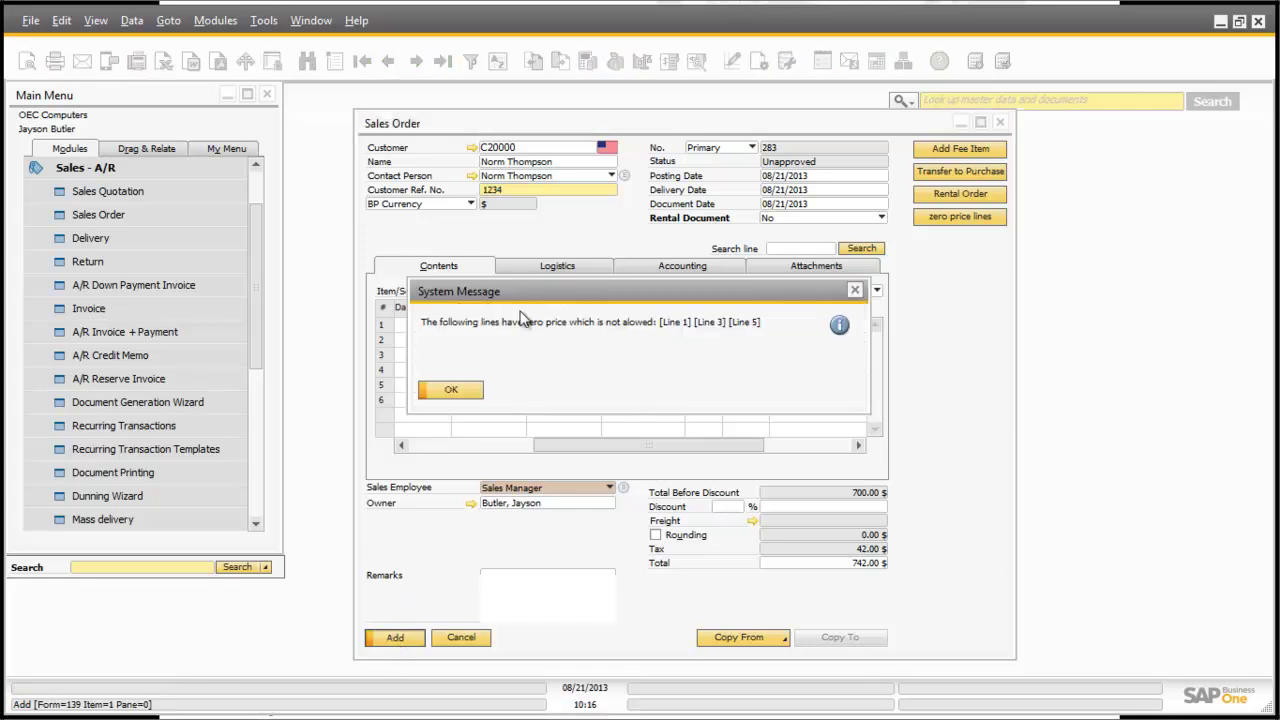
left_click_drag(545, 295, 537, 443)
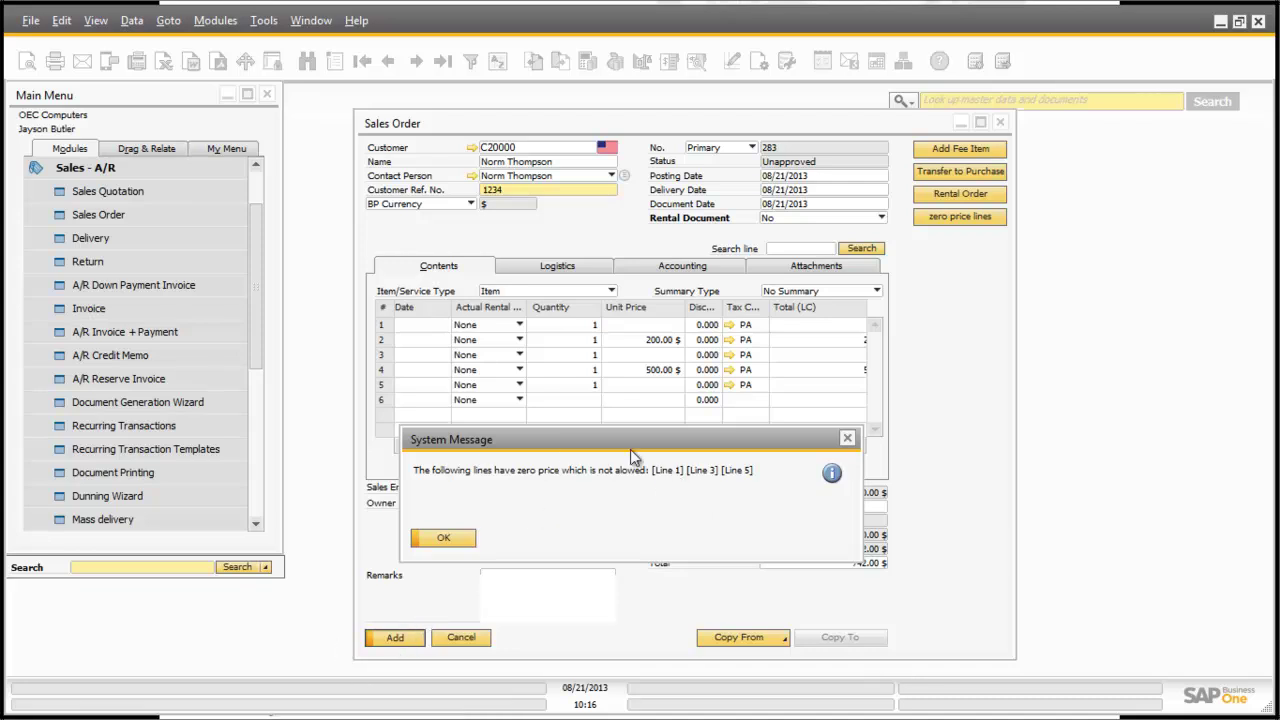
left_click(457, 545)
key("alt+Tab")
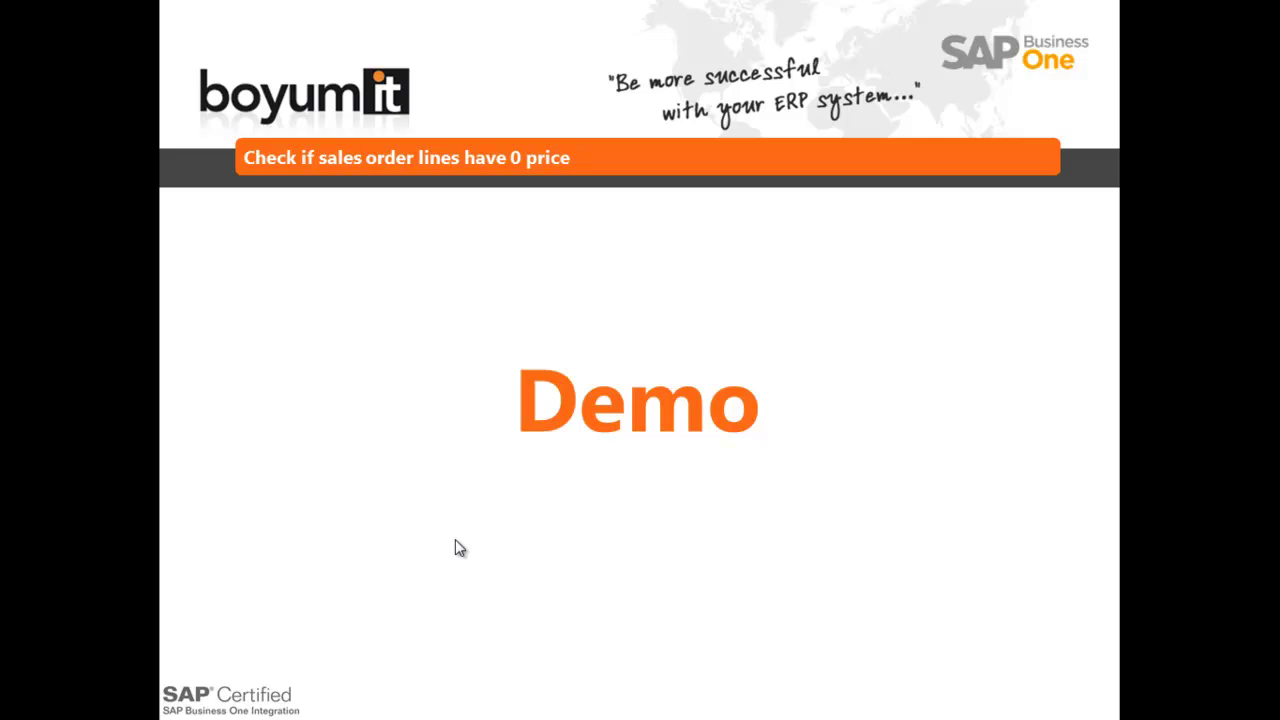
left_click(455, 539)
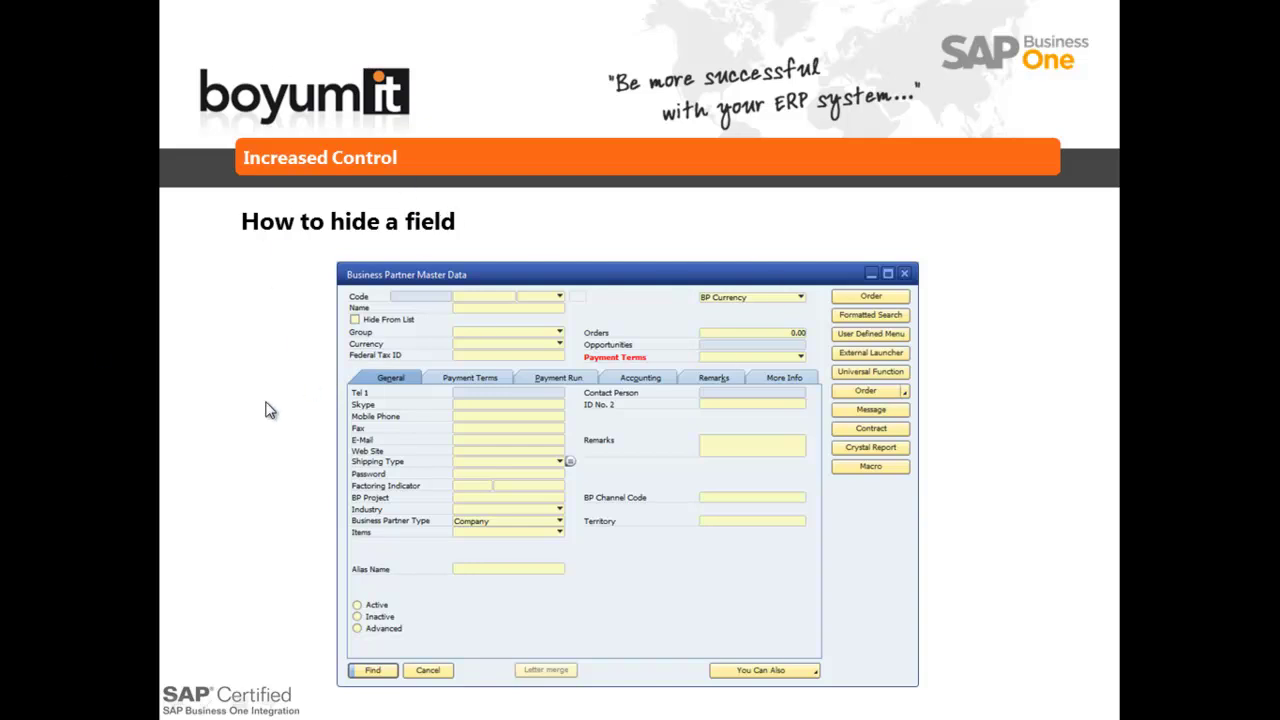
key("alt+Tab")
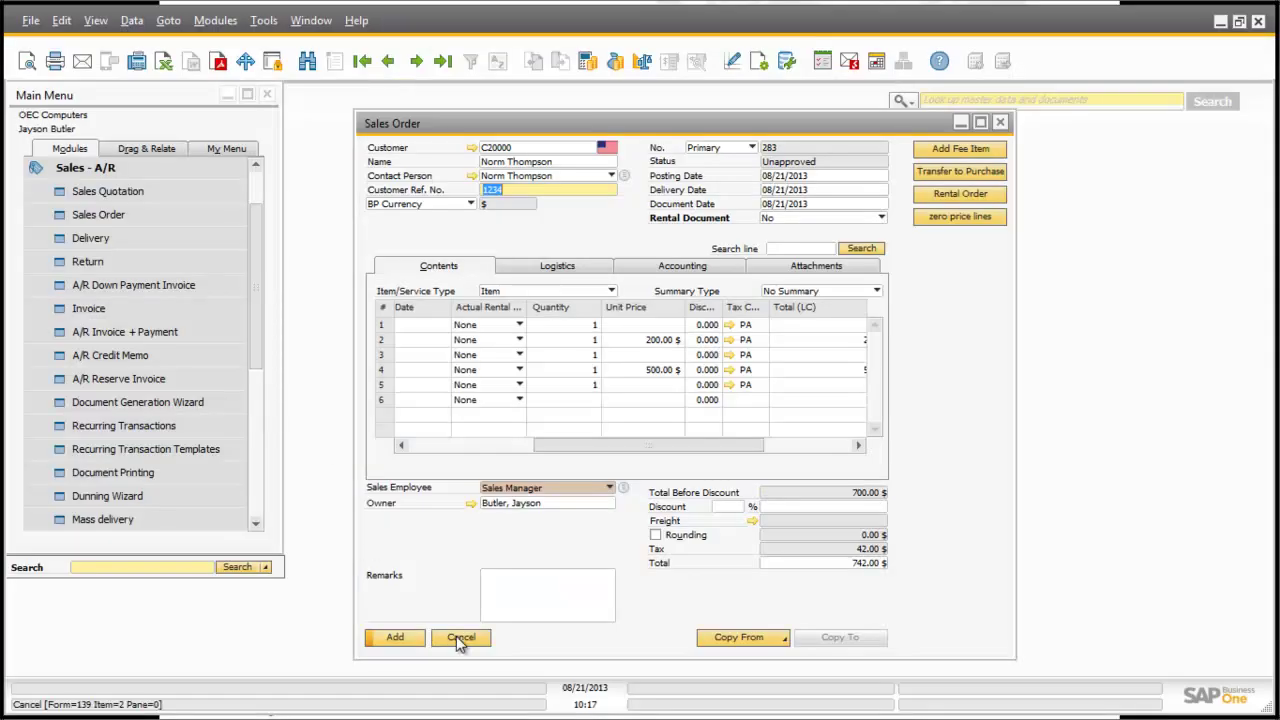
- Discard the sales order and open the Business Partner Master Data window from the Business Partners module
left_click(459, 642)
left_click(146, 171)
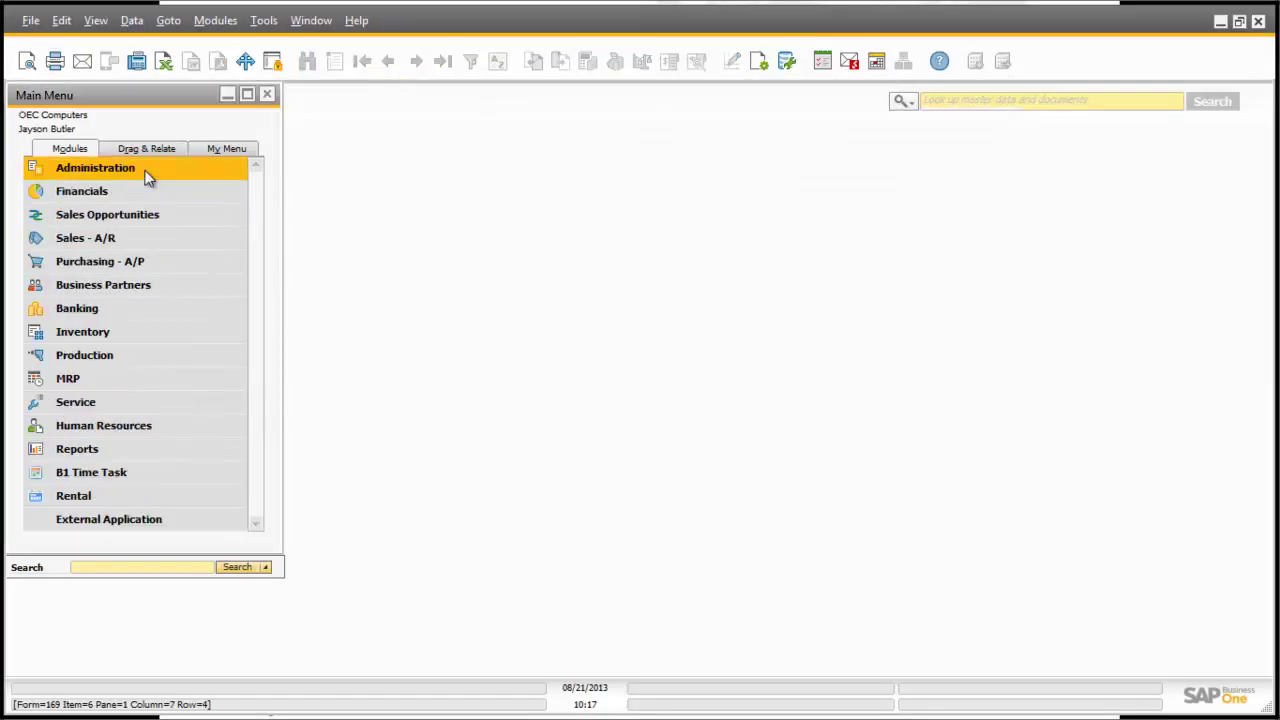
left_click(102, 287)
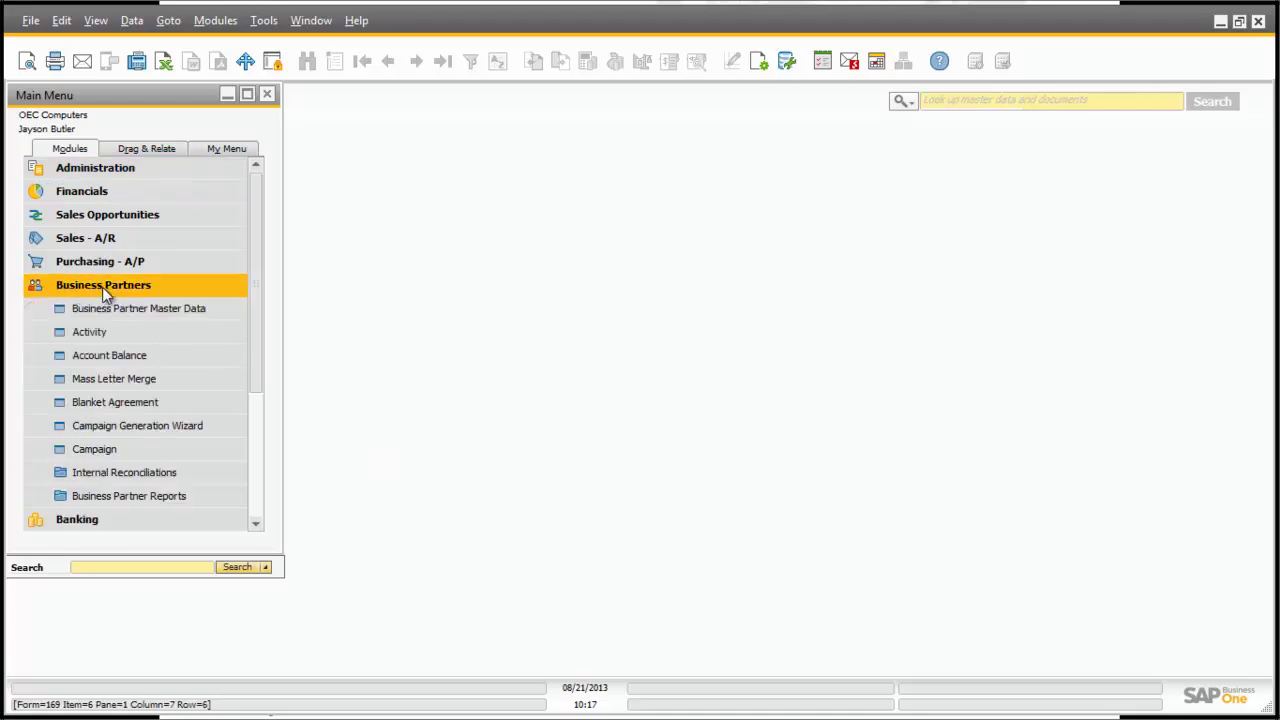
left_click(111, 312)
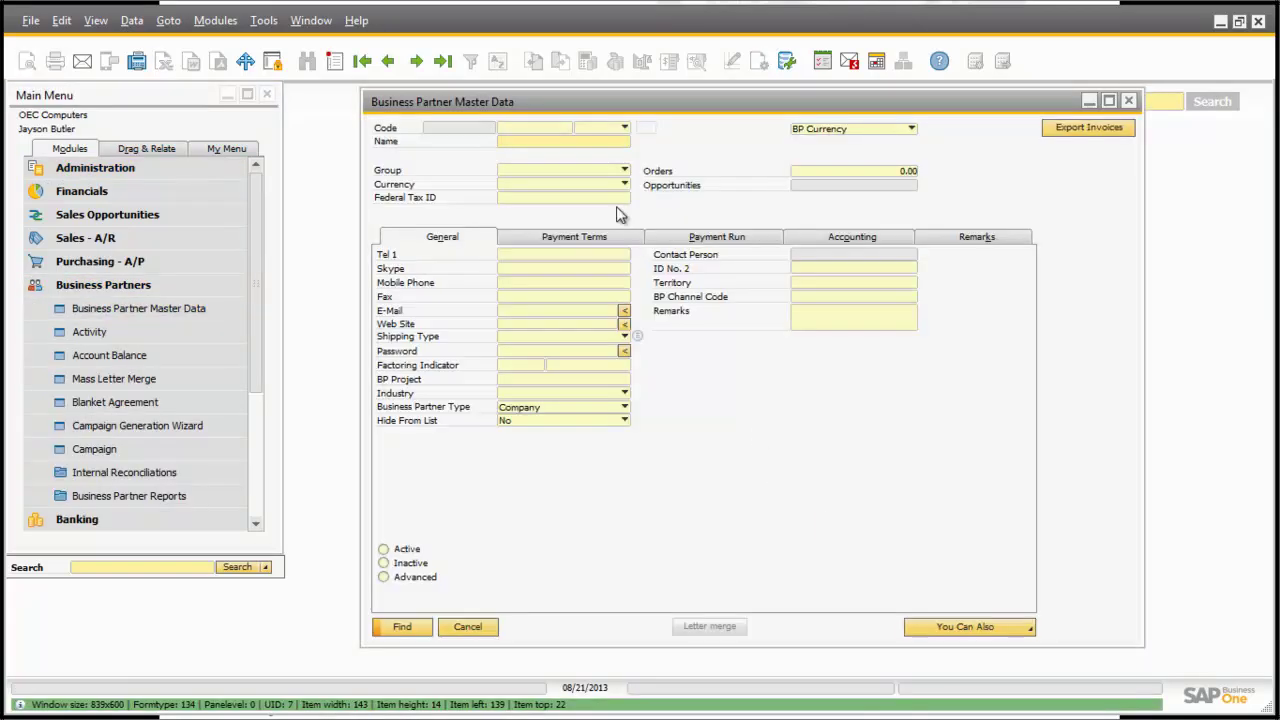
left_click_drag(561, 110, 500, 115)
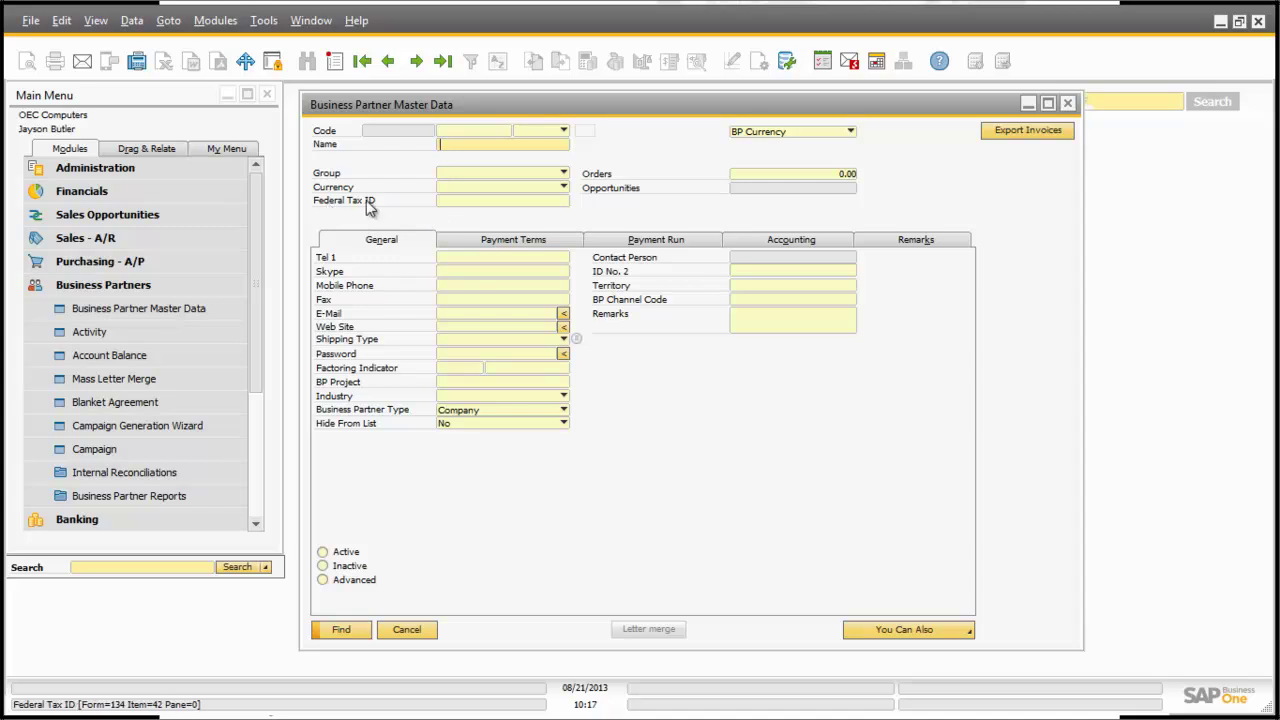
- Hide the Tel 1 field on the General tab and save the Item Placement Tool configuration
left_click(463, 260)
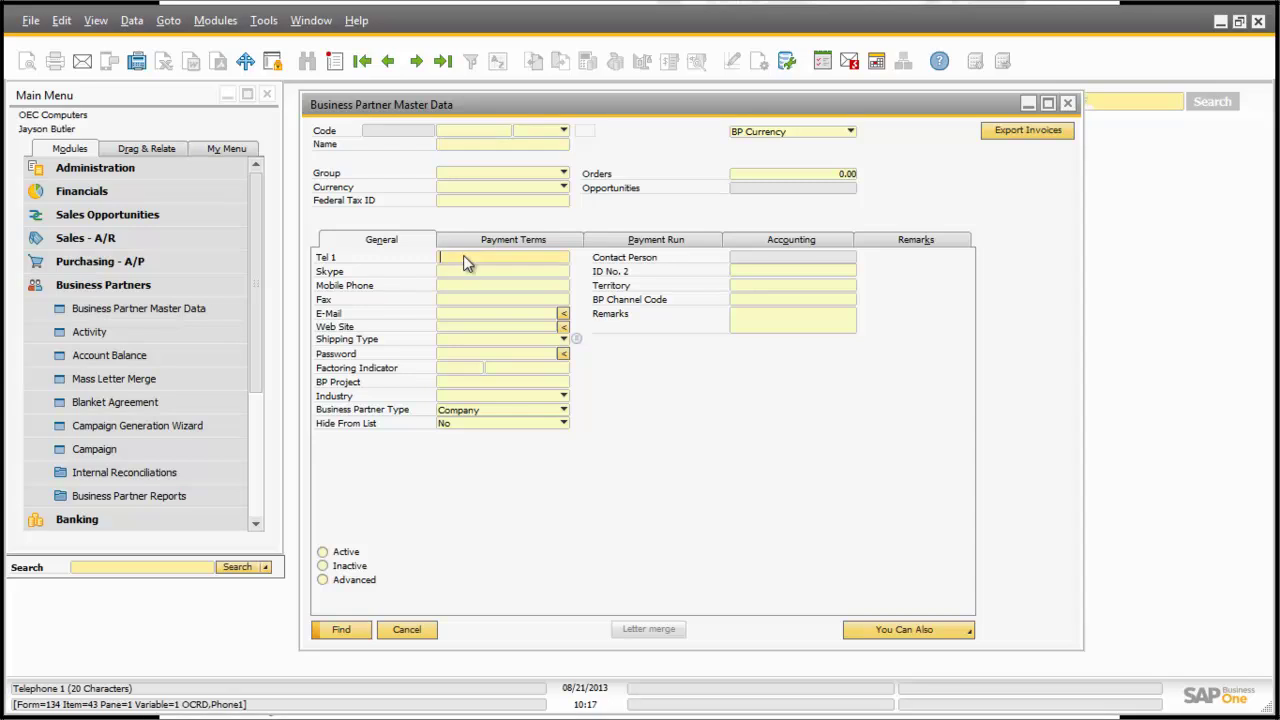
right_click(464, 261)
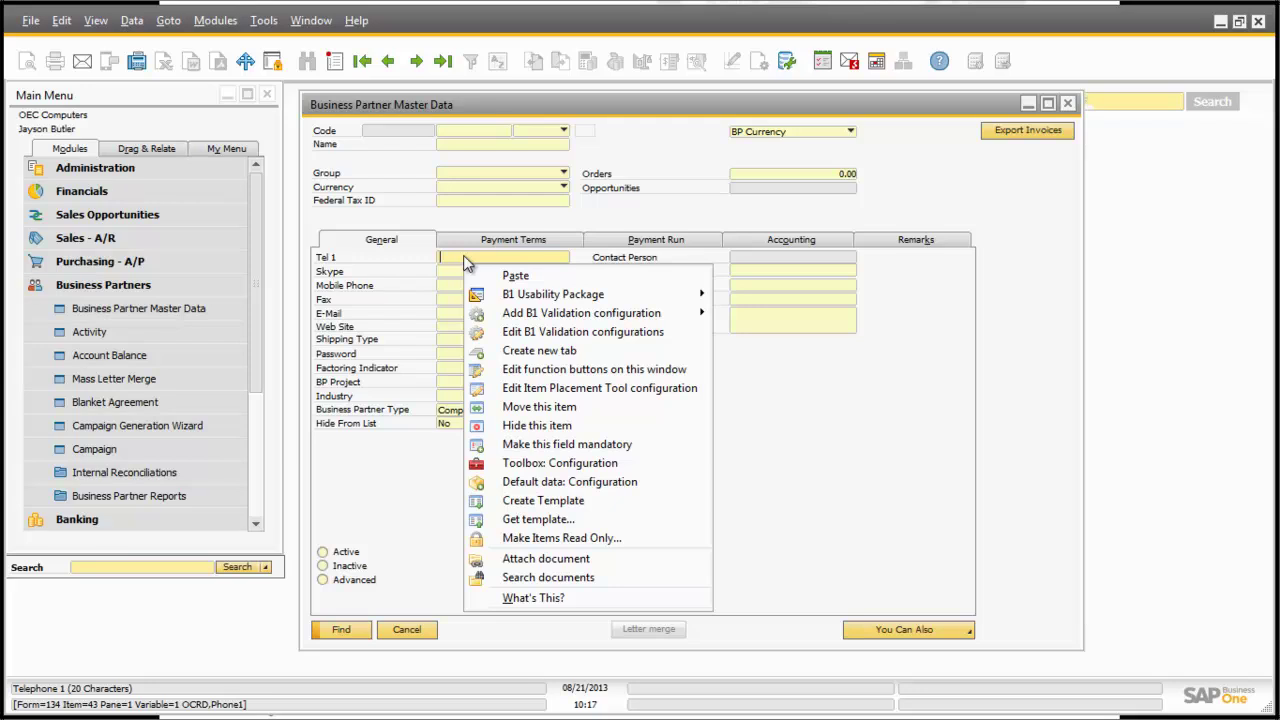
left_click(553, 426)
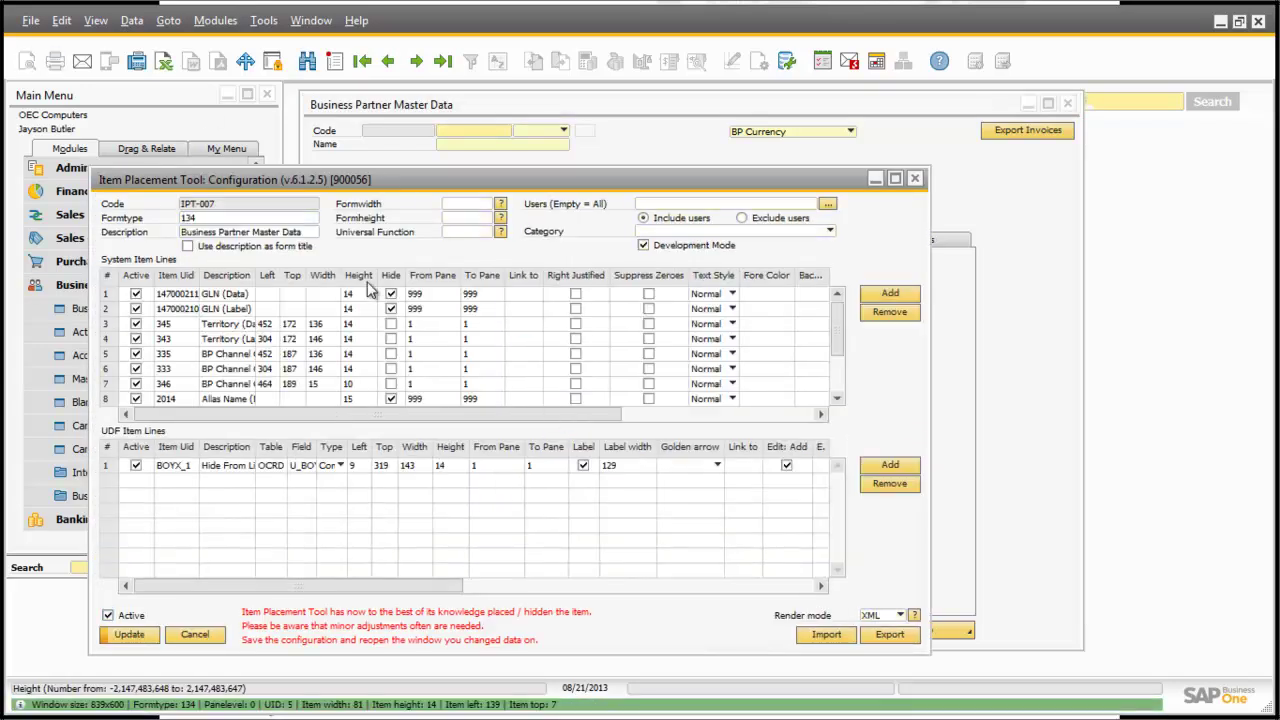
left_click(130, 636)
left_click(130, 636)
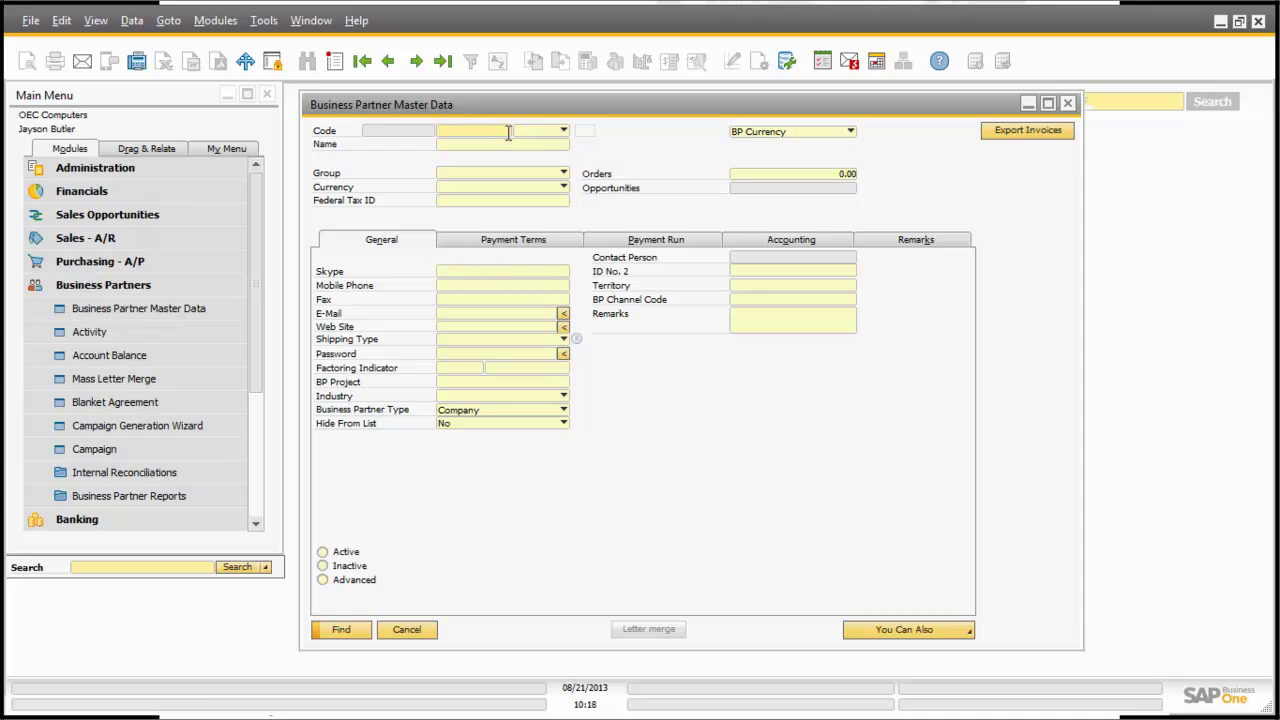
- Show the user-defined fields beside the Business Partner Master Data window and reposition the window to make room
left_click(136, 24)
mouse_move(98, 24)
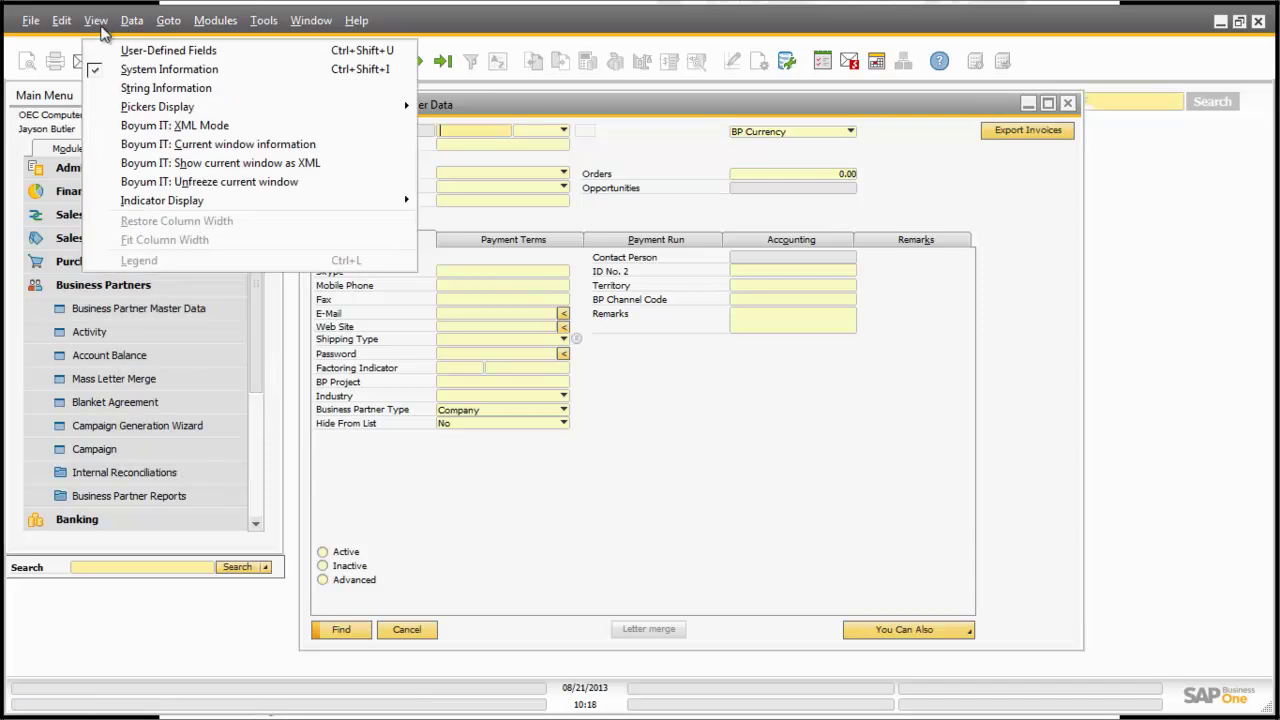
left_click(125, 47)
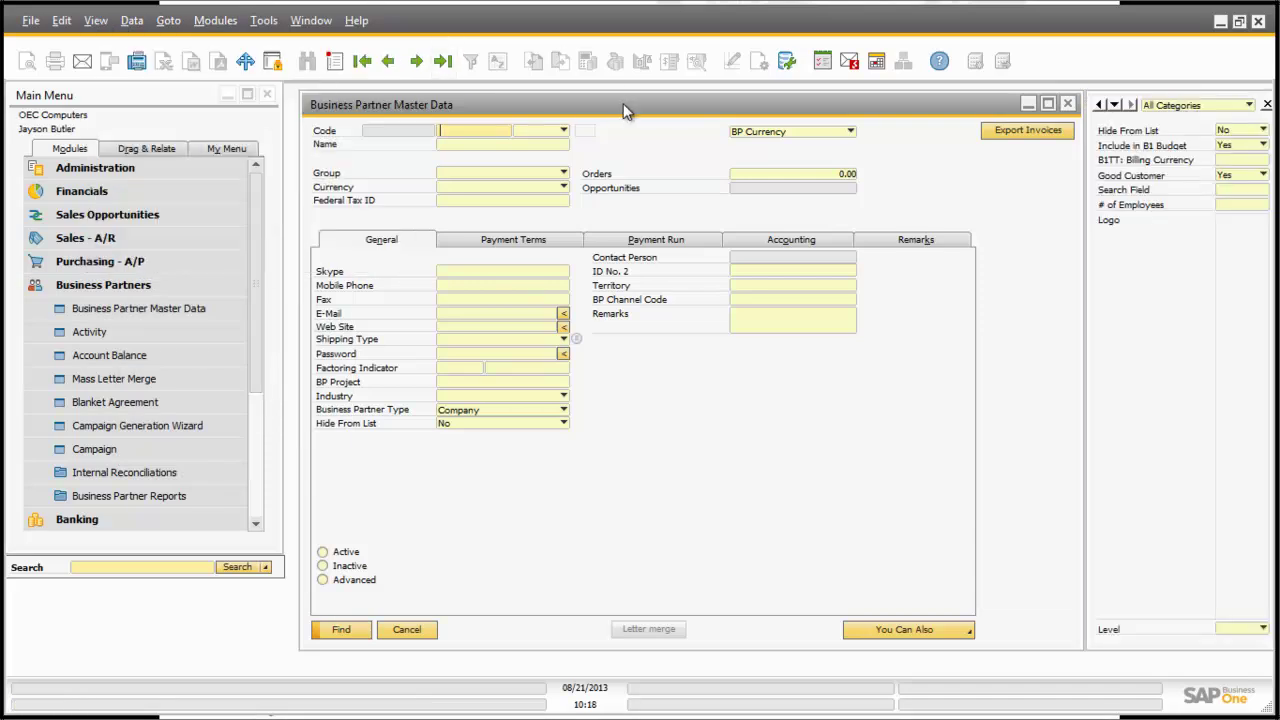
left_click_drag(626, 106, 505, 106)
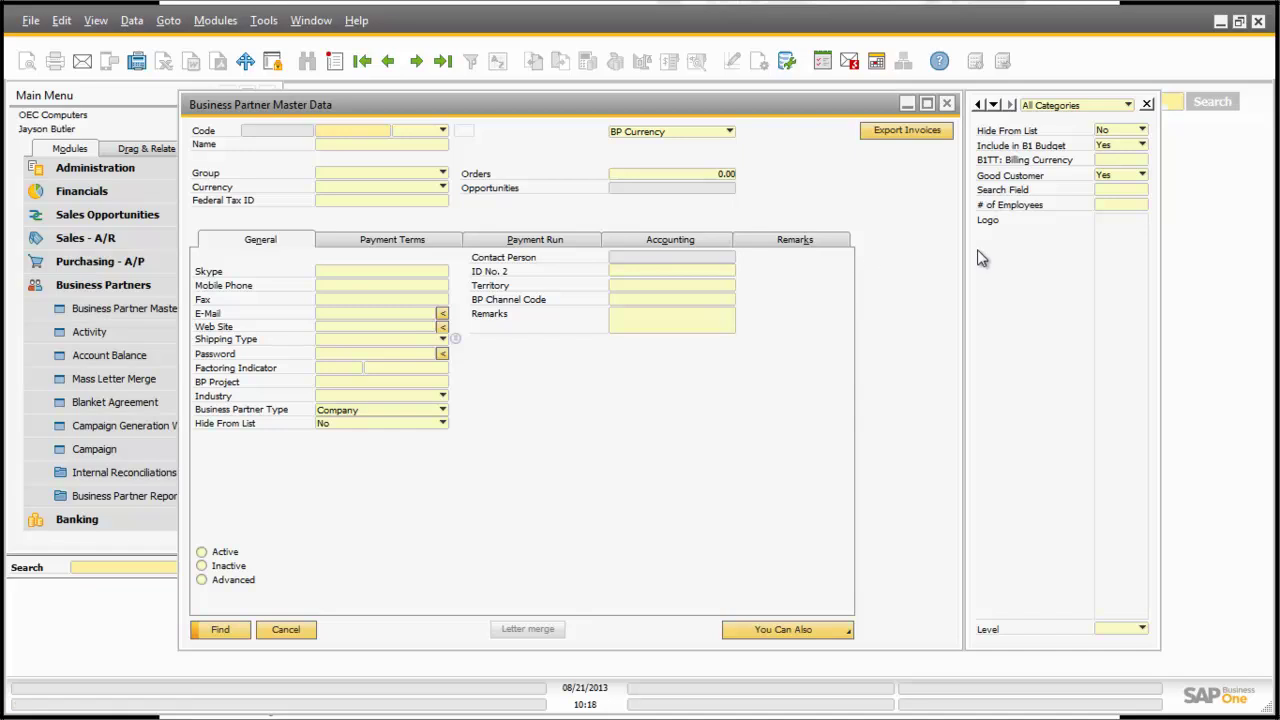
- Add the user-defined Search Field to the main window below the Name label and save the placement configuration
left_click(1121, 191)
right_click(1124, 197)
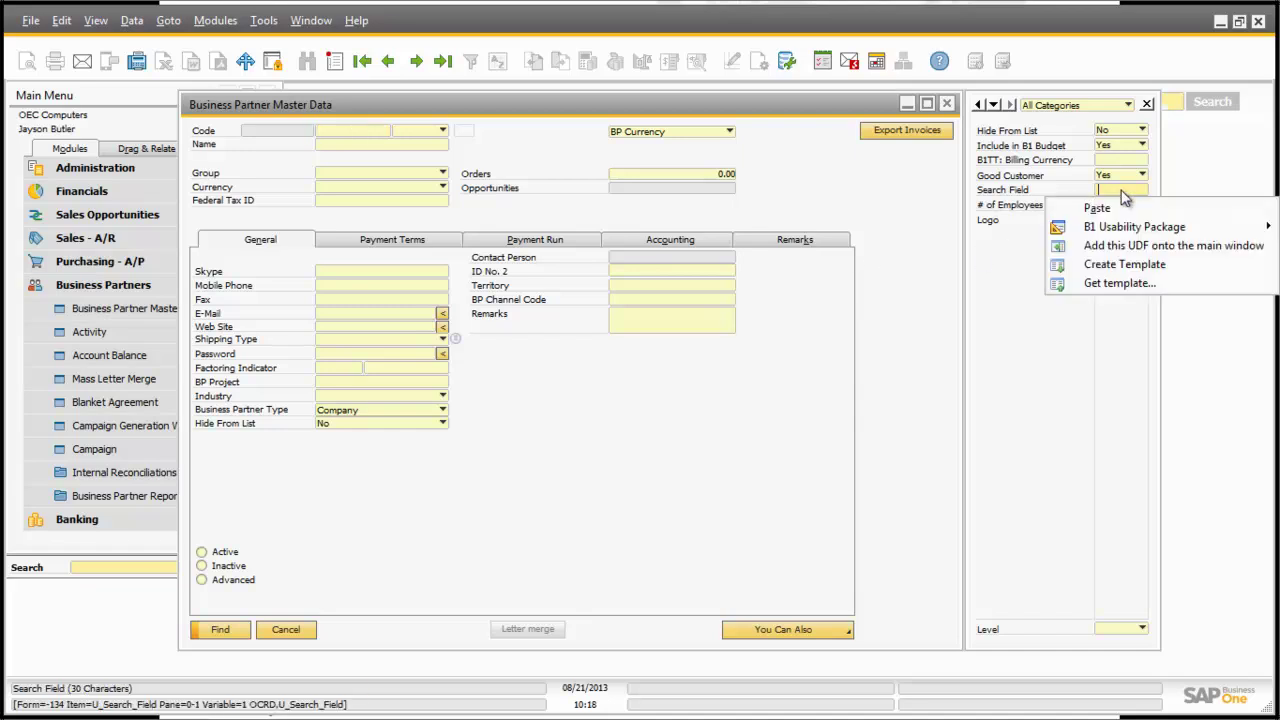
left_click(1124, 246)
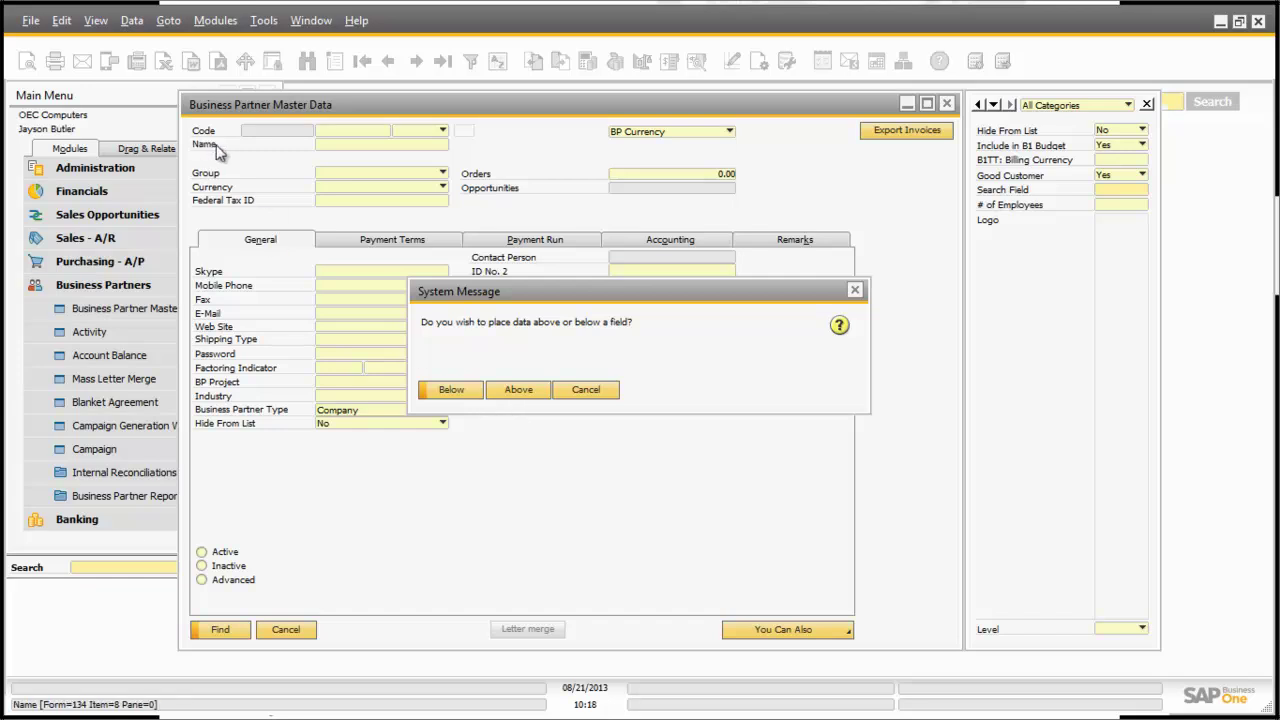
left_click(447, 389)
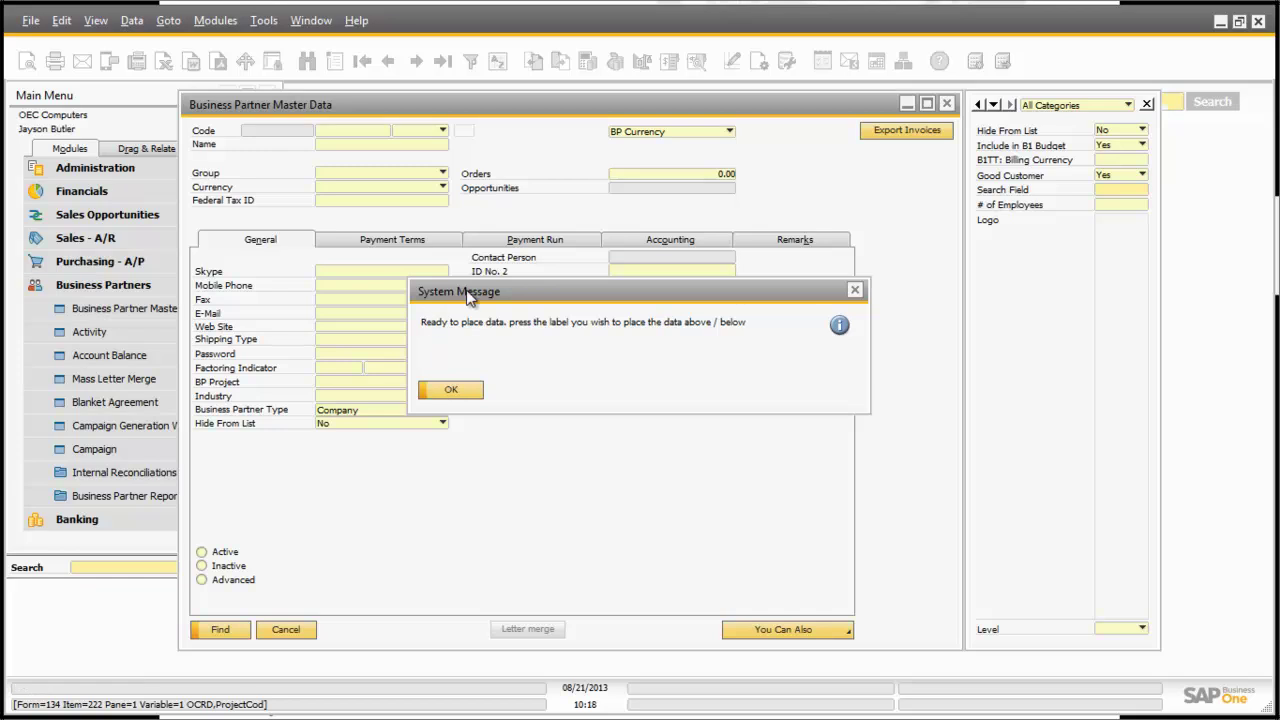
left_click(451, 390)
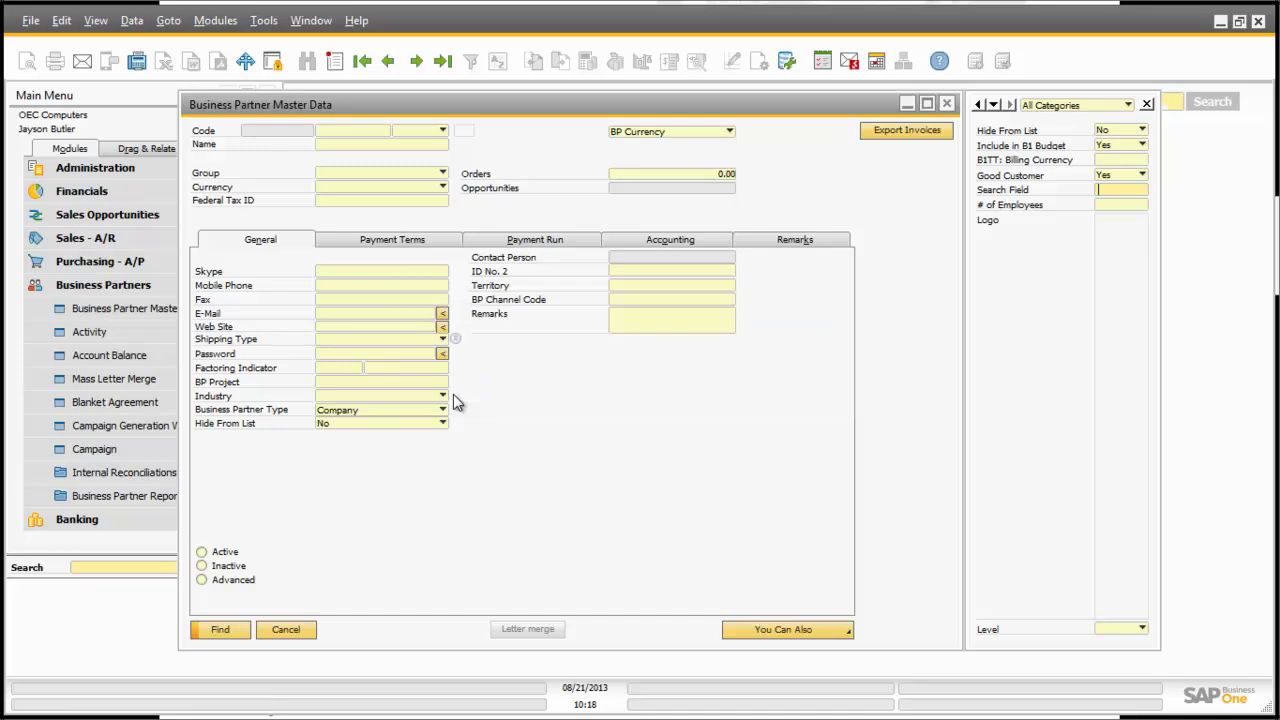
left_click(210, 148)
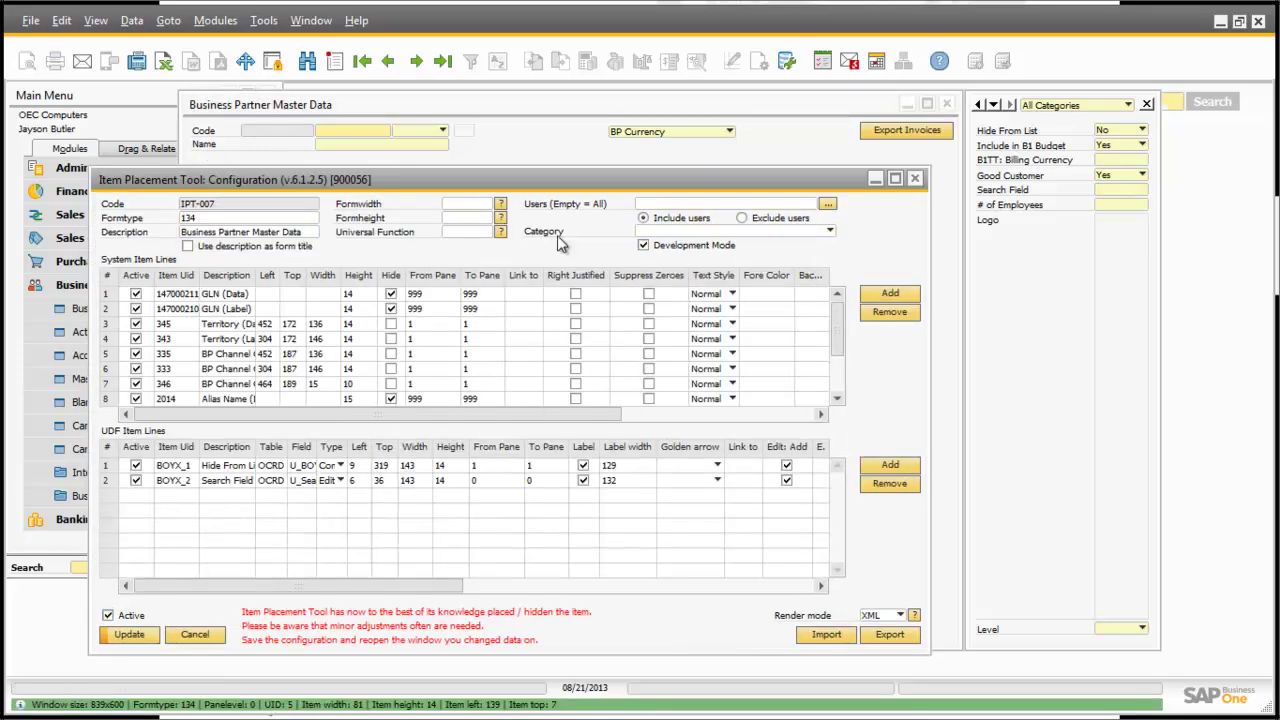
left_click(137, 643)
left_click(135, 640)
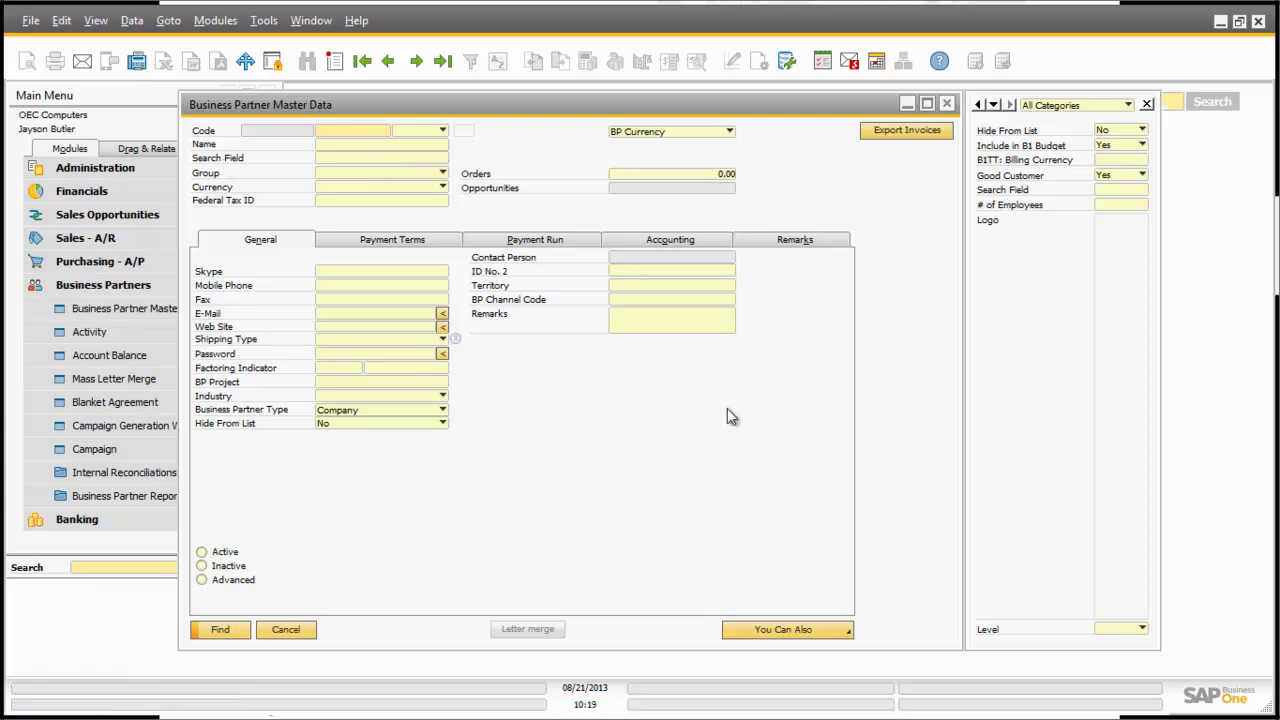
- Create a new tab named More Info for the Business Partner Master Data window
right_click(781, 300)
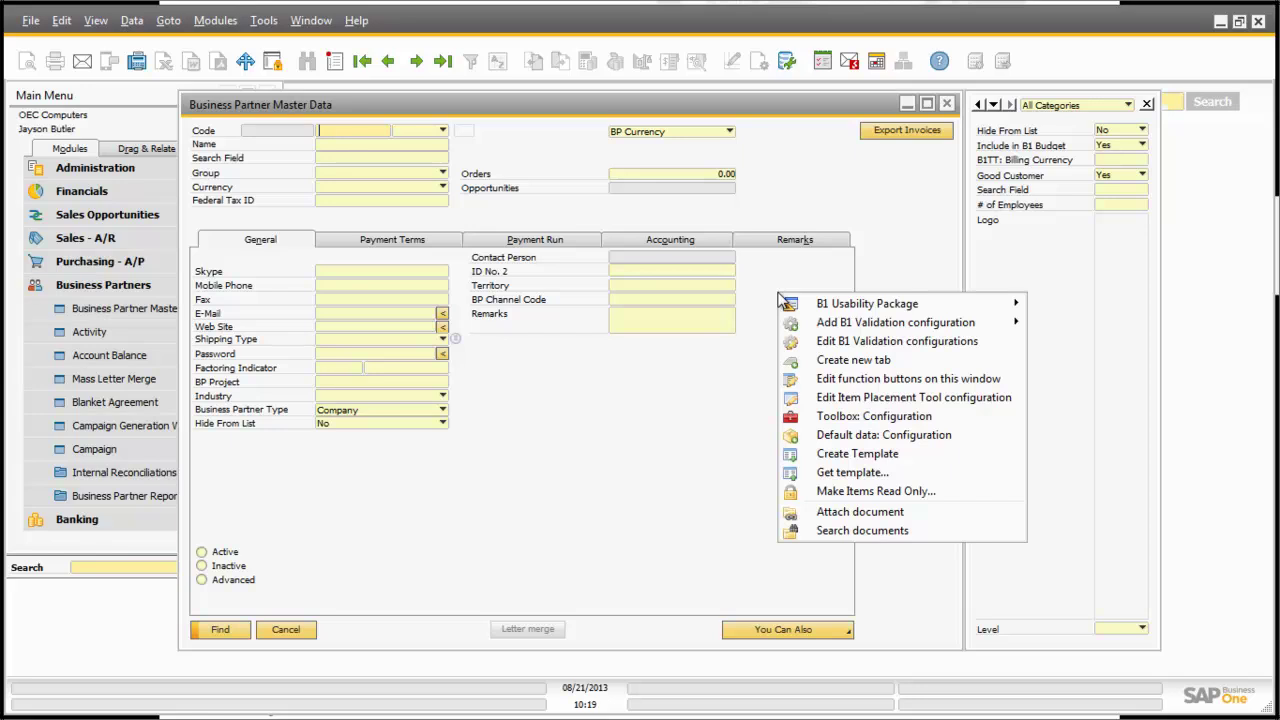
left_click(869, 358)
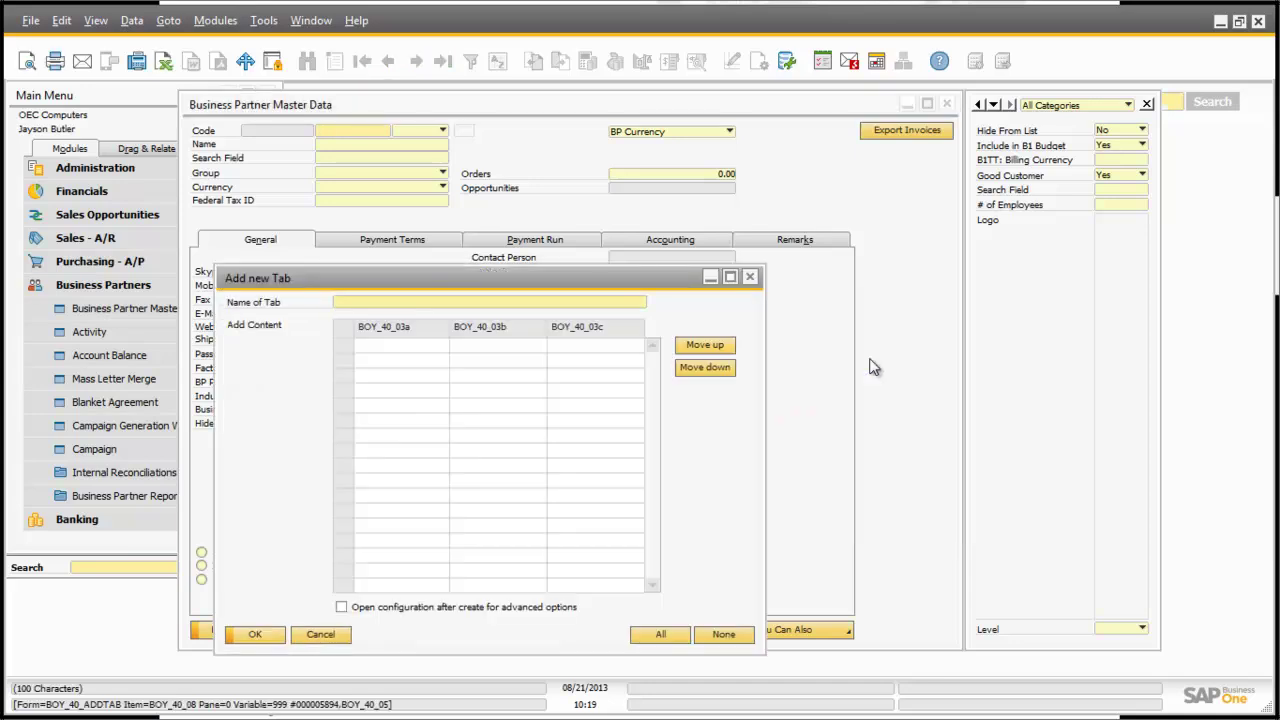
type("More Infor")
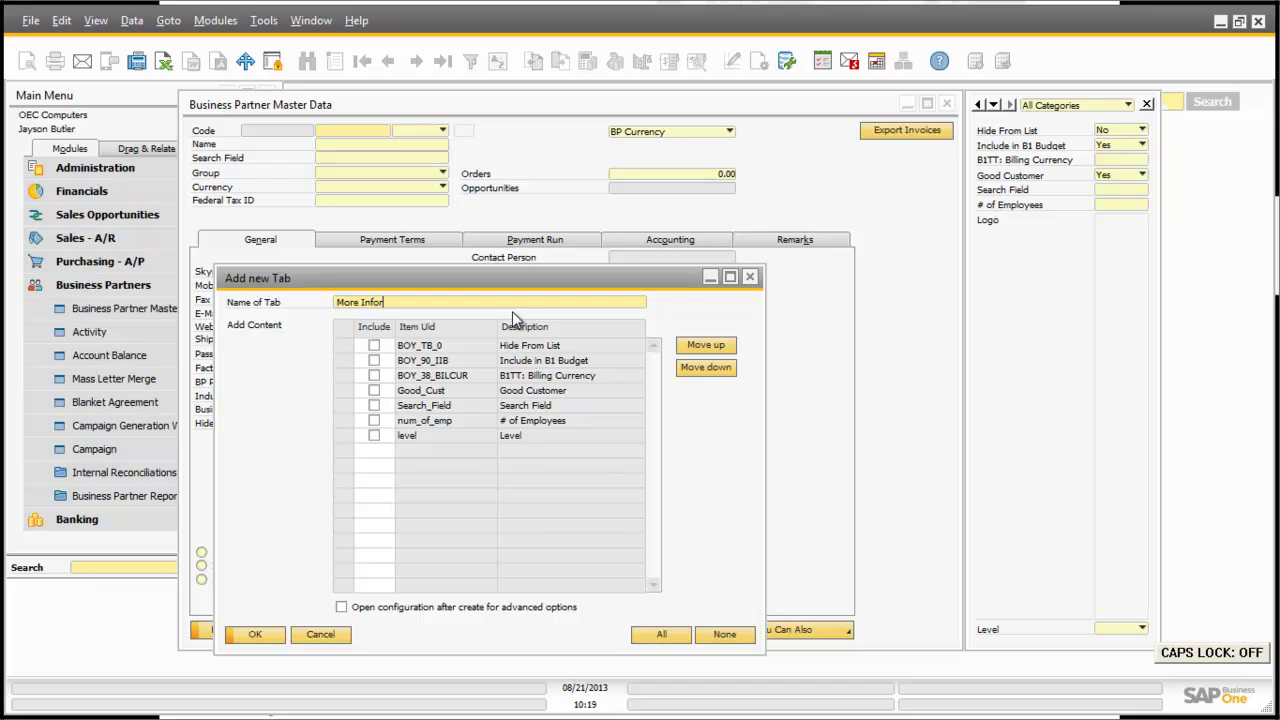
key("BackSpace")
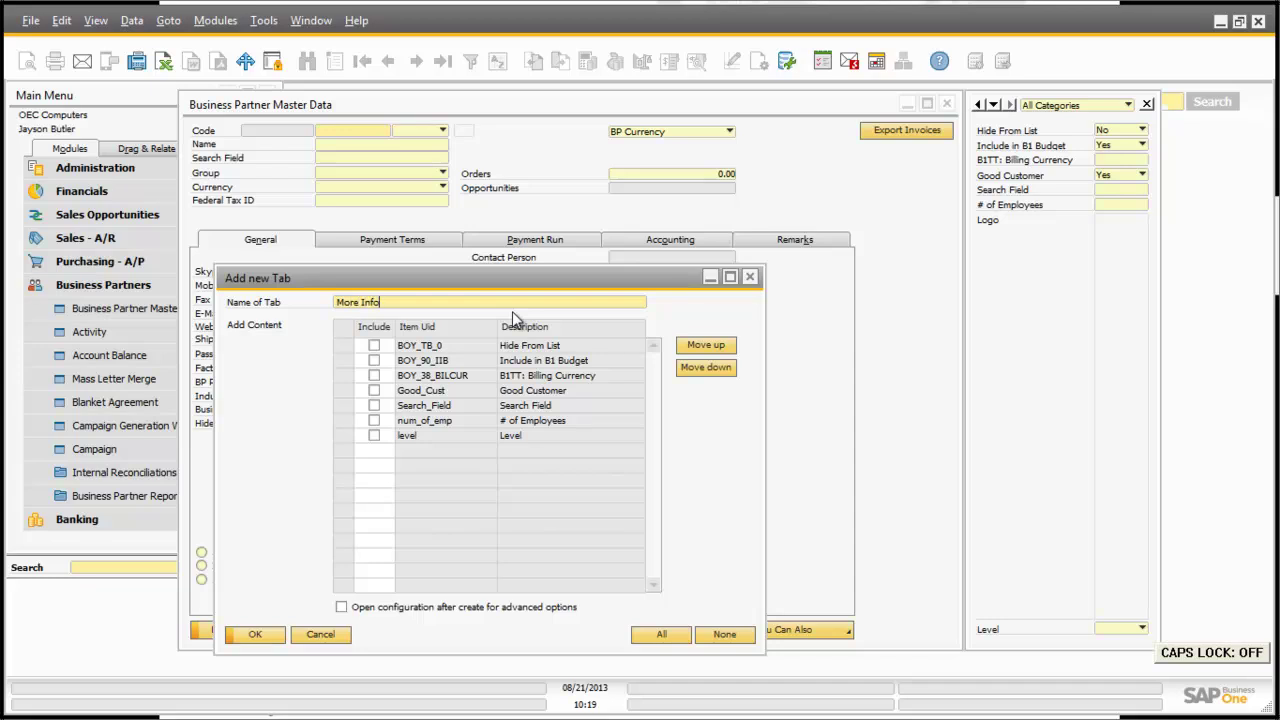
- Include the Level, # of Employees and Good Customer fields in the new tab, create it and close the master data window
left_click(373, 435)
left_click(374, 420)
left_click(374, 390)
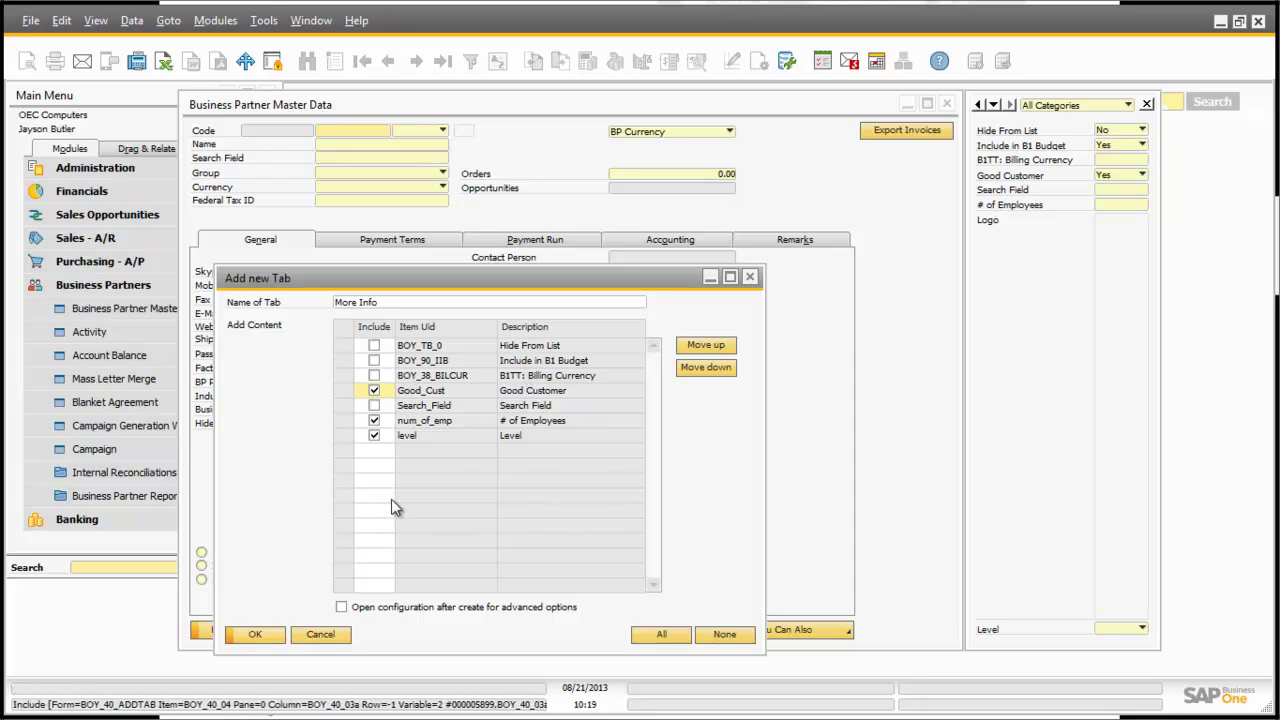
left_click(256, 635)
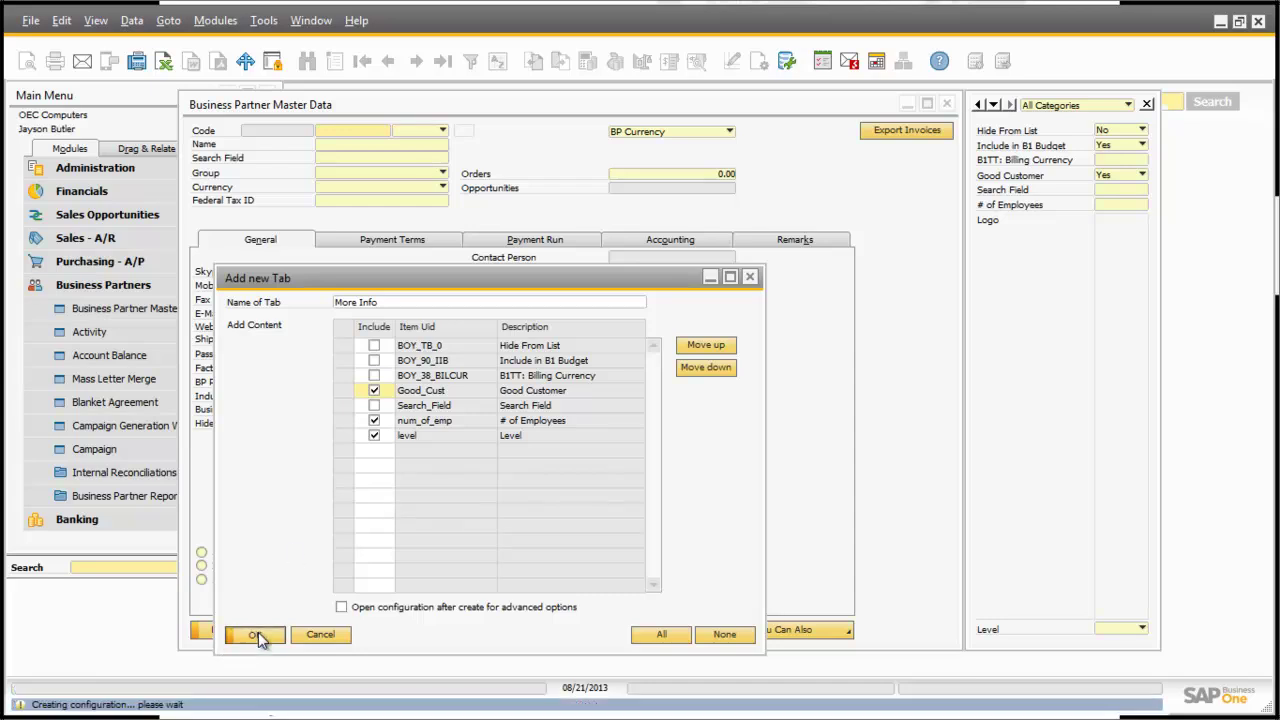
left_click(287, 631)
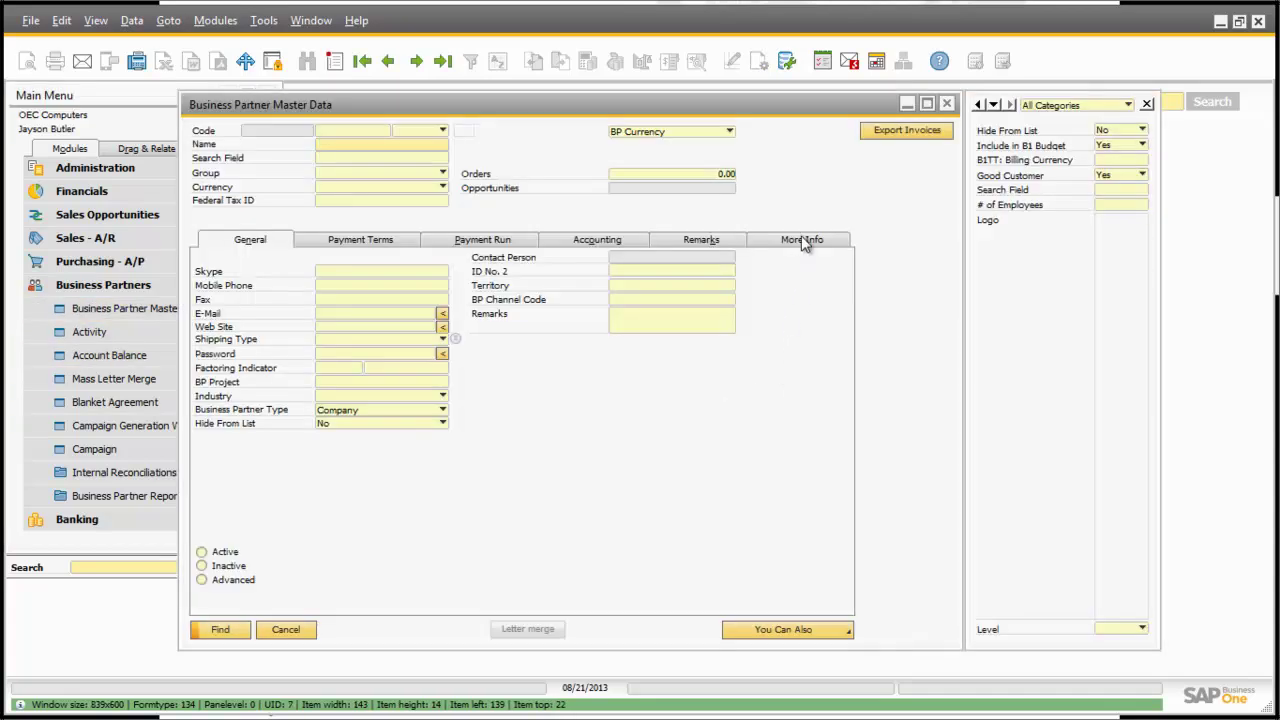
- Move the Federal Tax ID field below the Level label on the More Info tab and save the placement configuration
left_click(804, 240)
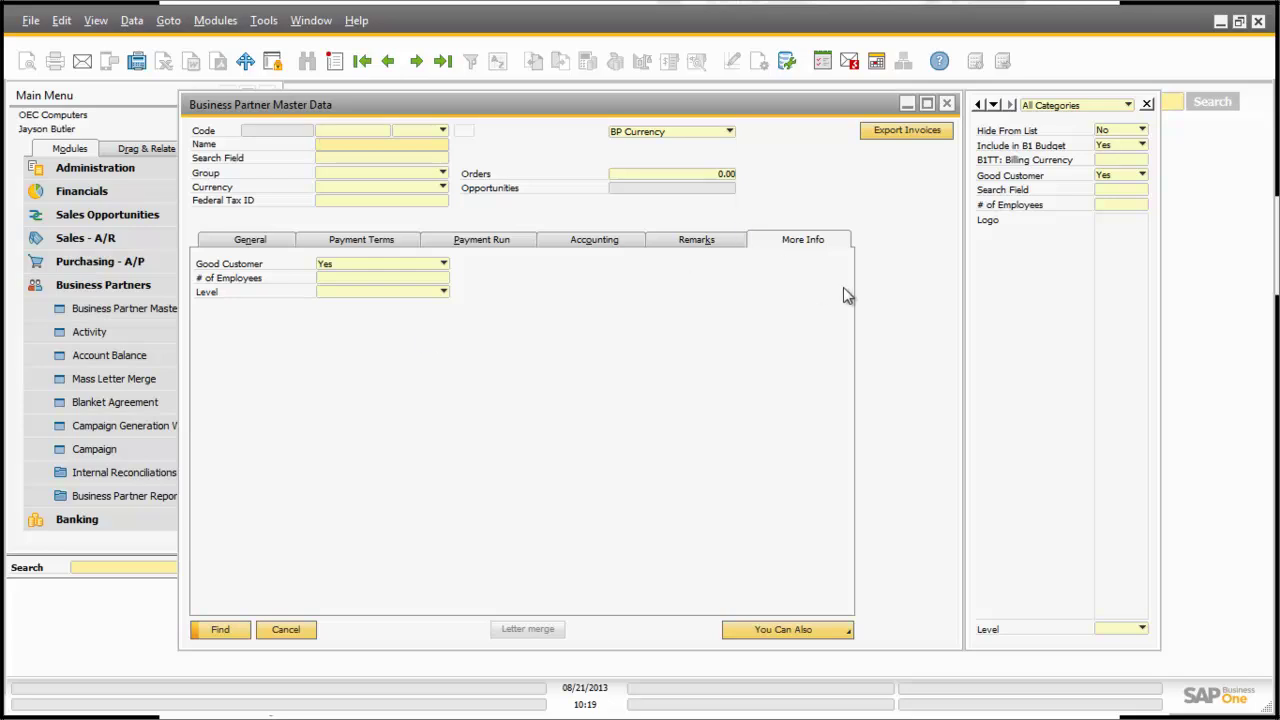
left_click(346, 203)
right_click(346, 203)
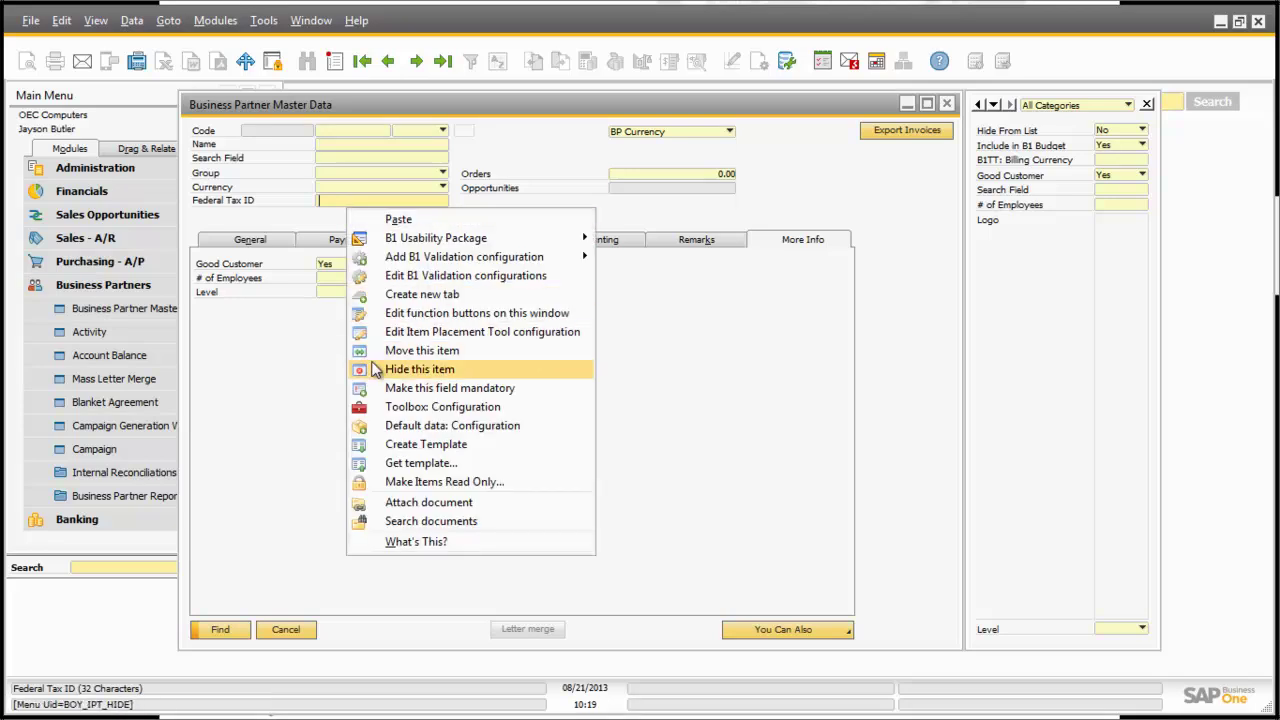
left_click(390, 360)
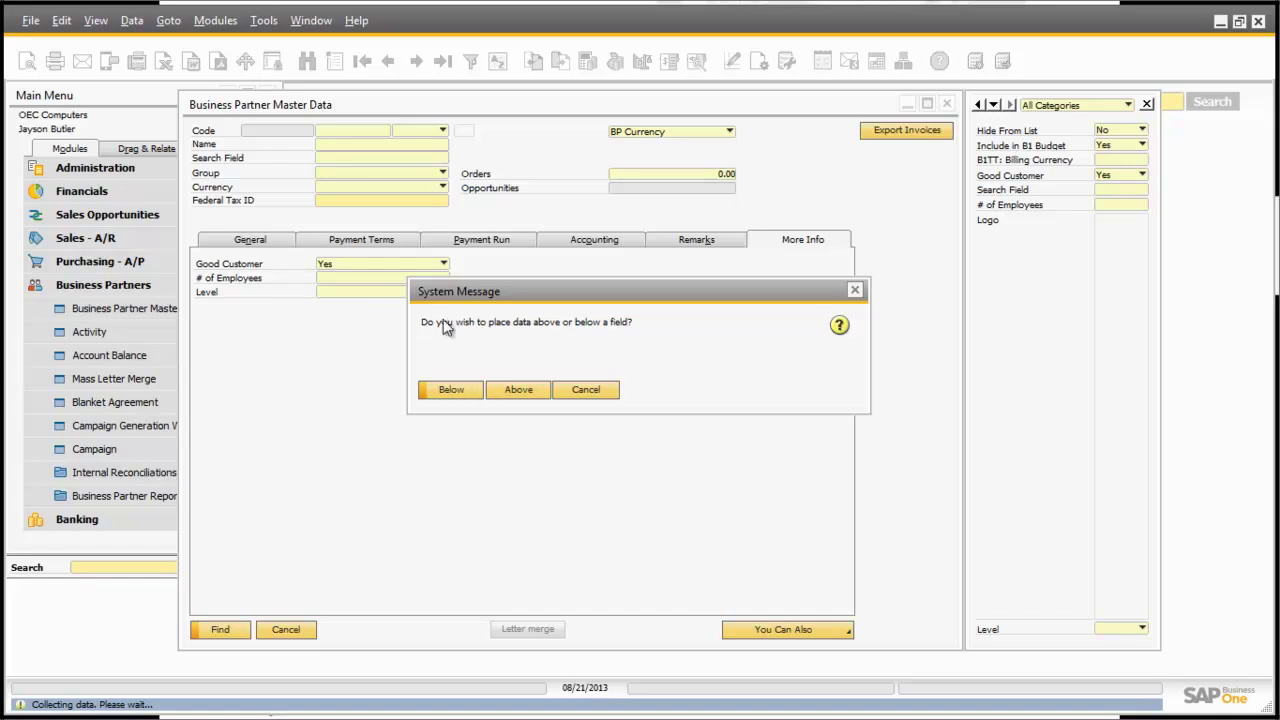
left_click(451, 391)
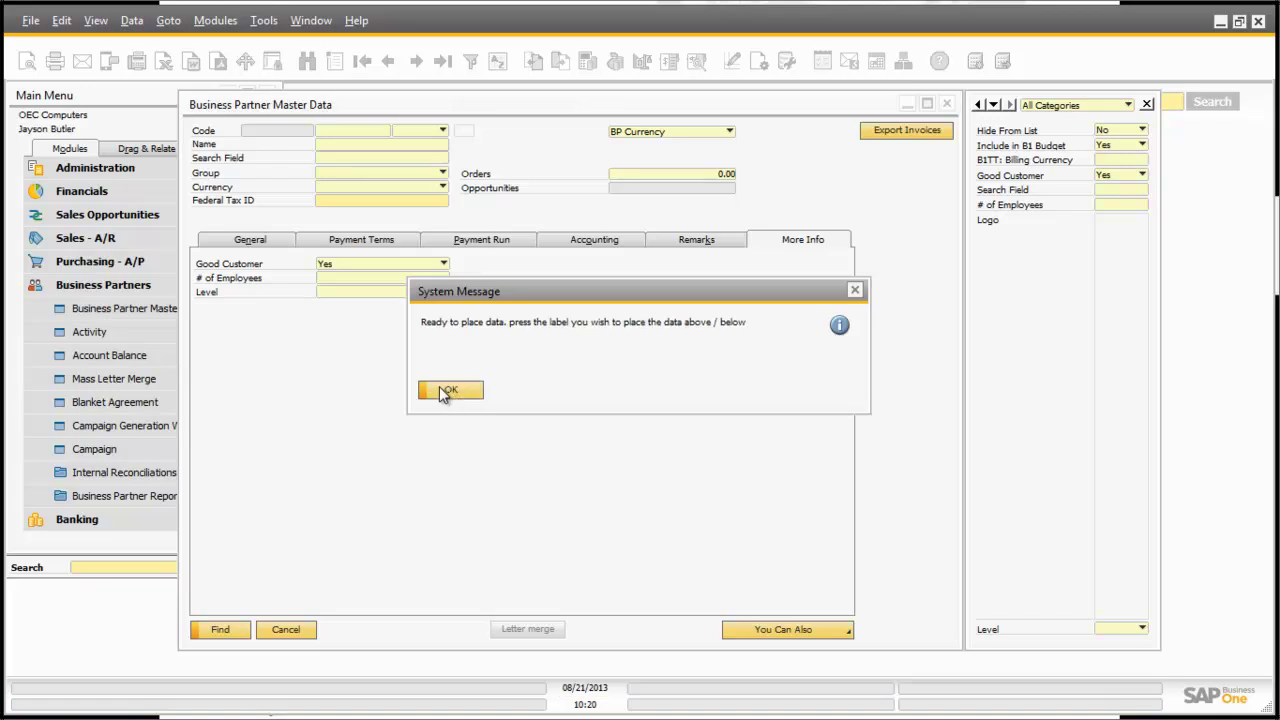
left_click(446, 392)
left_click(220, 298)
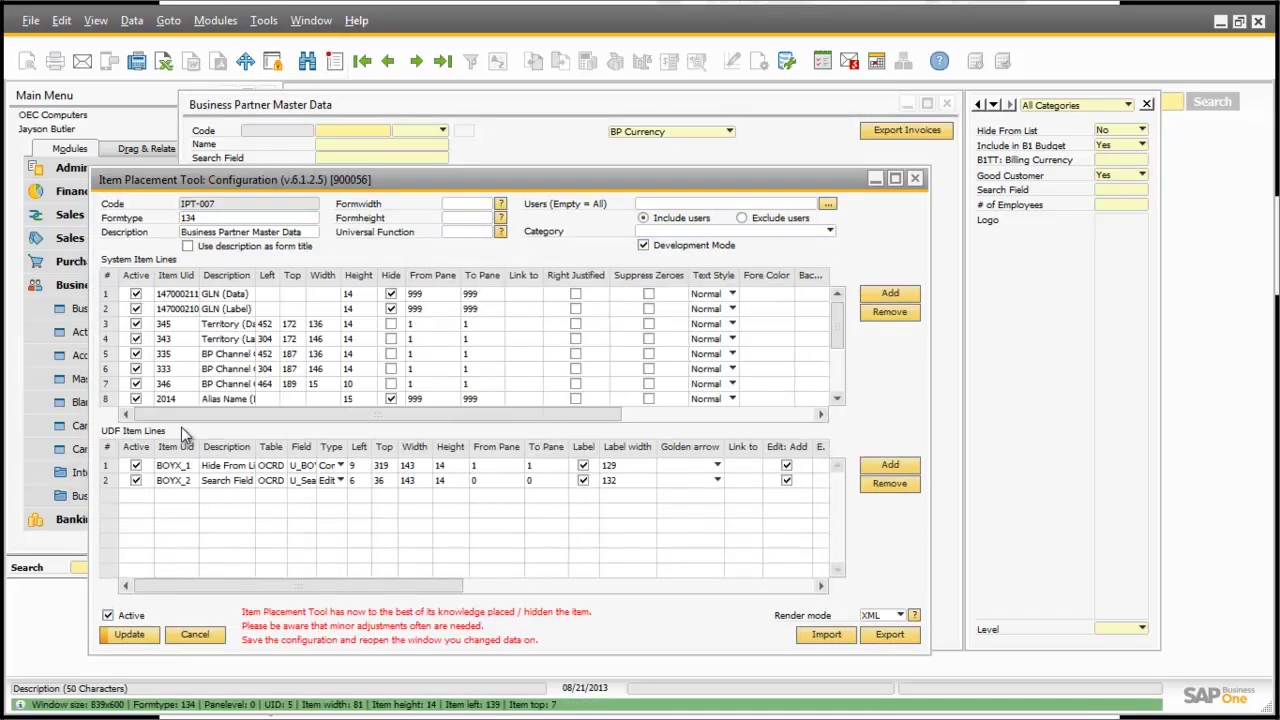
left_click(134, 634)
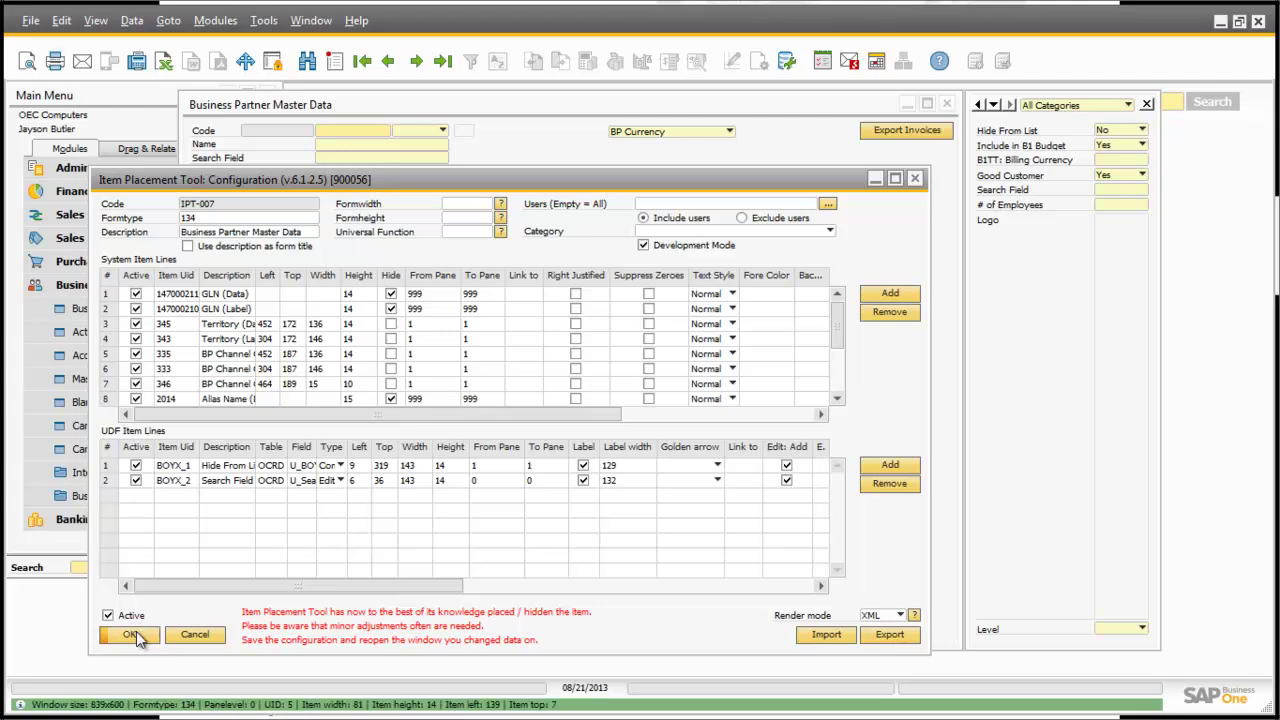
left_click(130, 636)
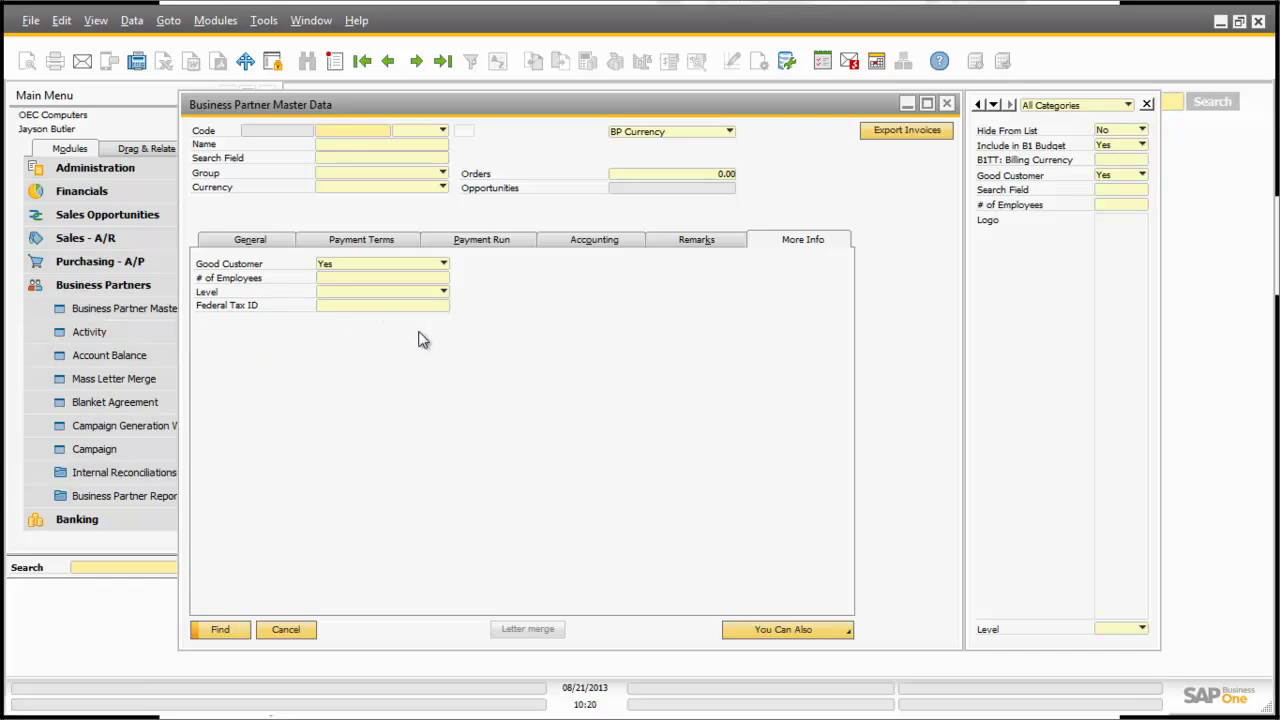
- Return to the General tab, close the user-defined fields pane and reposition the window beside the Main Menu
left_click(251, 243)
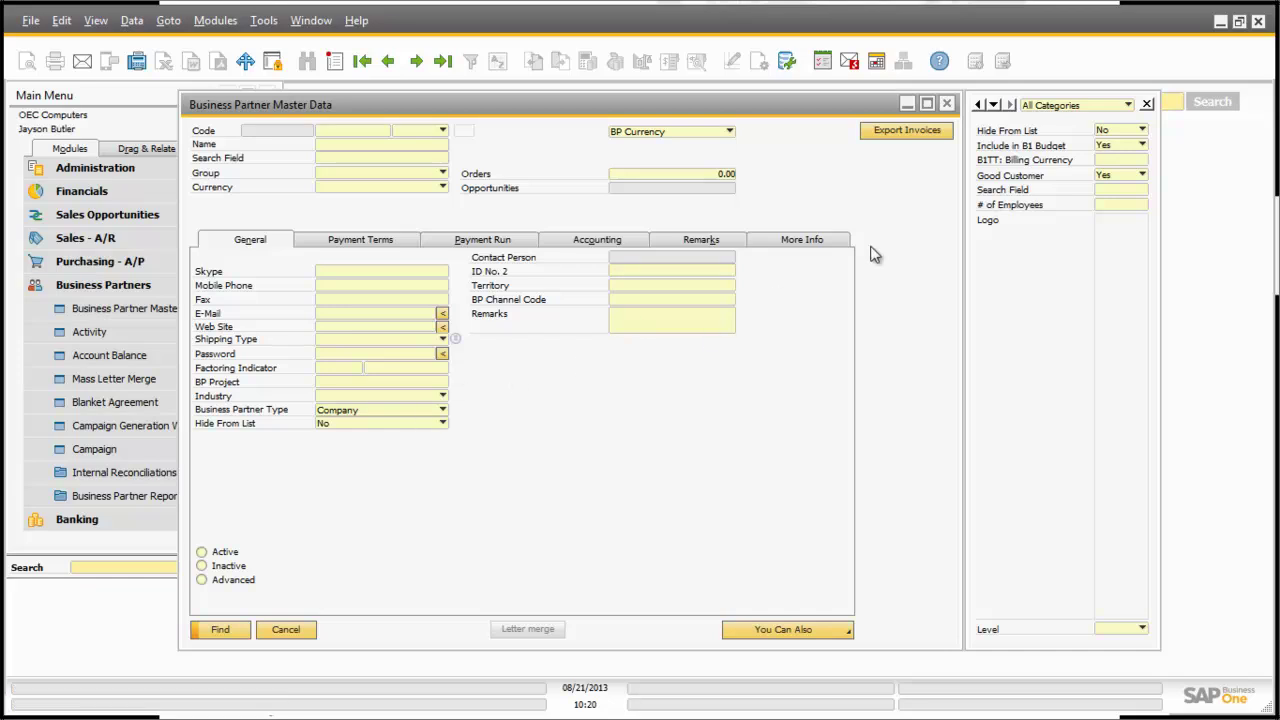
left_click(1147, 104)
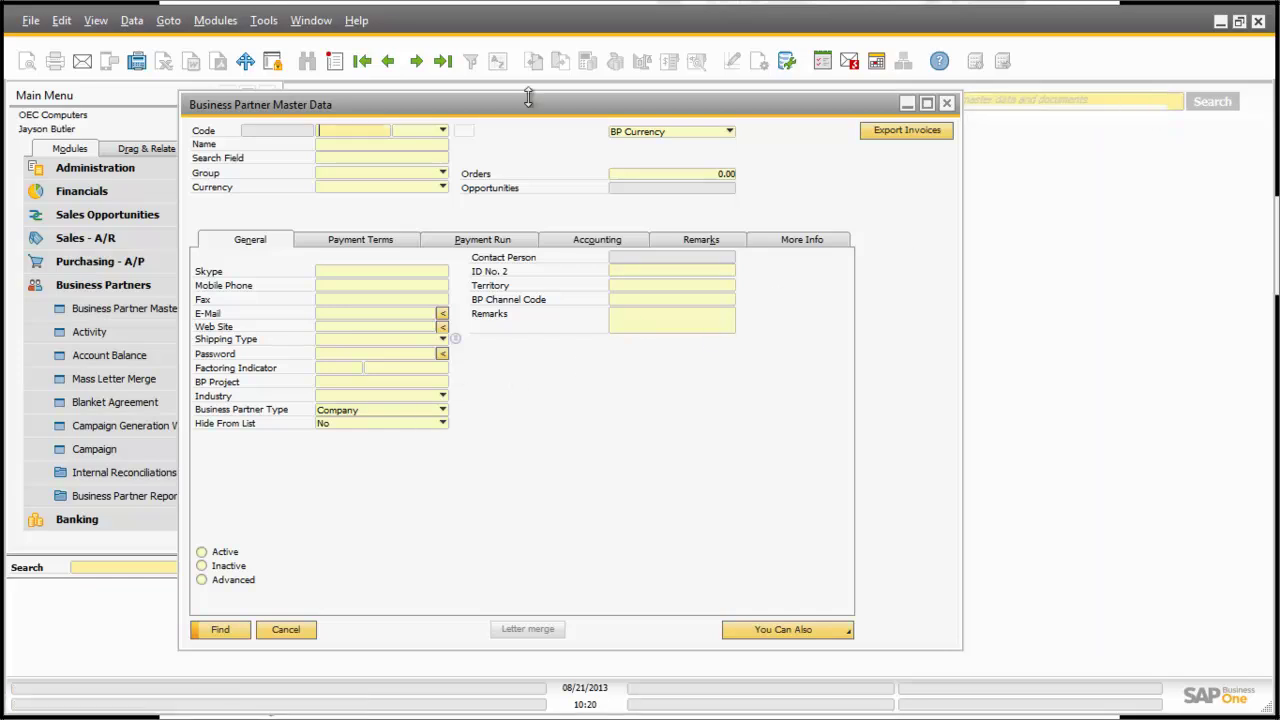
left_click_drag(534, 106, 734, 101)
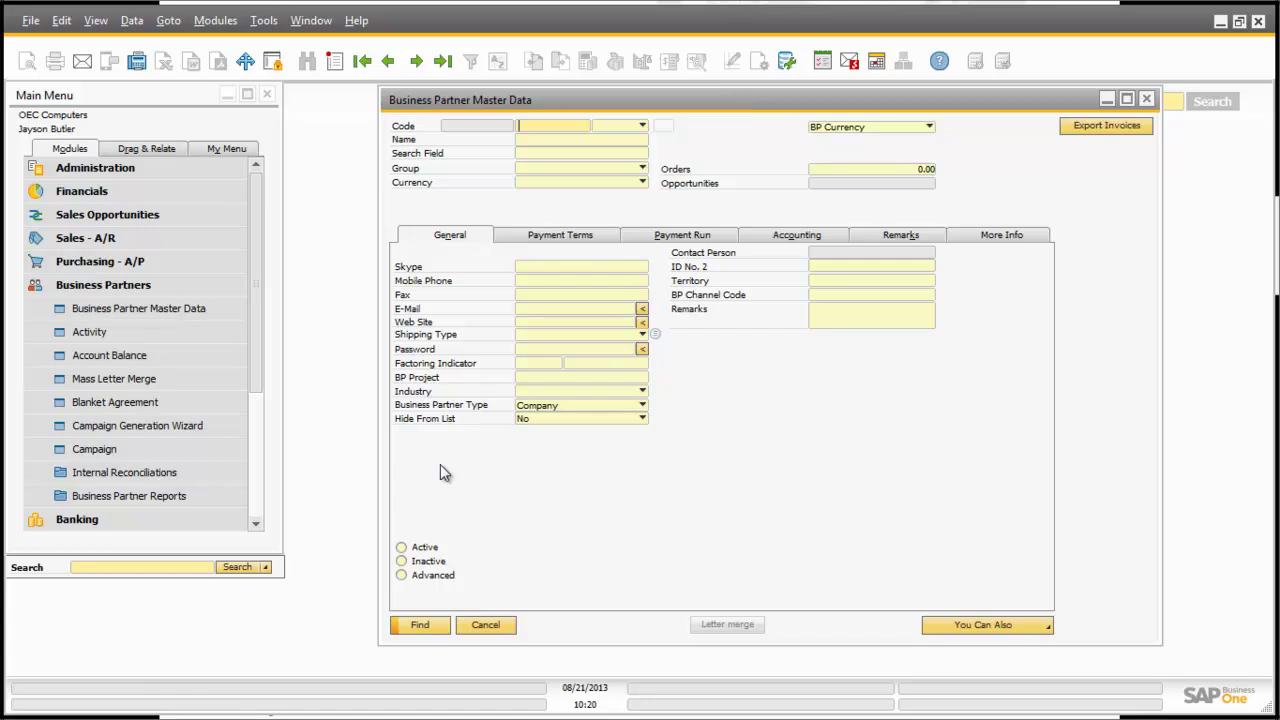
left_click_drag(575, 104, 480, 100)
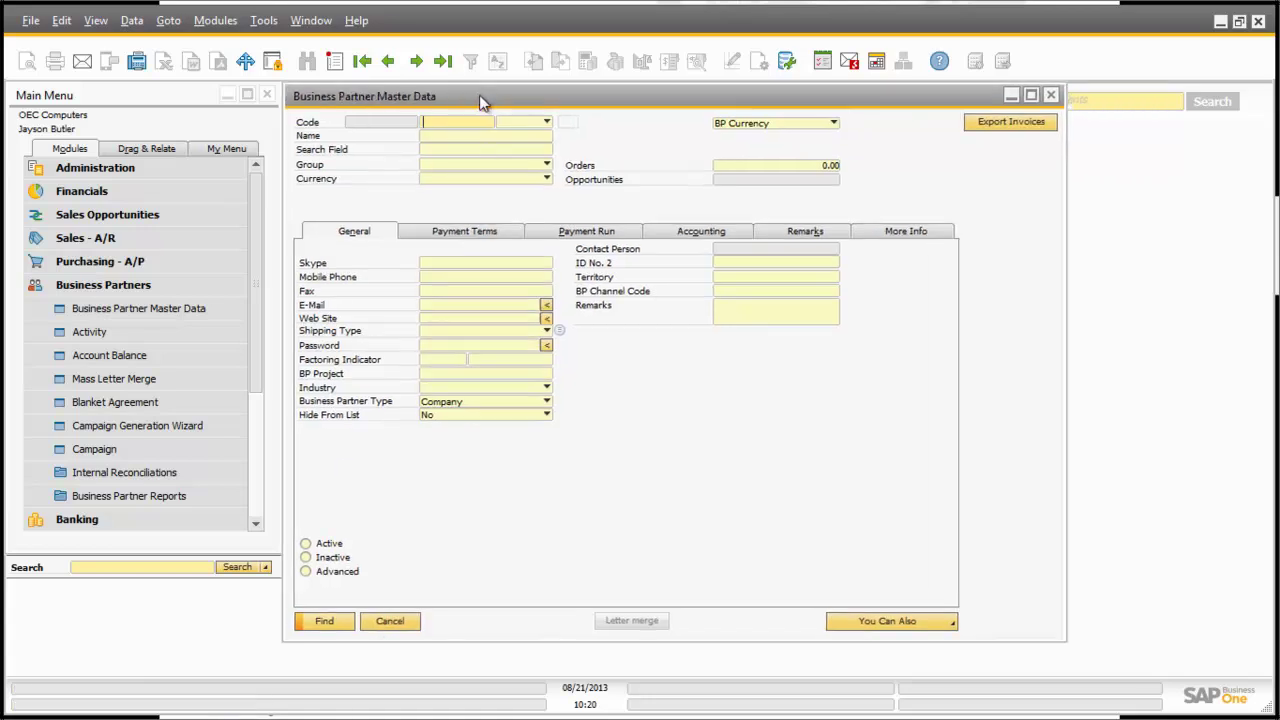
- Add a second function button with the caption Order to the Business Partner Master Data button configuration
right_click(1017, 155)
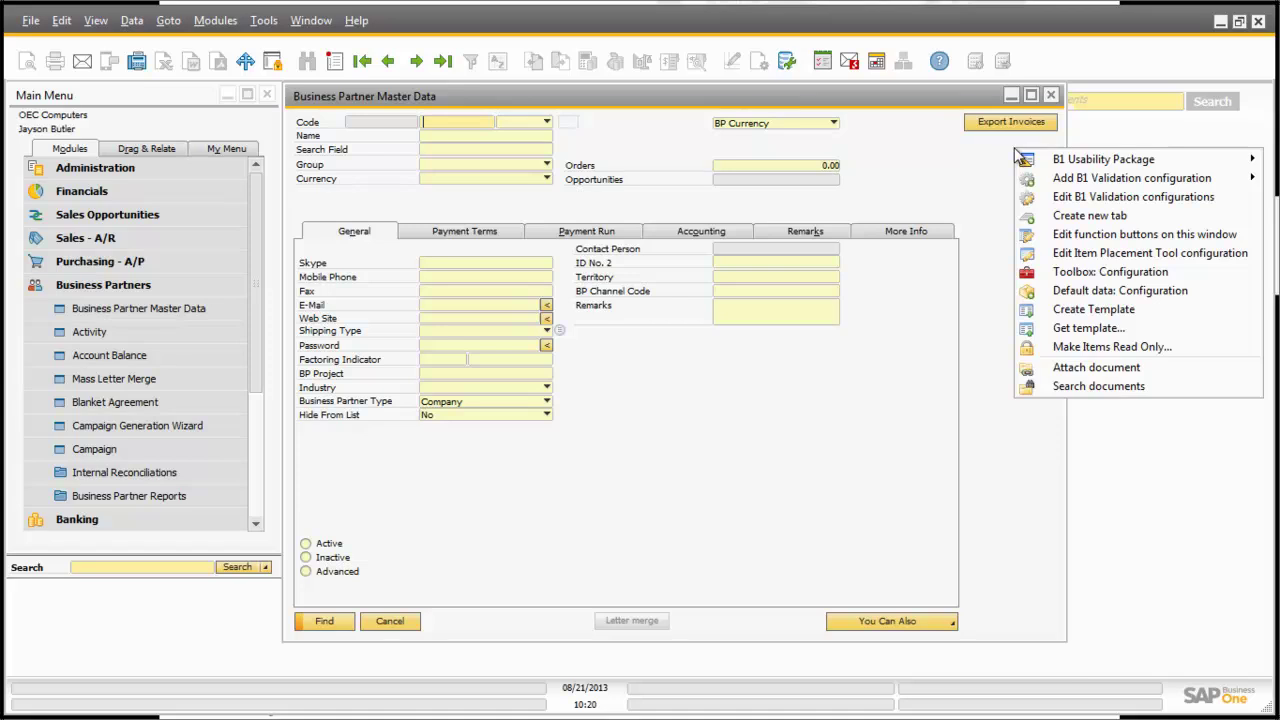
left_click(1079, 240)
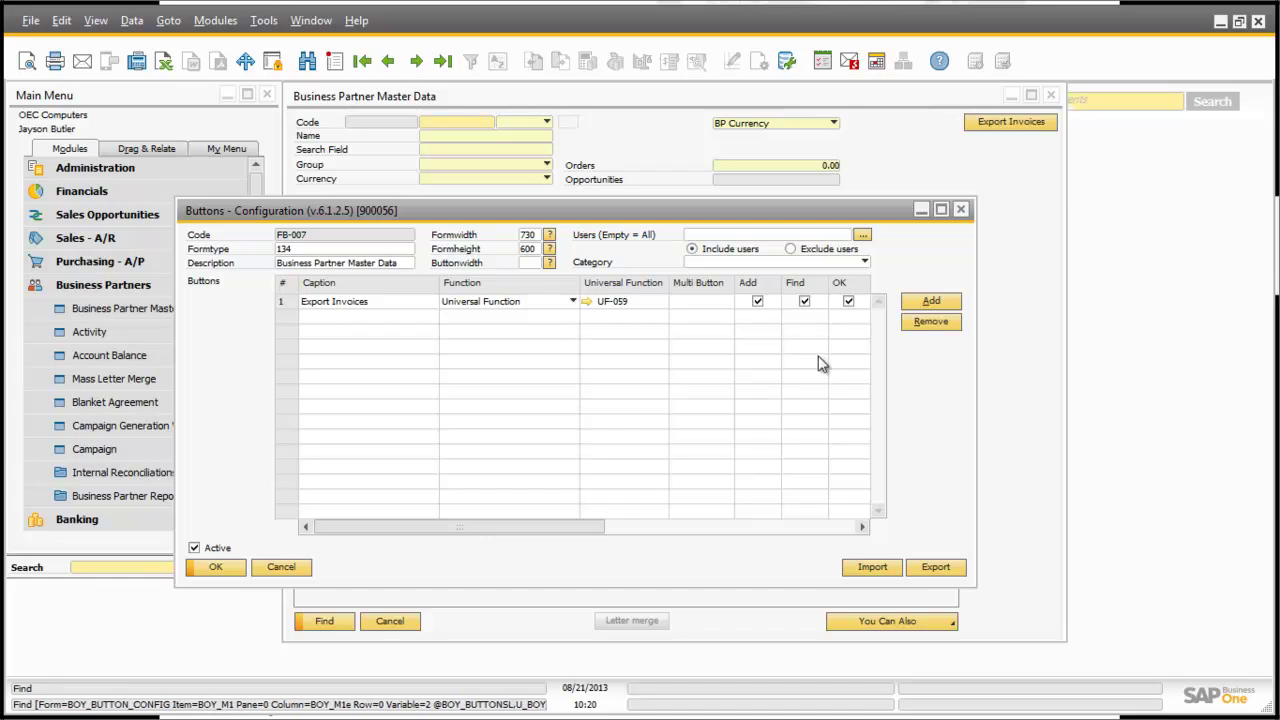
left_click(930, 302)
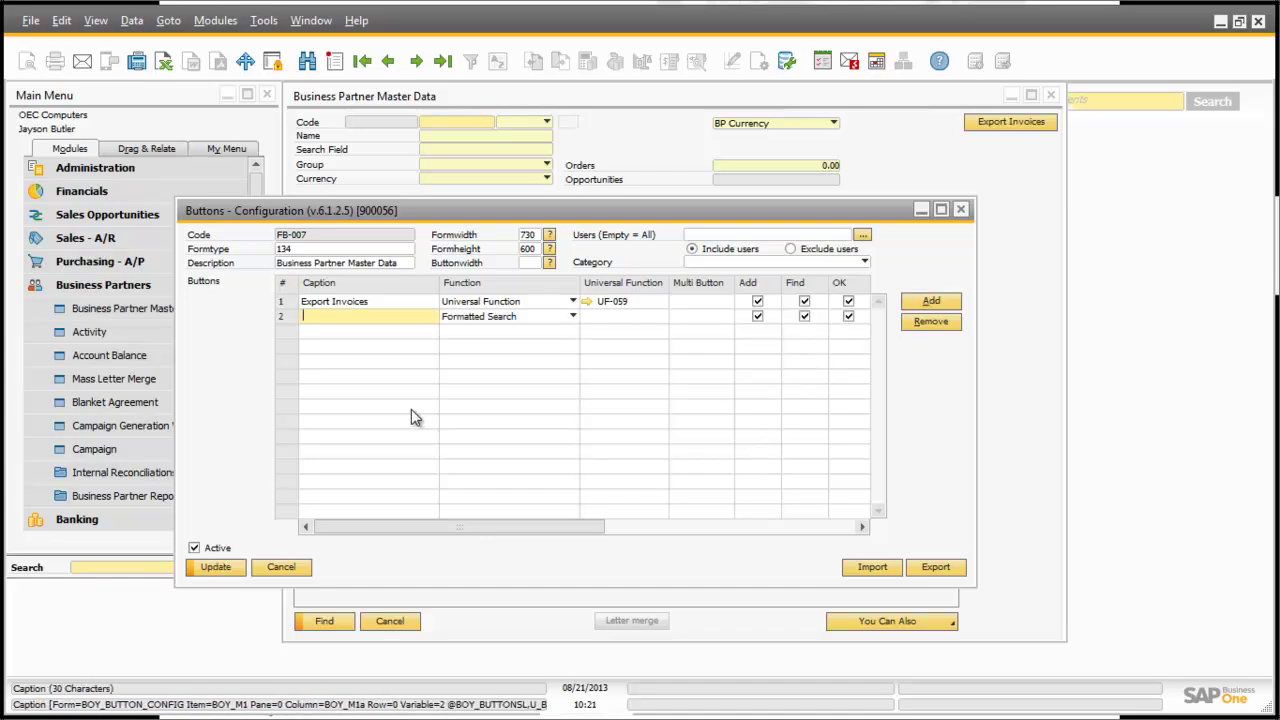
key("Caps_Lock")
type("O")
key("Caps_Lock")
type("rder")
- Assign the Order function to the new Order button
left_click(480, 318)
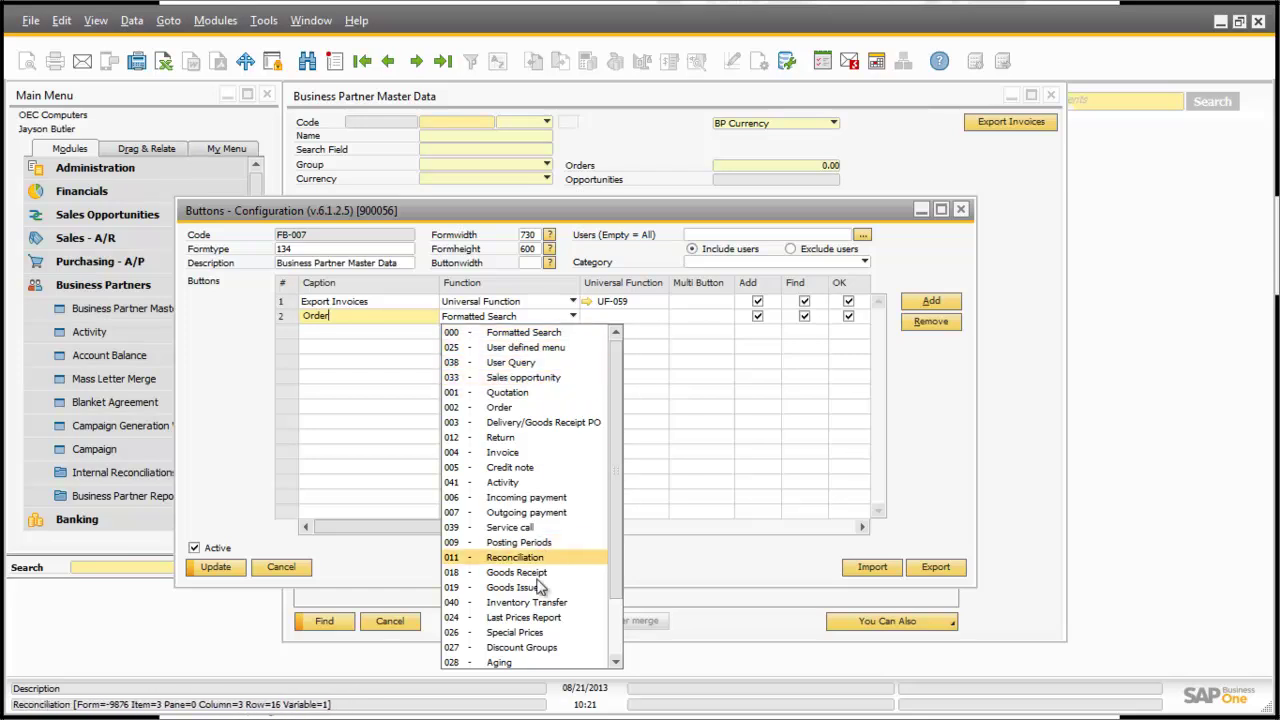
scroll(520, 600, "down", 2)
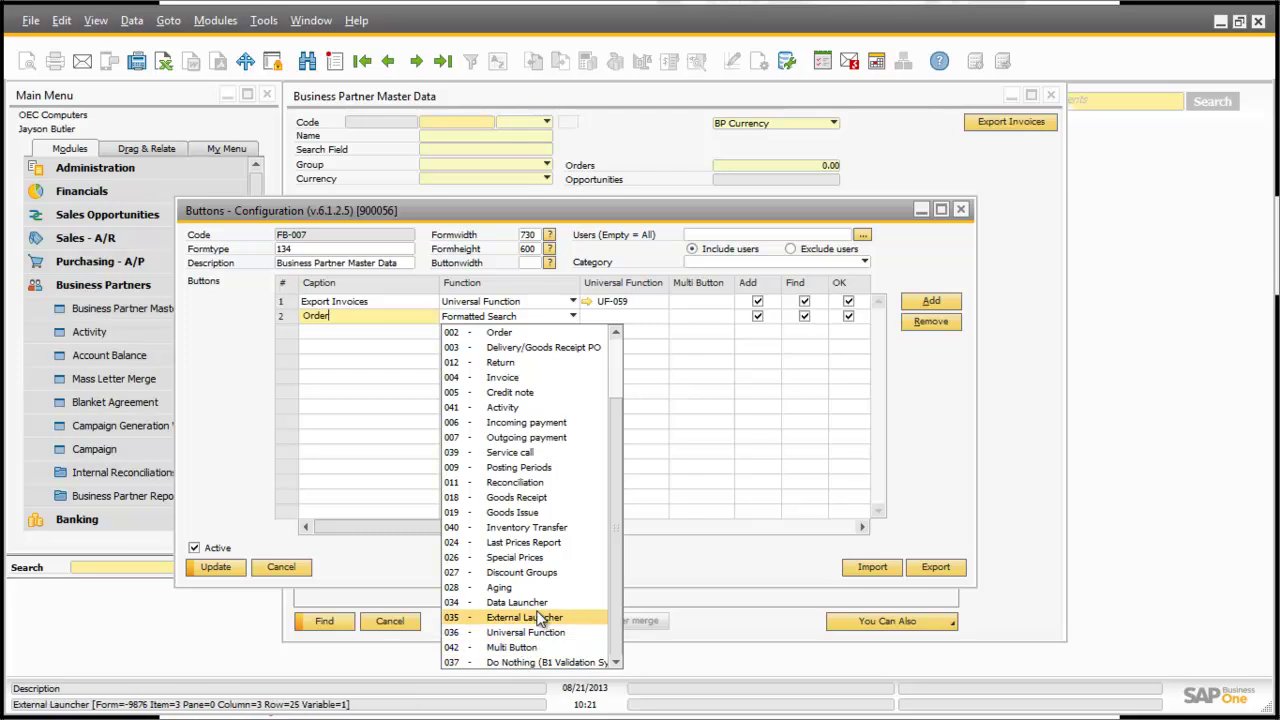
scroll(530, 585, "up", 2)
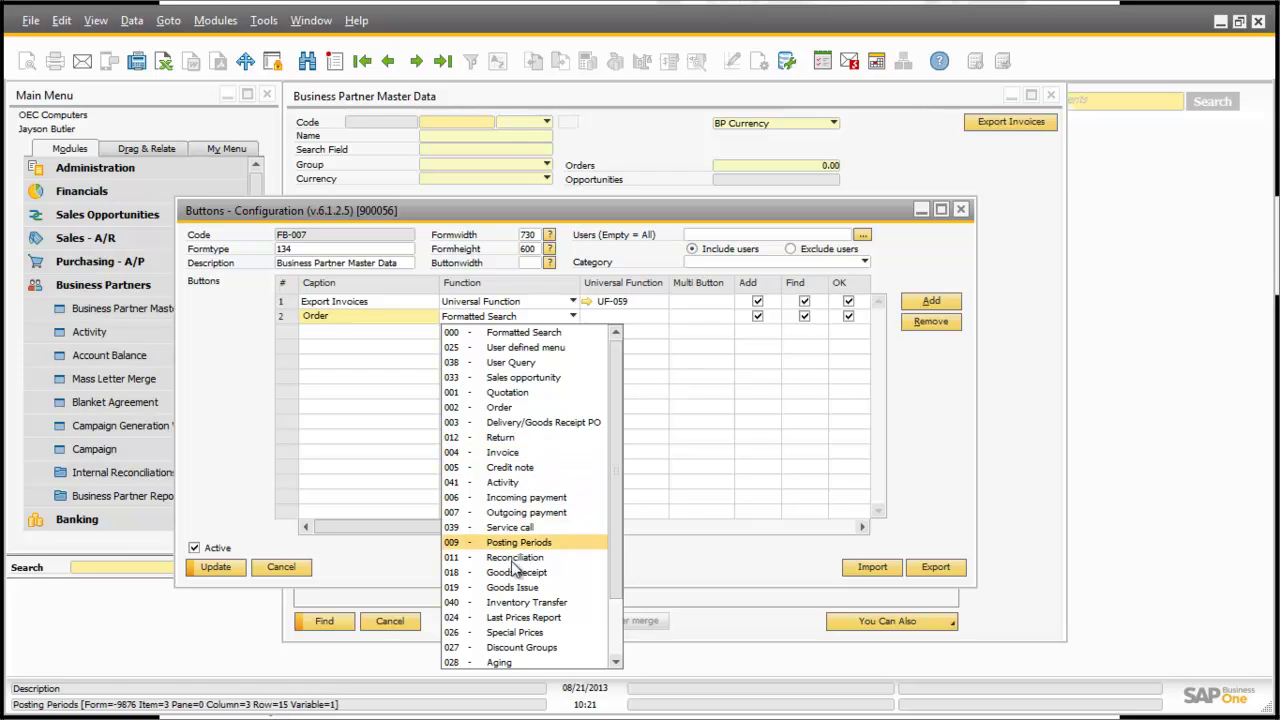
scroll(520, 600, "down", 1)
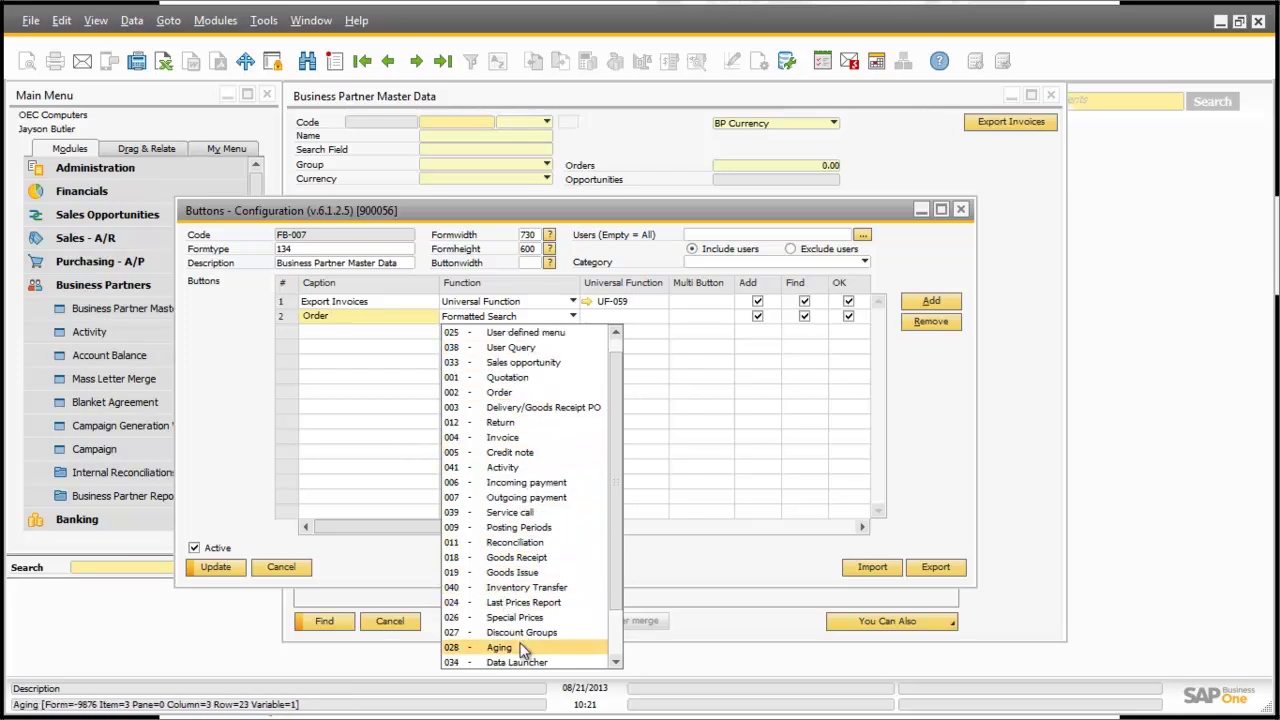
scroll(525, 585, "down", 2)
scroll(531, 597, "up", 3)
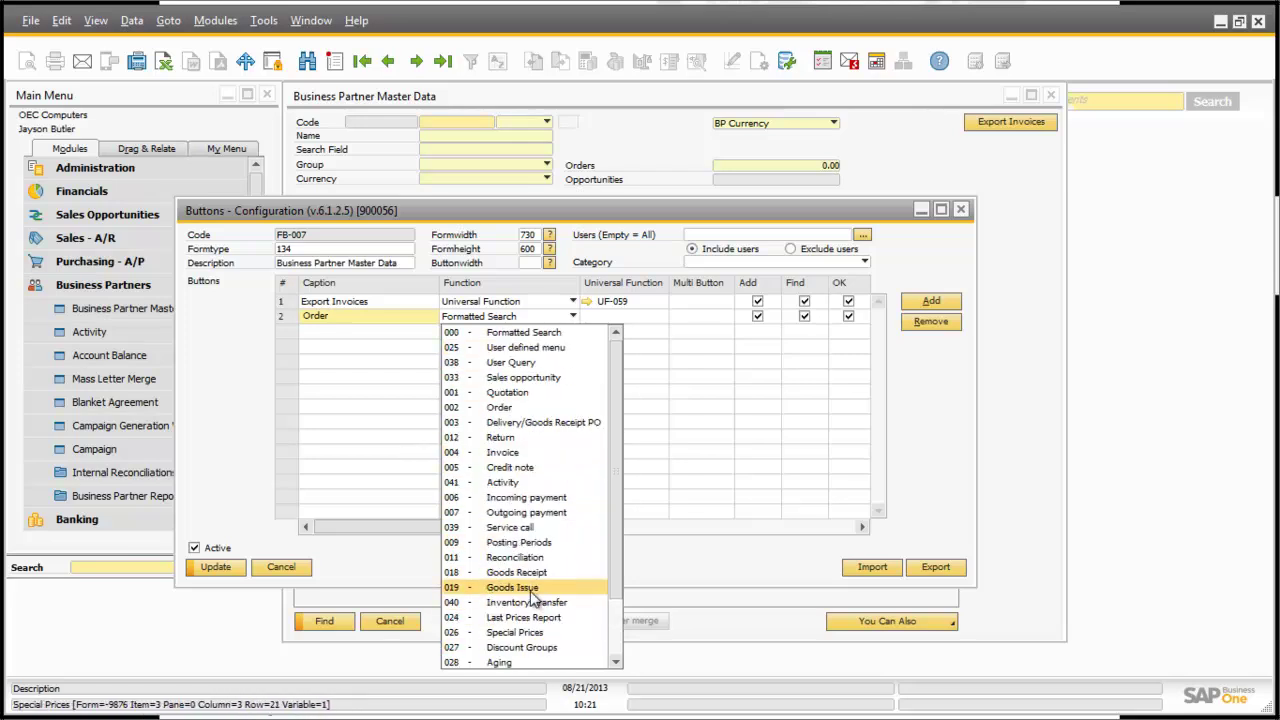
left_click(494, 406)
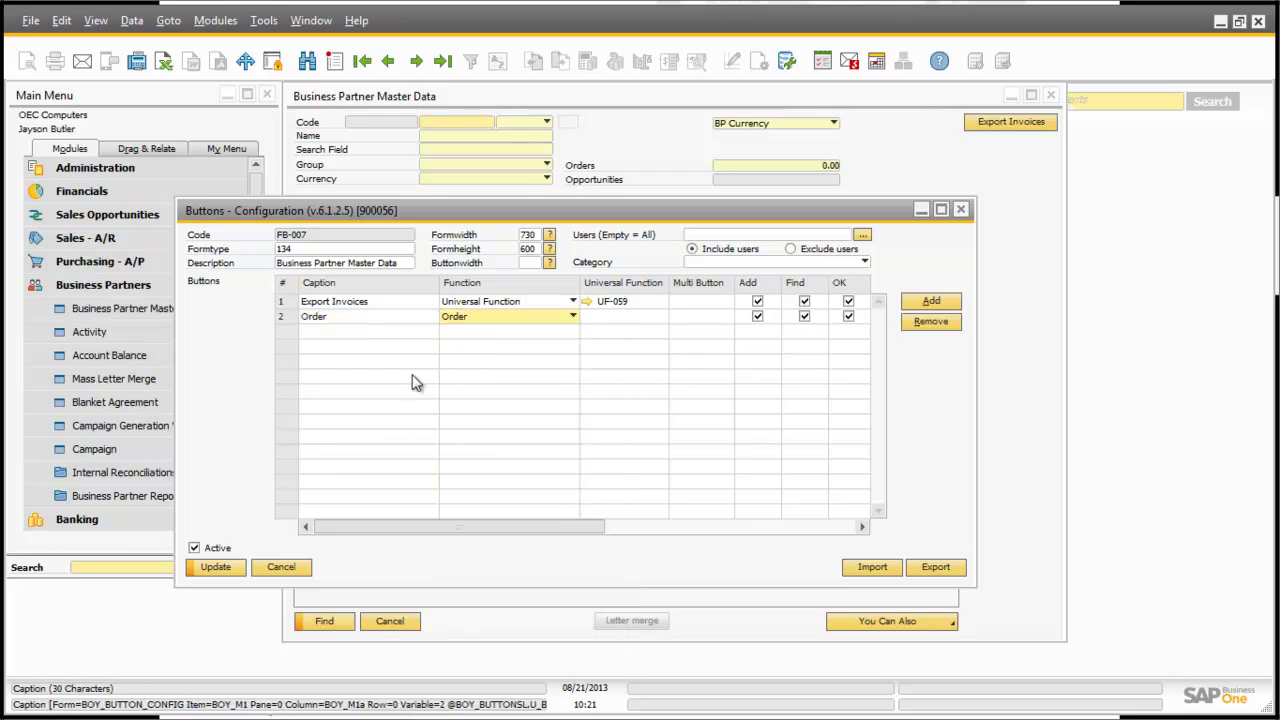
- Save the button configuration and reopen the Business Partner Master Data window
left_click(214, 568)
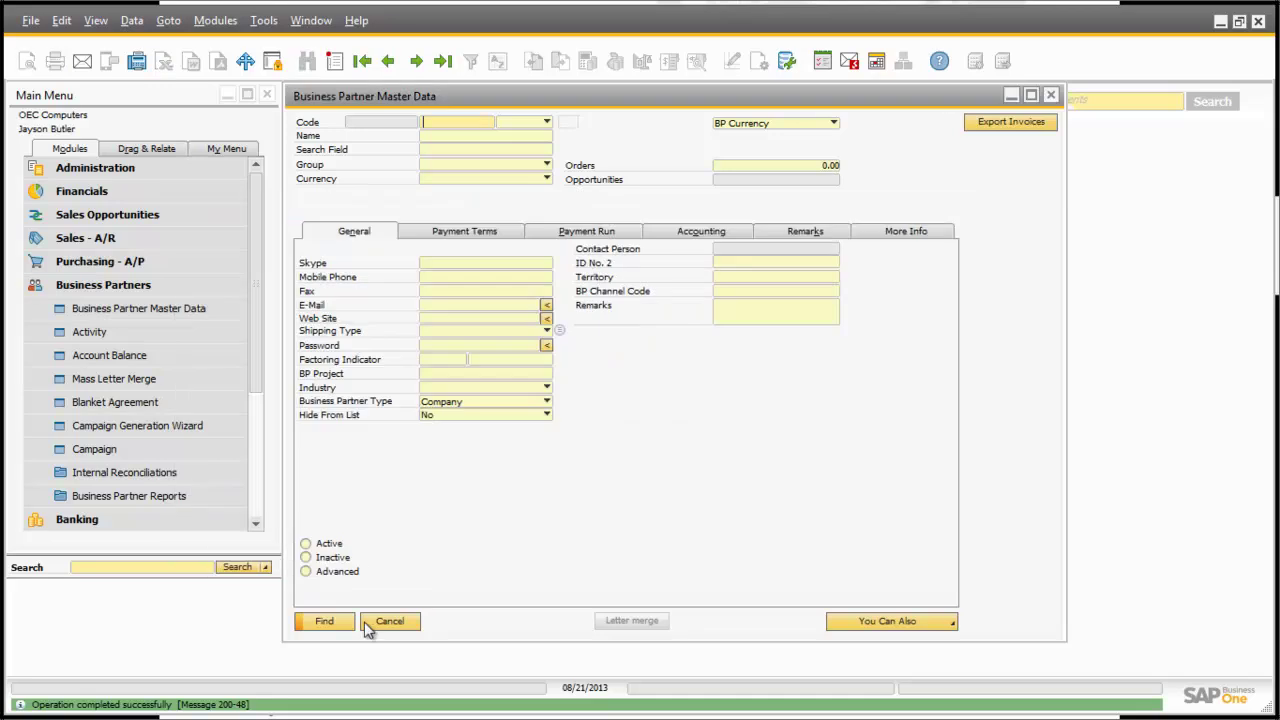
left_click(391, 619)
left_click(135, 310)
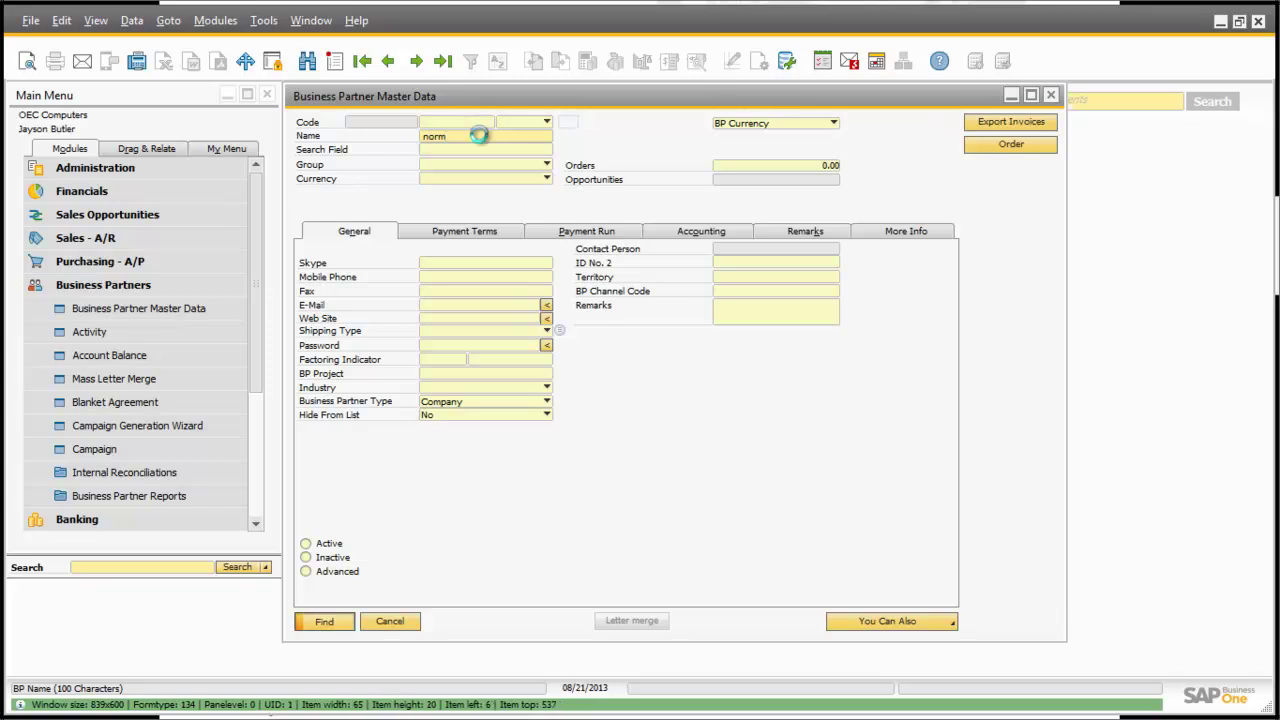
- Find the customer by name, test the Order button by opening a sales order from the record, and discard that order
key("Return")
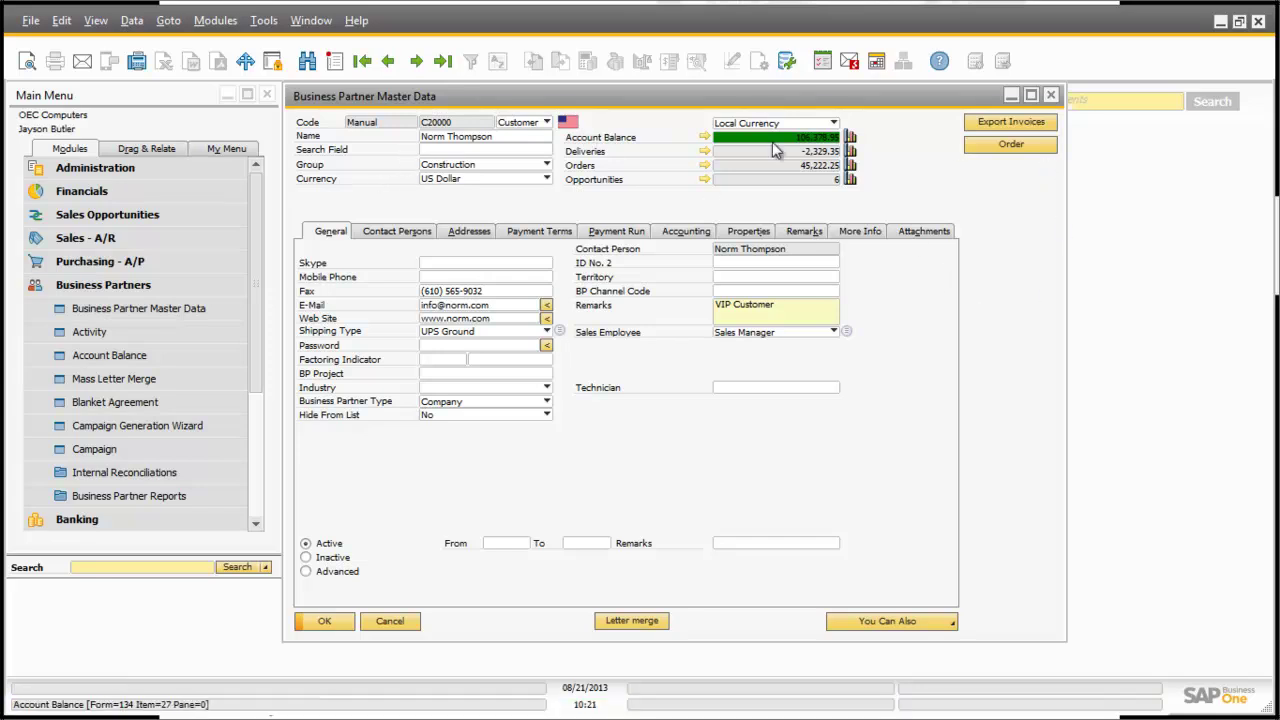
left_click(1016, 147)
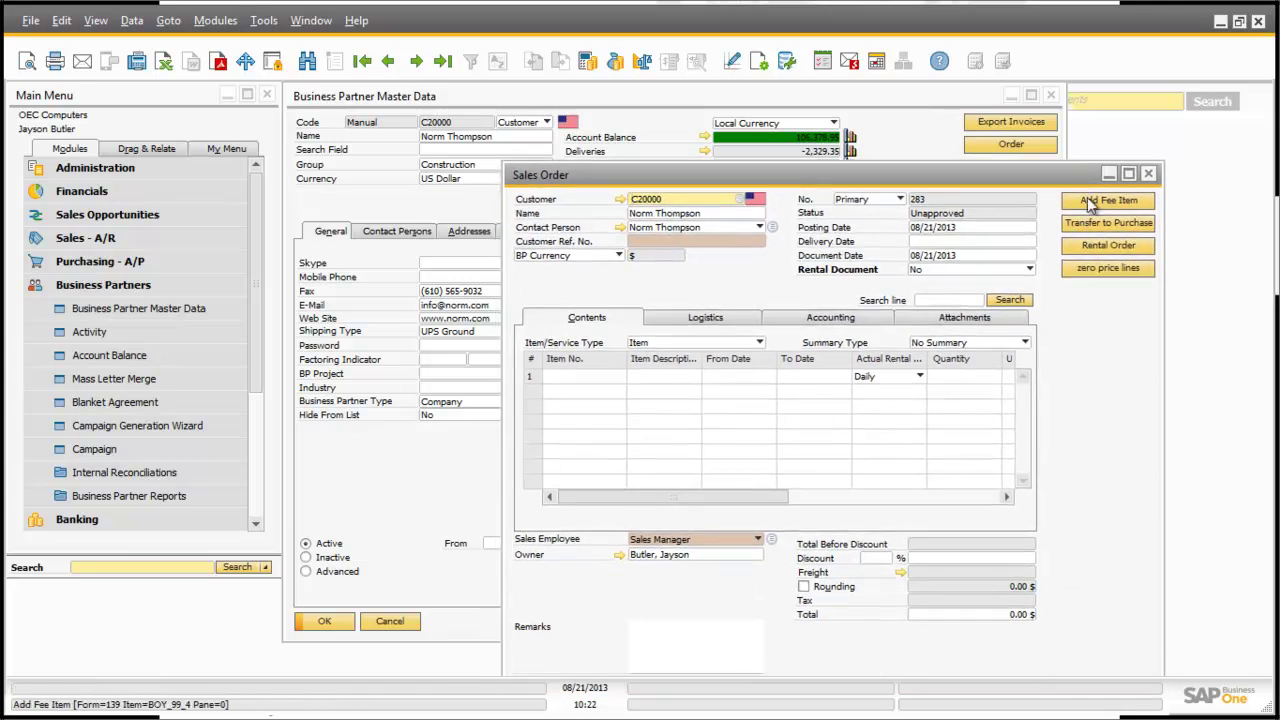
left_click(1148, 174)
left_click(570, 420)
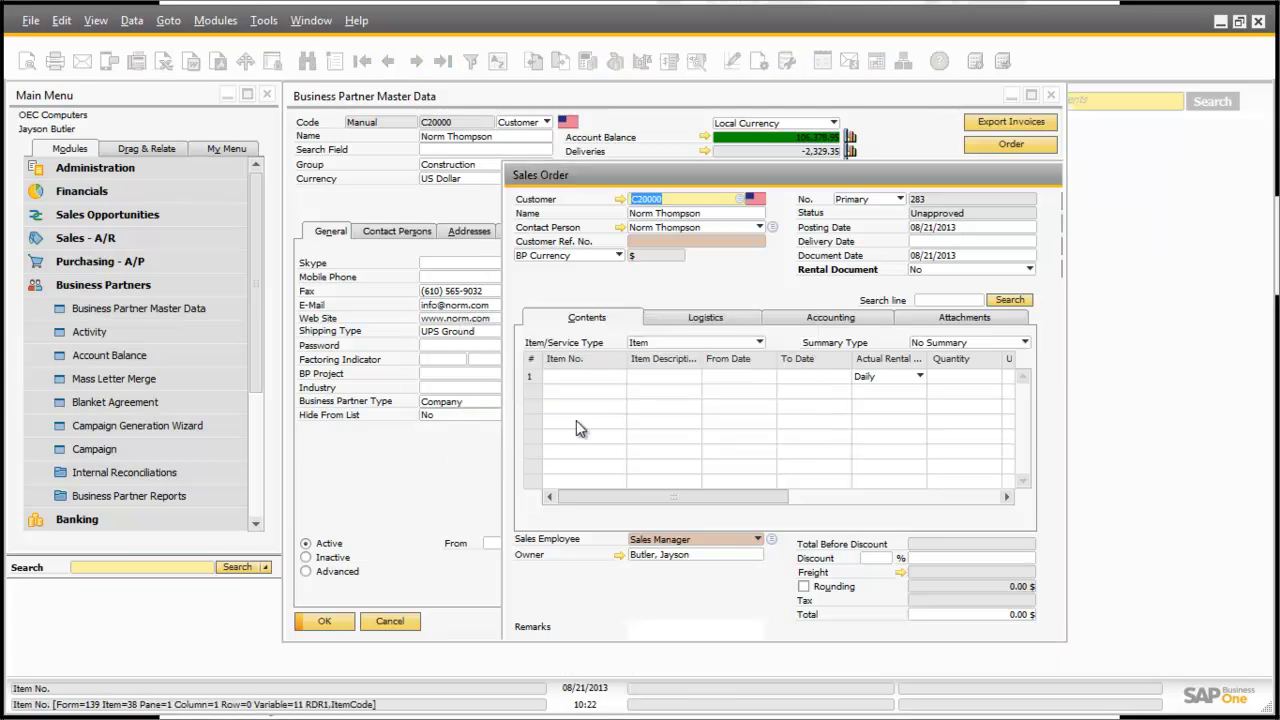
- Find the vendor Acme Associates by searching for business partner codes starting with v, and open its record
key("ctrl+f")
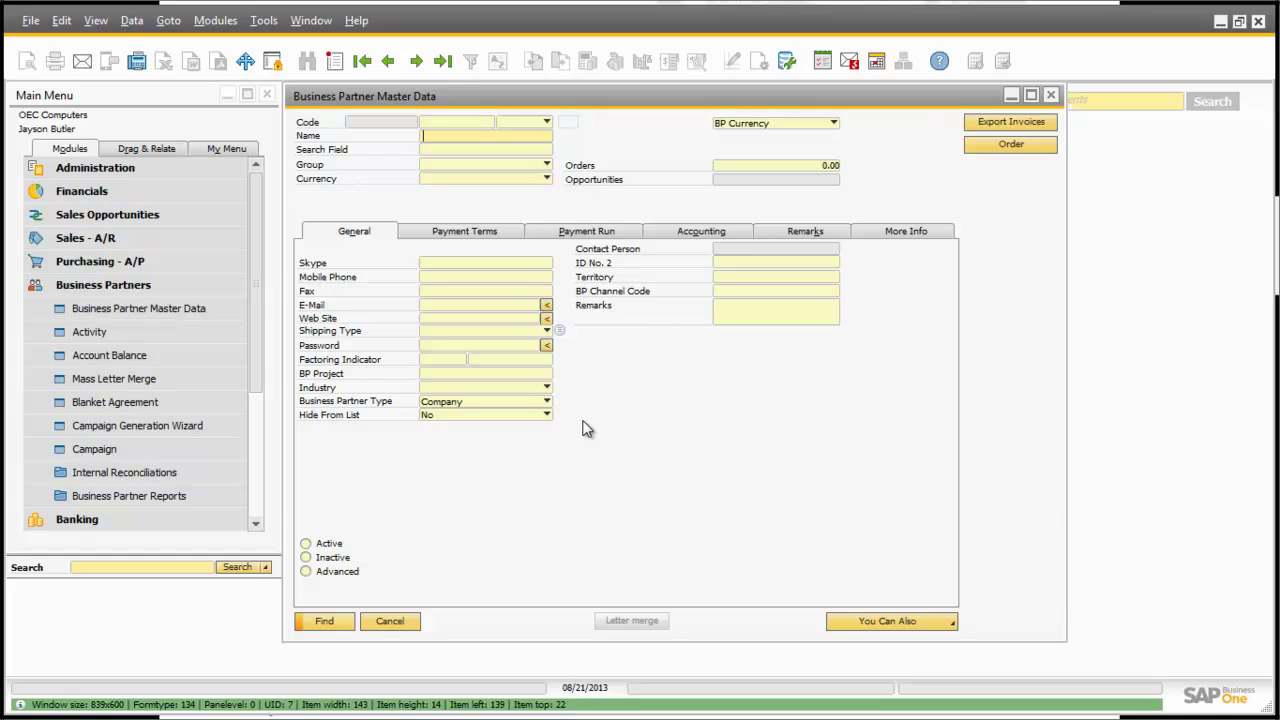
left_click(450, 121)
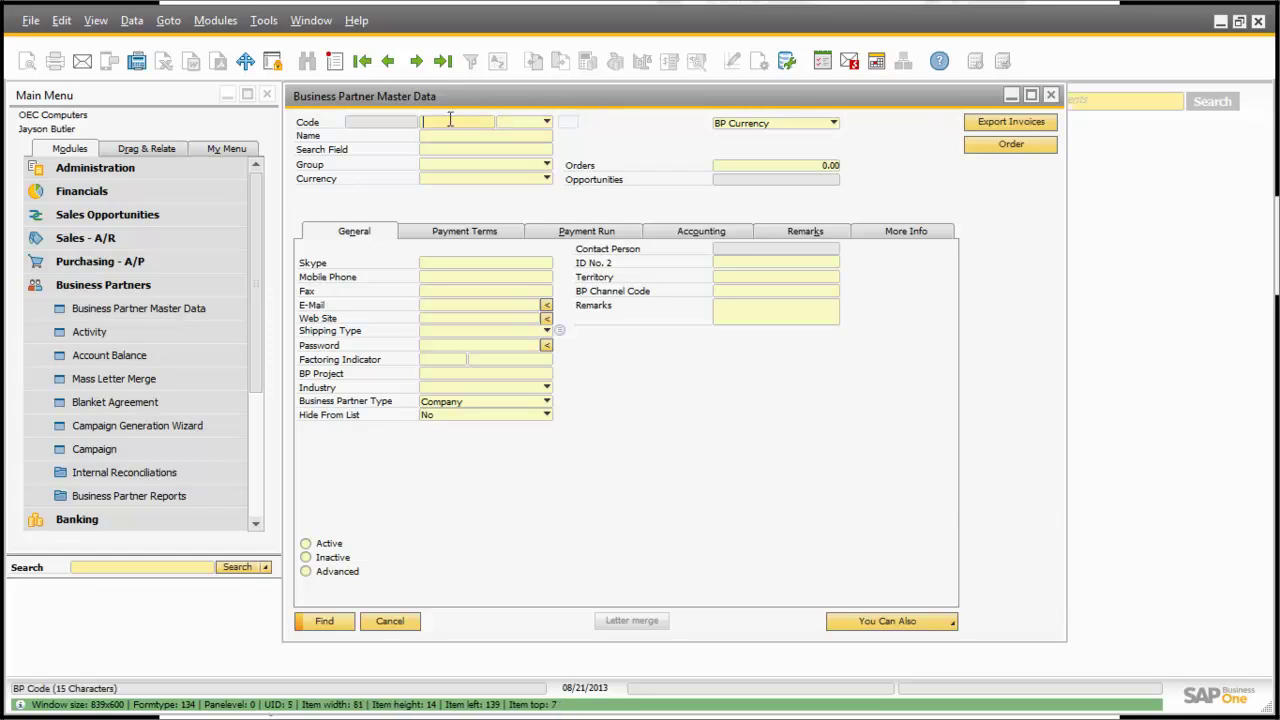
key("Return")
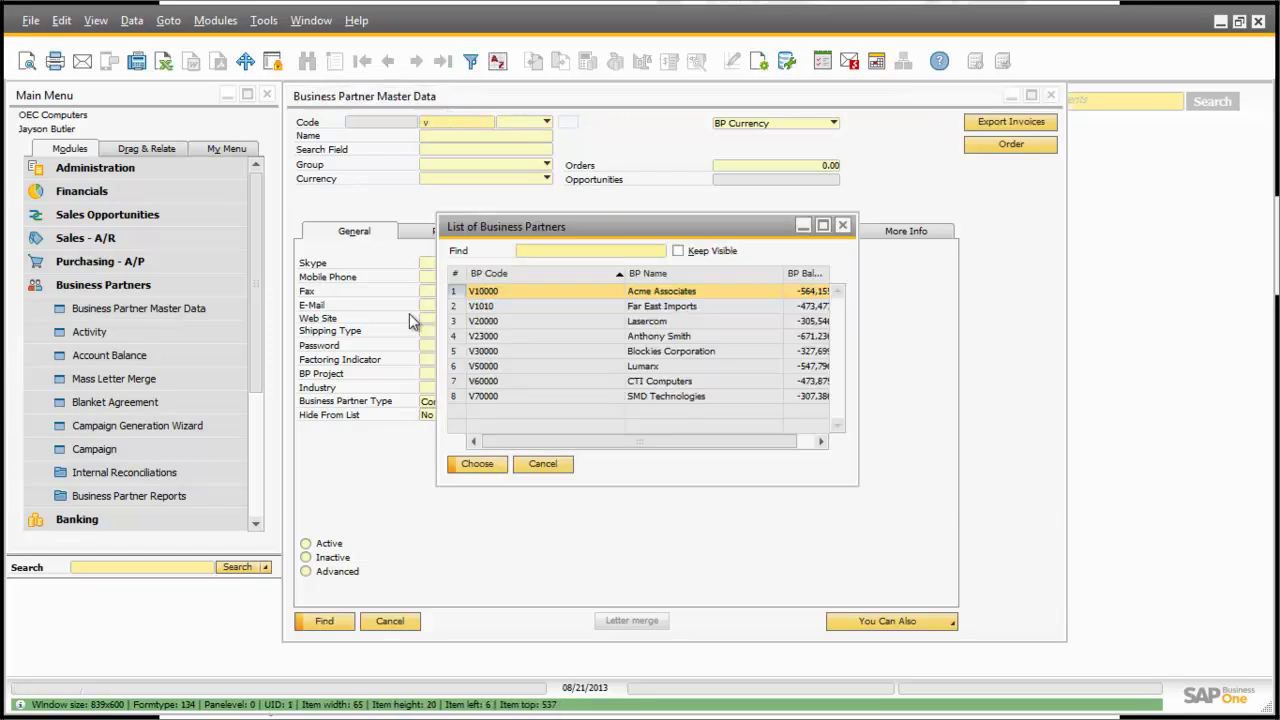
double_click(510, 298)
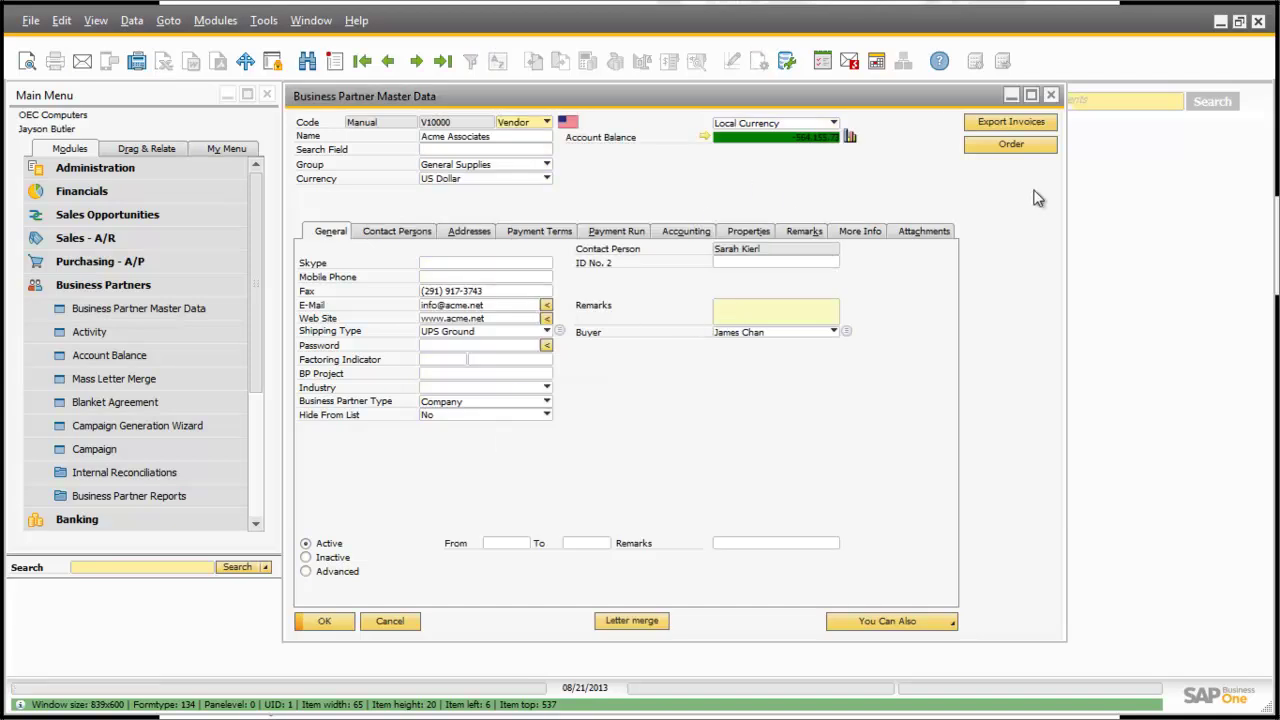
- Test the Order button by opening a purchase order from the vendor record, and discard that order without saving
left_click(1015, 150)
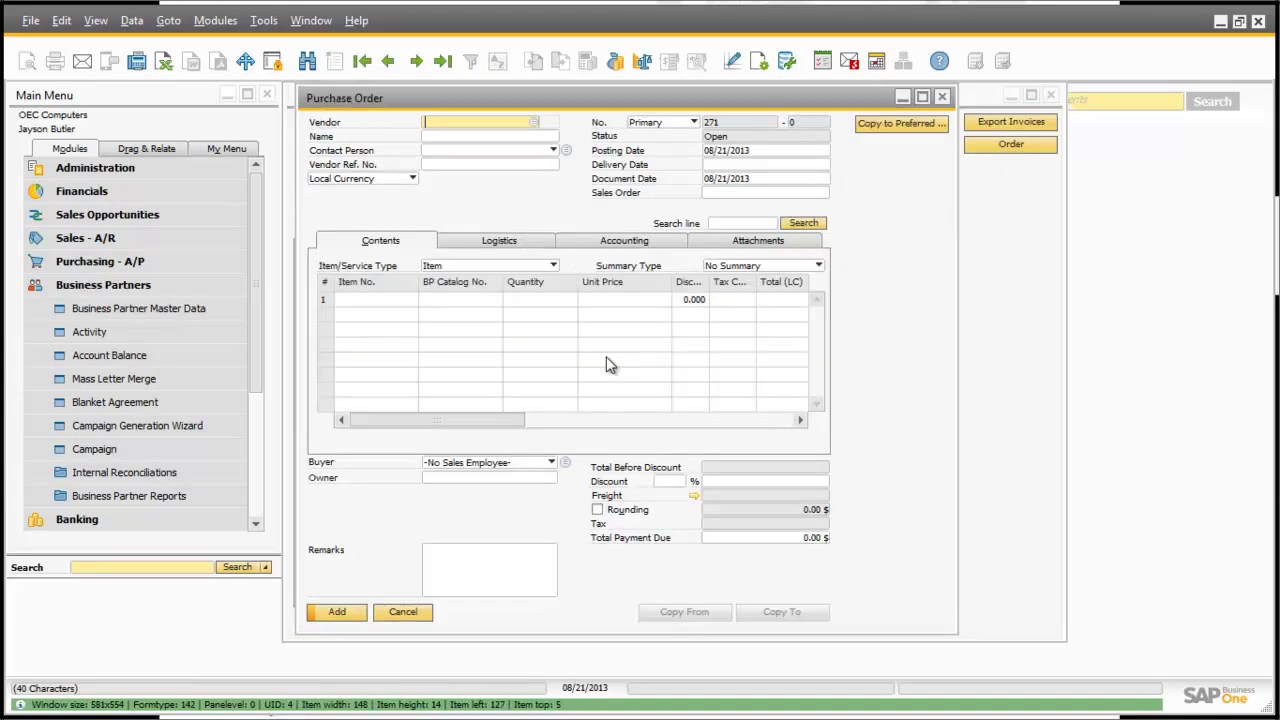
left_click_drag(455, 110, 677, 191)
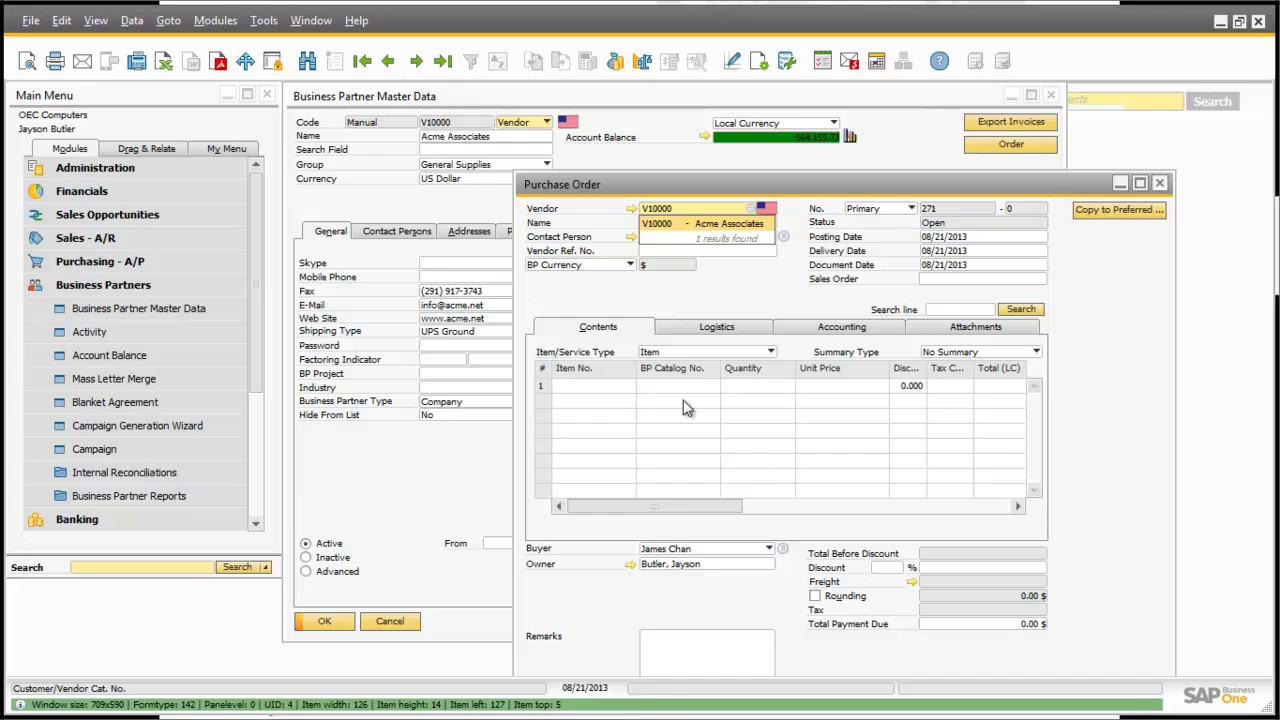
left_click(1160, 184)
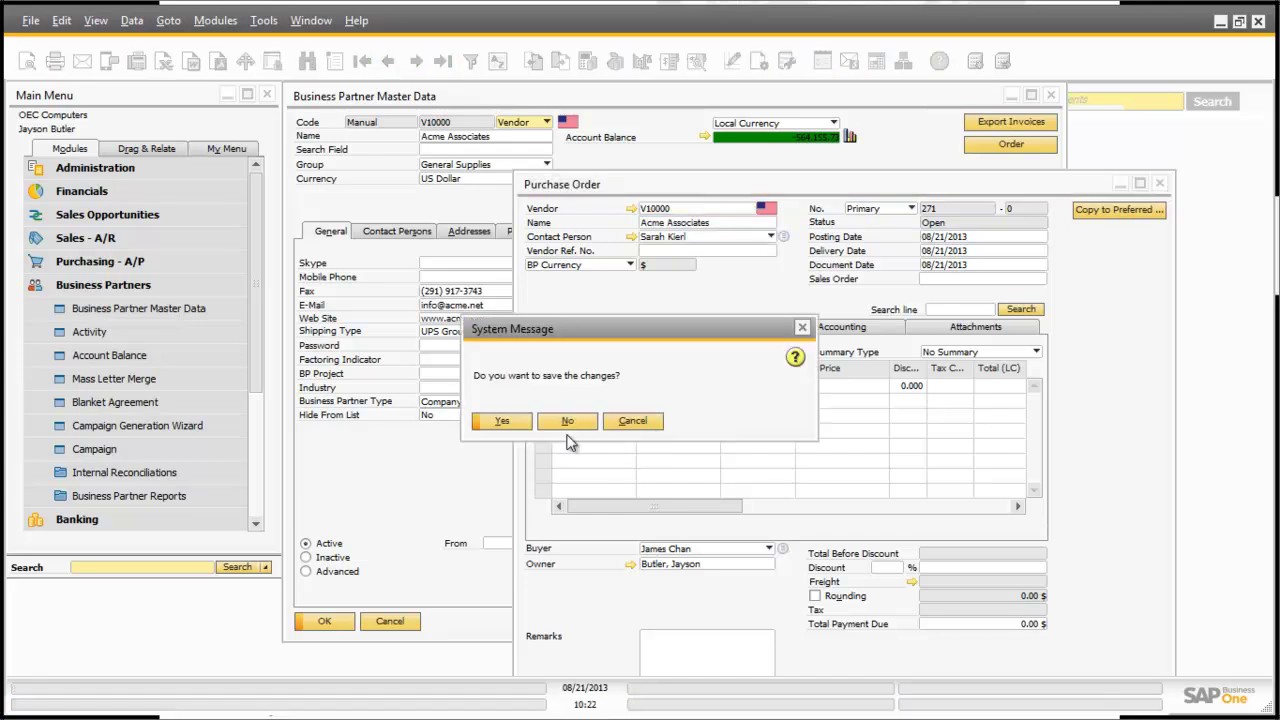
left_click(567, 421)
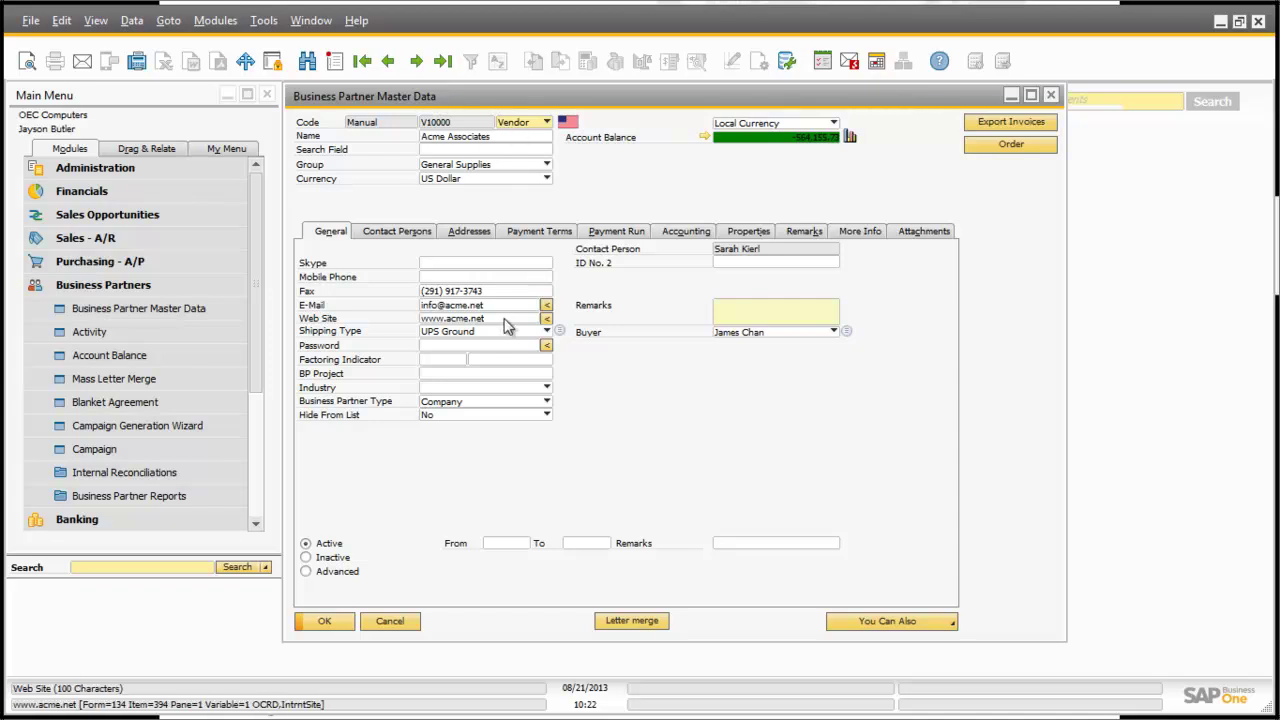
- Test the Order button in find mode with no business partner loaded, and cancel the order type choice
key("ctrl+f")
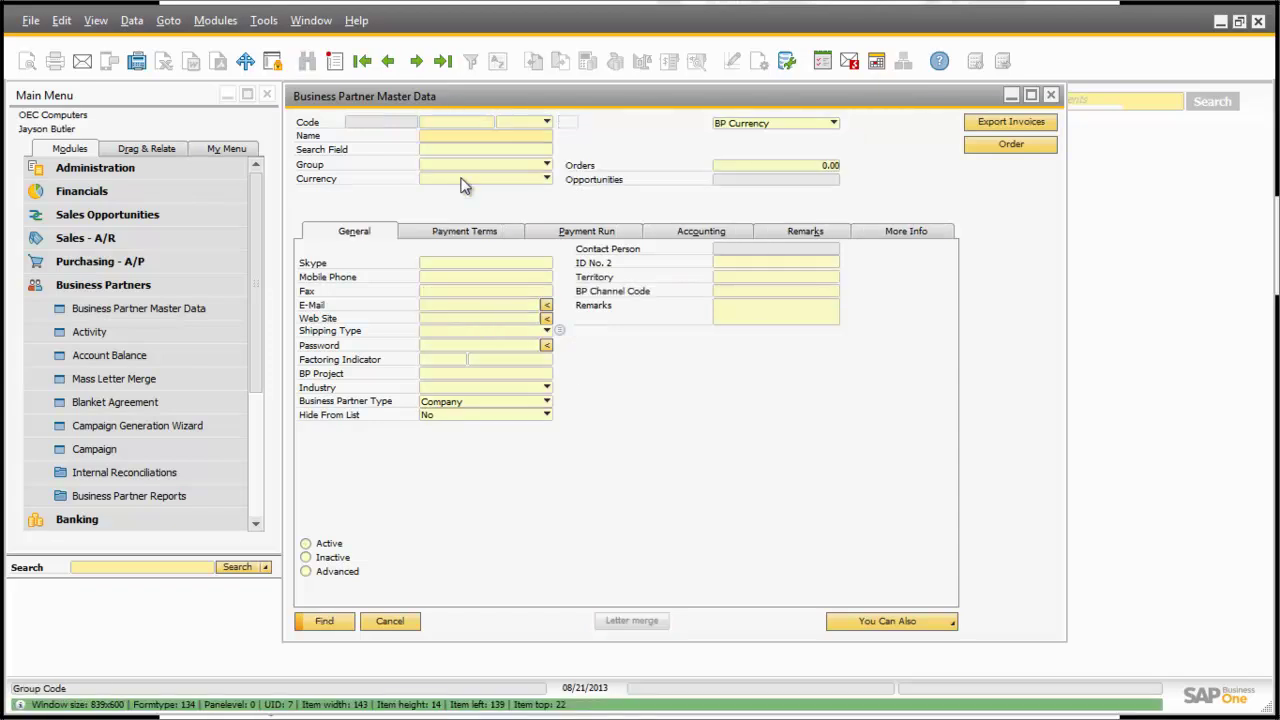
left_click(1036, 147)
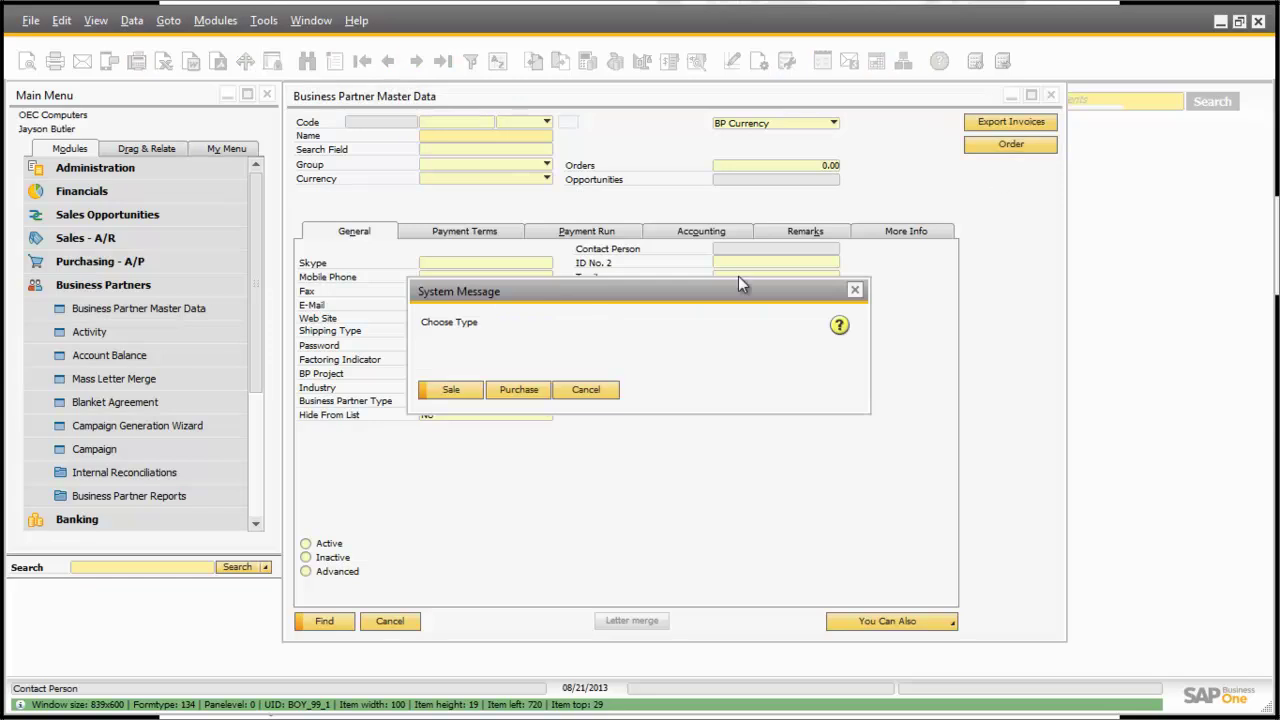
left_click(586, 390)
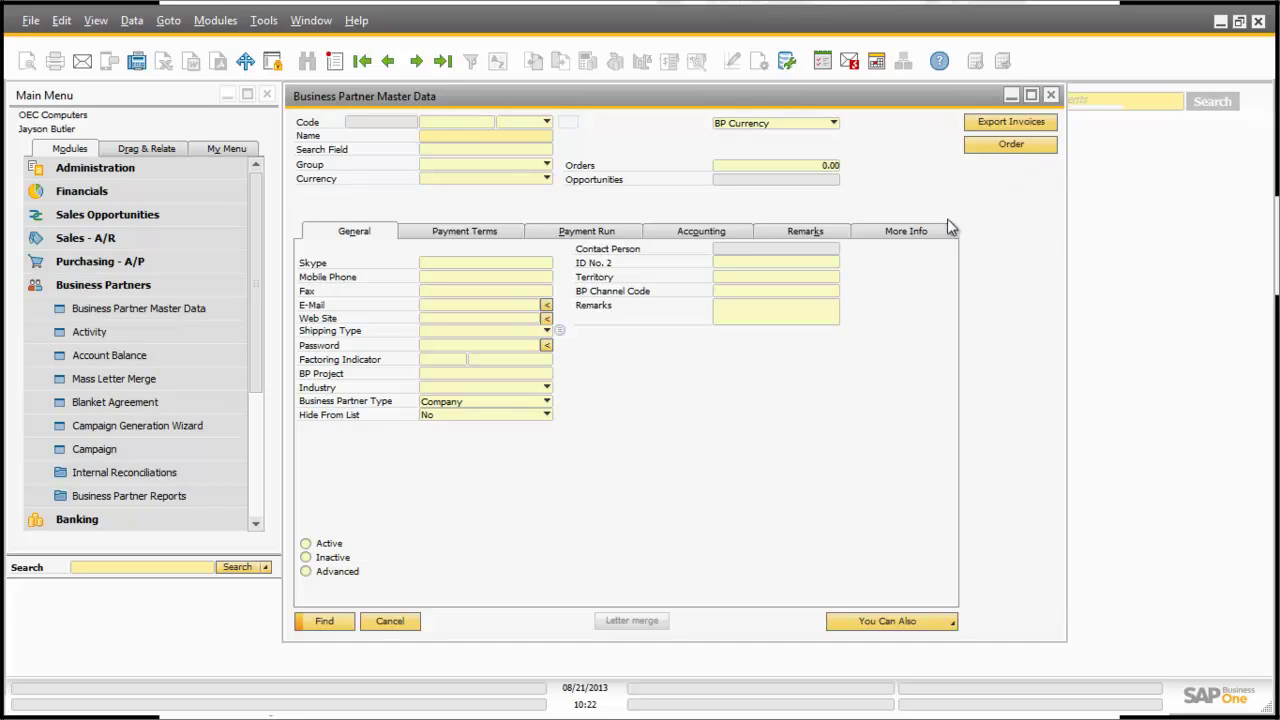
- Remove the Tel 1 (Data) and Tel 1 (Label) system item lines from the Business Partner Master Data placement configuration
right_click(455, 252)
left_click(540, 357)
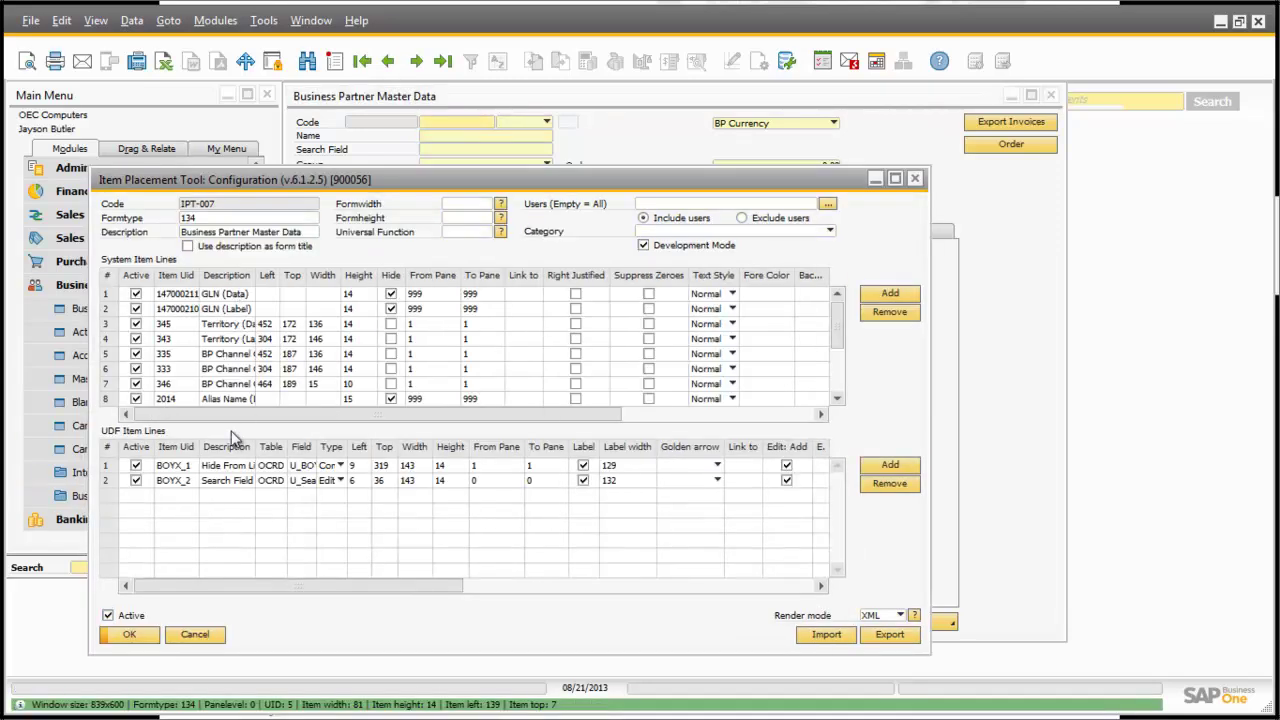
left_click(838, 345)
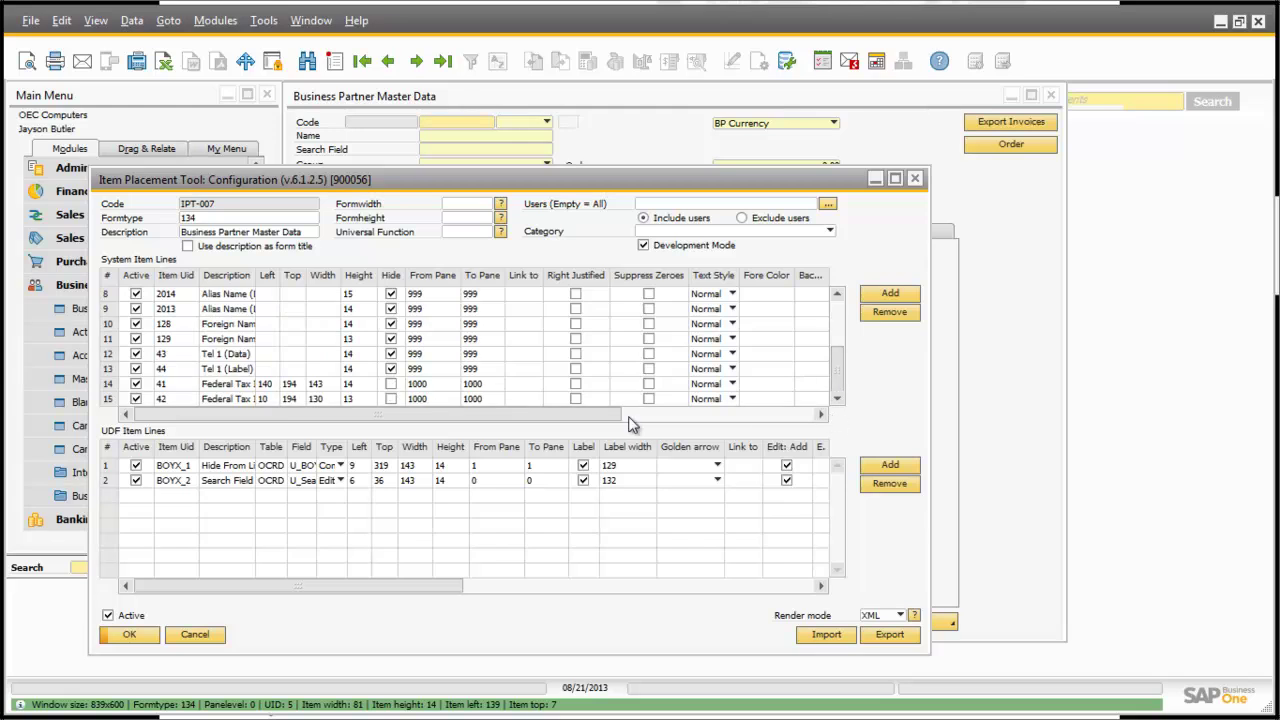
left_click(108, 369)
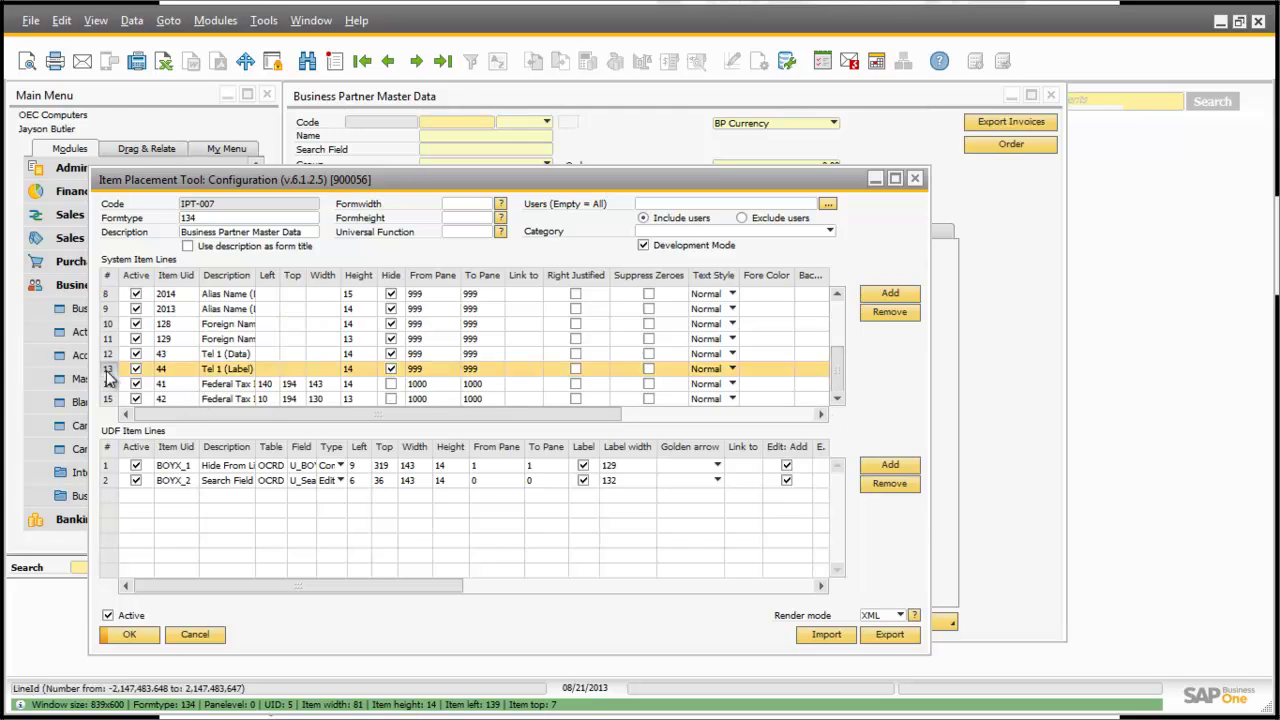
left_click(108, 354, "ctrl")
left_click(887, 313)
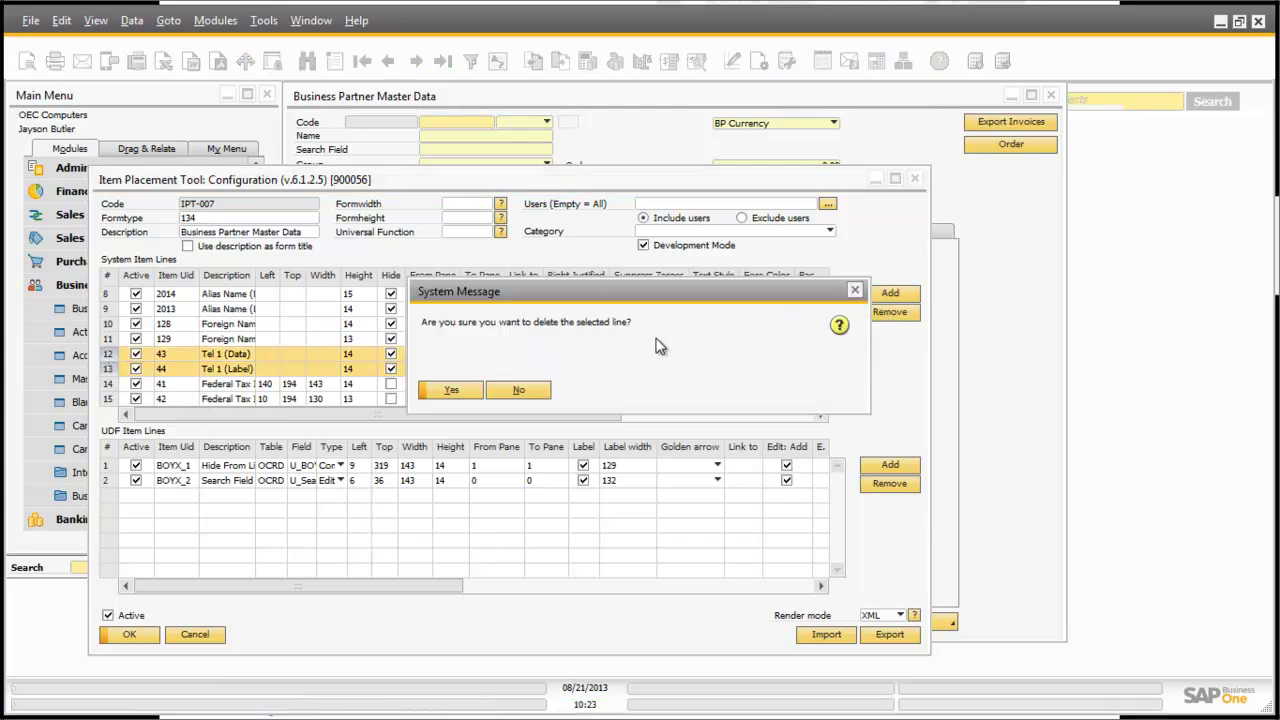
left_click(451, 391)
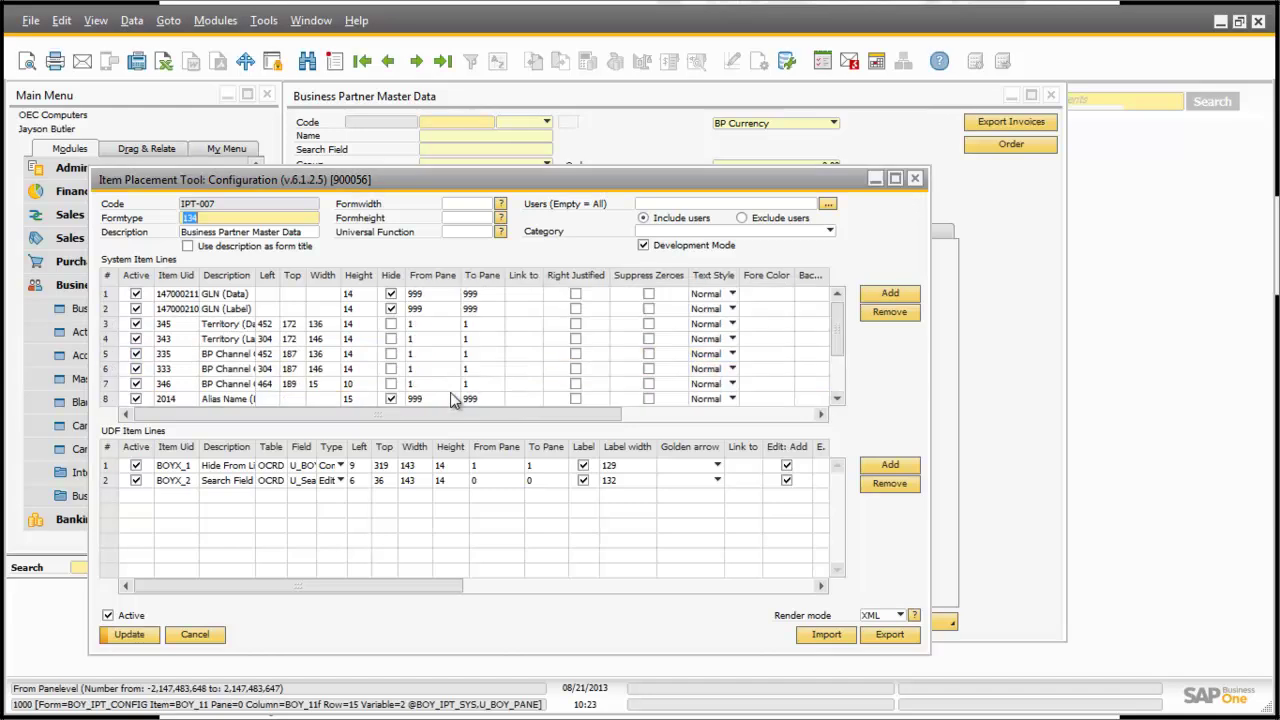
- Save the item placement configuration and reopen the Business Partner Master Data window
left_click(135, 635)
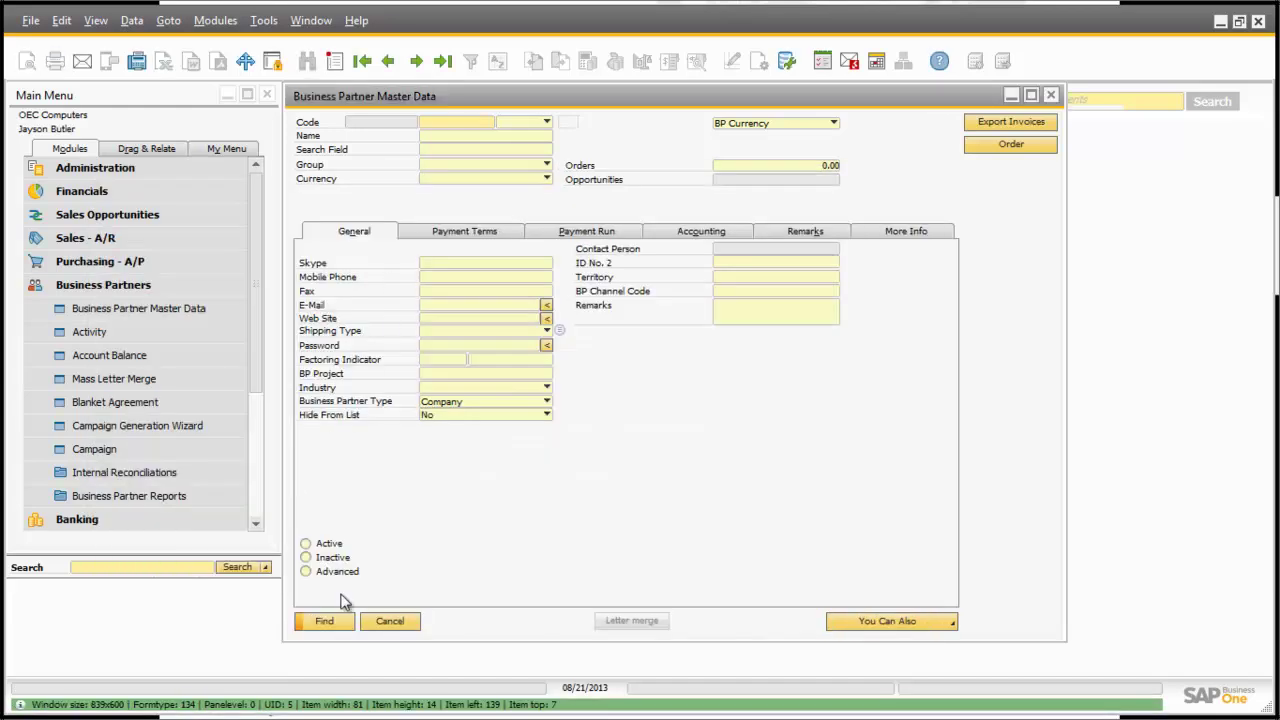
left_click(390, 621)
left_click(194, 312)
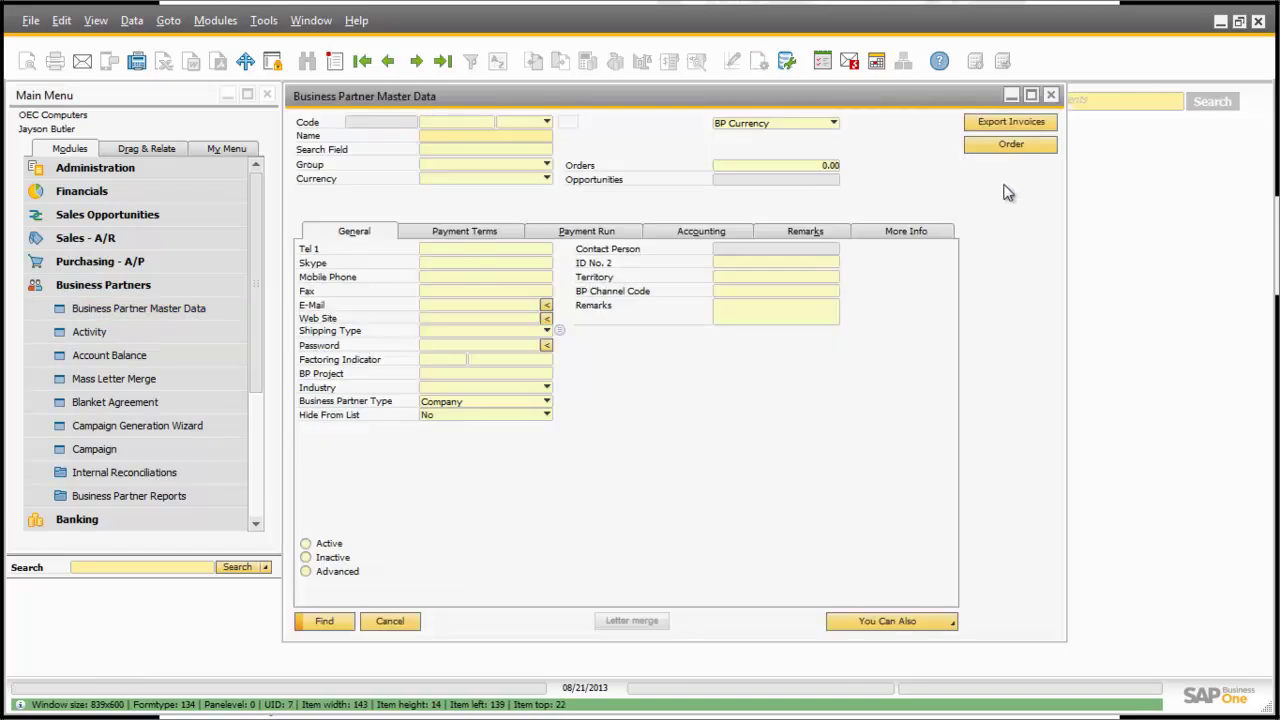
- Add a third function button with the caption Skypw to the Business Partner Master Data button configuration
right_click(1007, 183)
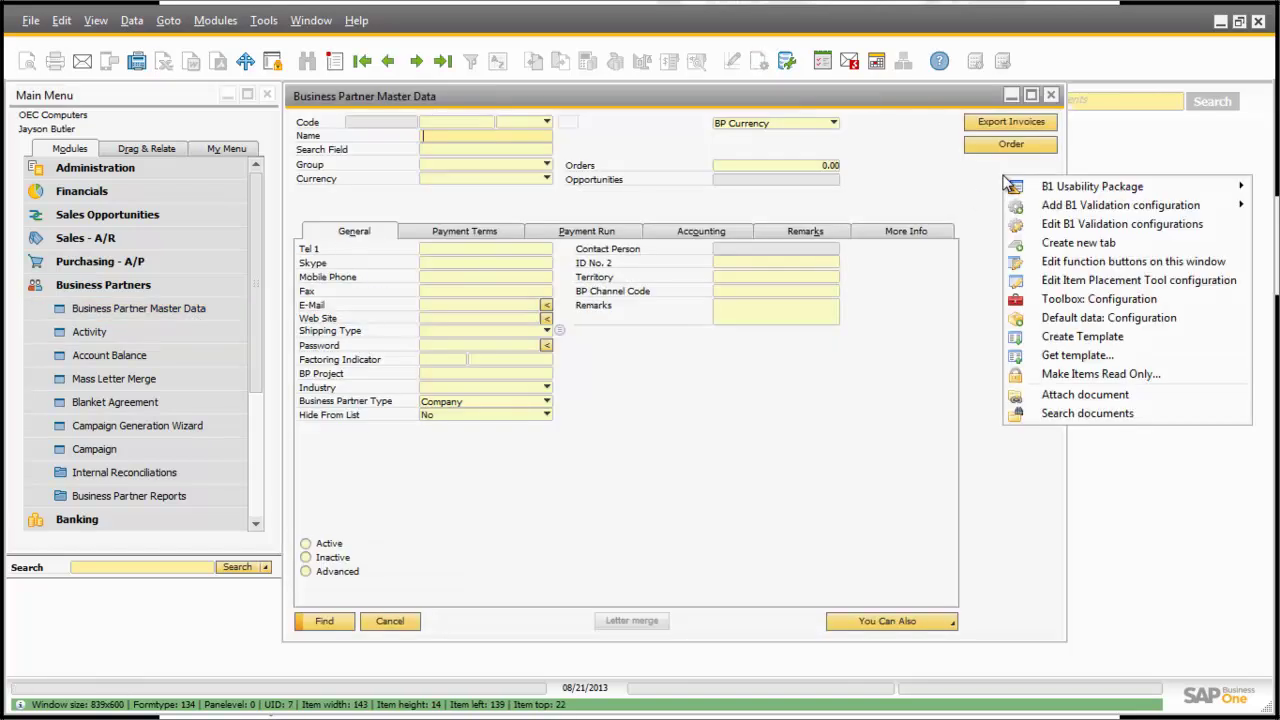
left_click(1075, 263)
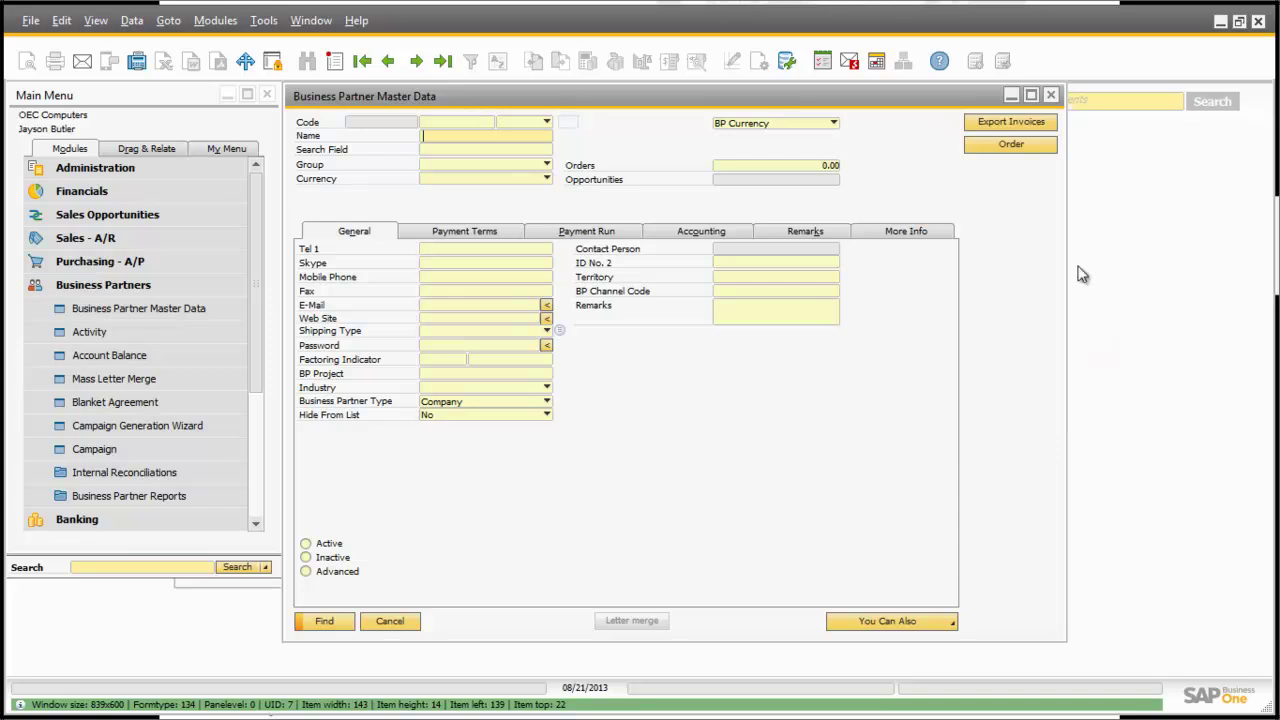
left_click(942, 301)
key("Caps_Lock")
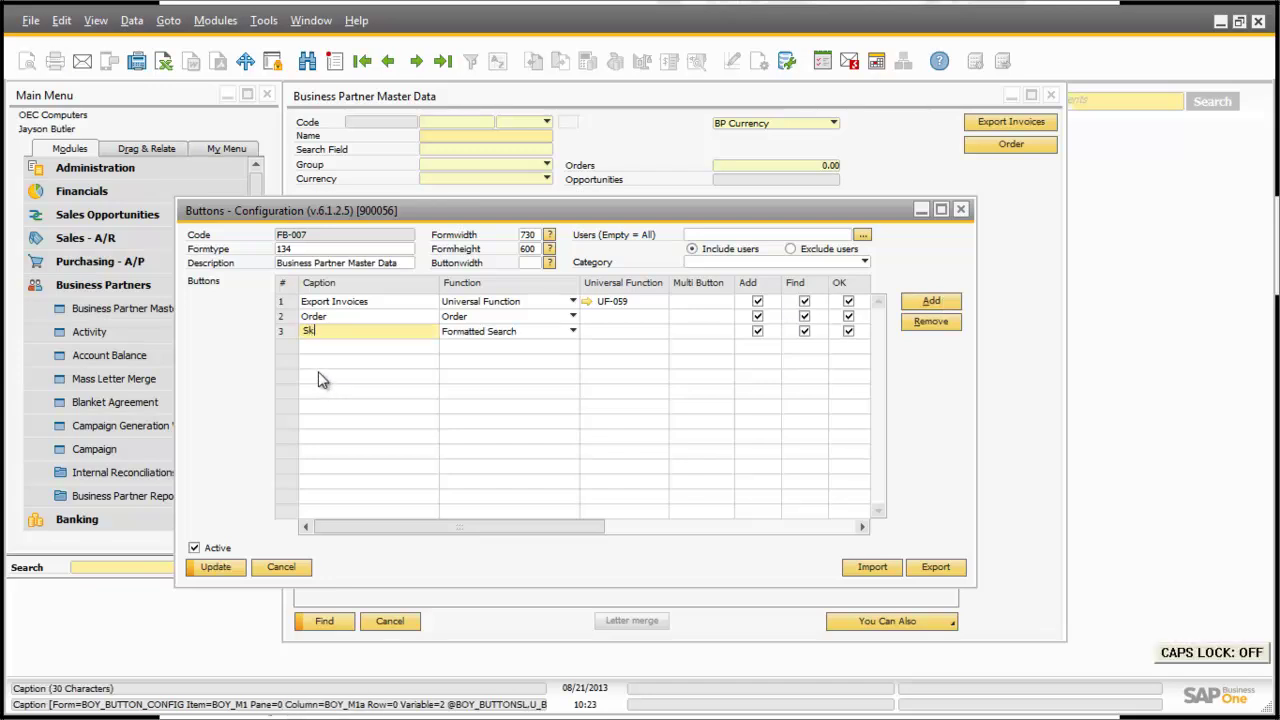
- Assign the universal function UF-024, Call via Skype, to the new Skypw button
left_click(600, 331)
key("Tab")
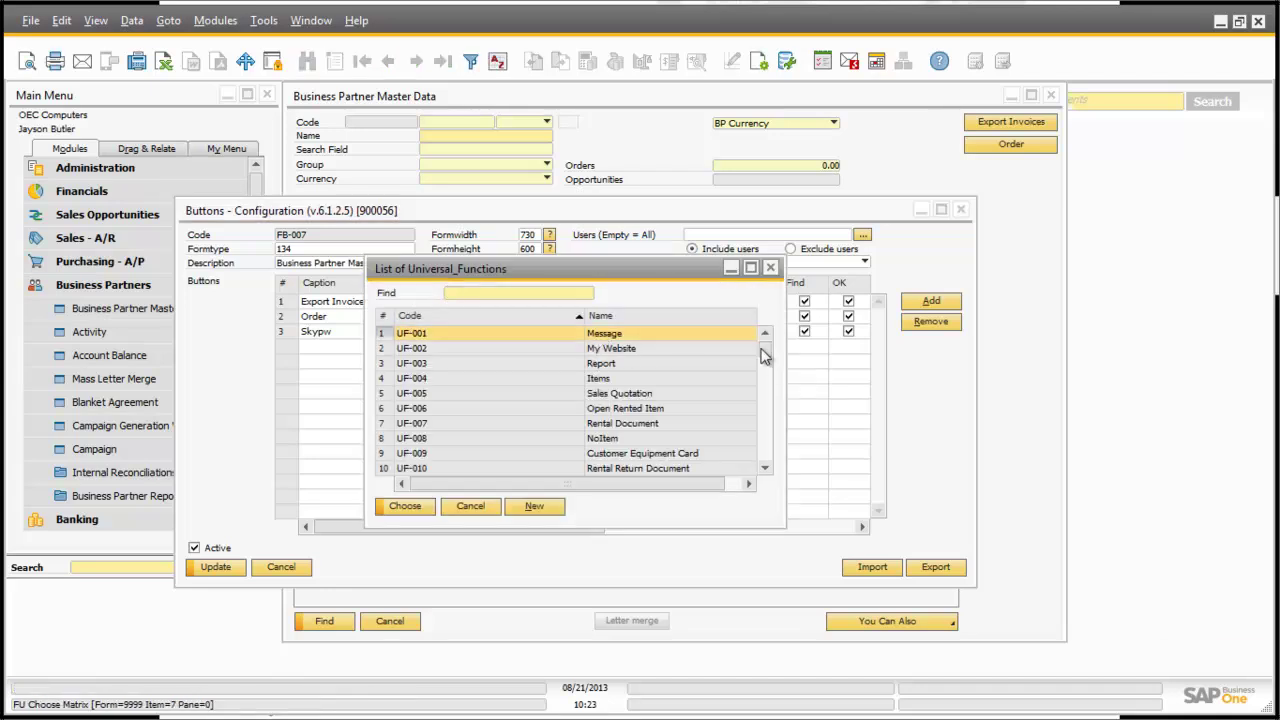
left_click_drag(771, 346, 769, 425)
scroll(668, 412, "down", 4)
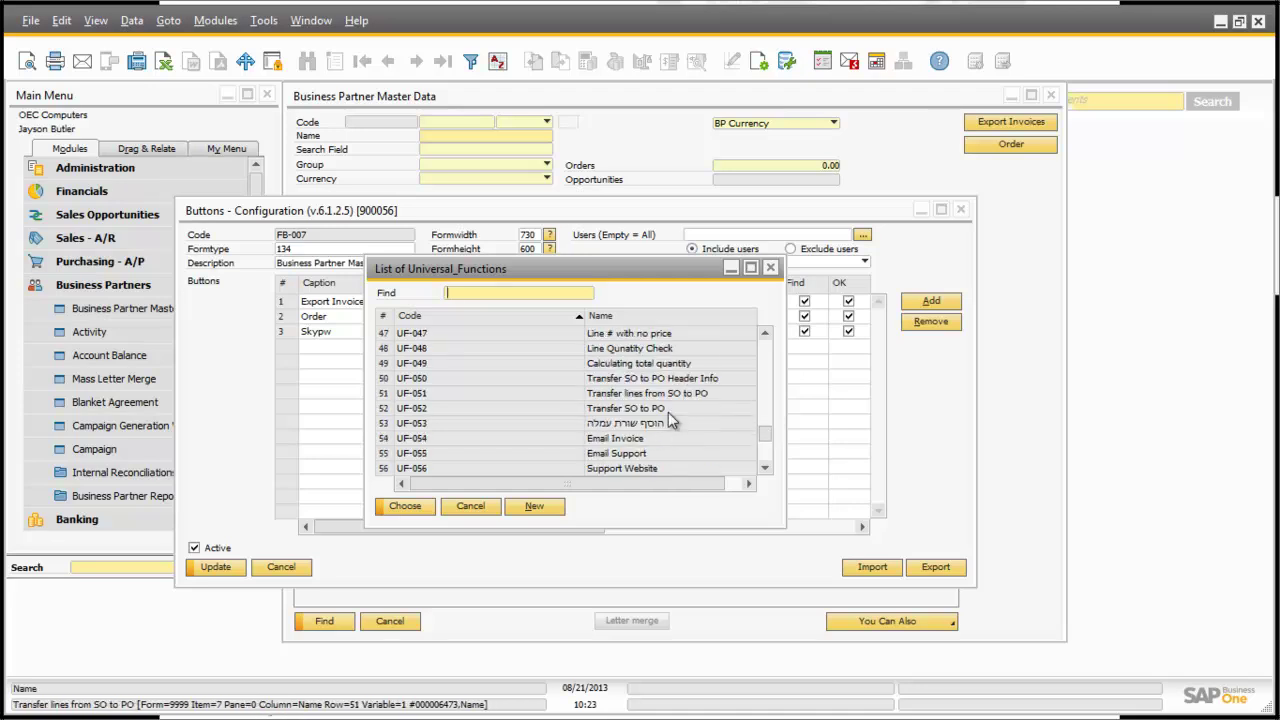
scroll(667, 414, "down", 3)
scroll(664, 421, "up", 2)
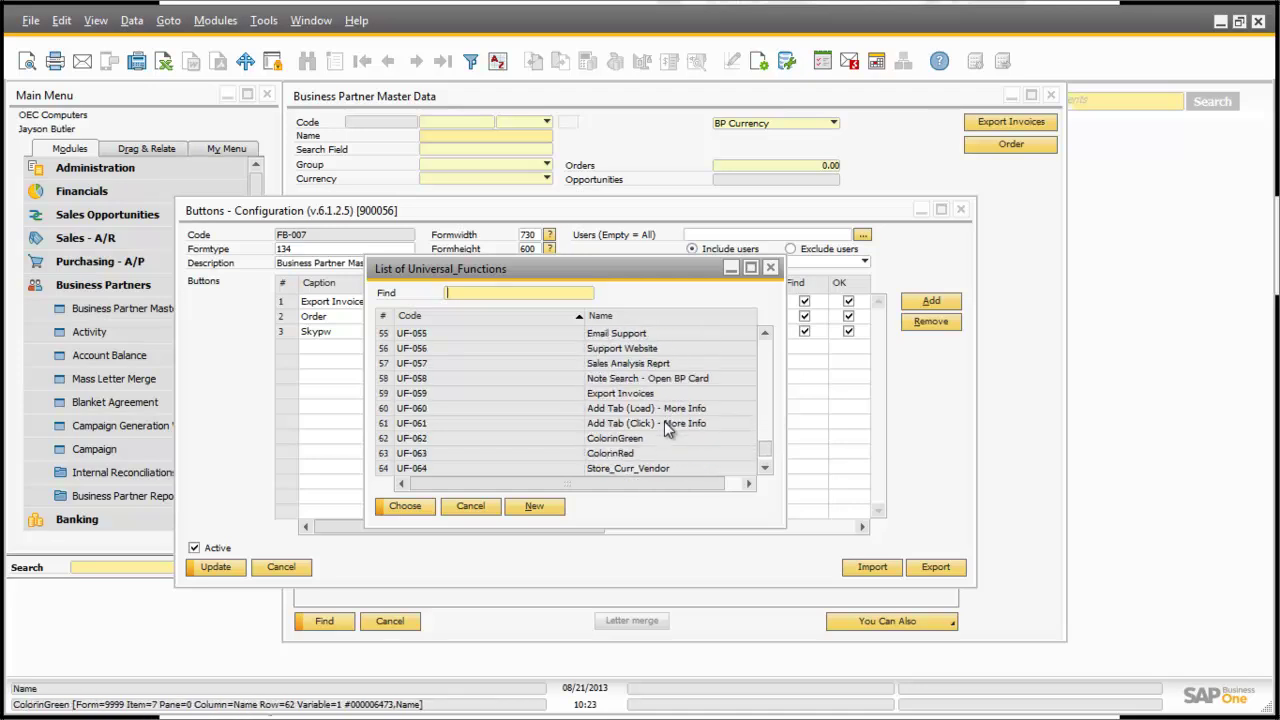
scroll(664, 424, "up", 6)
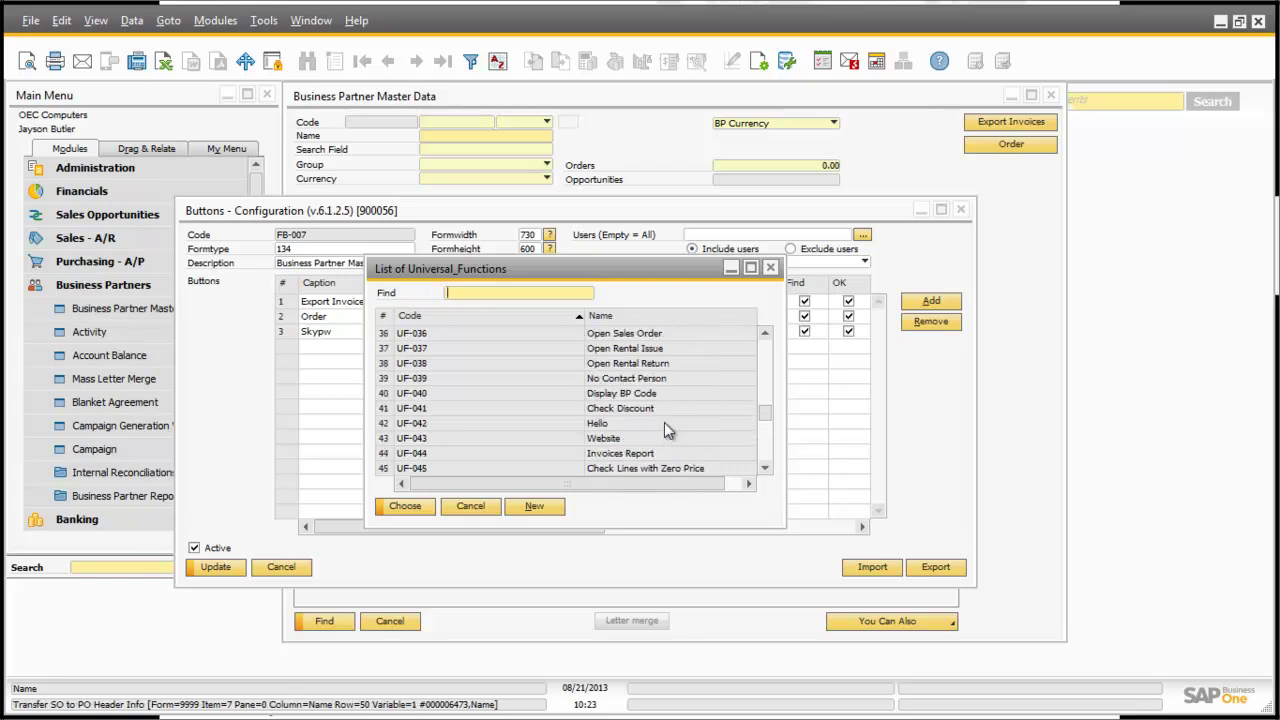
scroll(664, 422, "up", 4)
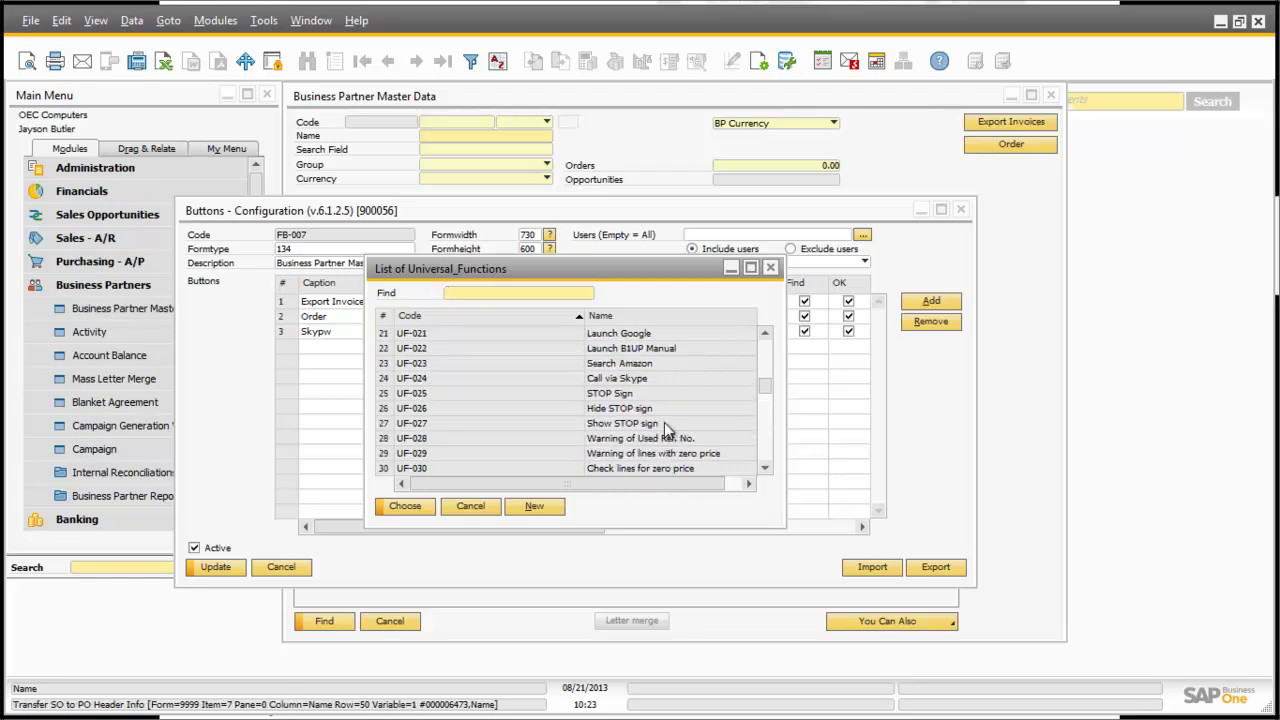
left_click(647, 378)
left_click(407, 507)
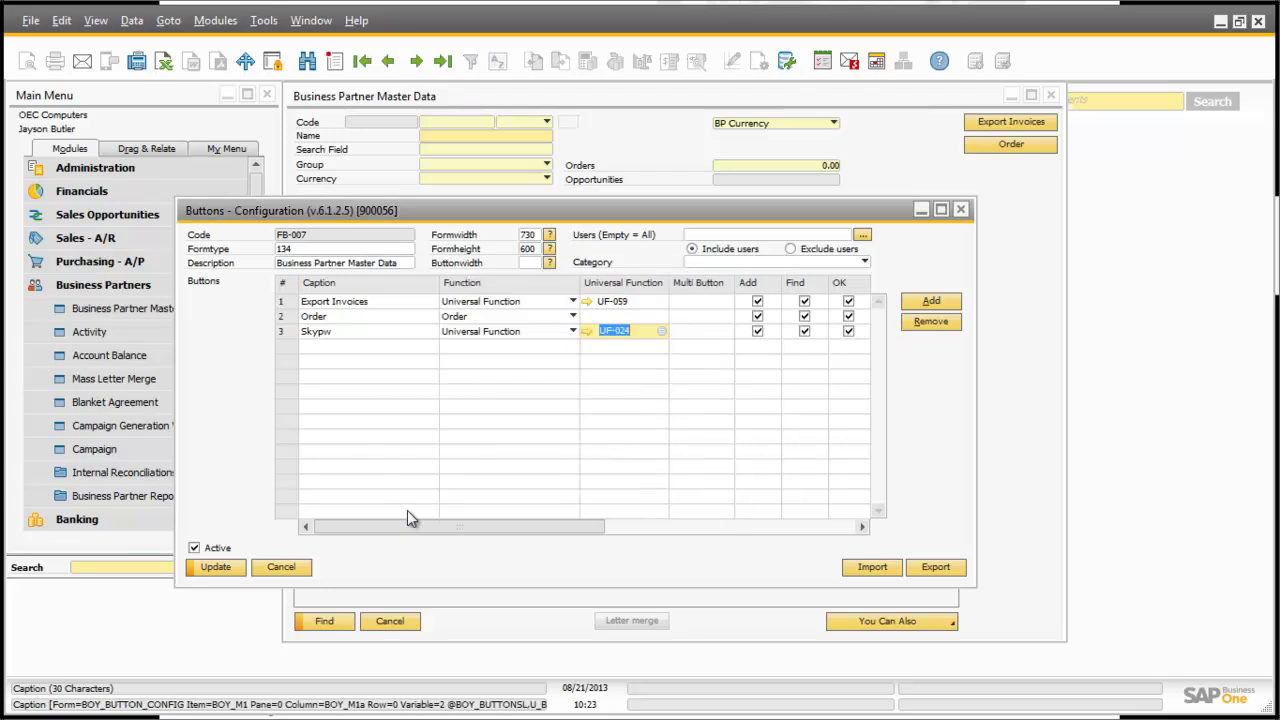
- Examine the Call via Skype function's program, common program choices and call arguments, and close its configuration without saving
left_click(587, 331)
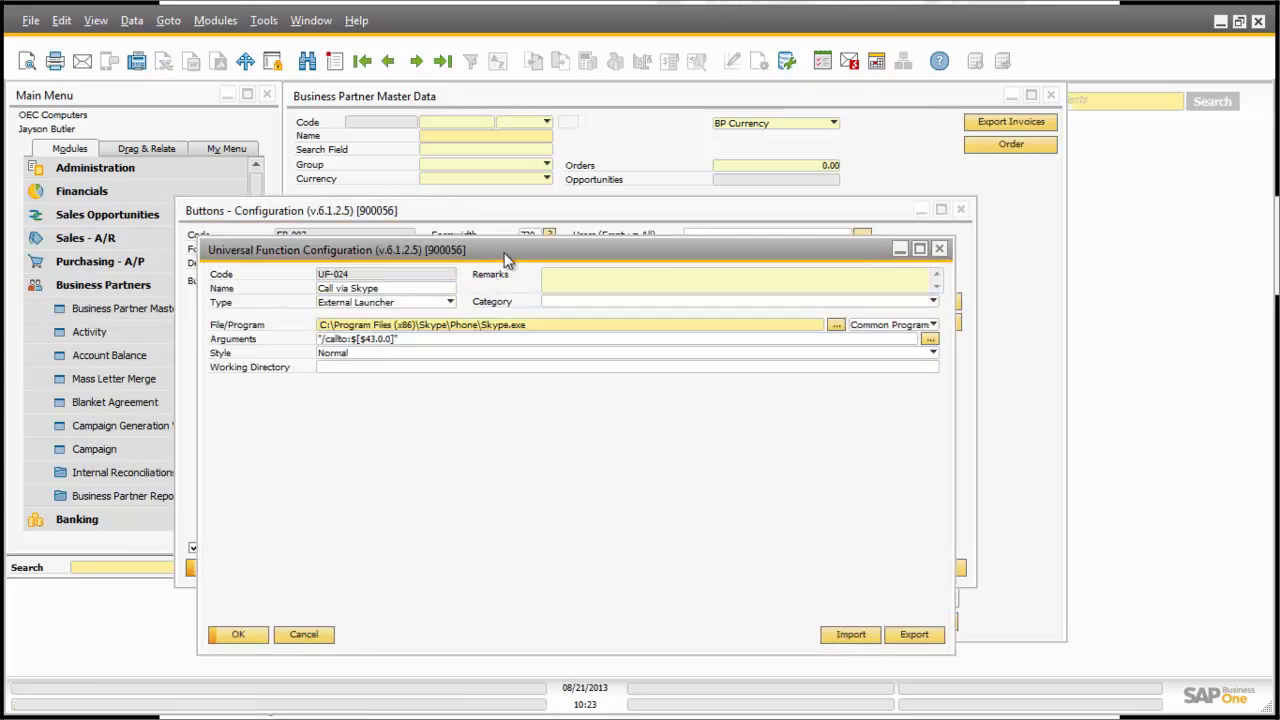
left_click_drag(505, 250, 556, 208)
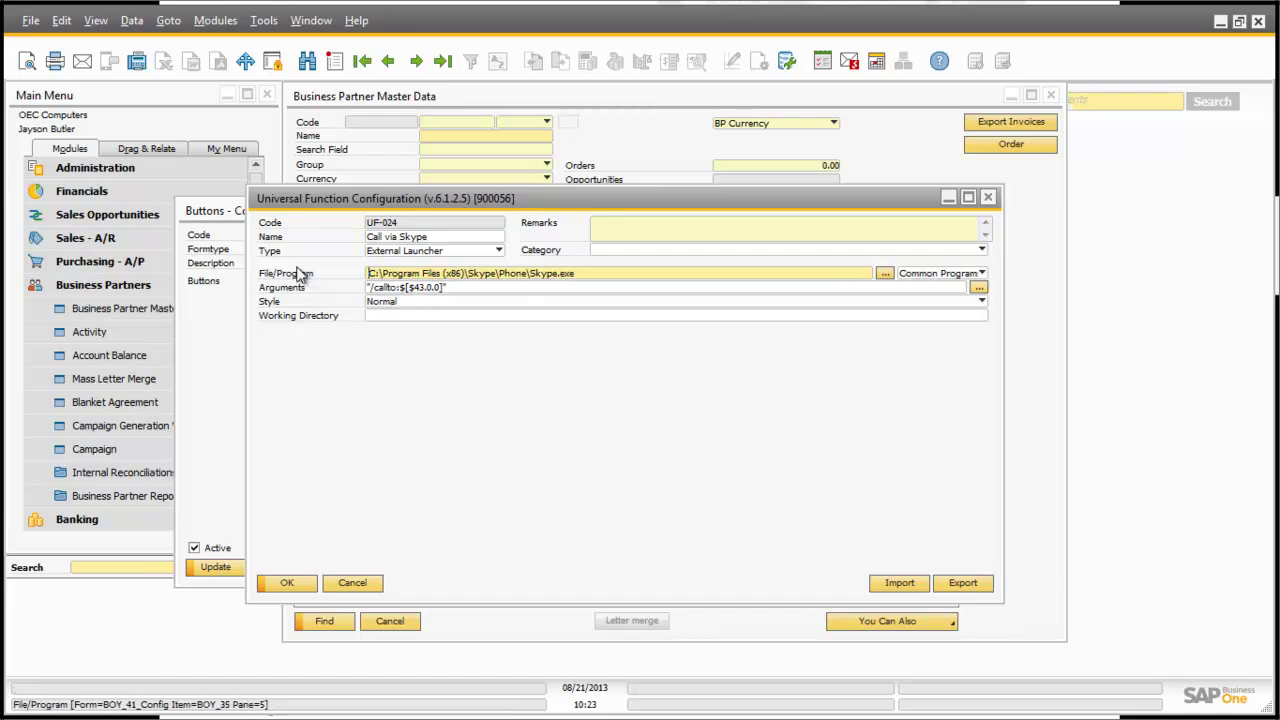
left_click(964, 274)
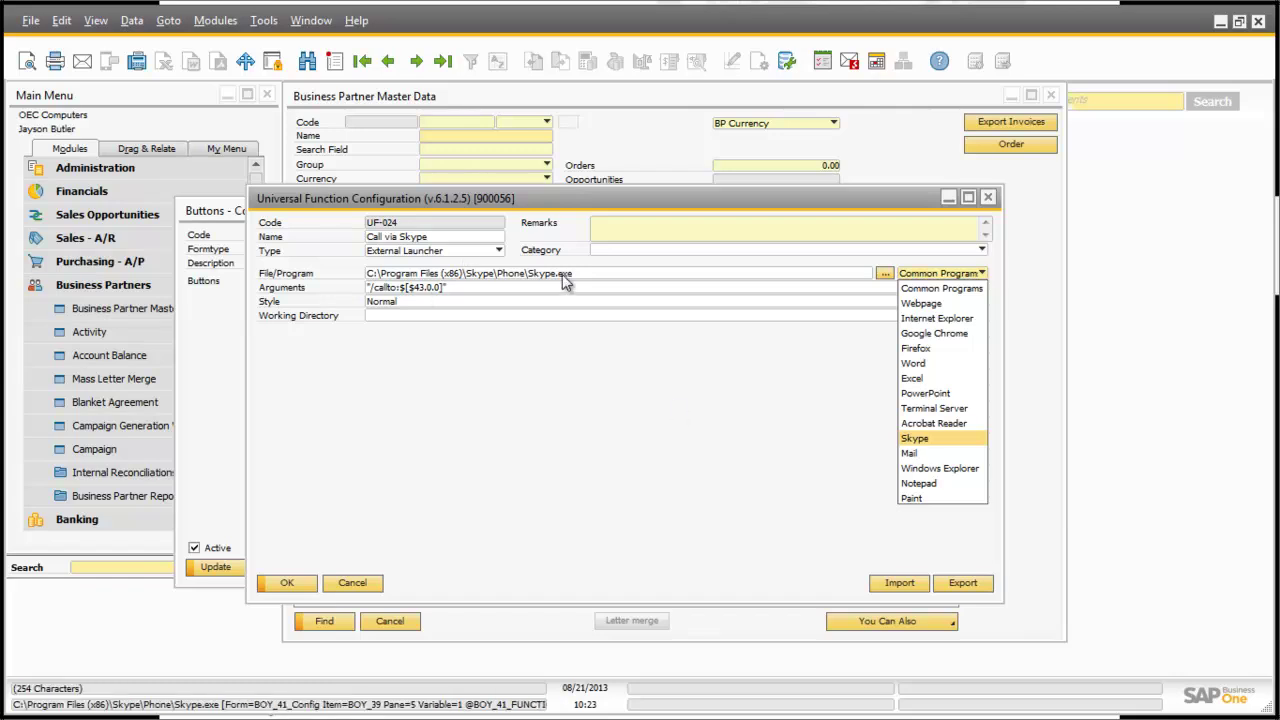
left_click(929, 440)
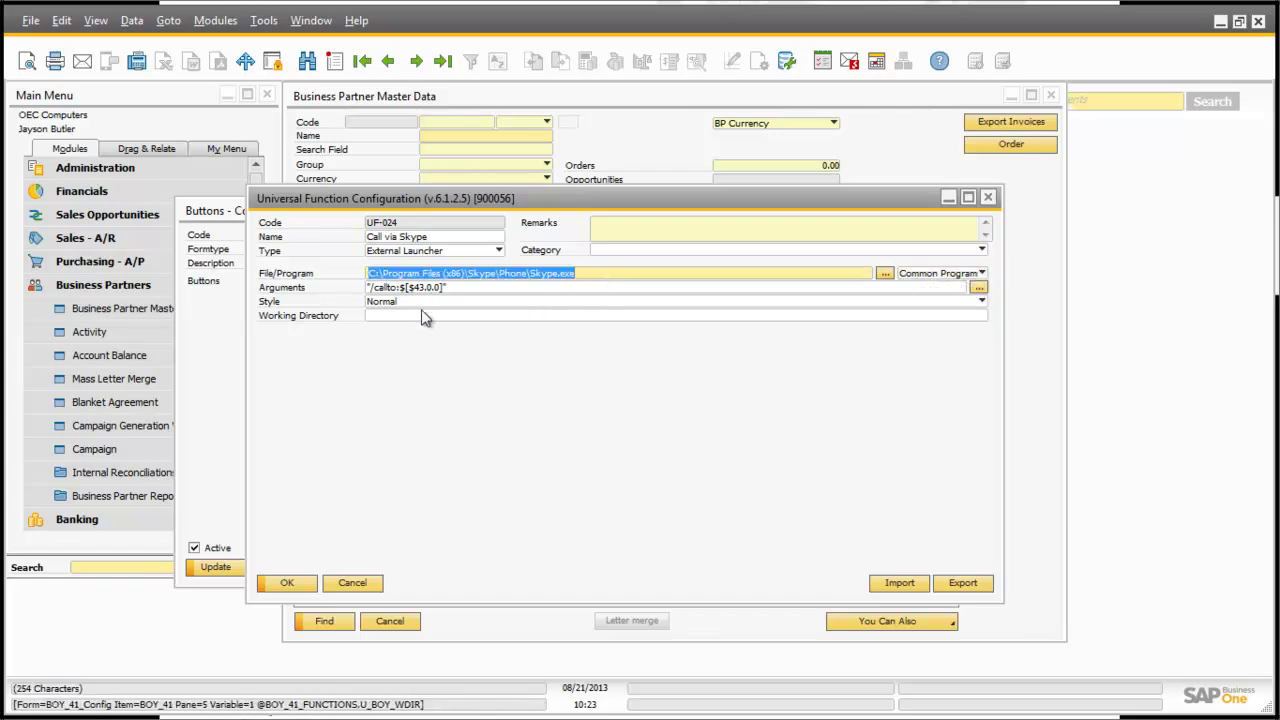
left_click(400, 288)
left_click_drag(455, 288, 420, 298)
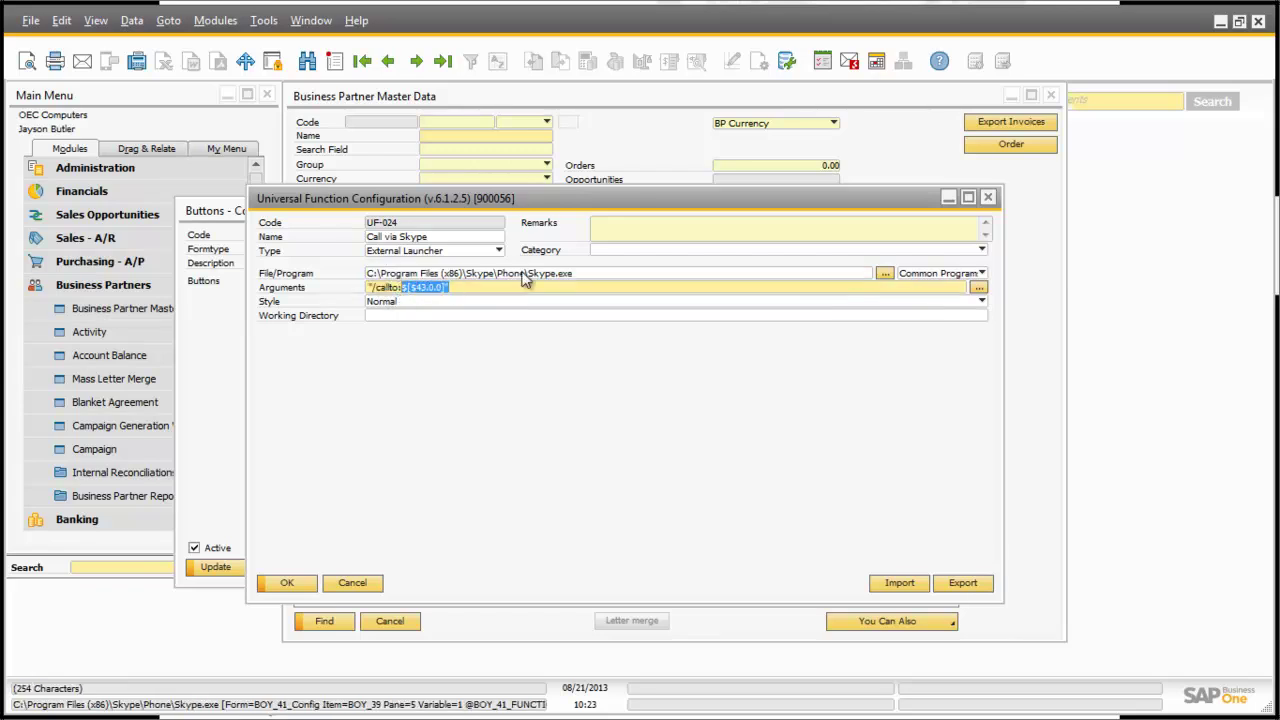
left_click(354, 584)
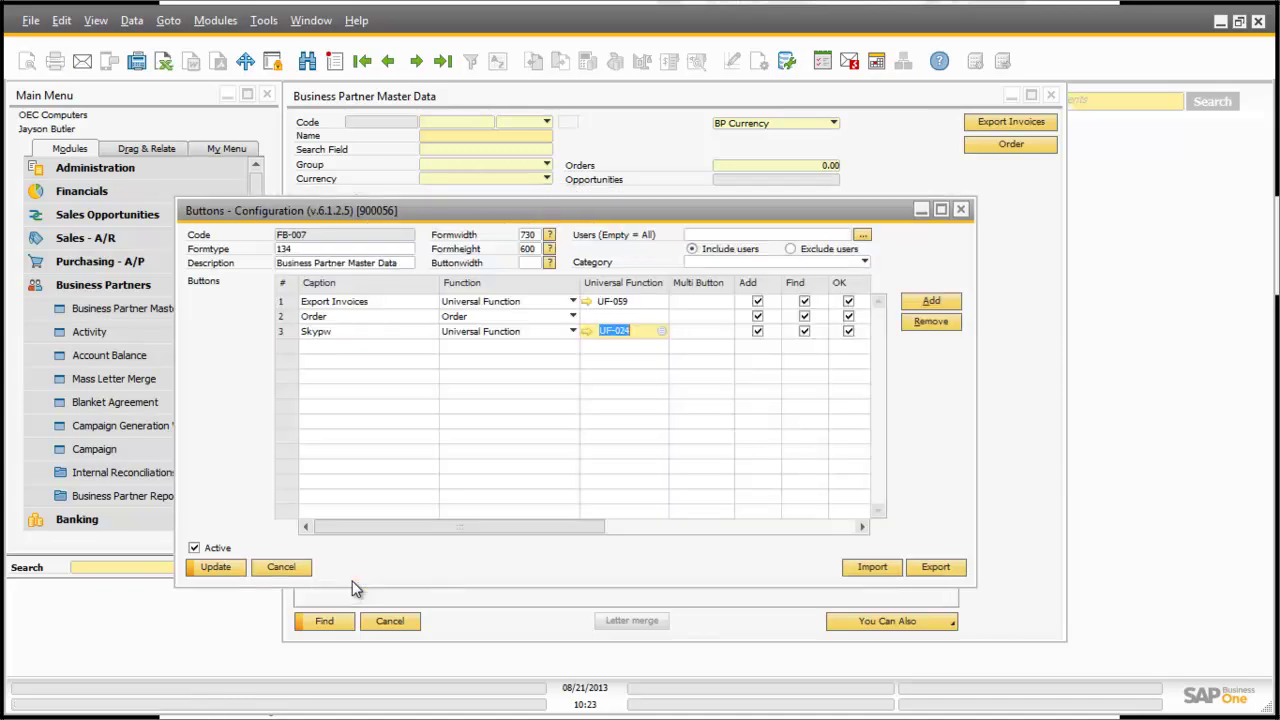
- Save the button configuration with the Skypw button and reopen the Business Partner Master Data window
left_click(216, 567)
left_click(216, 568)
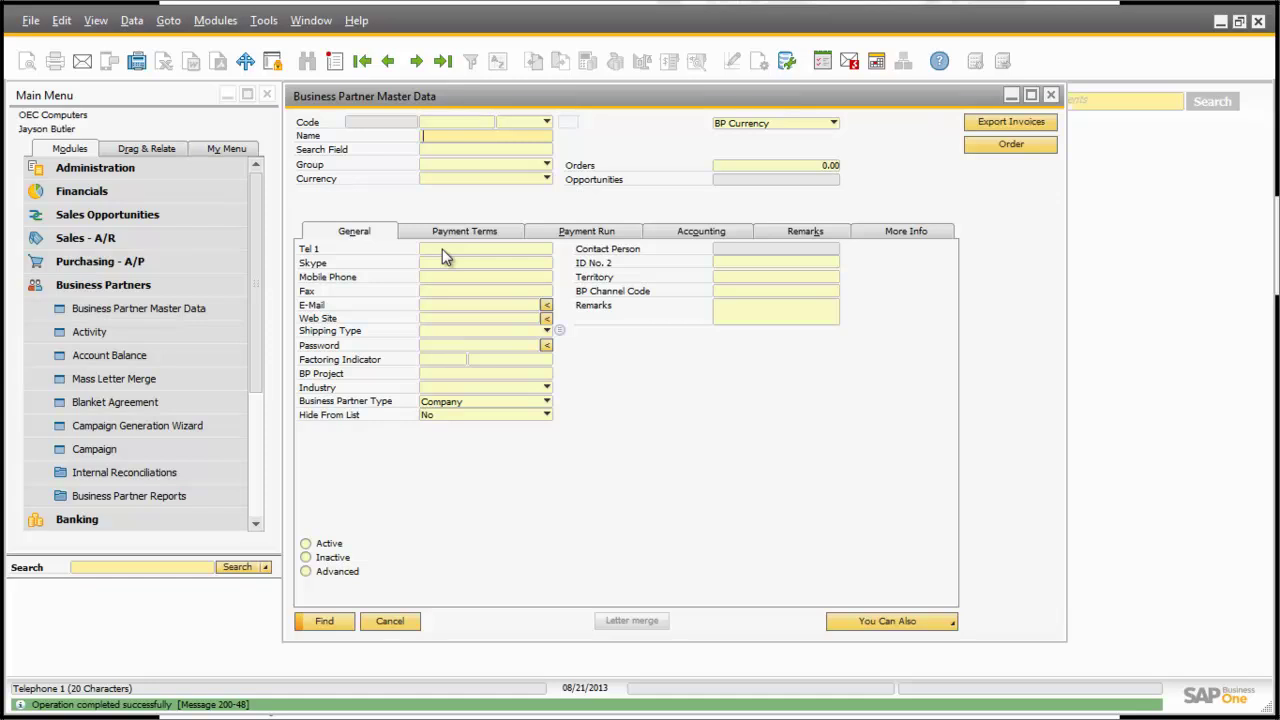
left_click(410, 624)
left_click(229, 310)
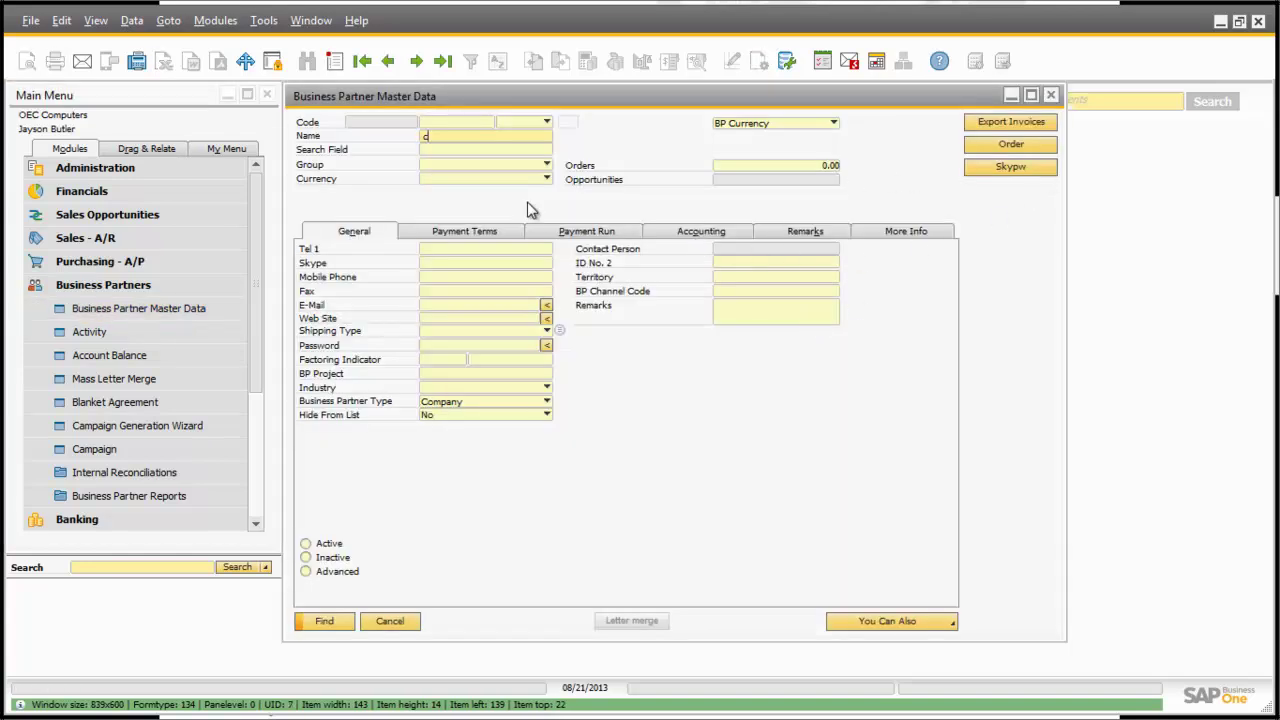
- Look up business partners whose code starts with c2 and load the first customer in the list
key("Return")
key("BackSpace")
key("shift+Tab")
key("shift+Tab")
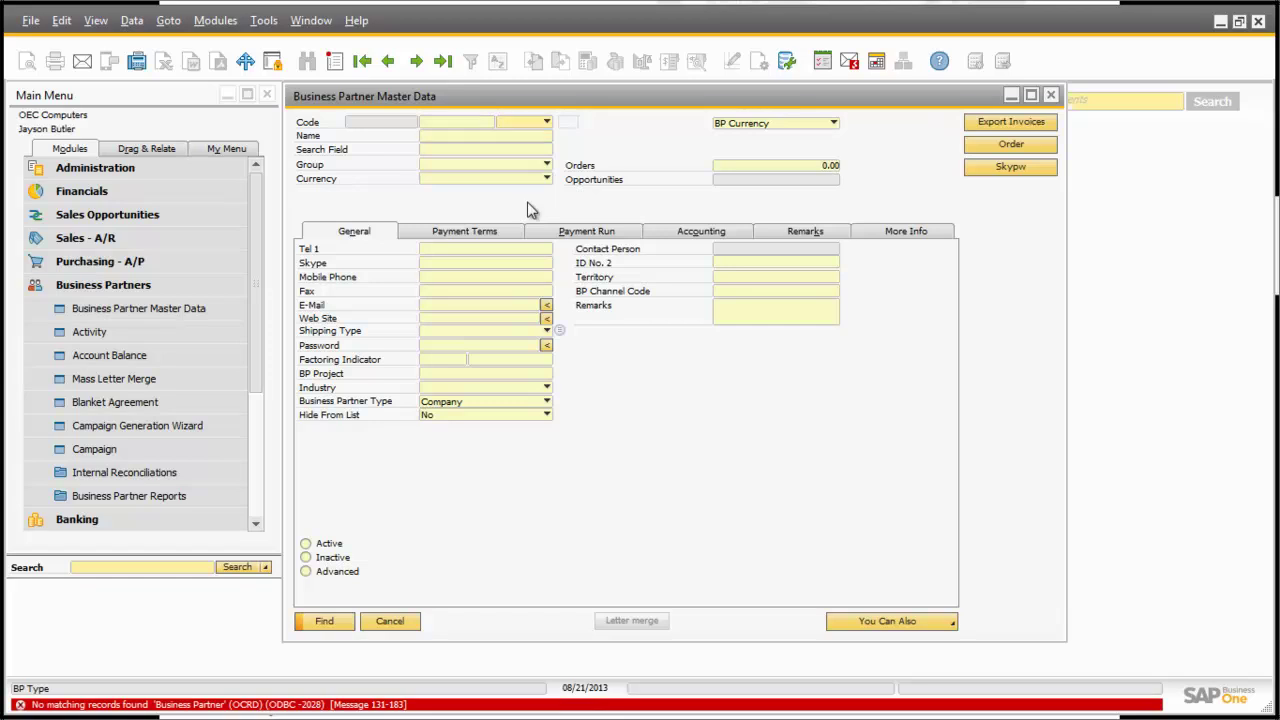
type("c2")
key("Tab")
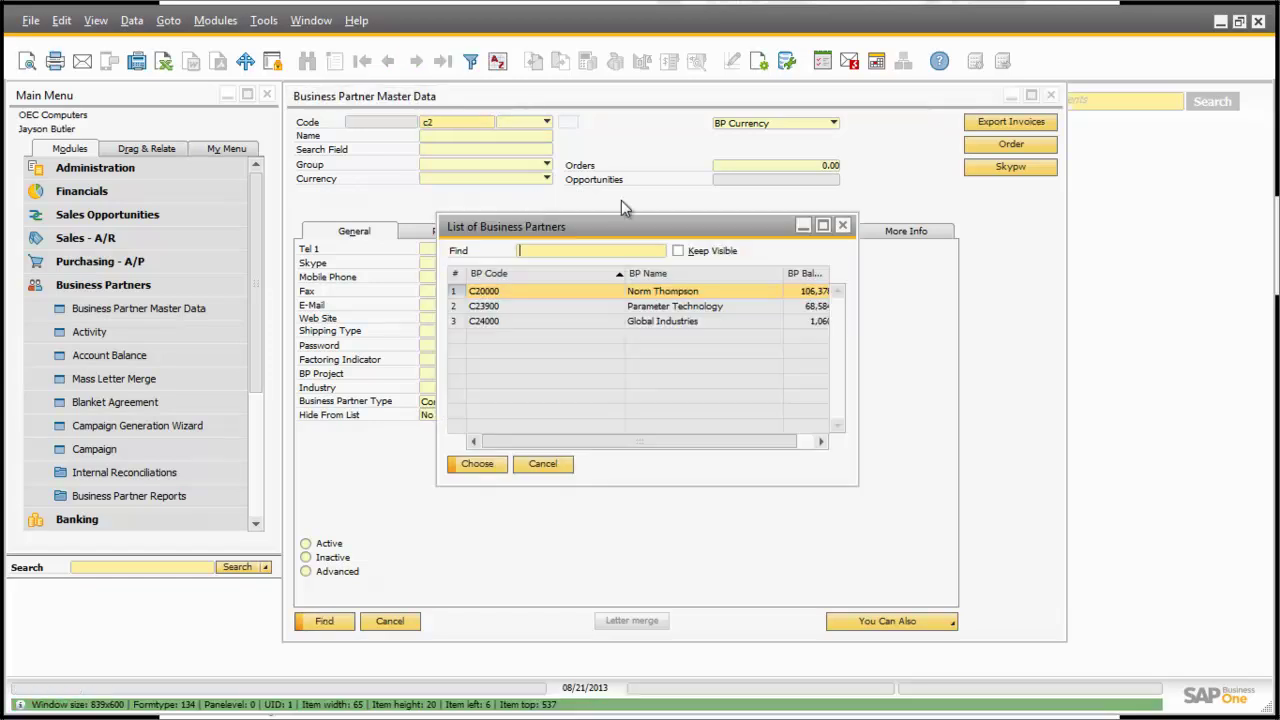
double_click(661, 298)
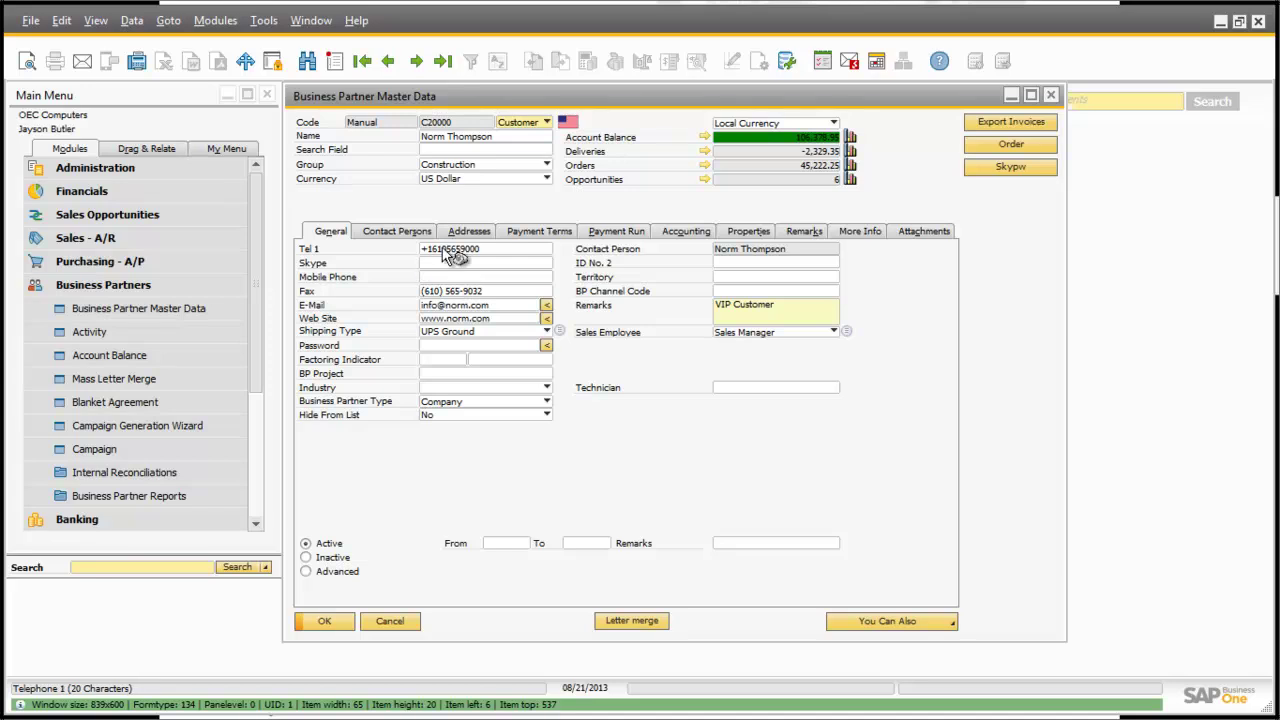
- Test the Skypw function button on the loaded customer, cancel the outgoing call and close Skype
left_click(1020, 175)
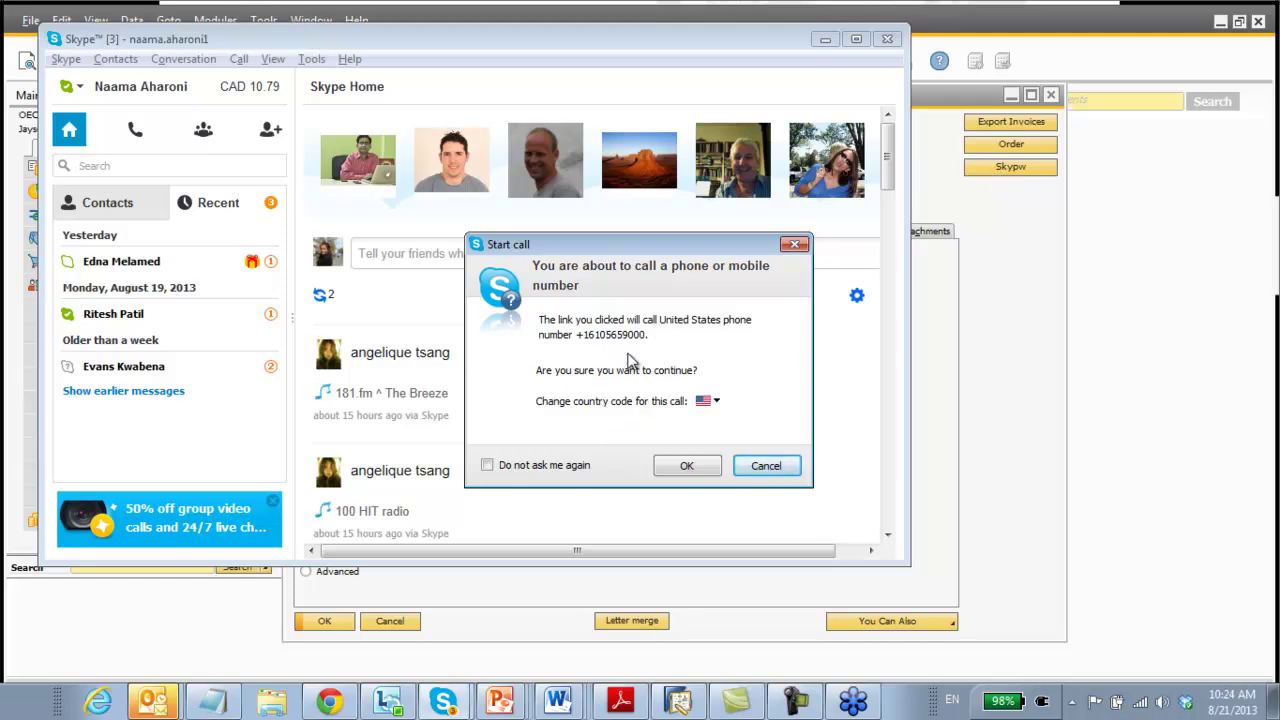
left_click(764, 467)
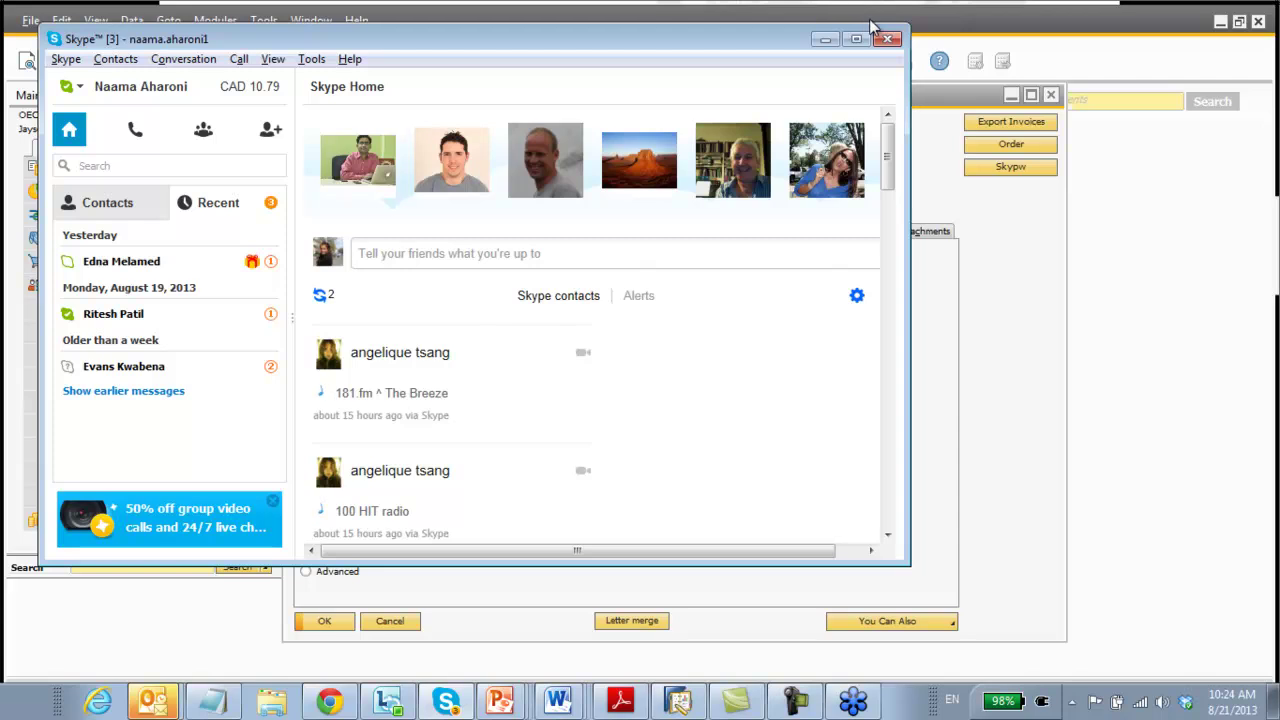
left_click(888, 38)
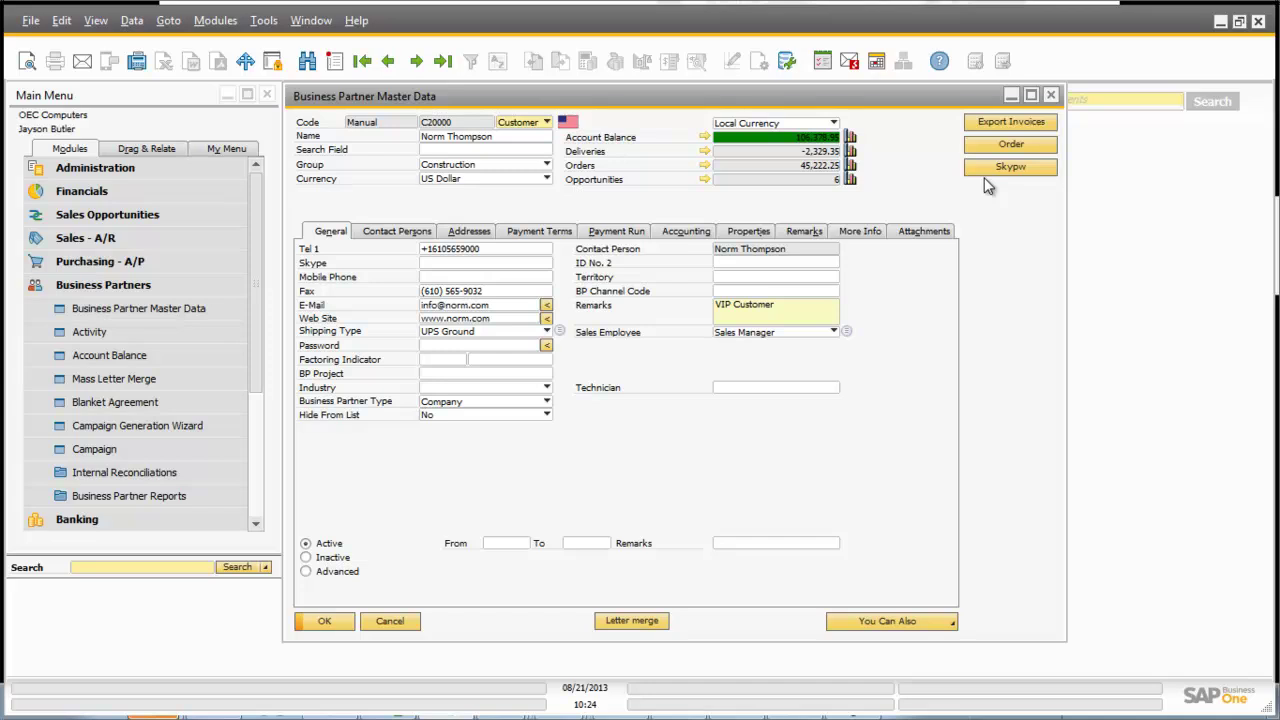
- Close Business Partner Master Data and open the Item Master Data window from the Inventory module
left_click(390, 621)
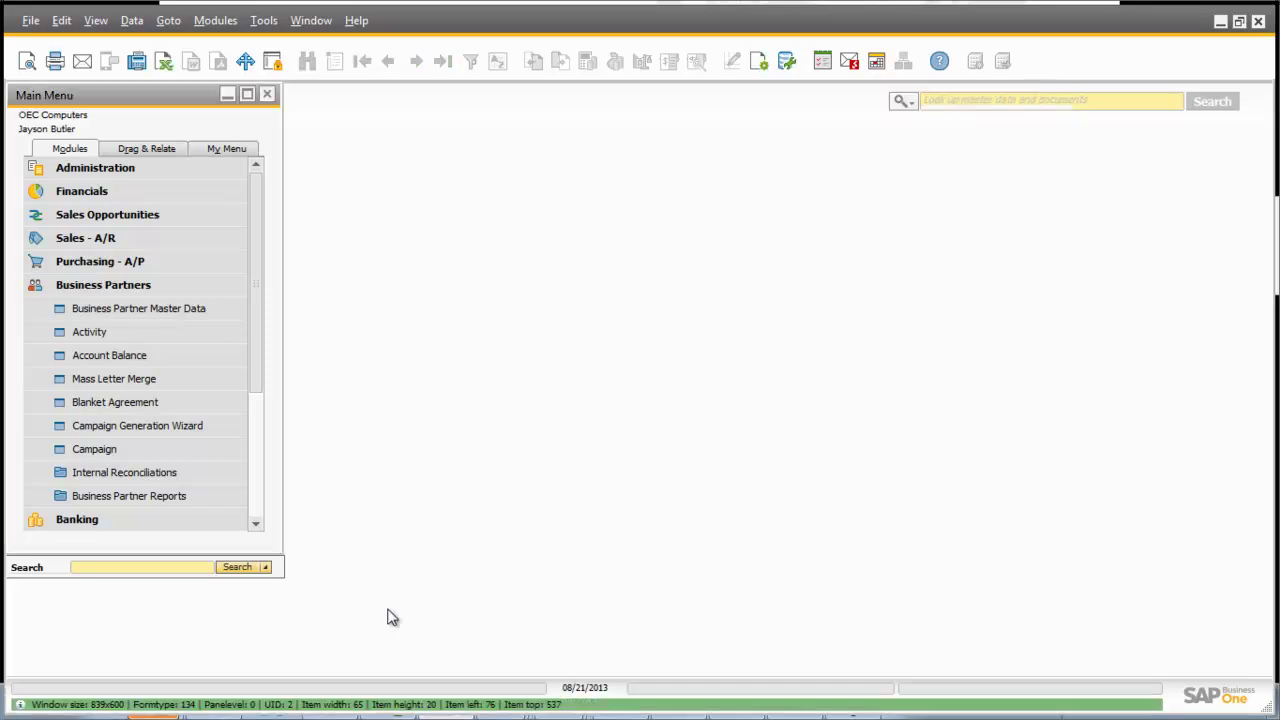
left_click(117, 288)
left_click(106, 337)
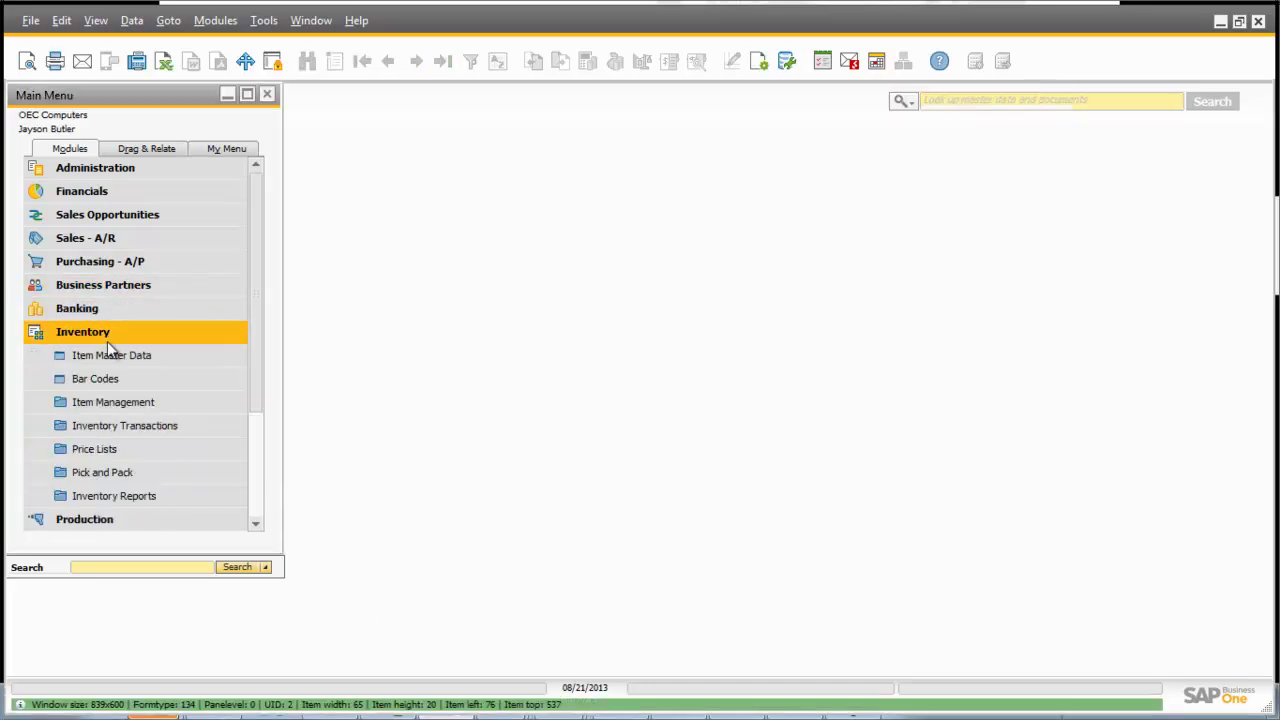
left_click(110, 356)
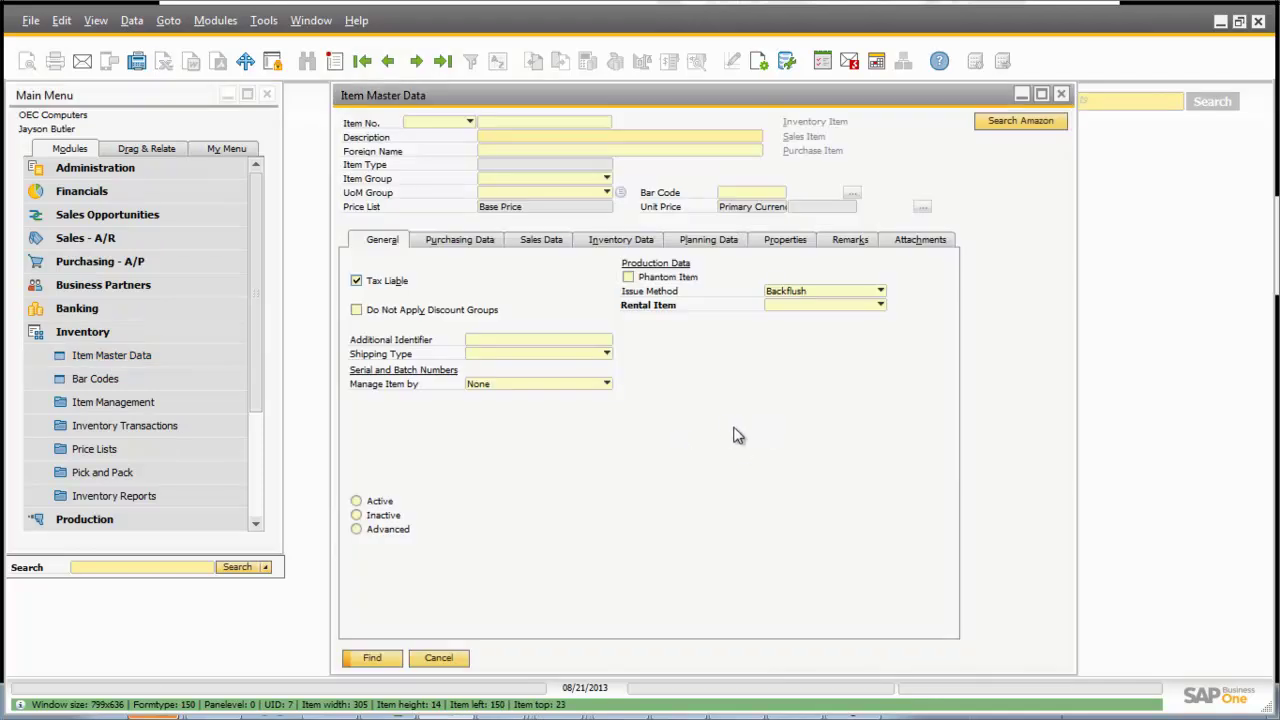
- Switch to Chrome and open the Amazon website
key("alt+Tab")
key("alt+Tab")
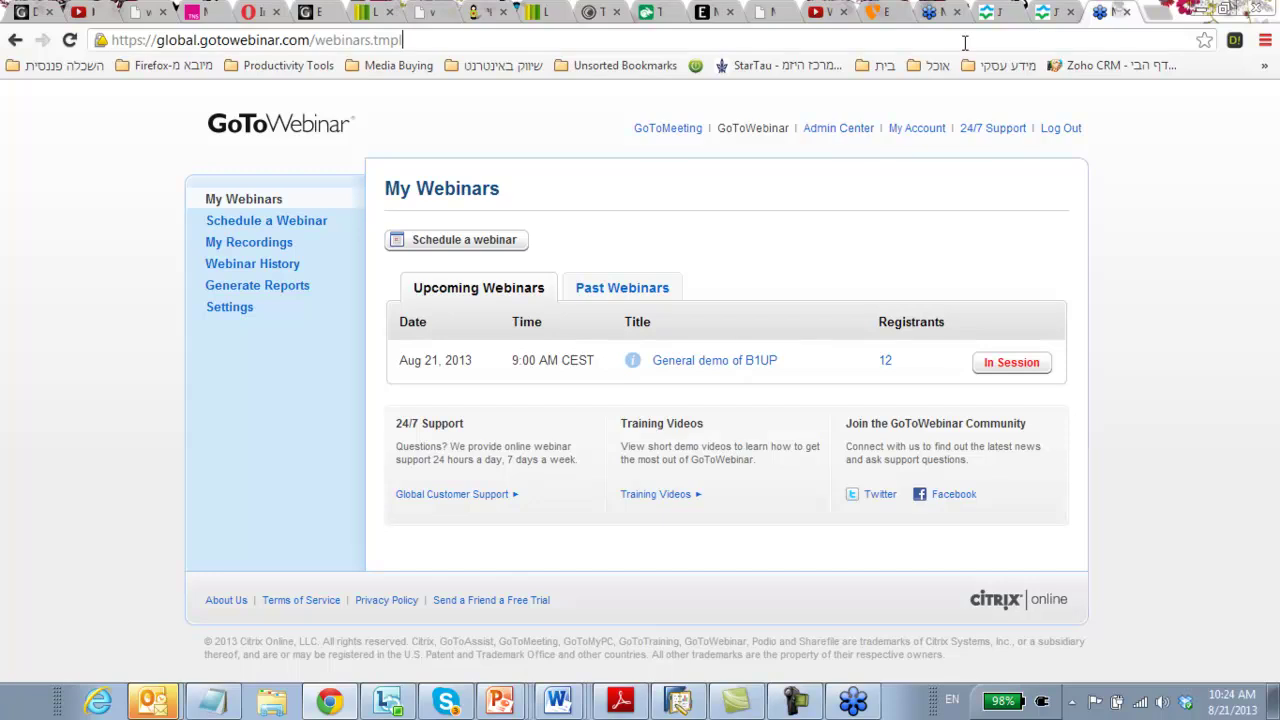
left_click(965, 43)
type("am")
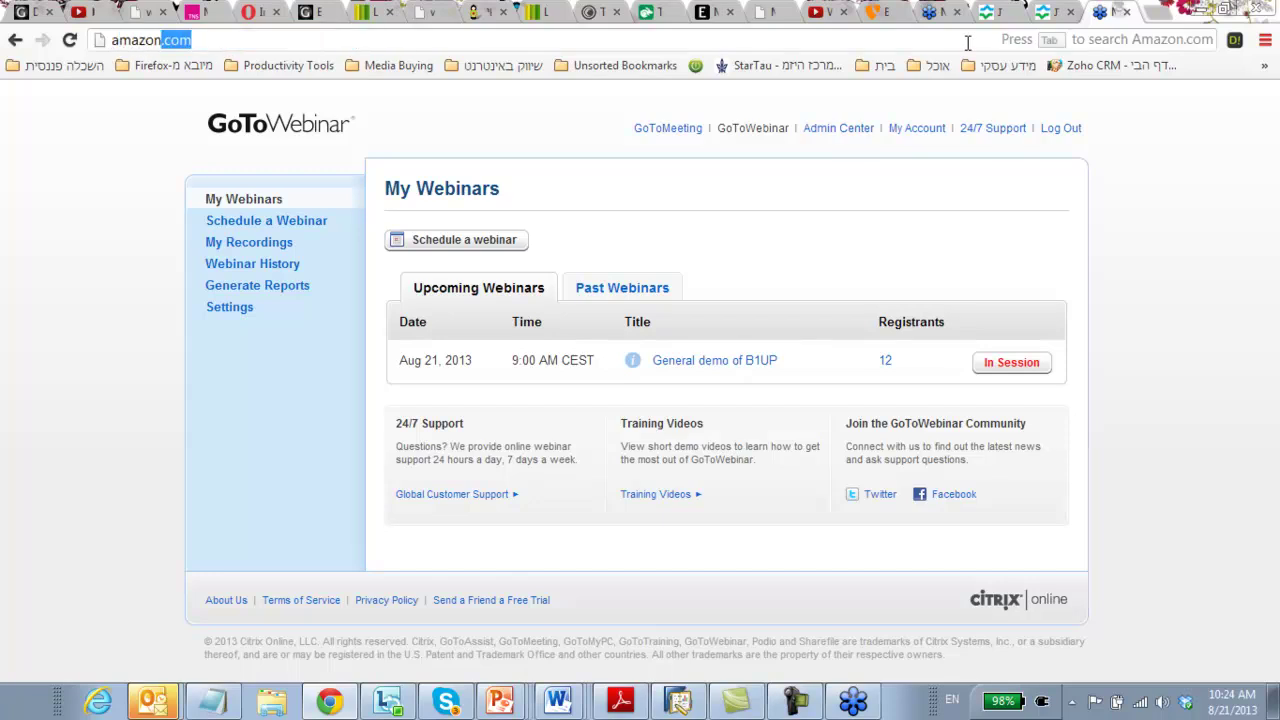
type("azon")
key("Return")
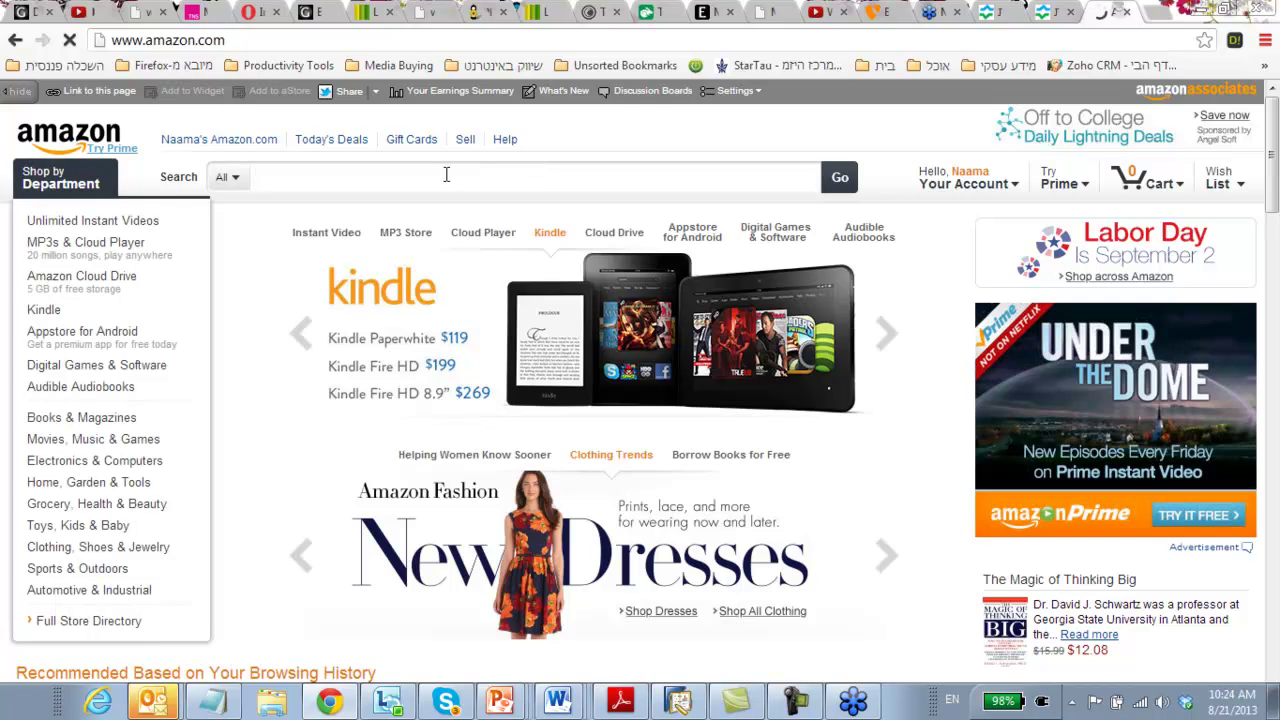
- Search Amazon for iphone across all departments
type("iphoi")
key("BackSpace")
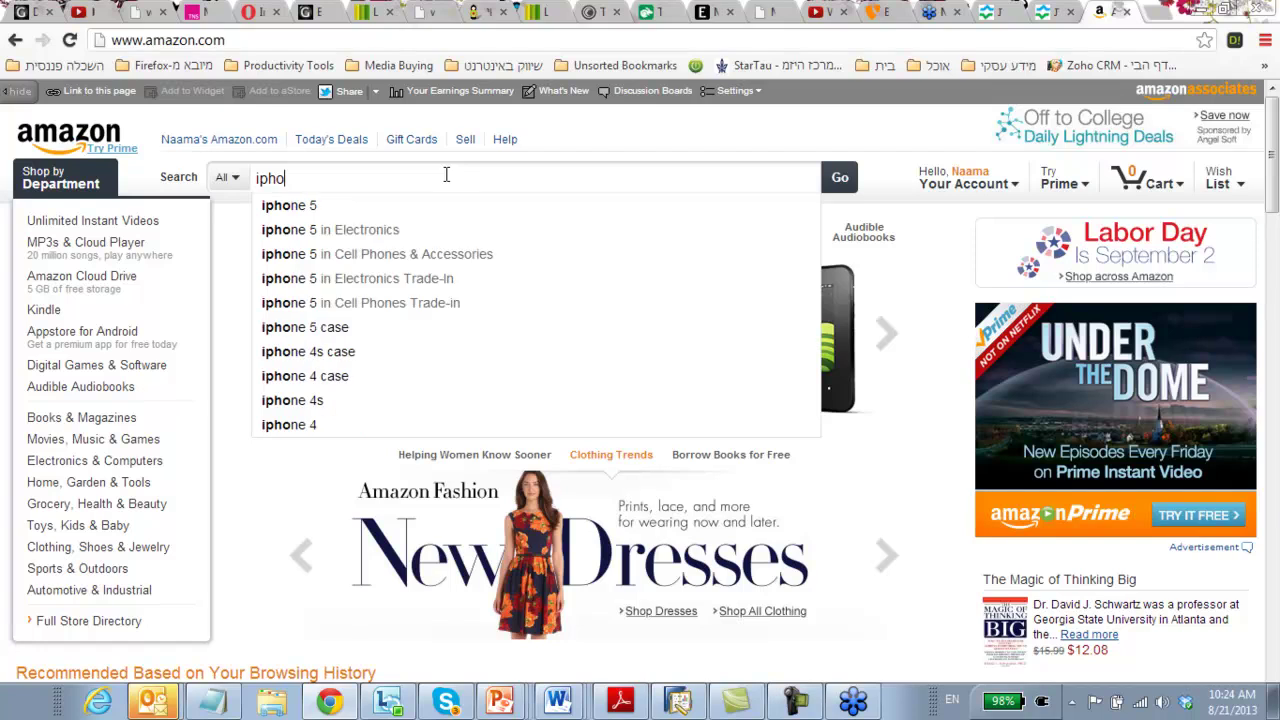
type("ne")
key("Return")
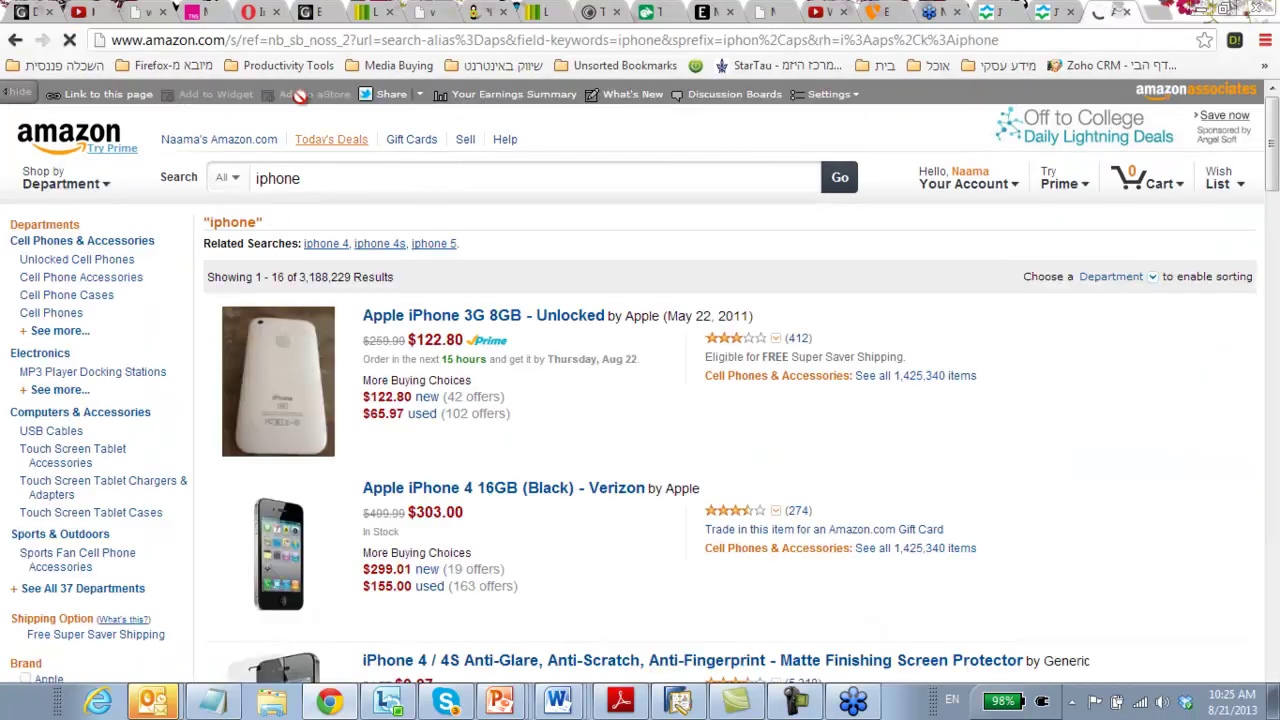
- Replace everything after field-keywords= in the Amazon results URL with hp and load the page
left_click(182, 42)
left_click(232, 40)
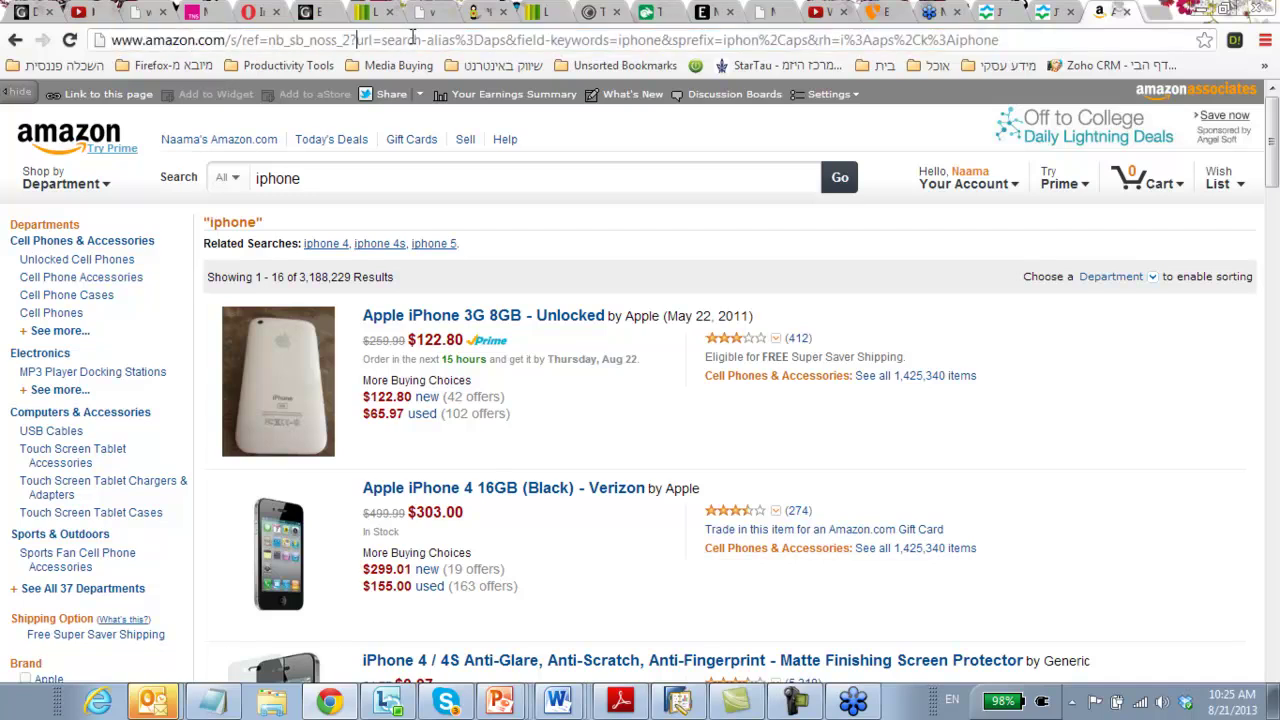
left_click_drag(618, 40, 1052, 30)
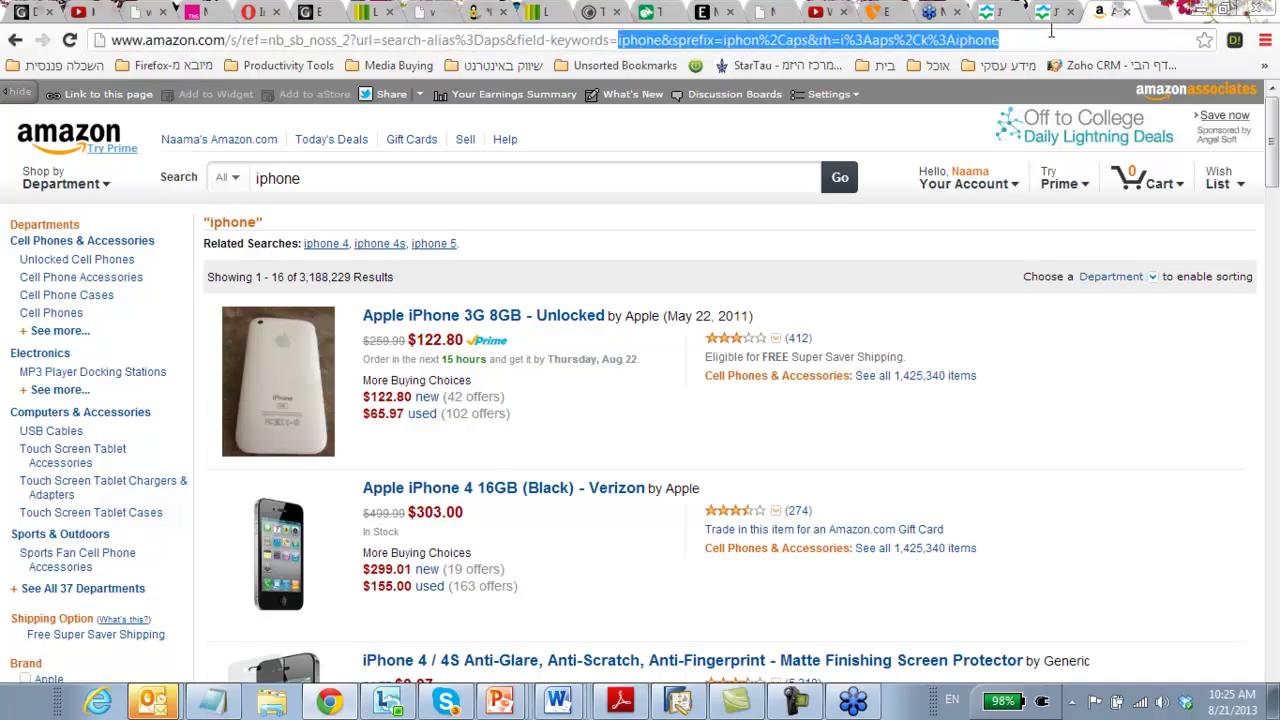
left_click(614, 40)
left_click_drag(617, 40, 1088, 60)
type("h")
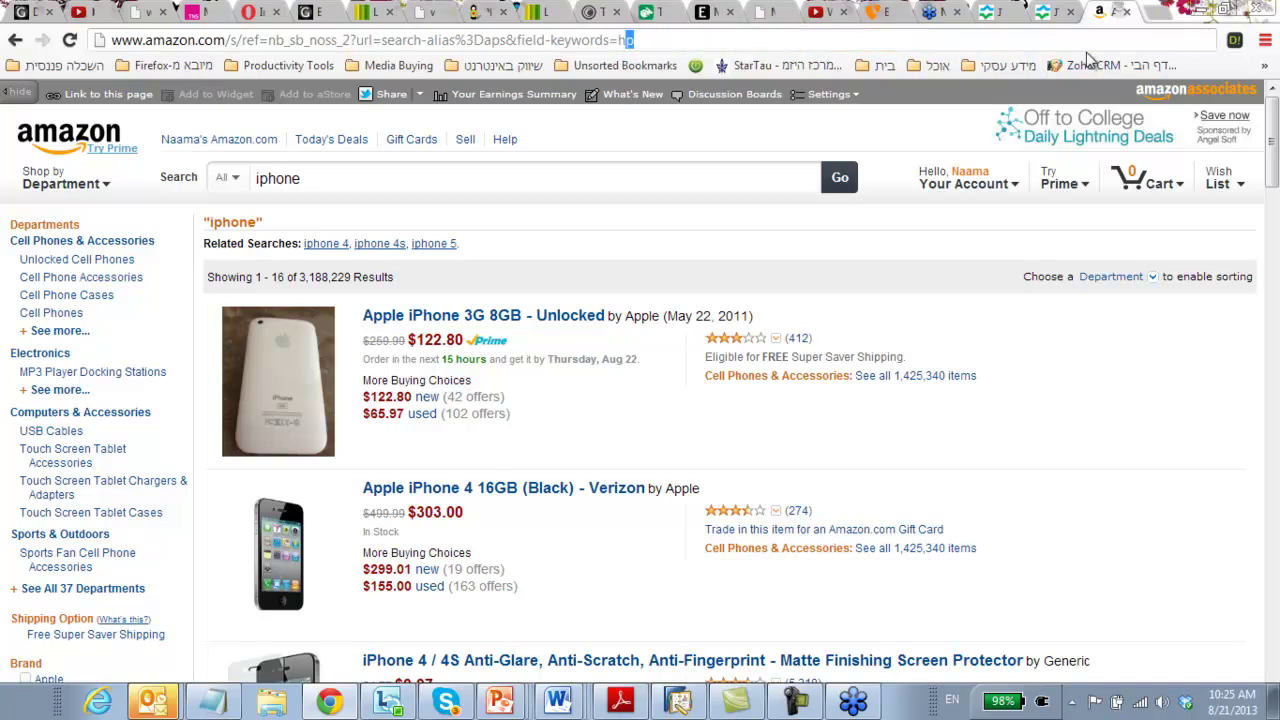
type("p")
key("Return")
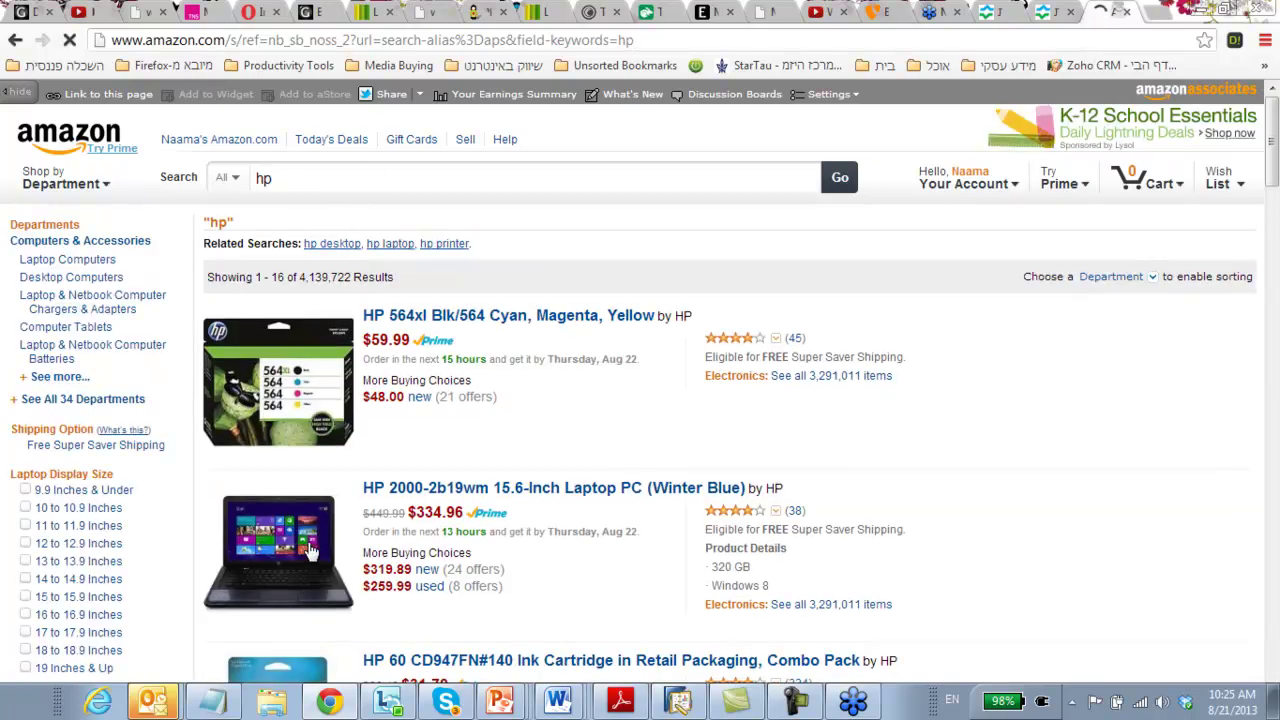
- Highlight the Amazon search URL from its start up to the hp keyword
left_click(590, 40)
left_click(612, 40)
left_click_drag(618, 40, 95, 25)
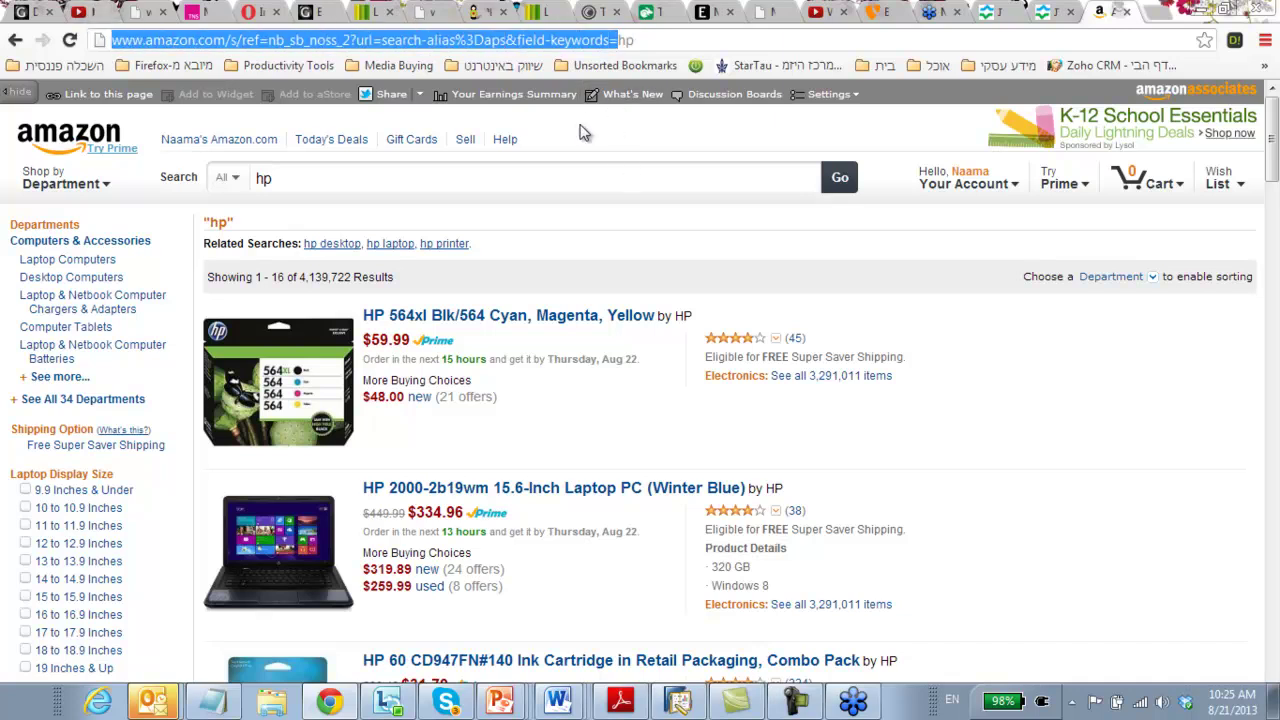
- Switch back to SAP Business One and open the Search Amazon button's universal function from Item Master Data's function button configuration
key("alt+Tab")
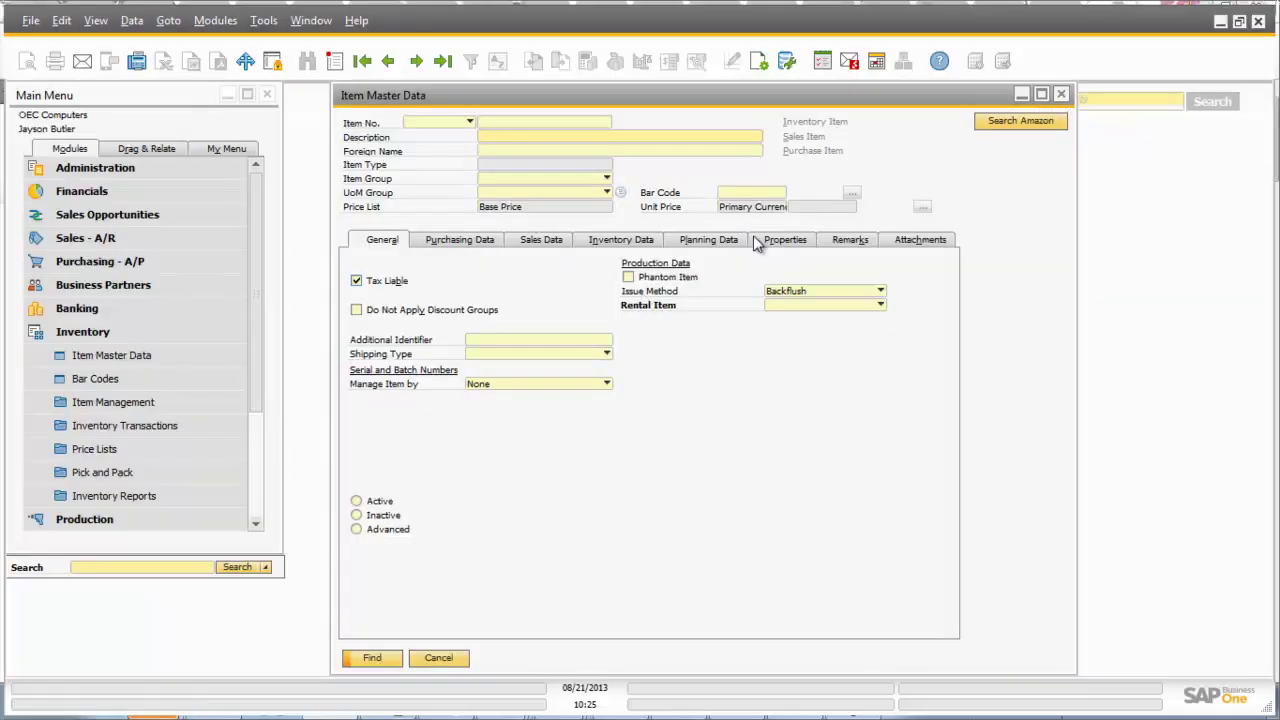
right_click(1014, 178)
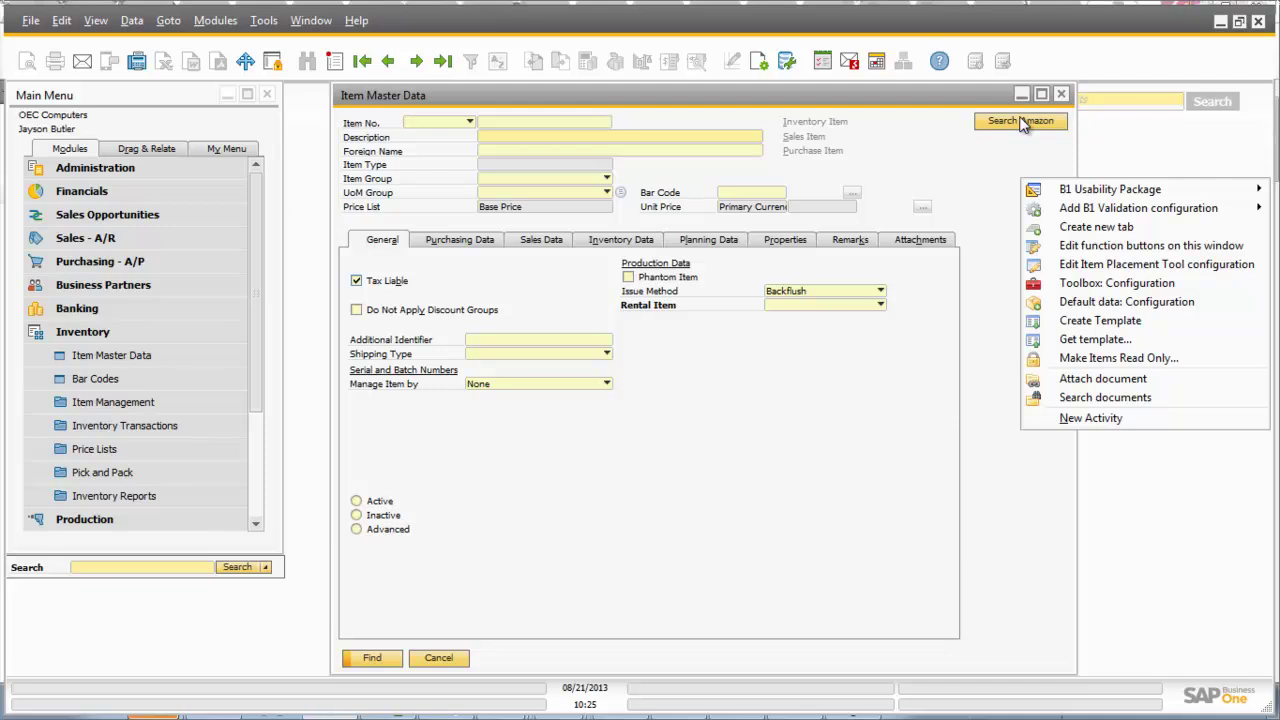
left_click(1114, 246)
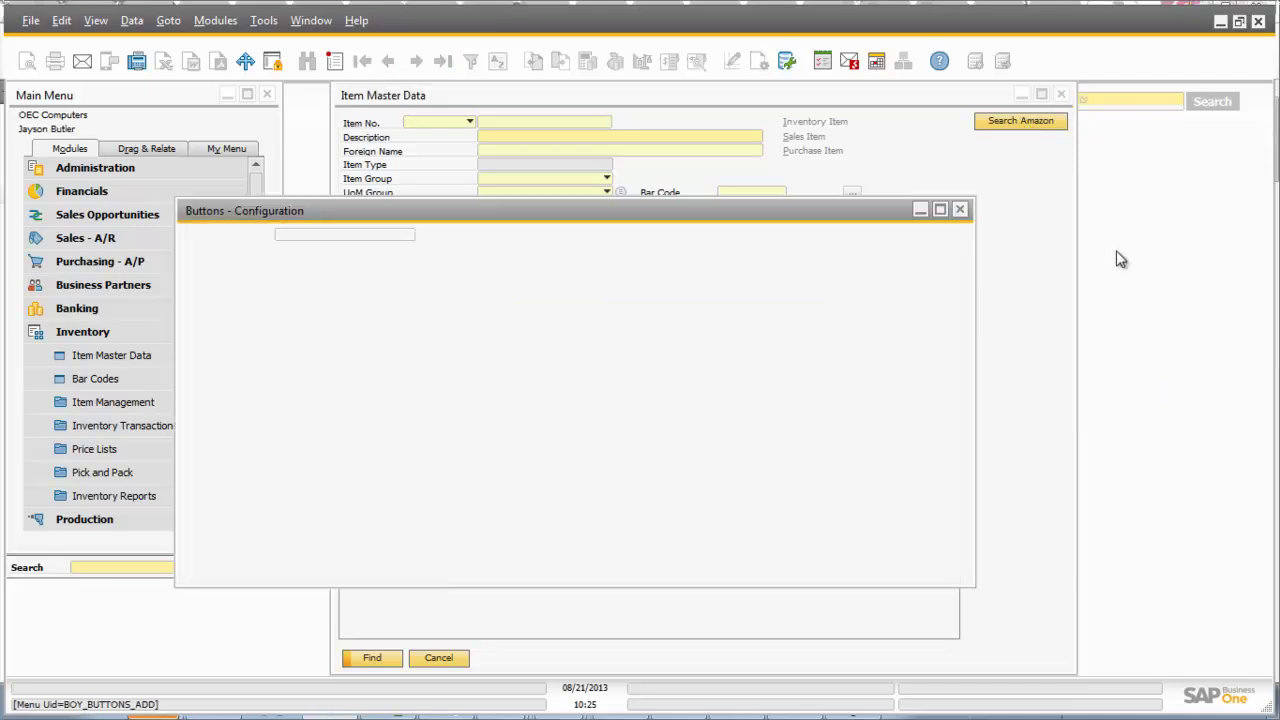
left_click_drag(405, 528, 488, 528)
left_click(433, 301)
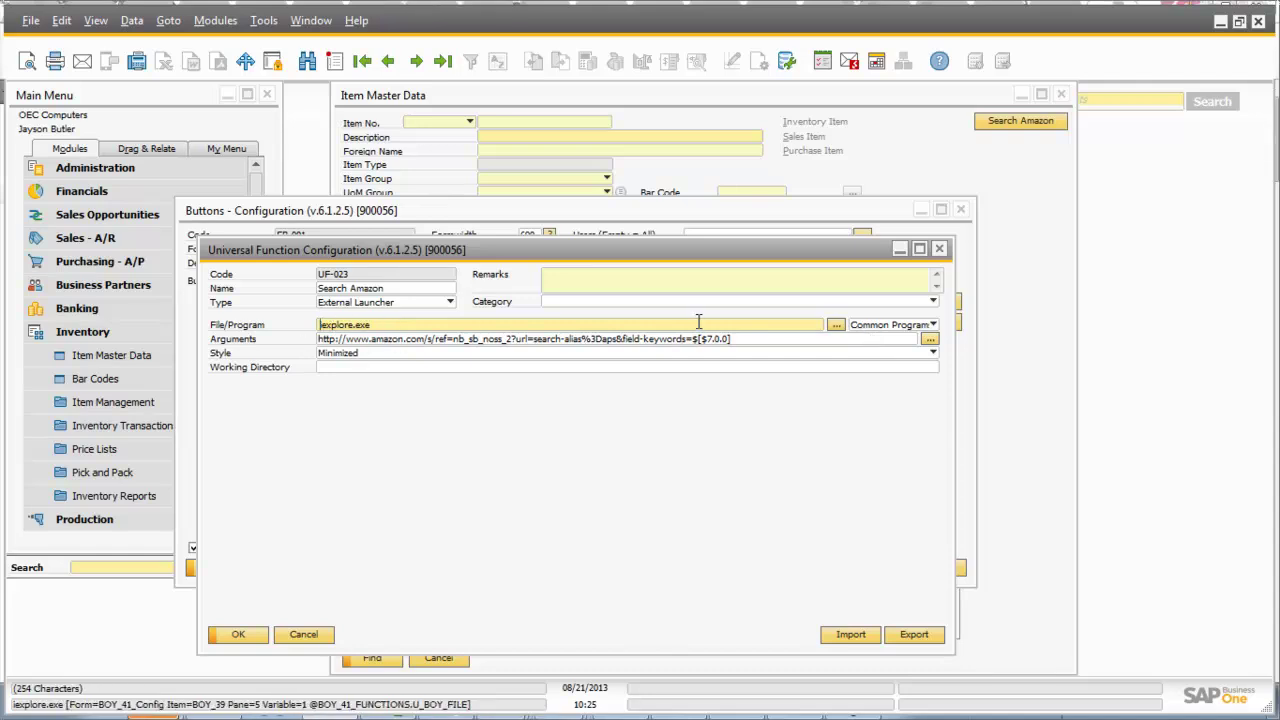
- Examine the Search Amazon function's common programs, URL arguments and $[$7.0.0] description variable, and close both configuration windows
left_click(892, 324)
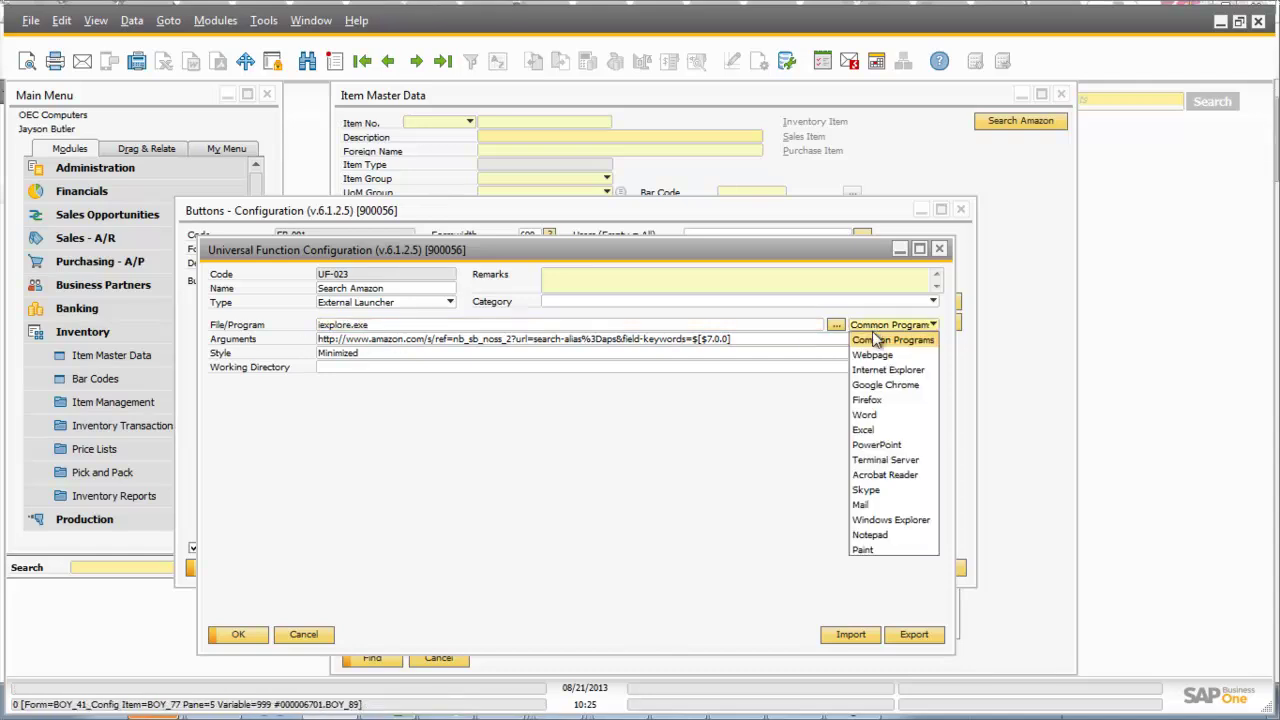
left_click(593, 434)
left_click(400, 340)
left_click(391, 326)
left_click(440, 341)
left_click(676, 340)
left_click_drag(696, 339, 308, 339)
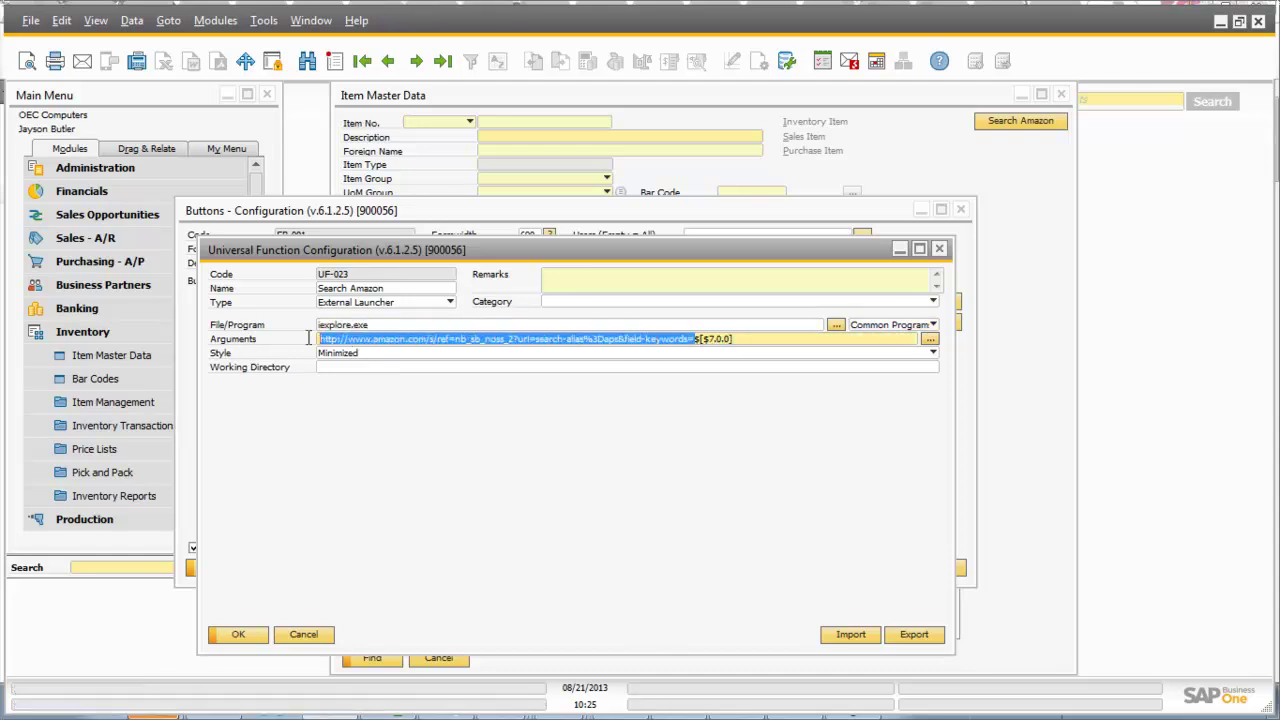
left_click(743, 338)
left_click_drag(749, 338, 697, 345)
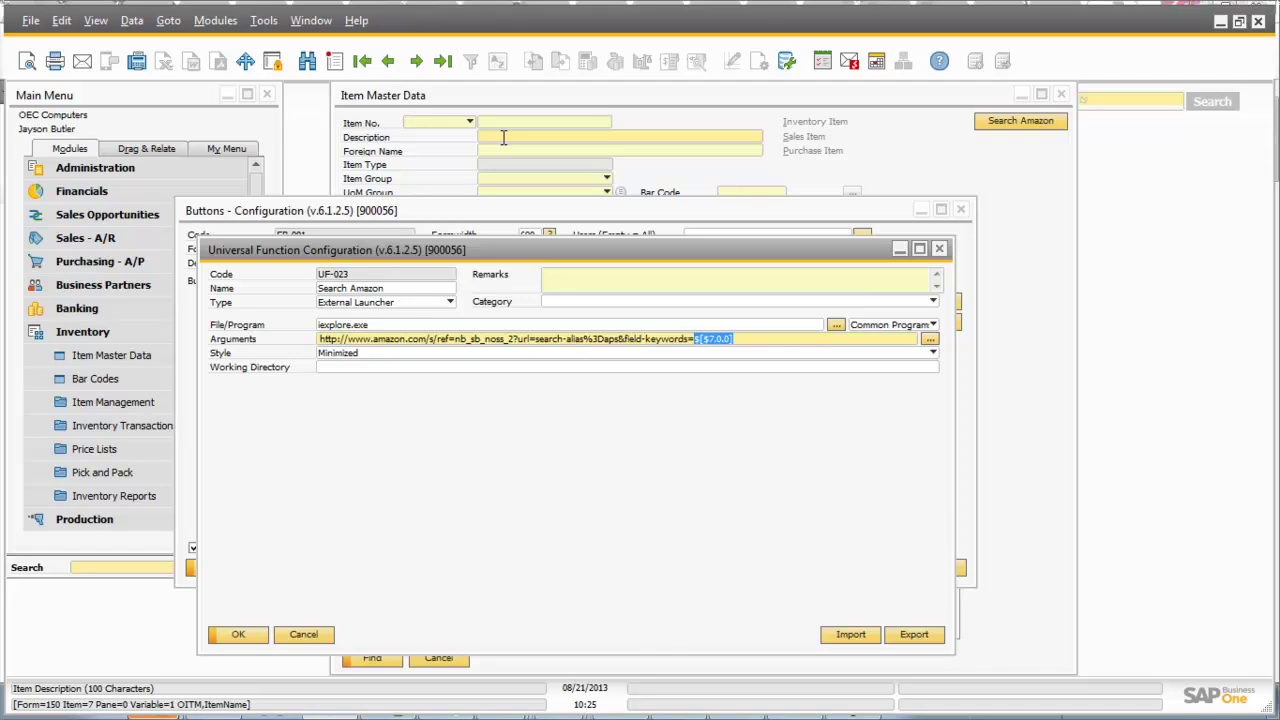
left_click(238, 635)
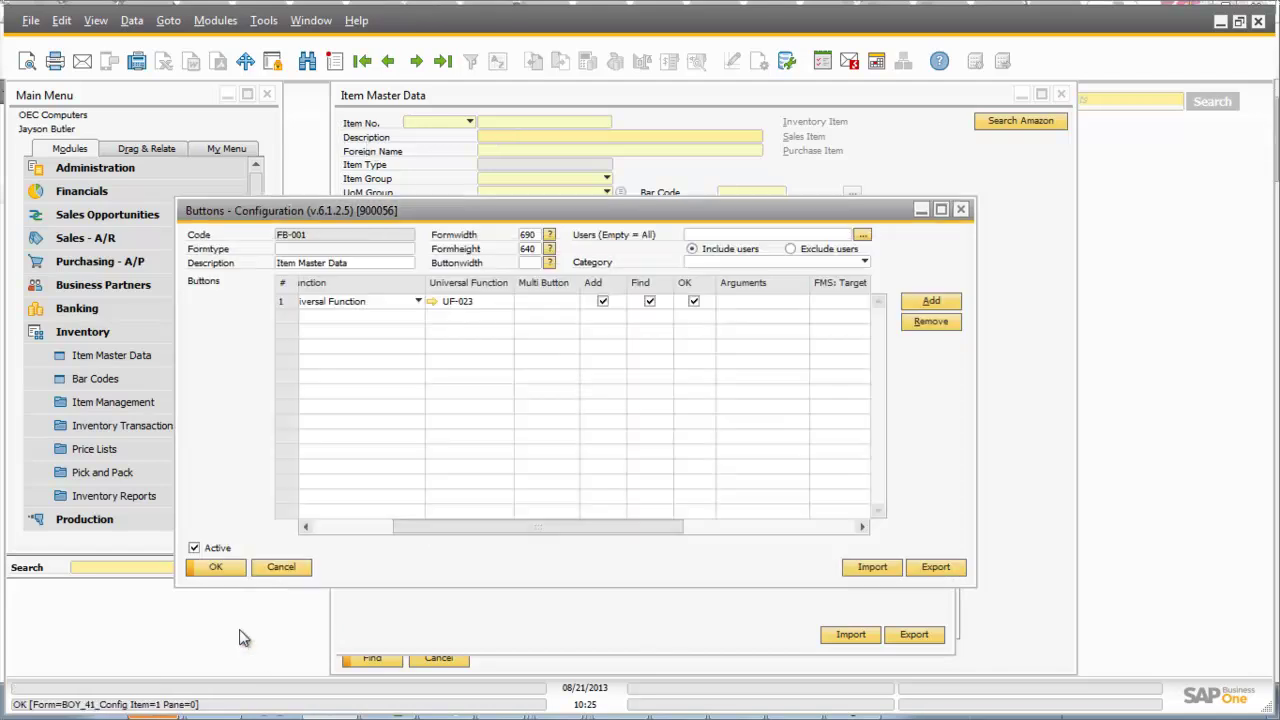
left_click(225, 571)
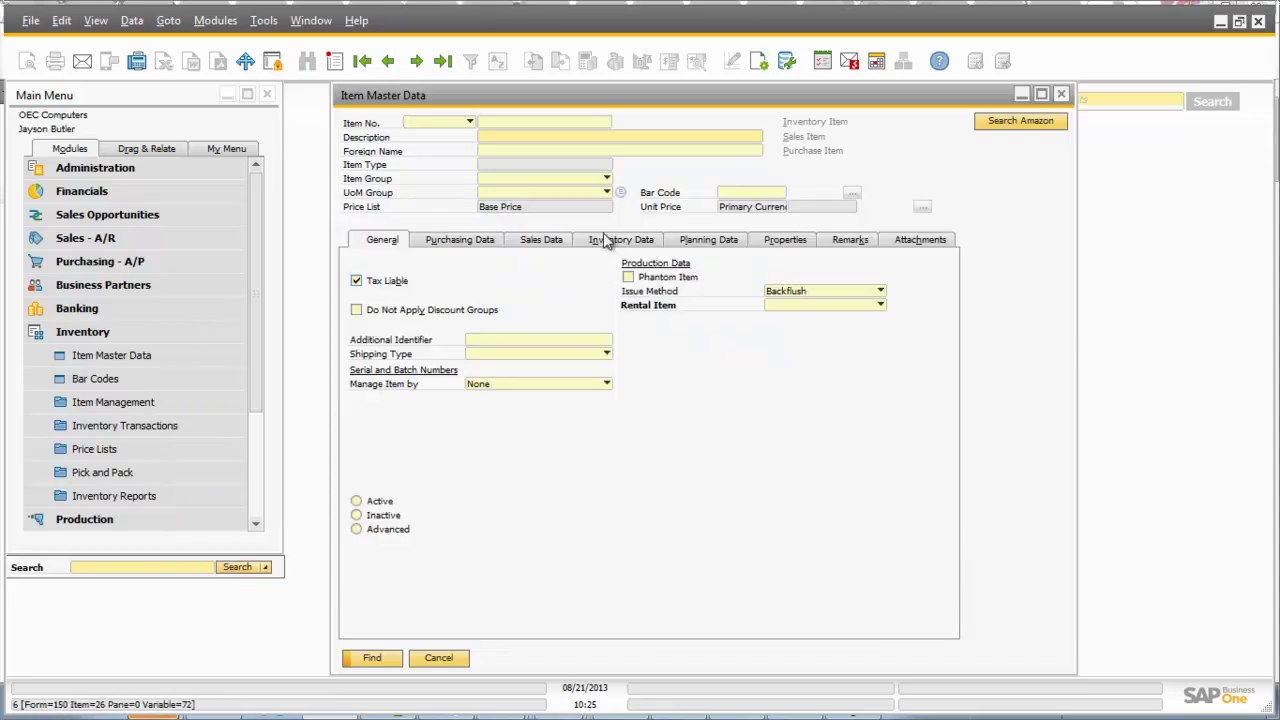
- Look up items by the description hp and load the HP Officejet 6500A Plus item
type("hp")
key("Tab")
left_click(684, 338)
double_click(684, 345)
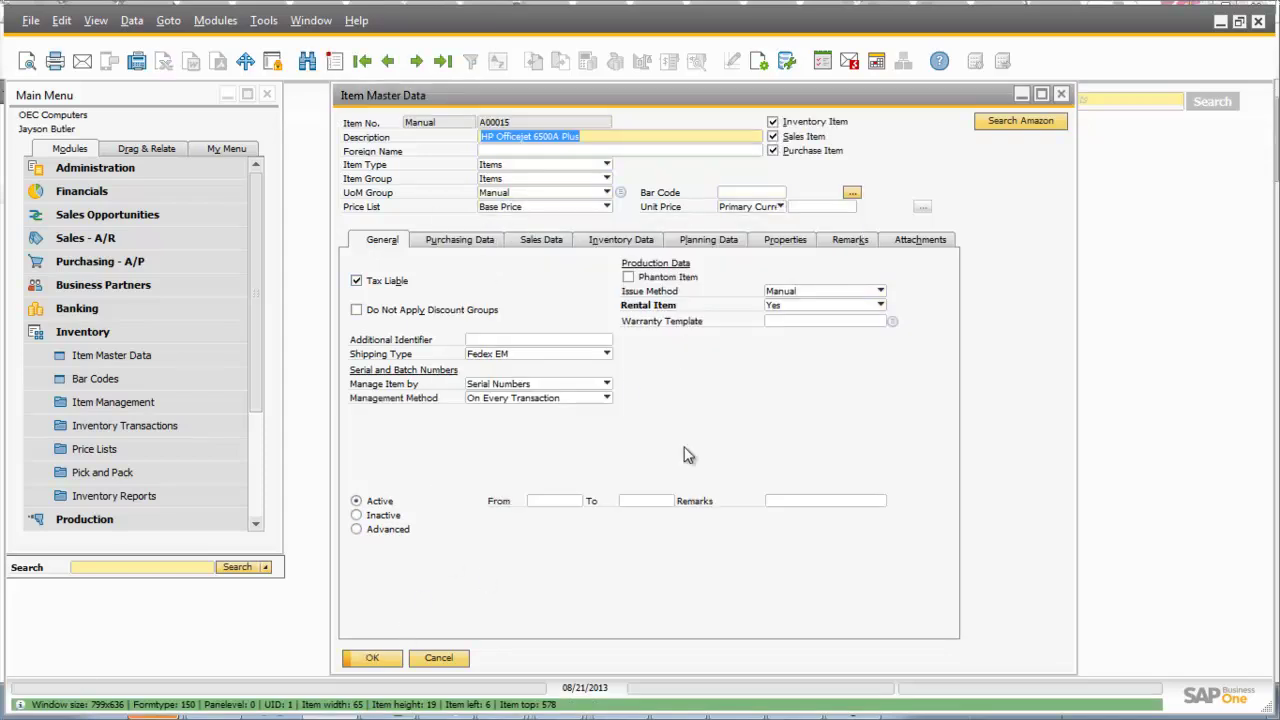
- Test the Search Amazon button on the HP Officejet 6500A Plus item, view the Internet Explorer results and close the browser
left_click(1043, 123)
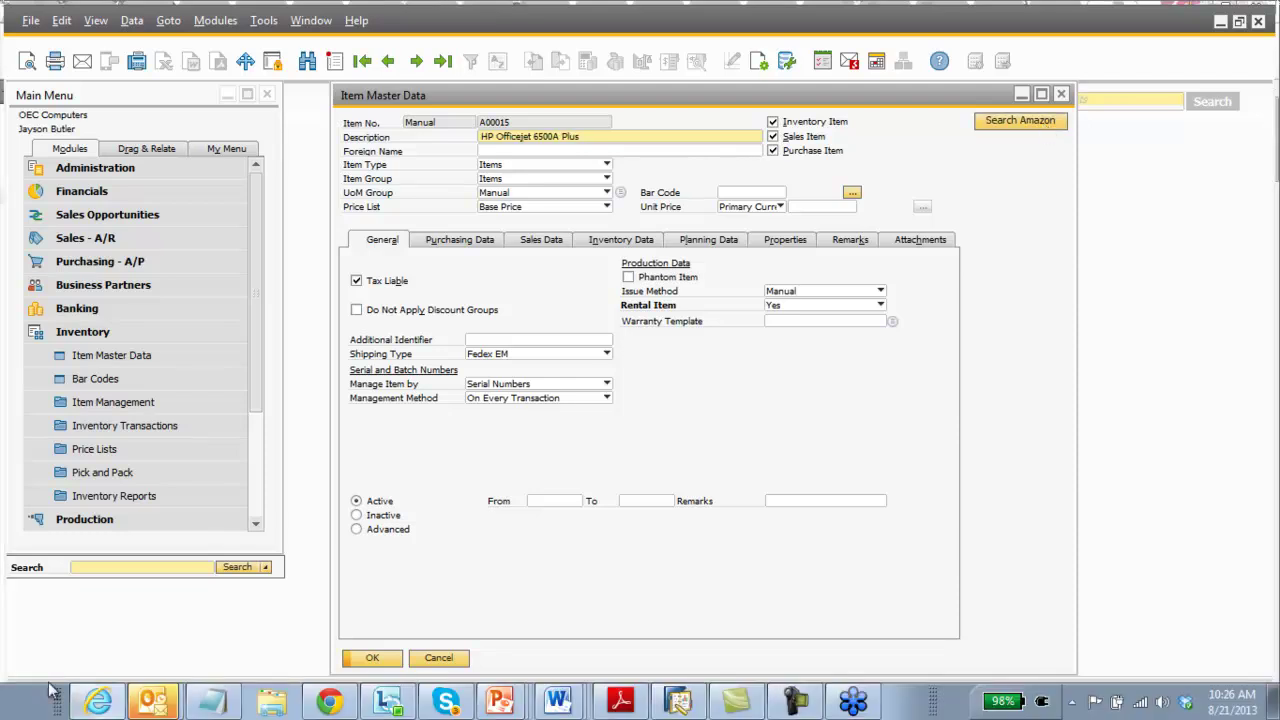
left_click(98, 705)
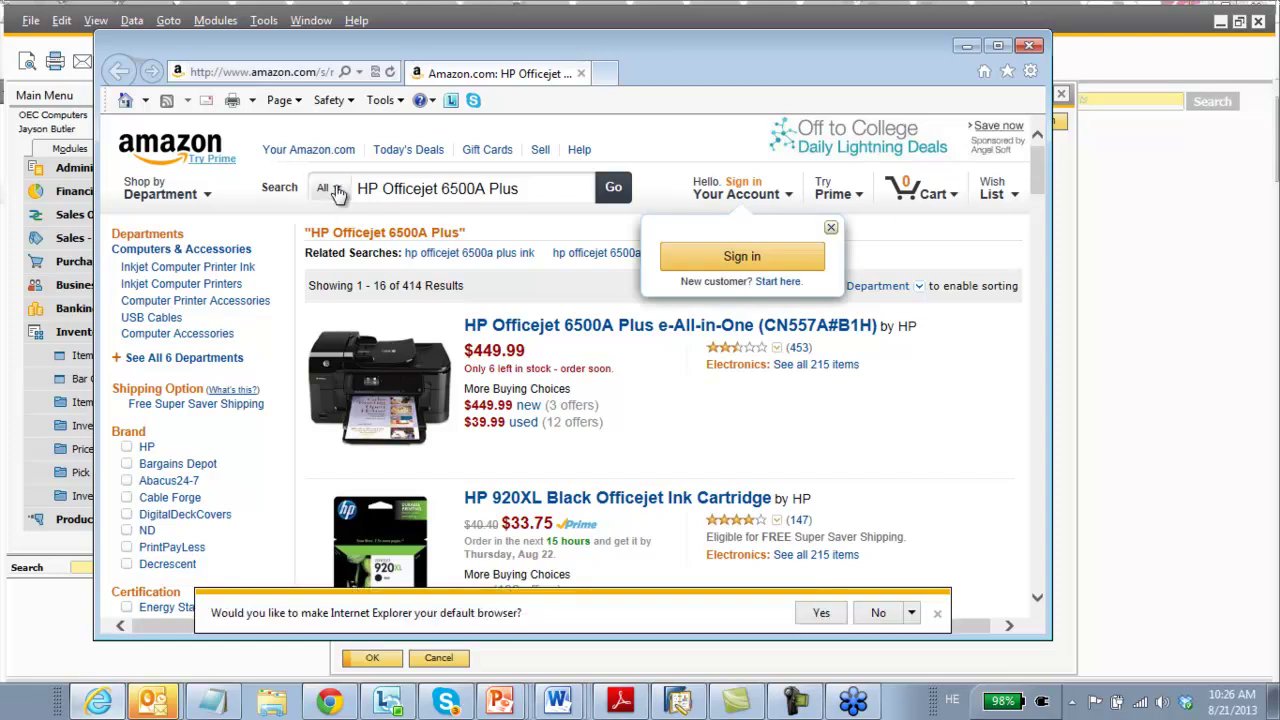
left_click_drag(673, 61, 776, 218)
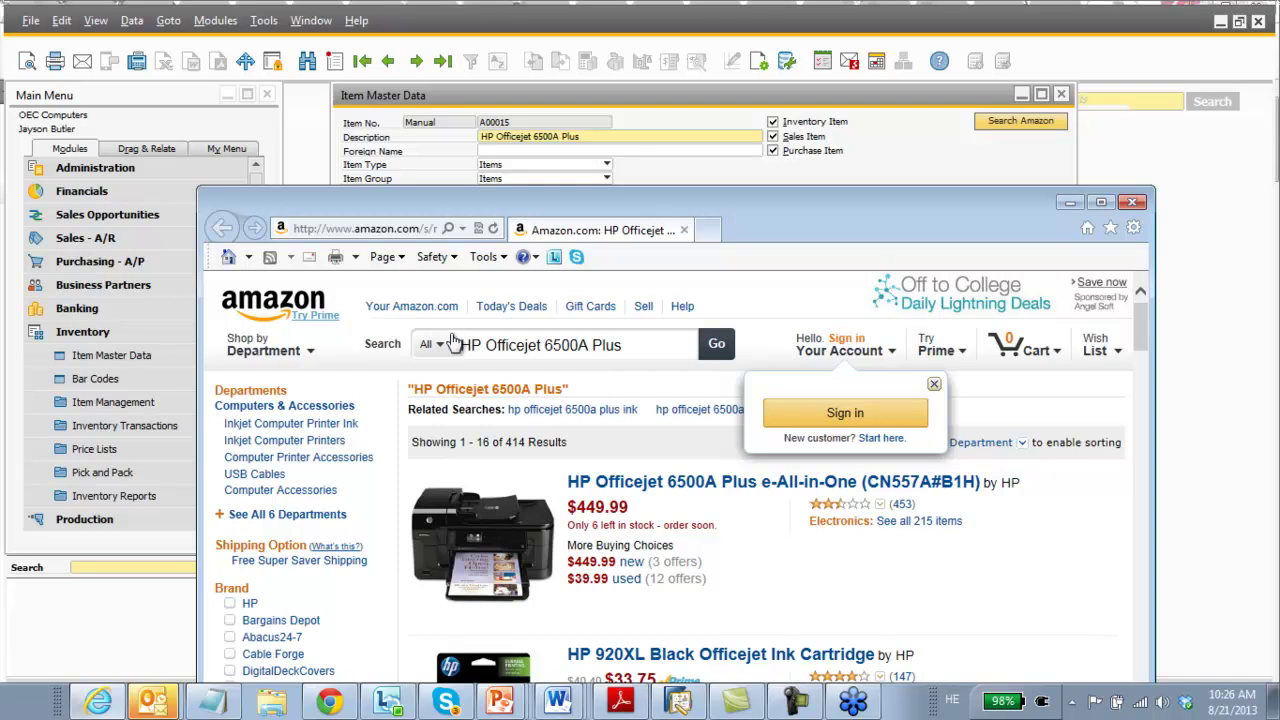
left_click(1133, 203)
- Advance to the Printer Label item, test its Search Amazon button and close the browser results
key("ctrl+Right")
key("ctrl+Right")
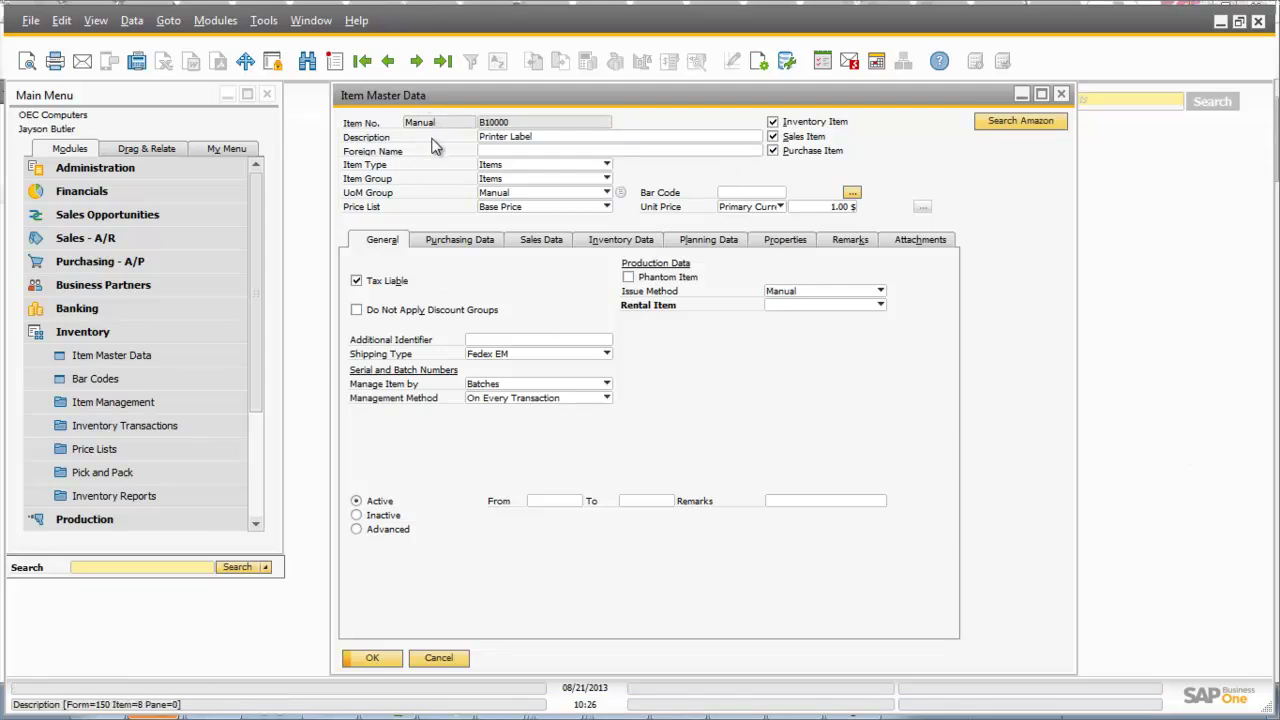
left_click(1018, 121)
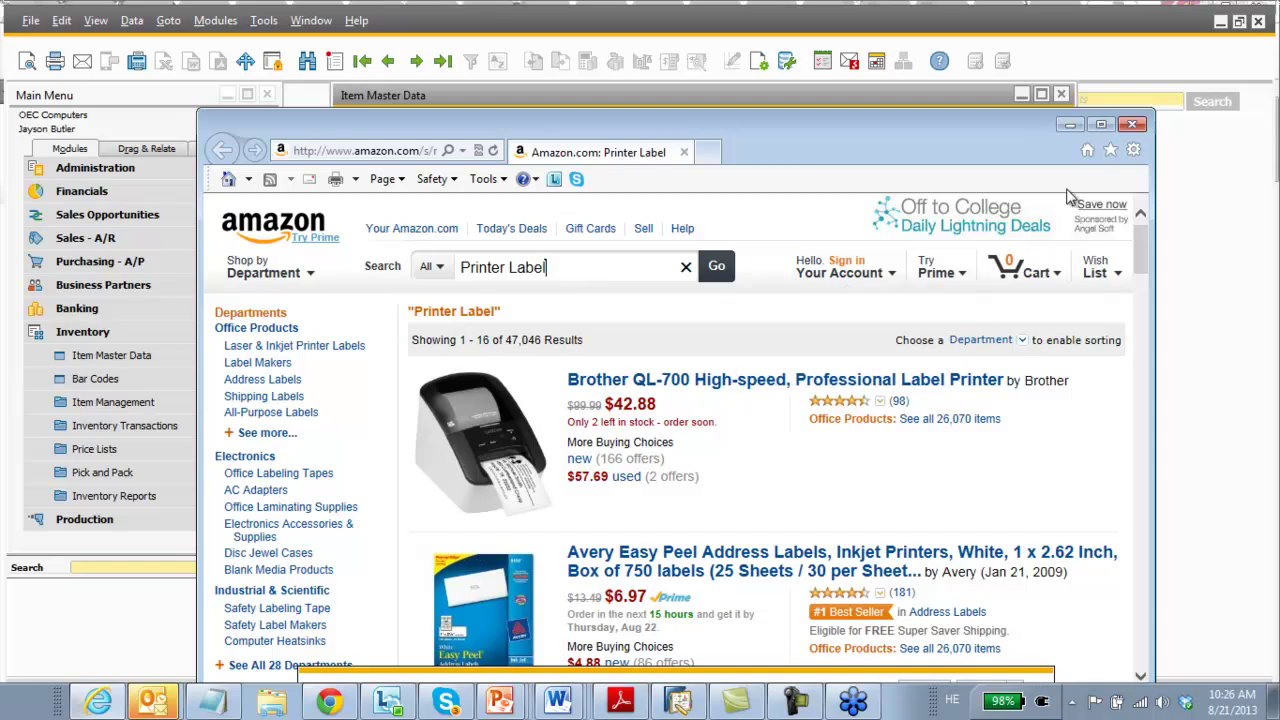
left_click(1133, 125)
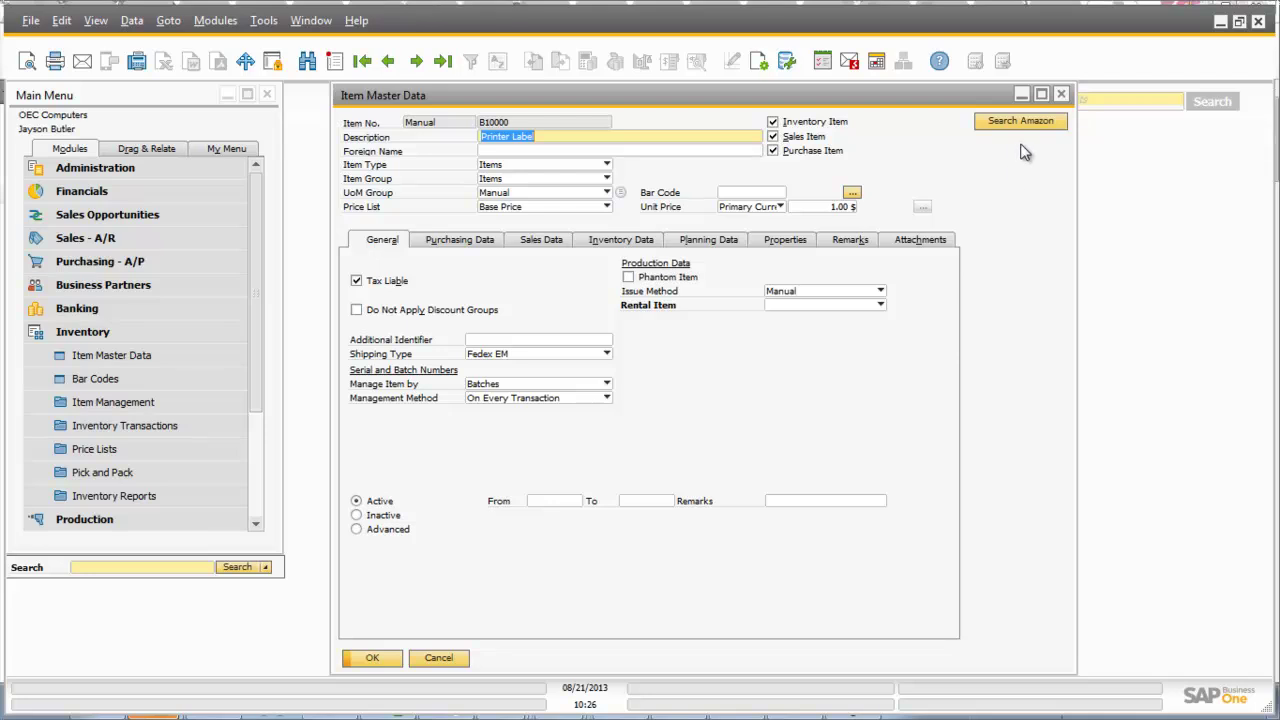
- Close the Printer Label item and open a new Delivery document from Sales - A/R
left_click(1061, 94)
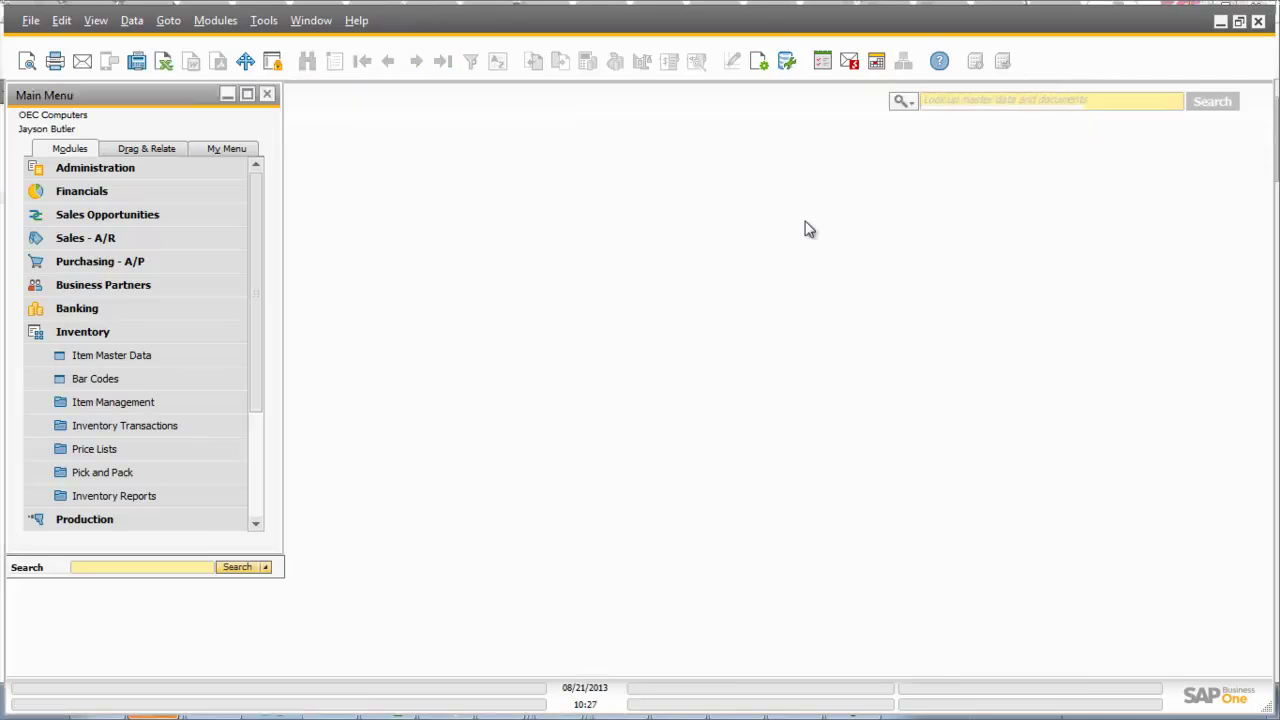
left_click(128, 336)
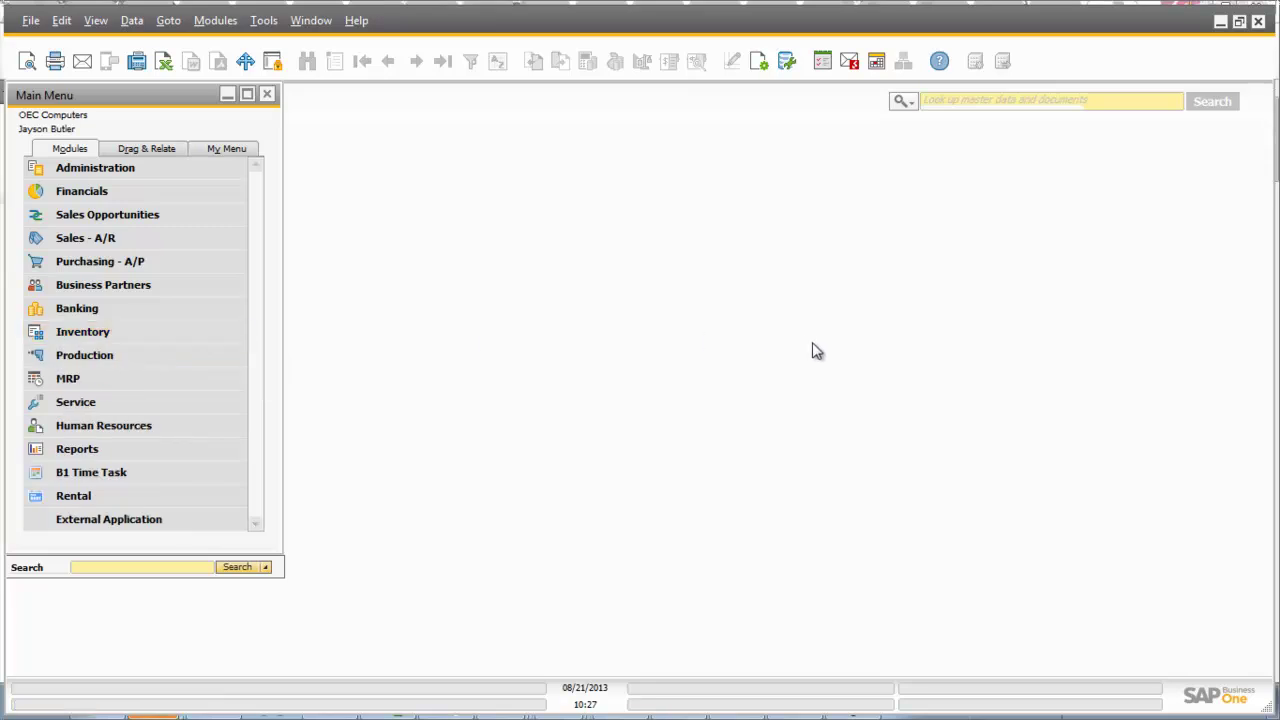
left_click(94, 246)
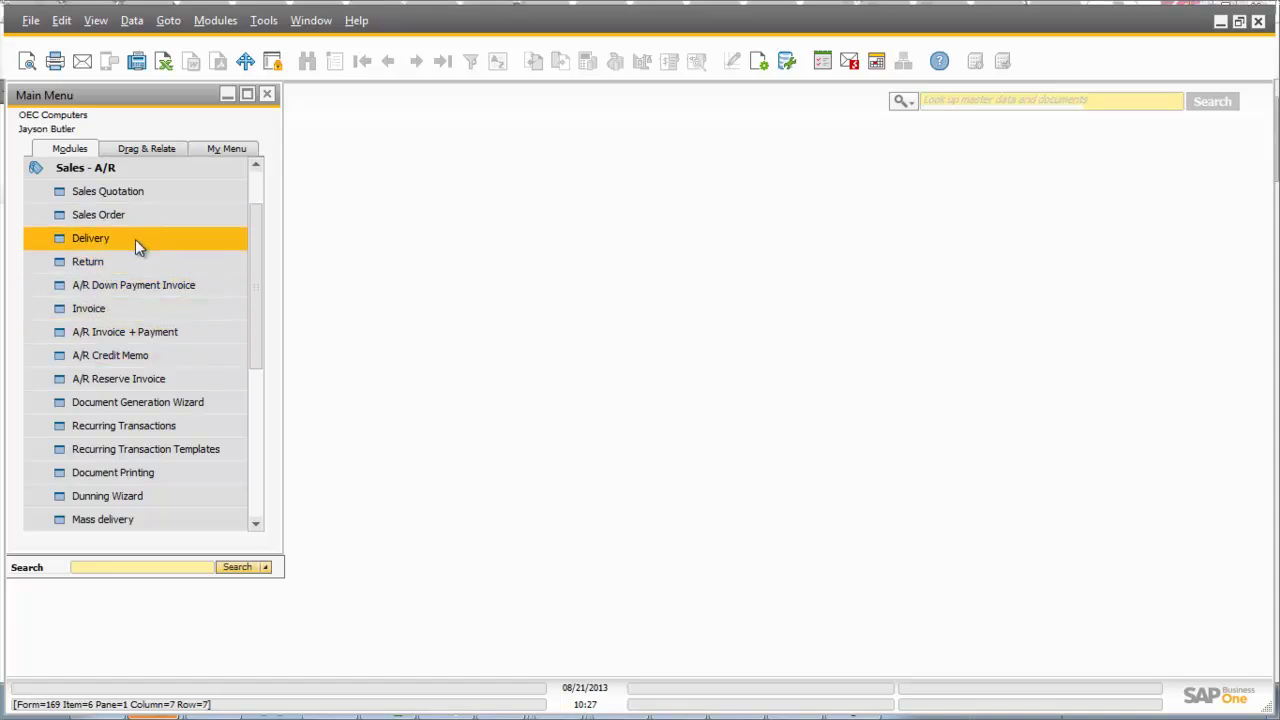
left_click(207, 242)
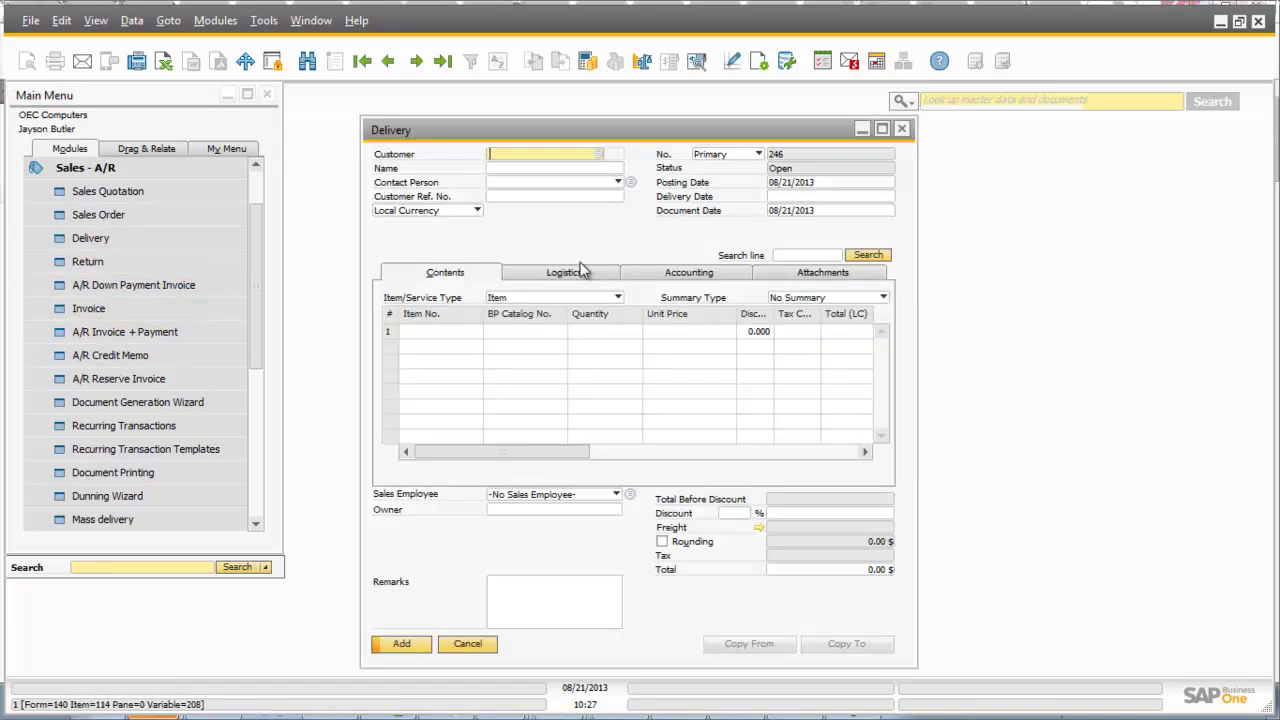
- Make the Delivery's Customer Ref. No. field mandatory, marked in Red, and add the configuration before closing its window
right_click(509, 200)
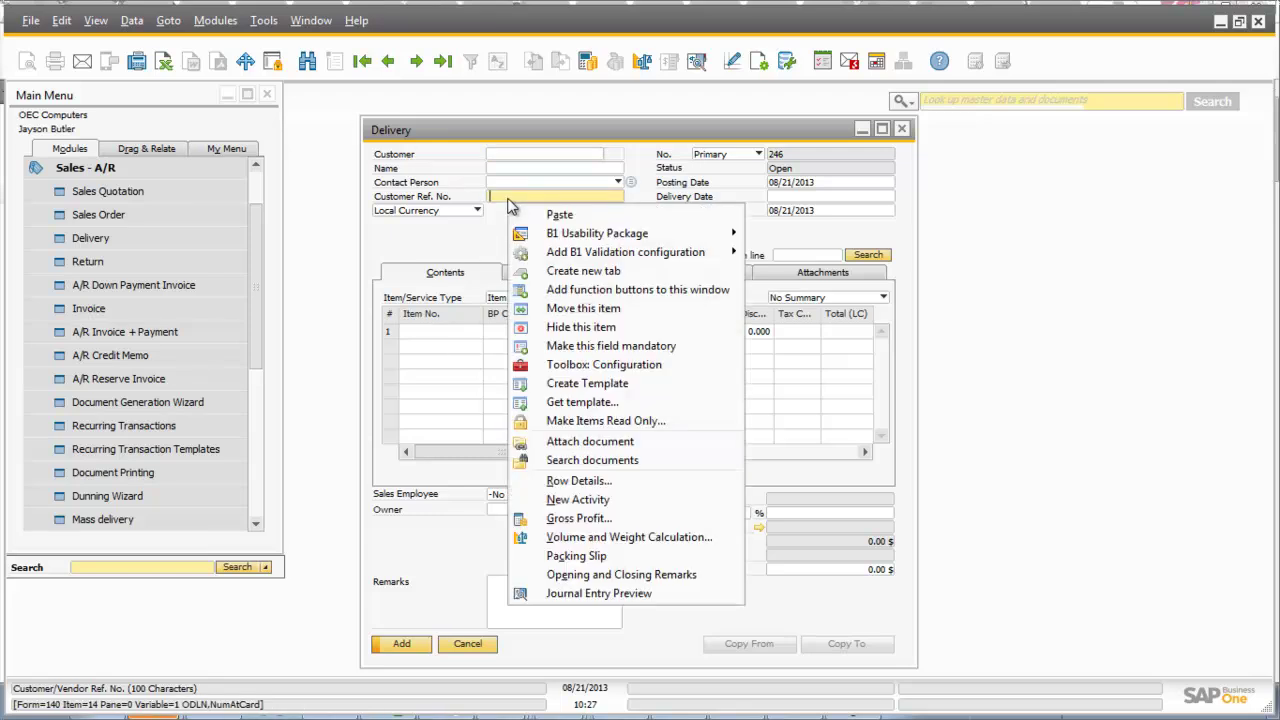
left_click(570, 347)
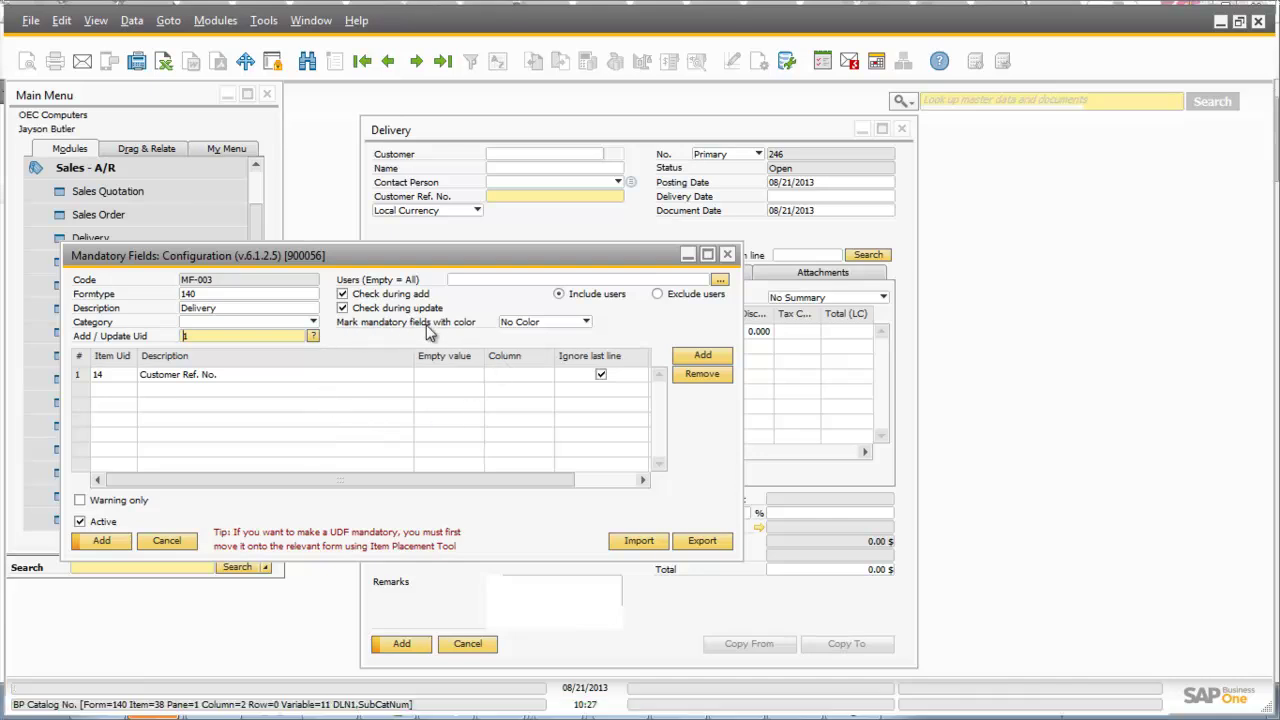
left_click(518, 322)
left_click(511, 353)
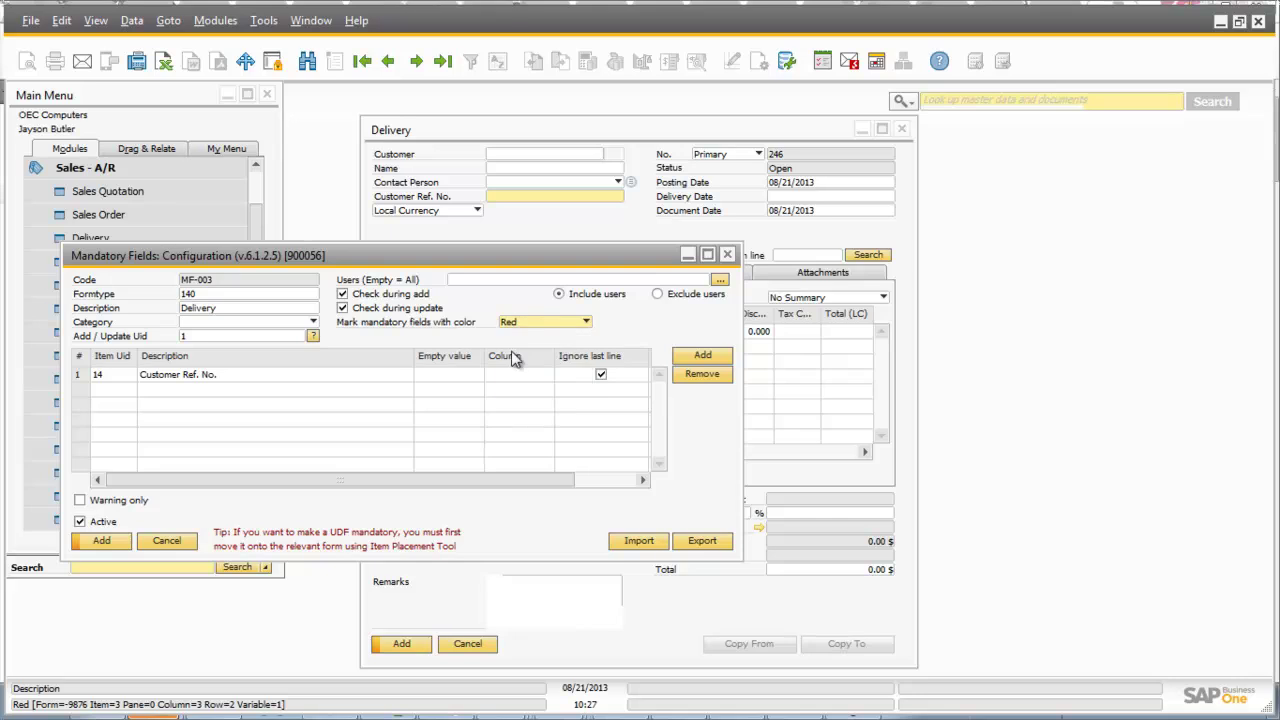
left_click(108, 539)
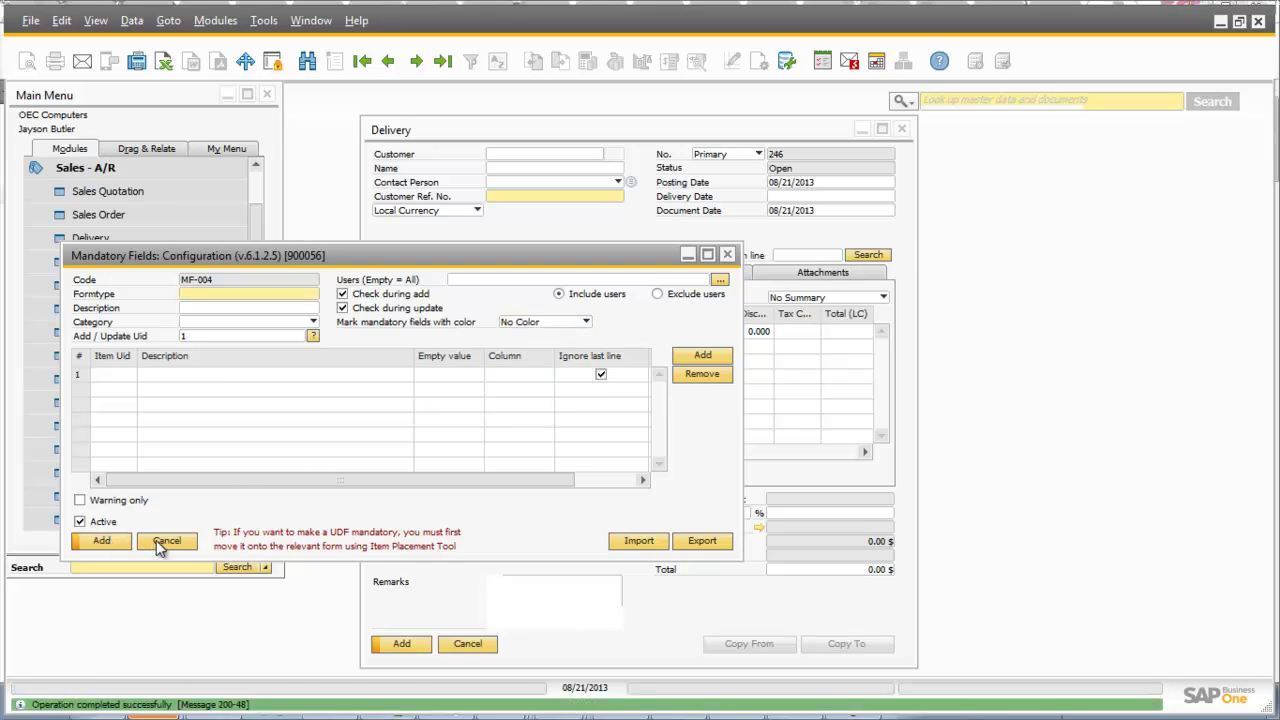
left_click(160, 541)
- Test the mandatory field by trying to add a delivery of item A00001 for the second listed business partner without a Customer Ref. No., and cancel it
left_click(511, 153)
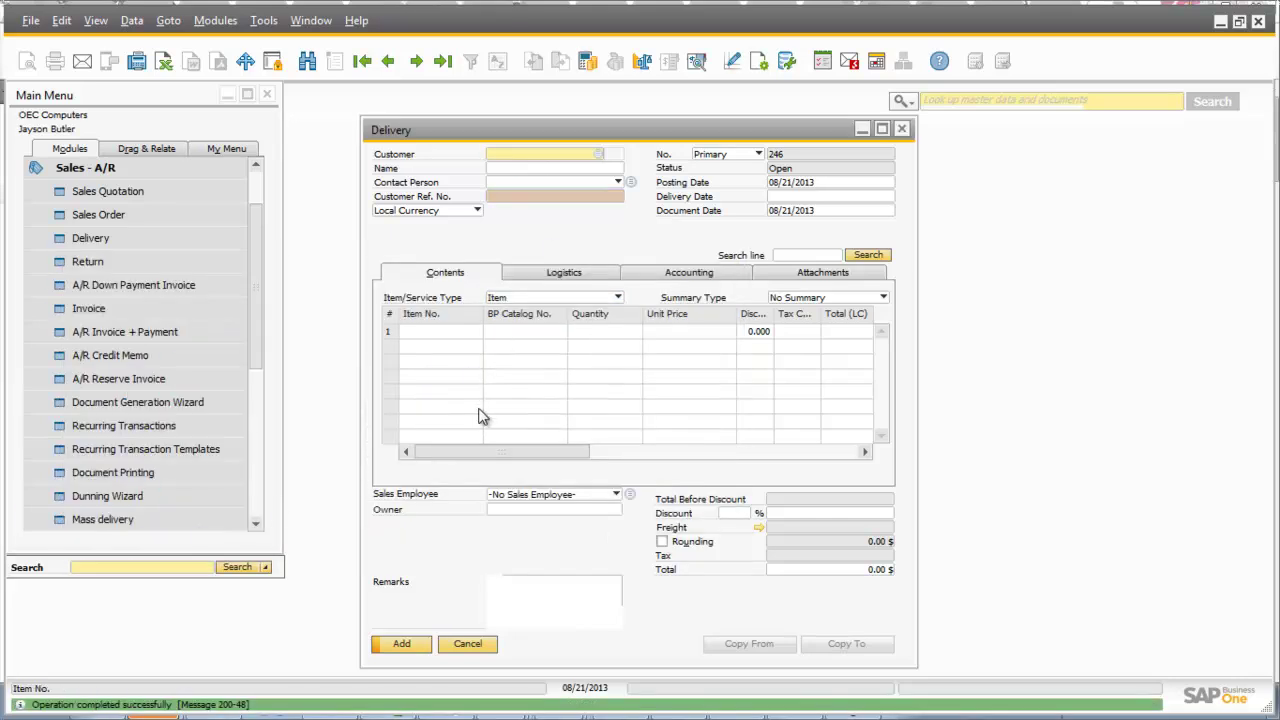
key("Tab")
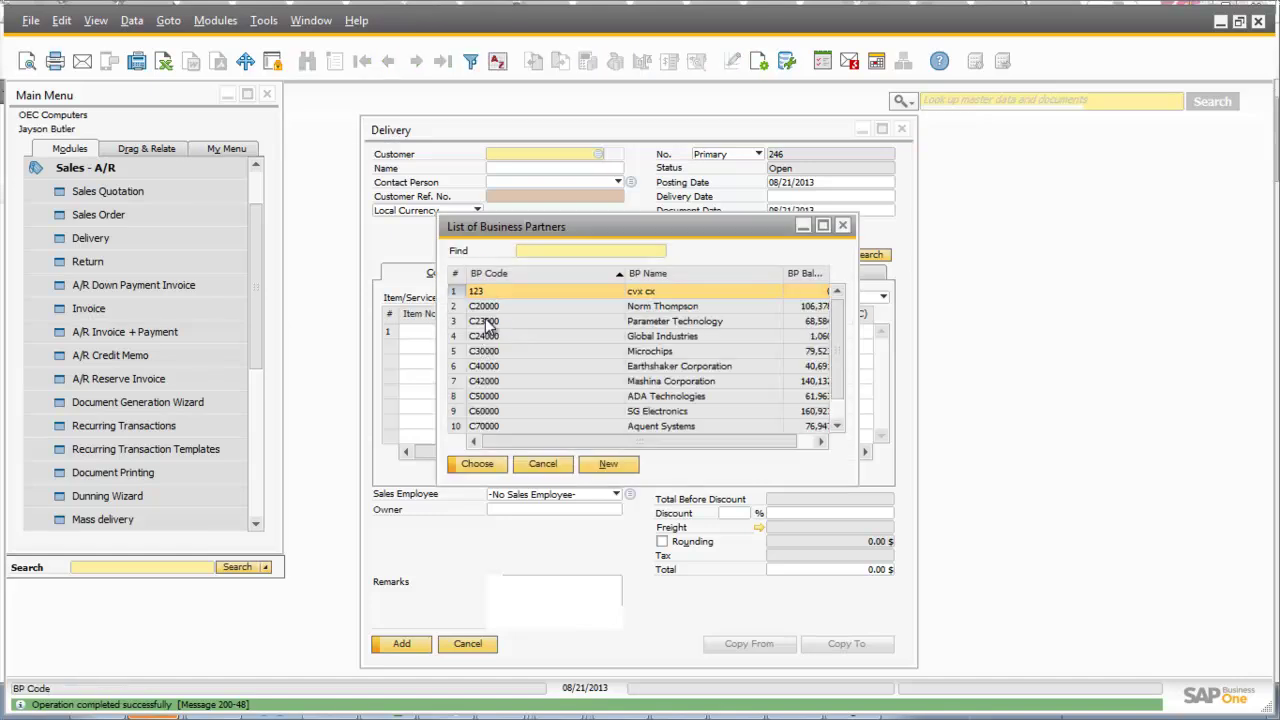
double_click(484, 310)
left_click(442, 335)
key("Tab")
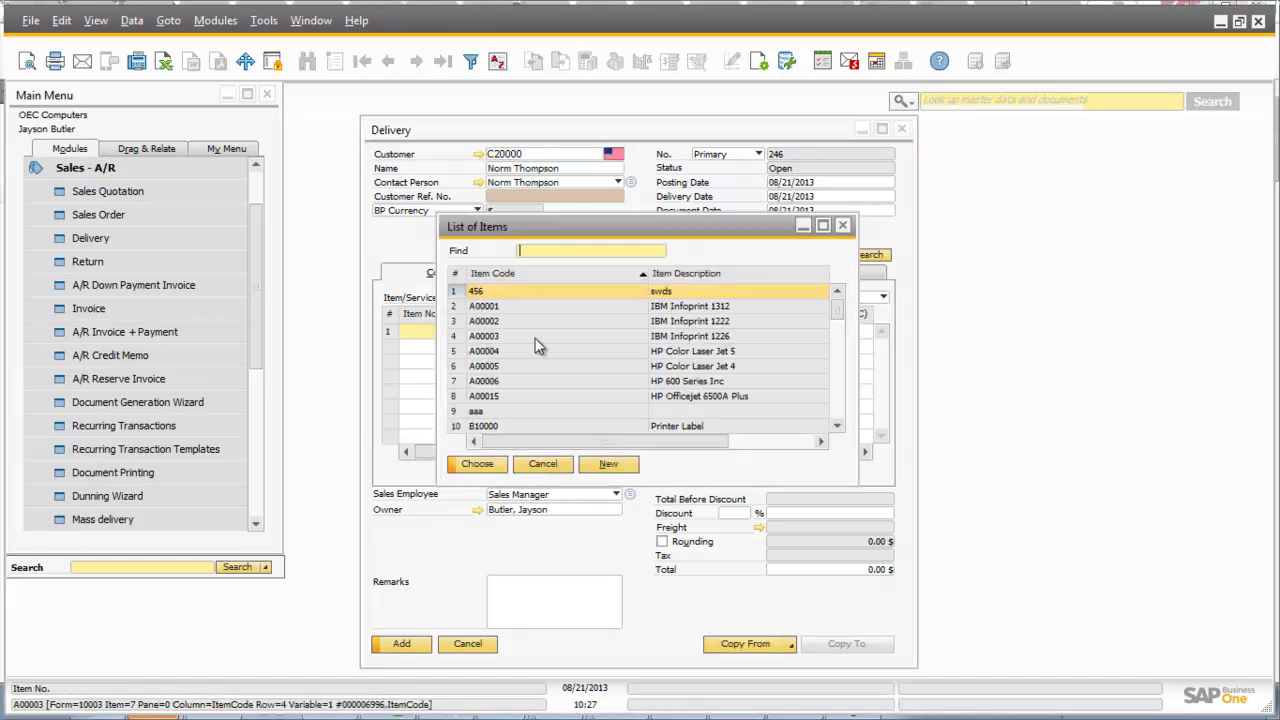
double_click(525, 303)
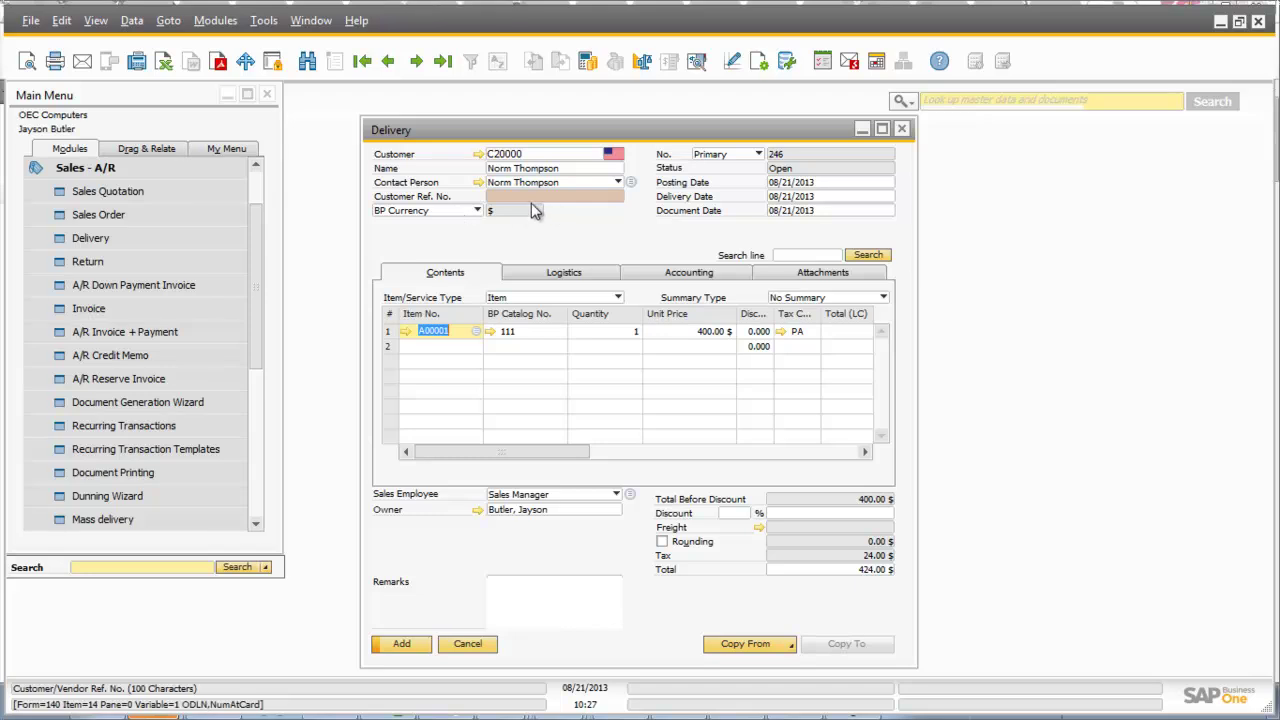
left_click(415, 647)
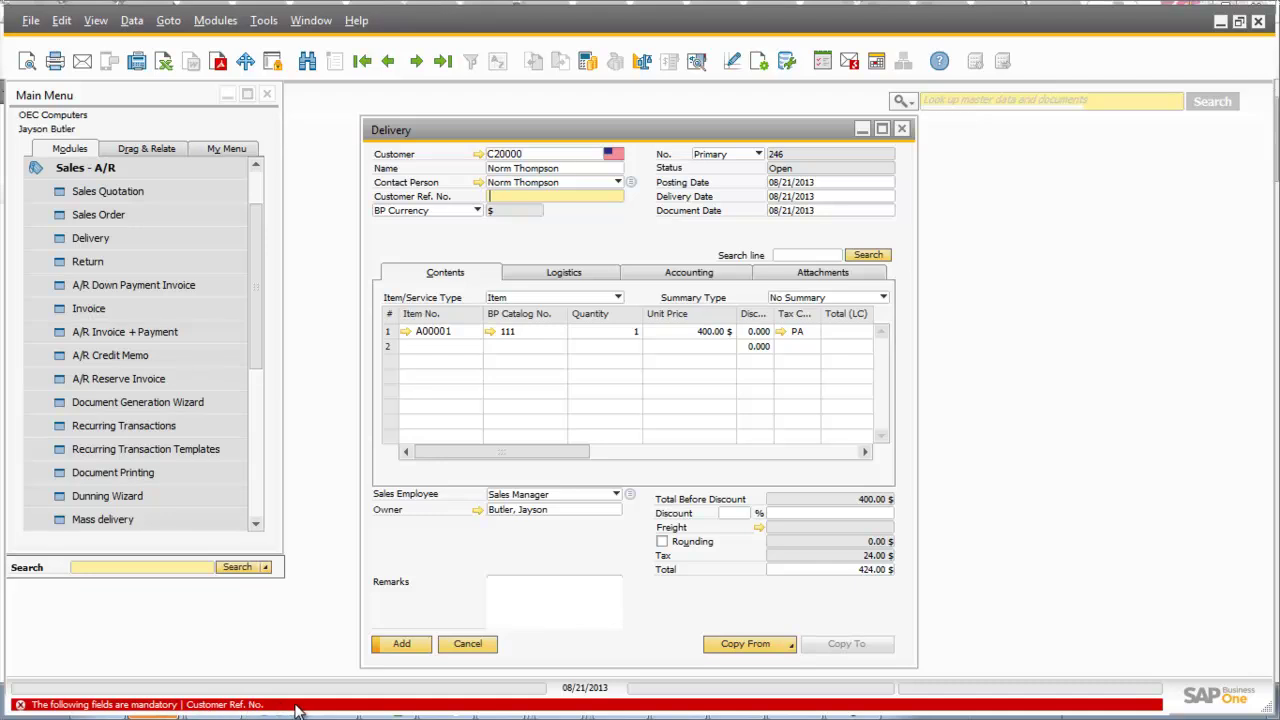
left_click(467, 644)
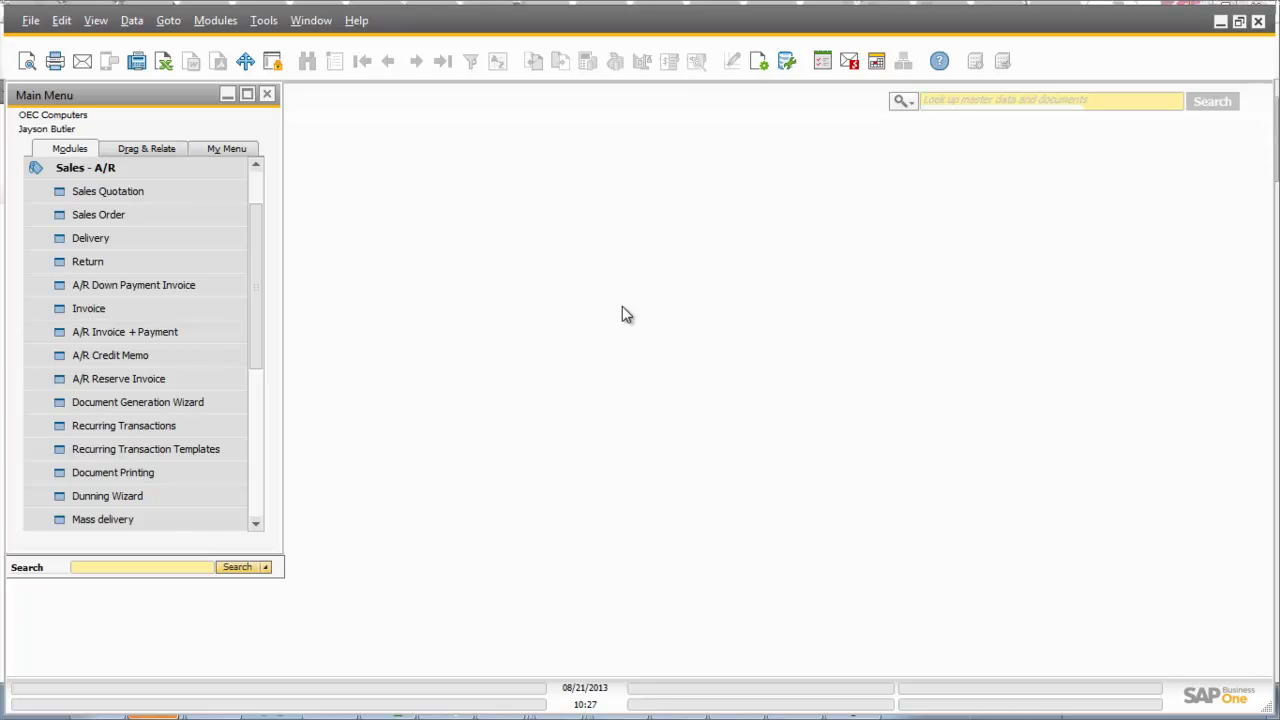
- Collapse the Sales - A/R module in the Main Menu
key("alt+Tab")
key("alt+Tab")
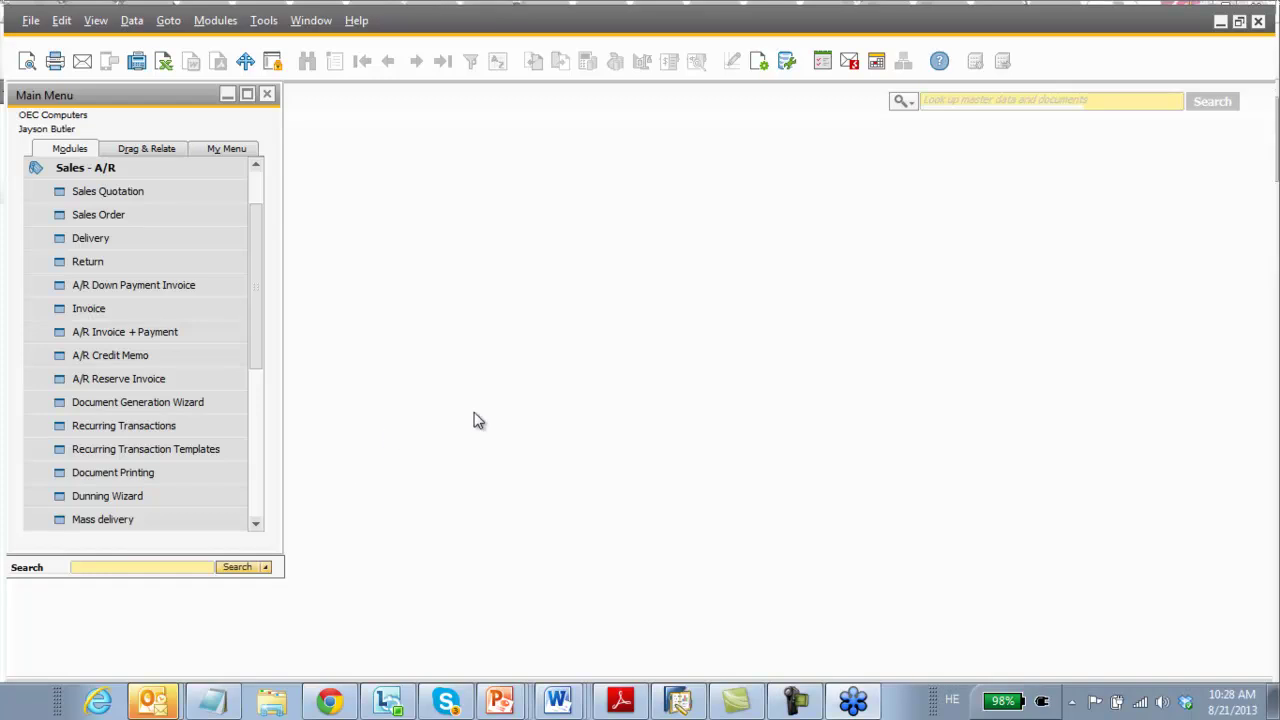
left_click(200, 174)
key("alt+Tab")
key("alt+Tab")
key("alt+Tab")
key("alt+Tab")
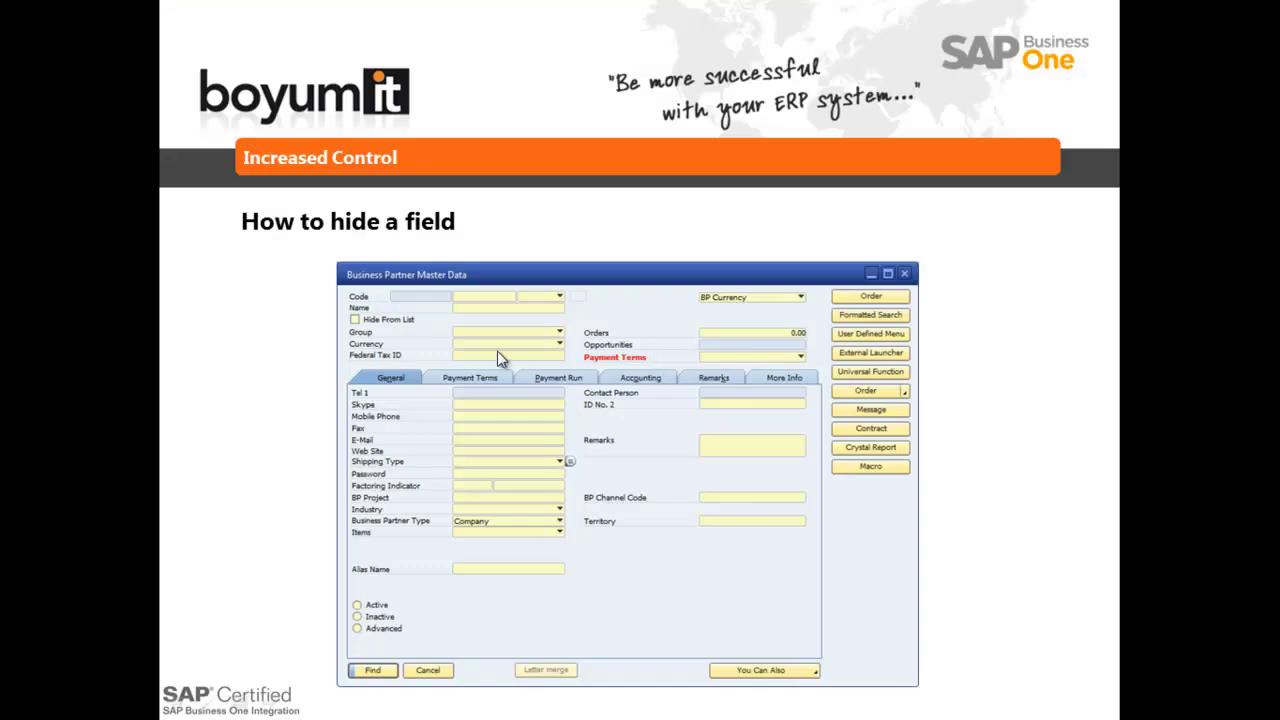
left_click(498, 352)
left_click(497, 351)
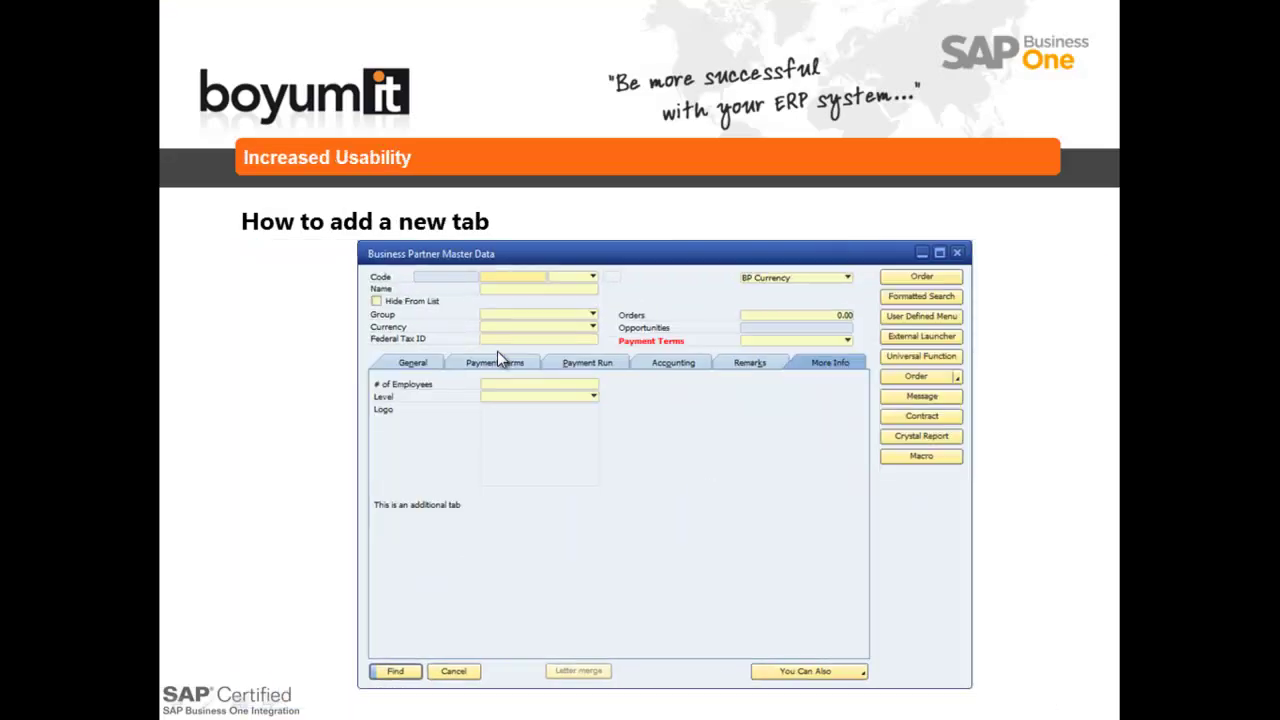
left_click(497, 351)
left_click(497, 351)
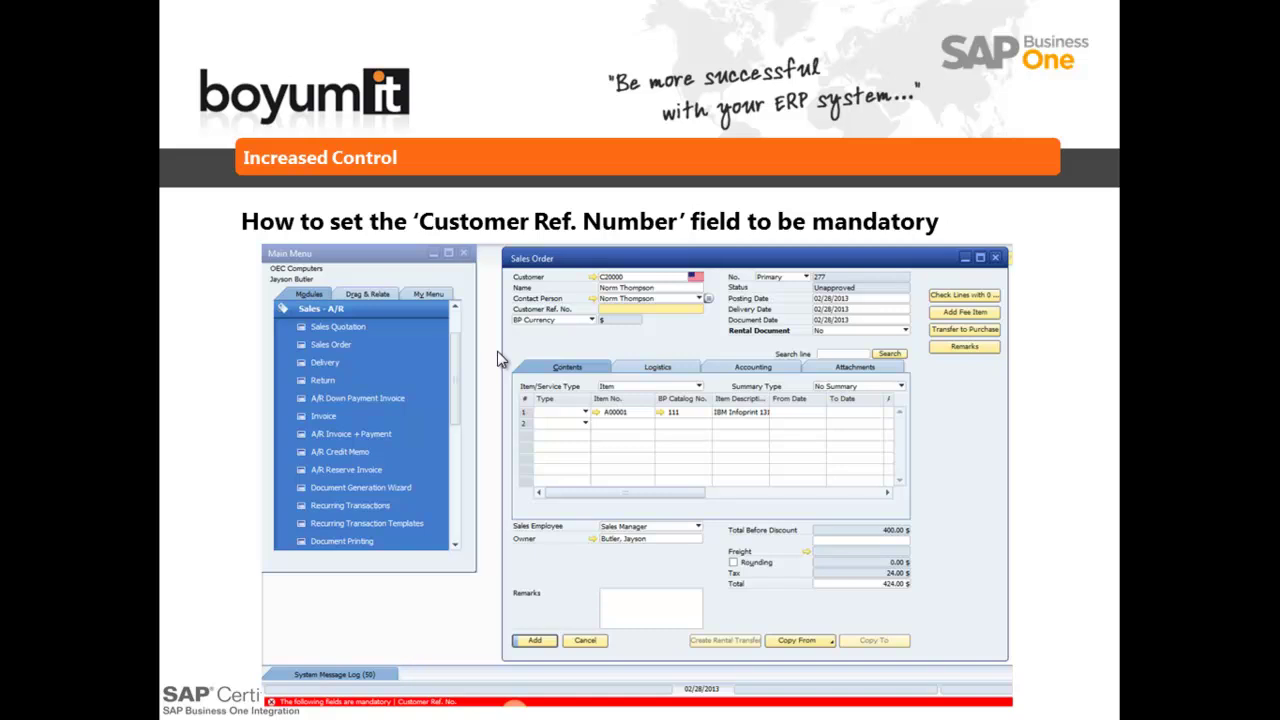
left_click(500, 359)
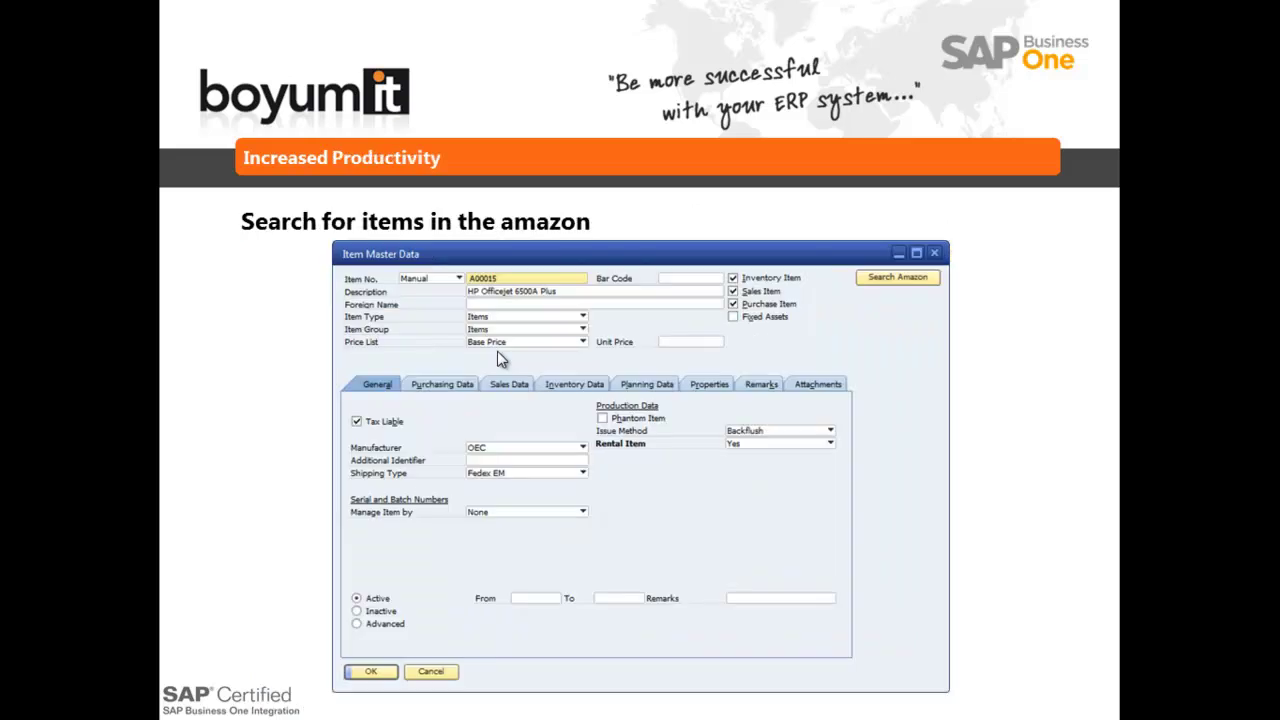
left_click(500, 359)
left_click(500, 359)
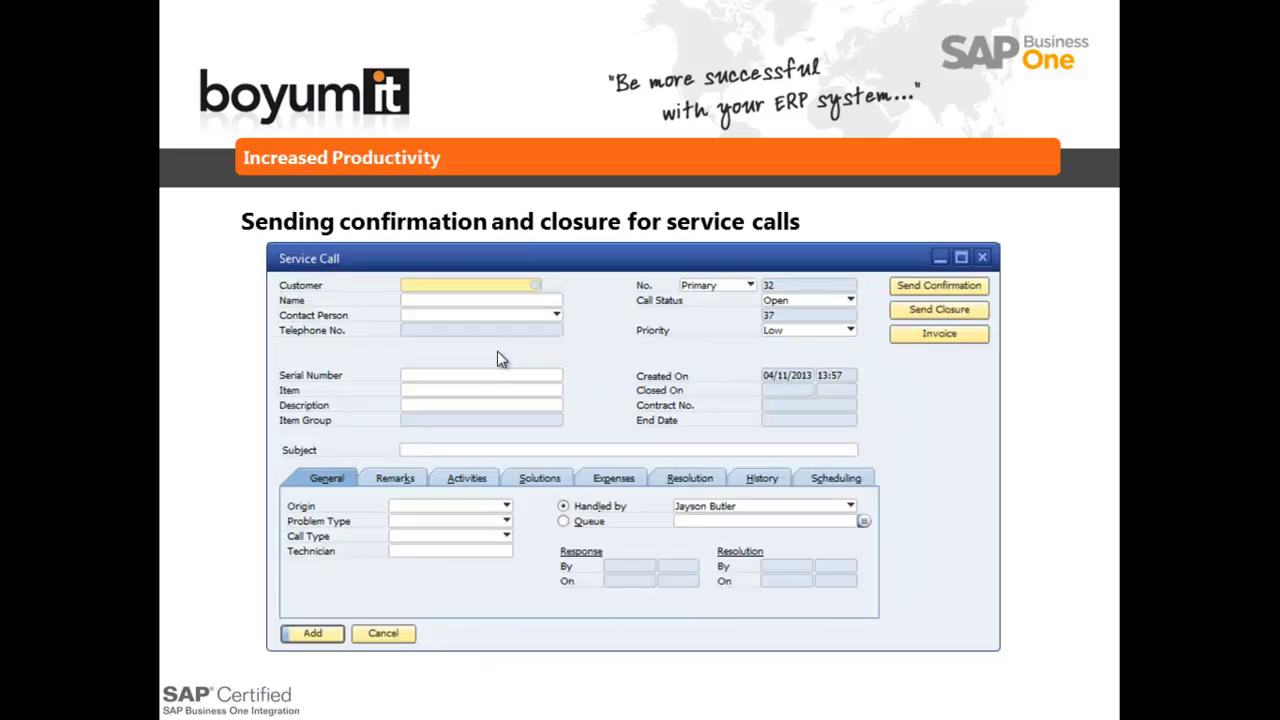
left_click(500, 359)
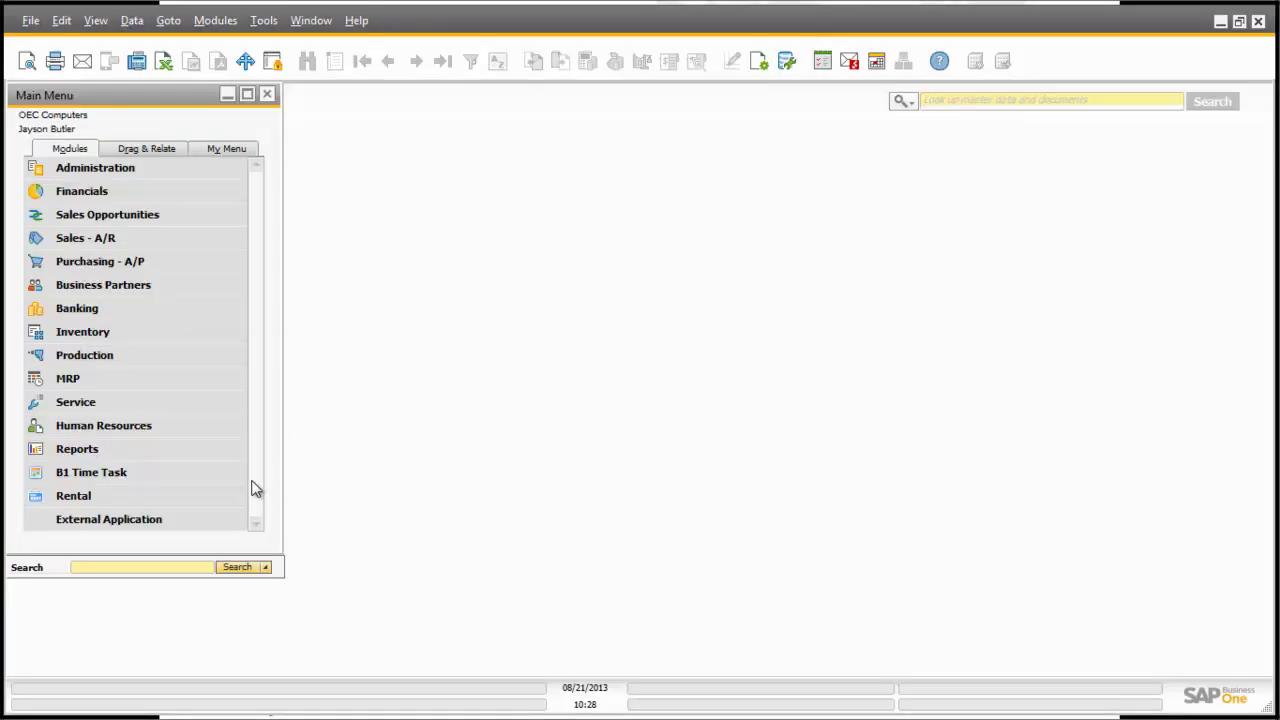
- Open a new Service Call and choose the first listed business partner as its customer
left_click(114, 402)
left_click(117, 402)
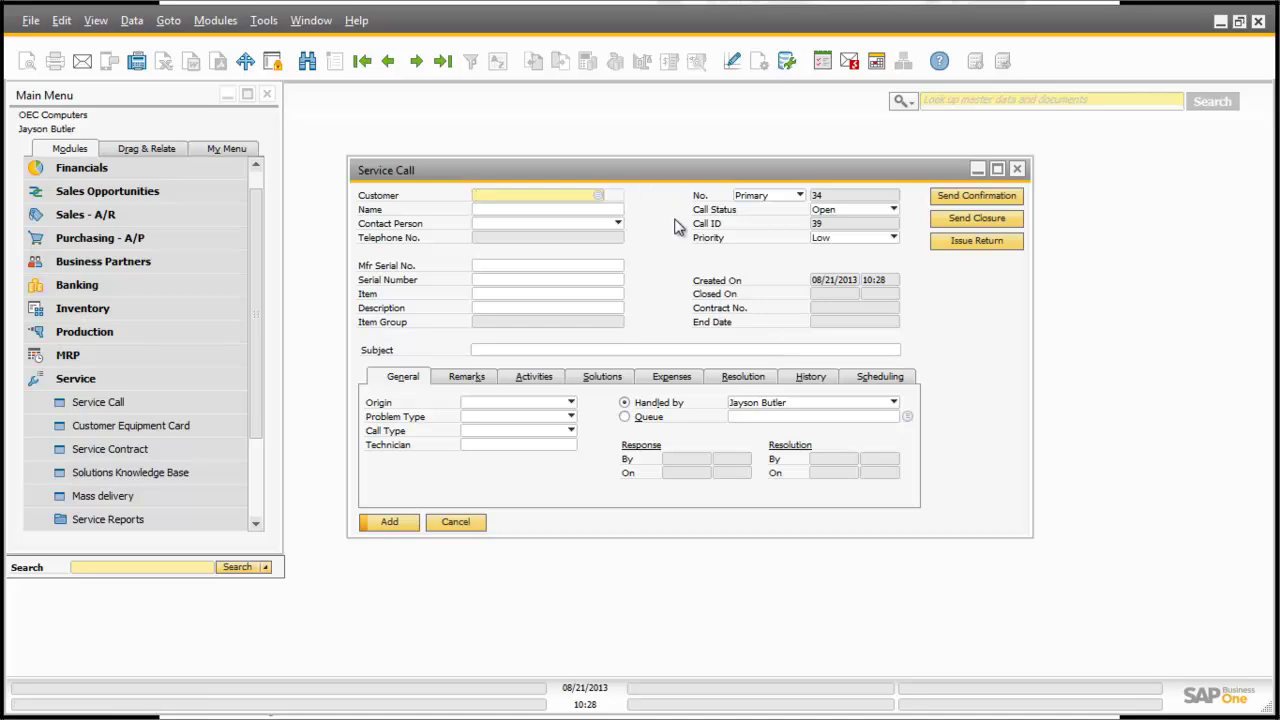
key("Tab")
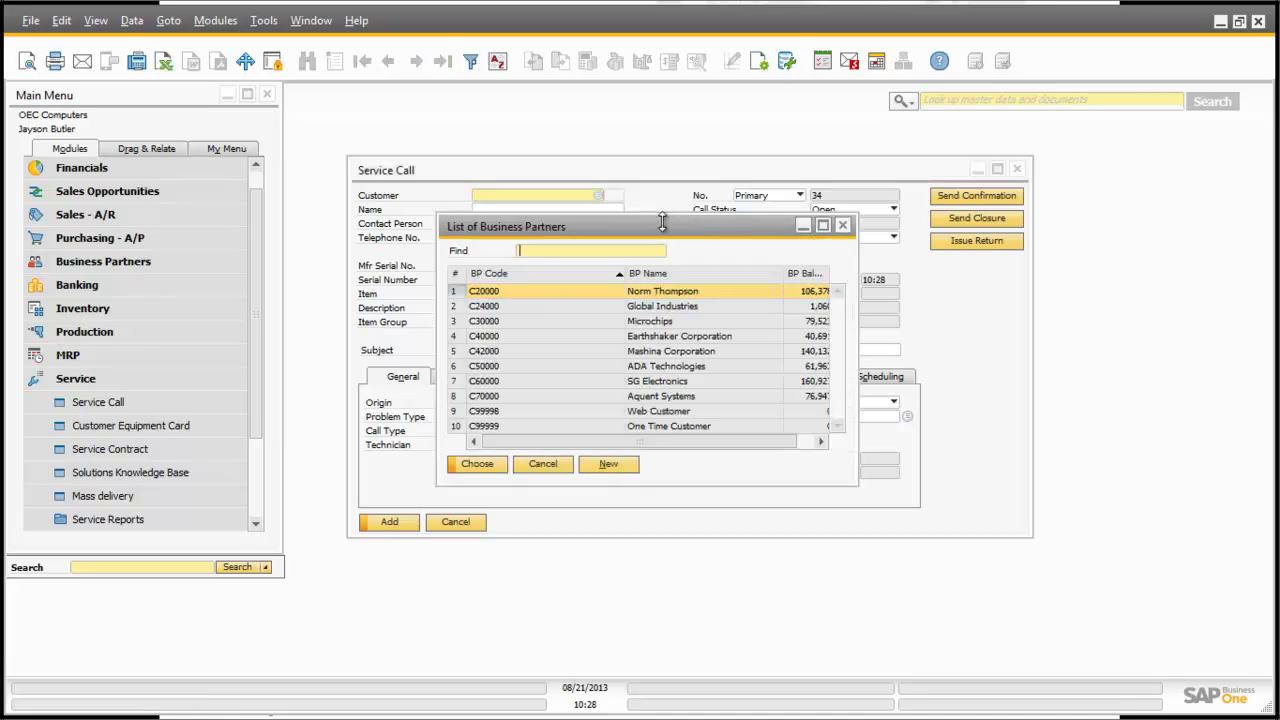
double_click(558, 300)
left_click(451, 389)
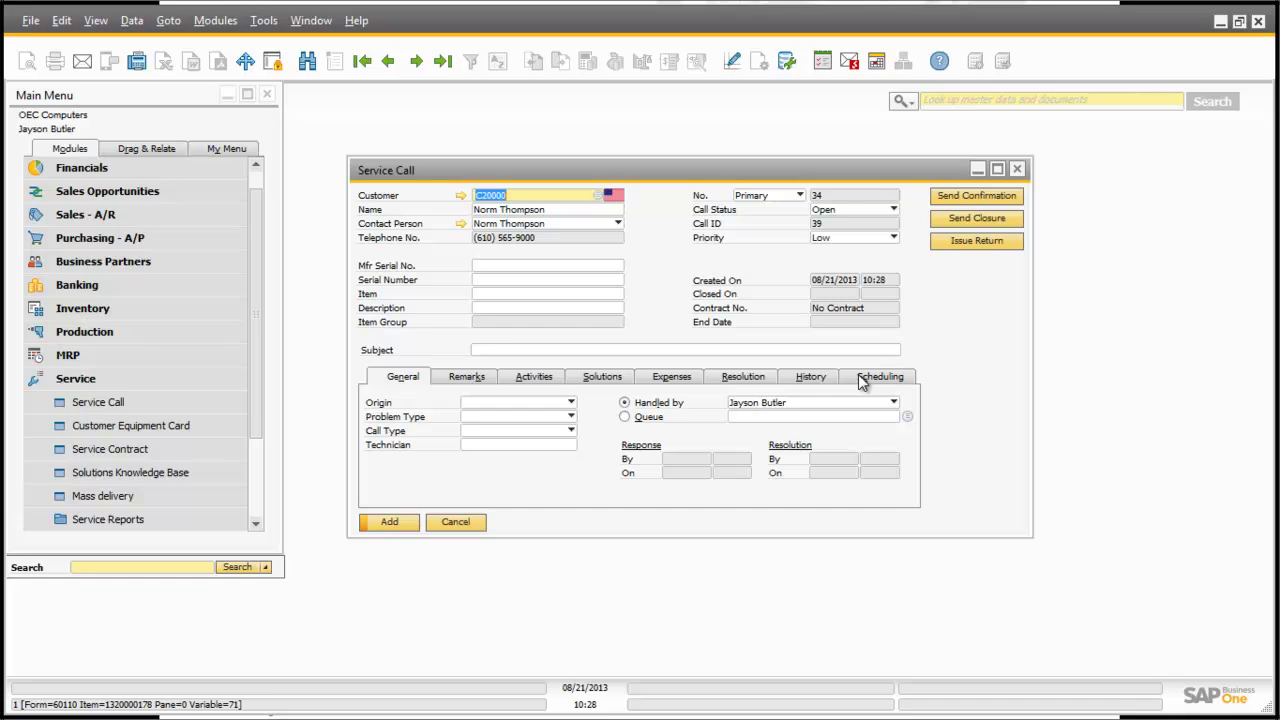
- Set the service call's item to A00001 and enter the subject "Printer is not working"
left_click(485, 294)
key("Tab")
double_click(488, 313)
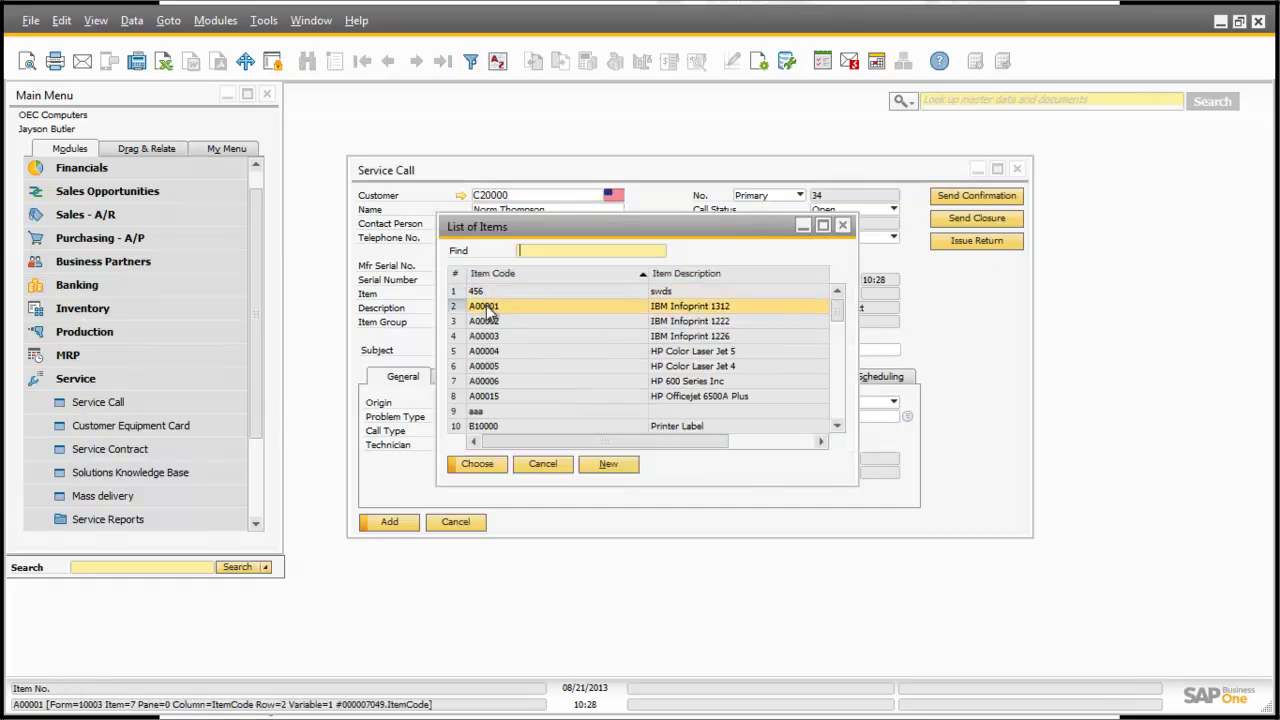
left_click(443, 391)
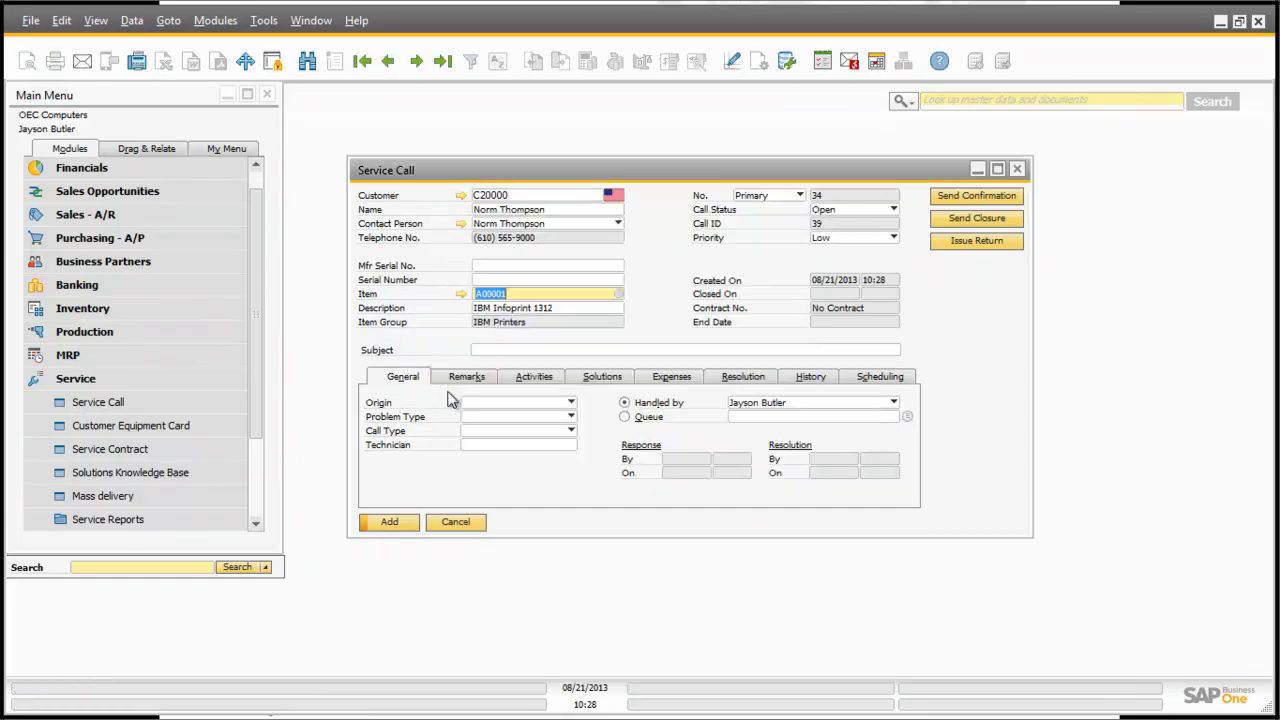
left_click(515, 349)
type("P")
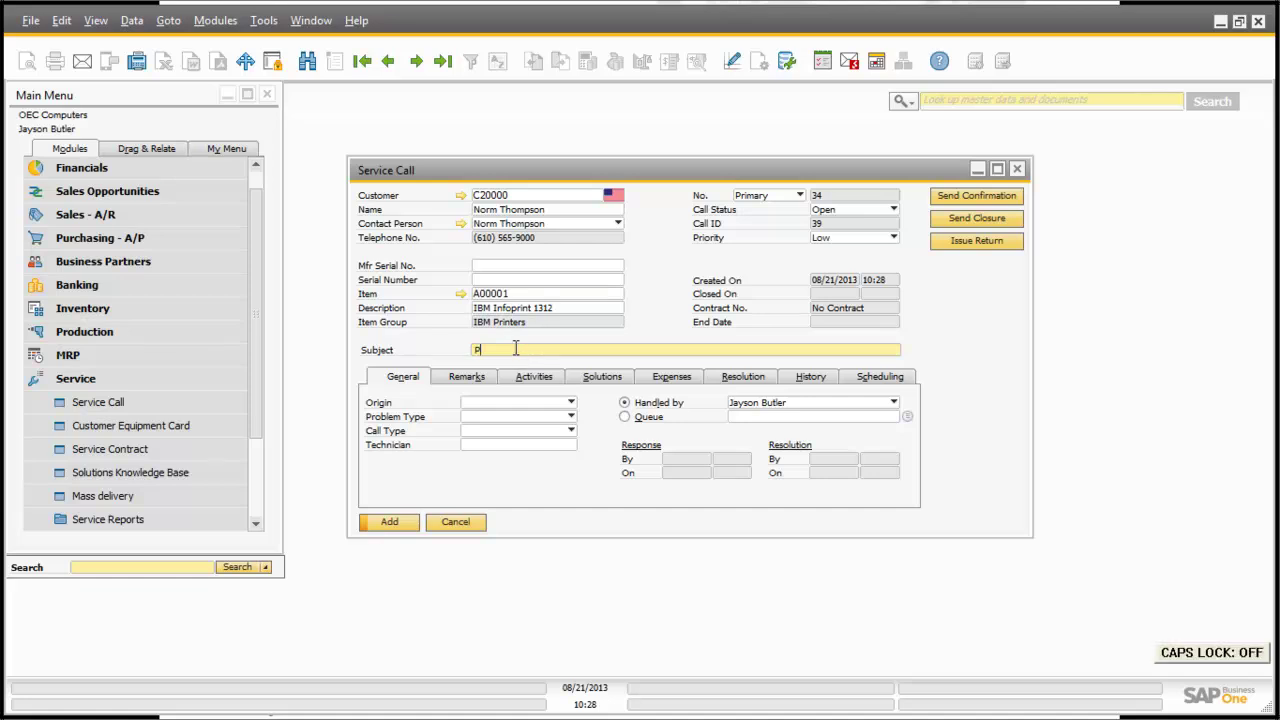
type("rinter is not working")
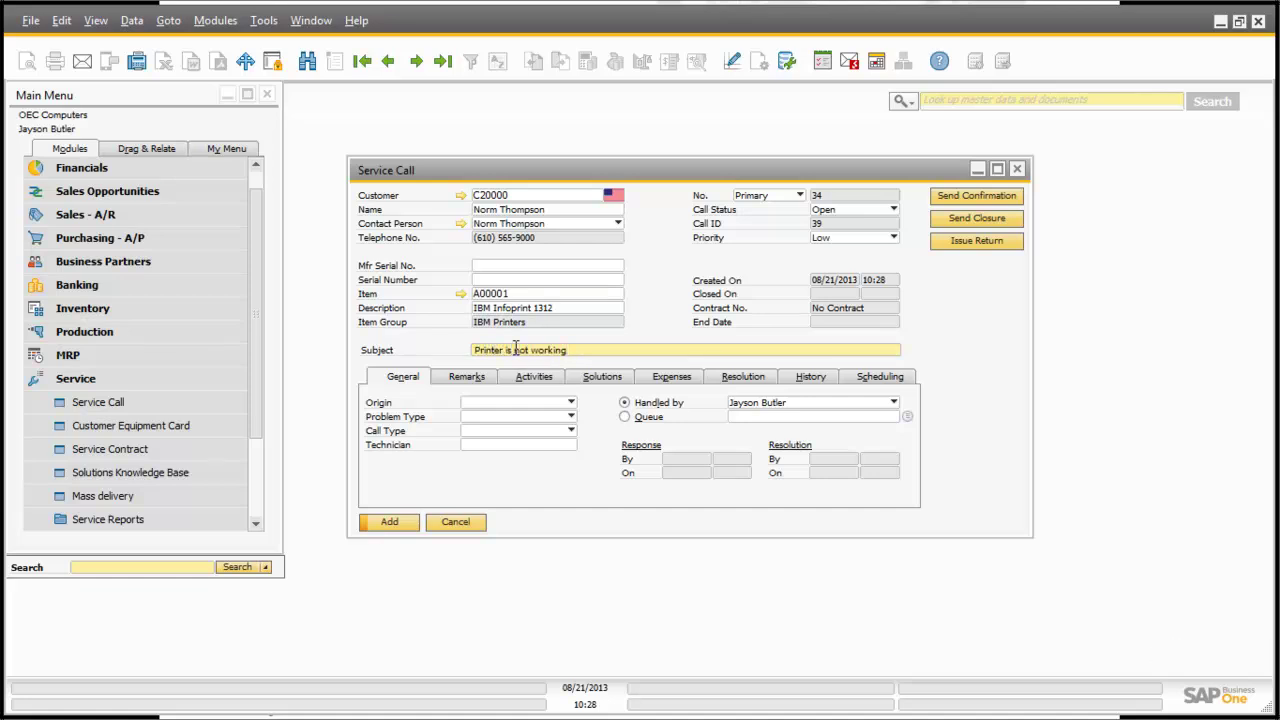
- Enter the remark "Color may be the problem" and add the service call
left_click(474, 377)
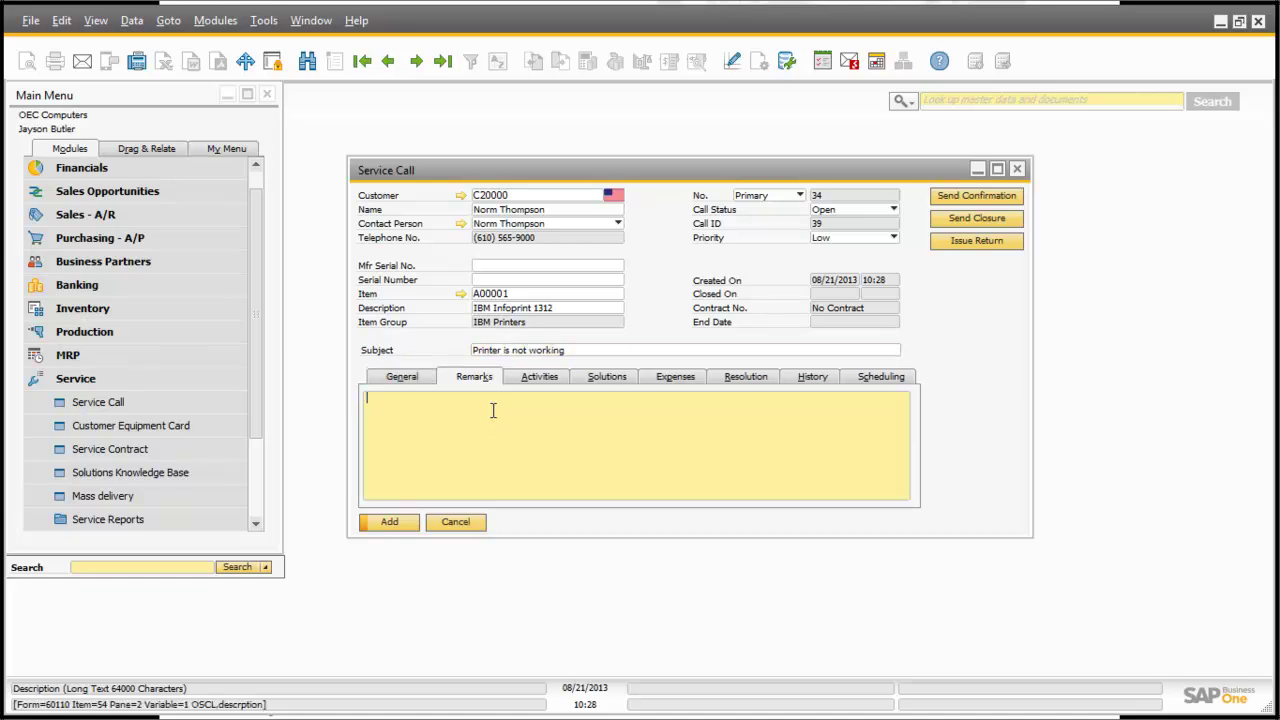
key("Caps_Lock")
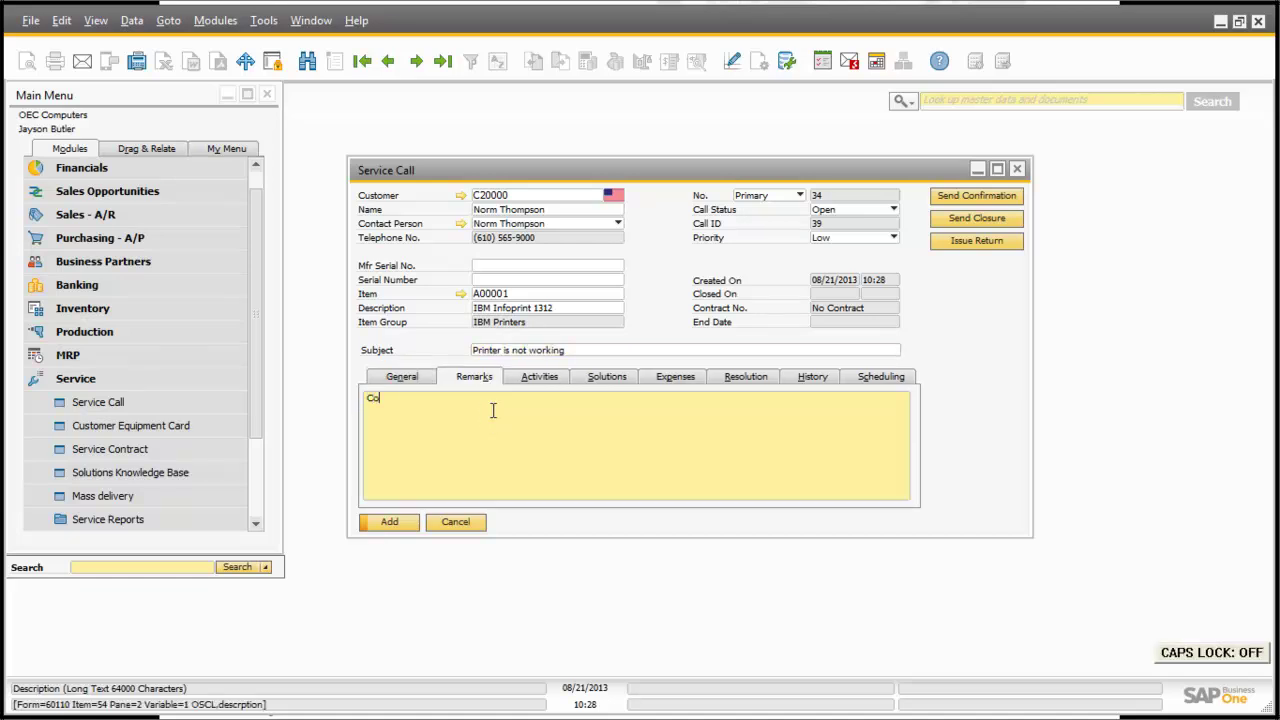
type("Color may be the problem")
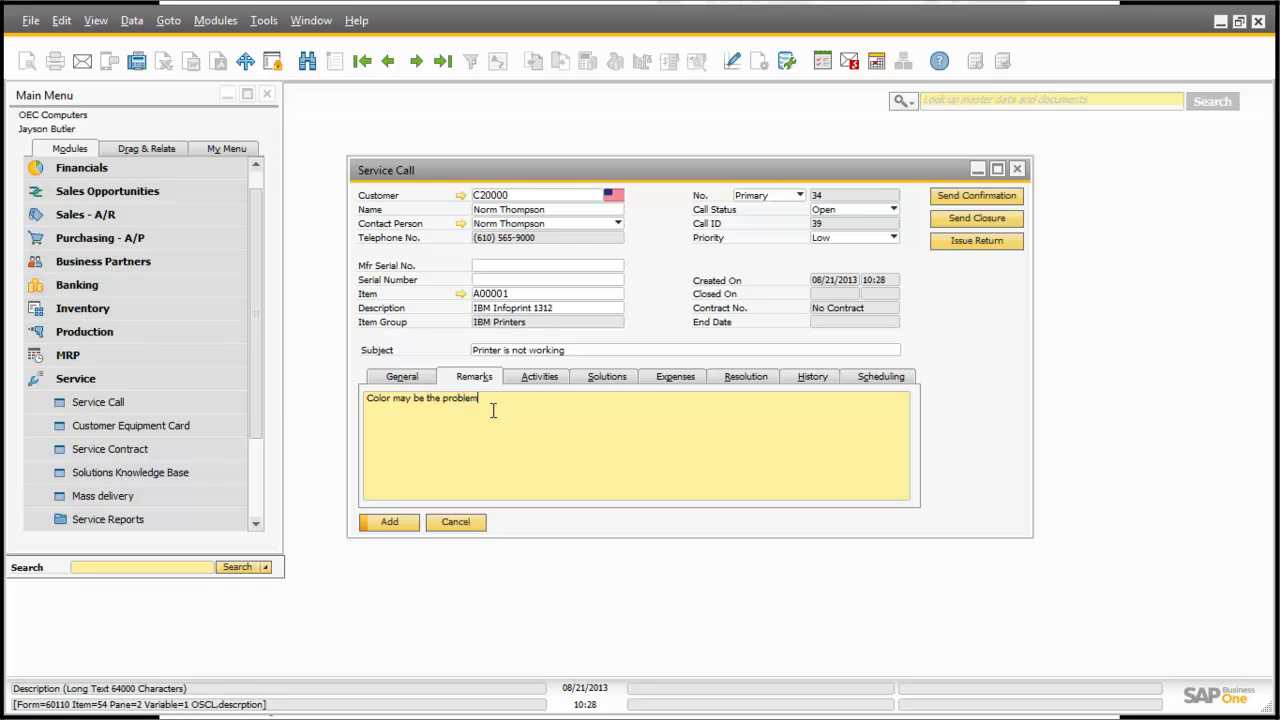
left_click(380, 524)
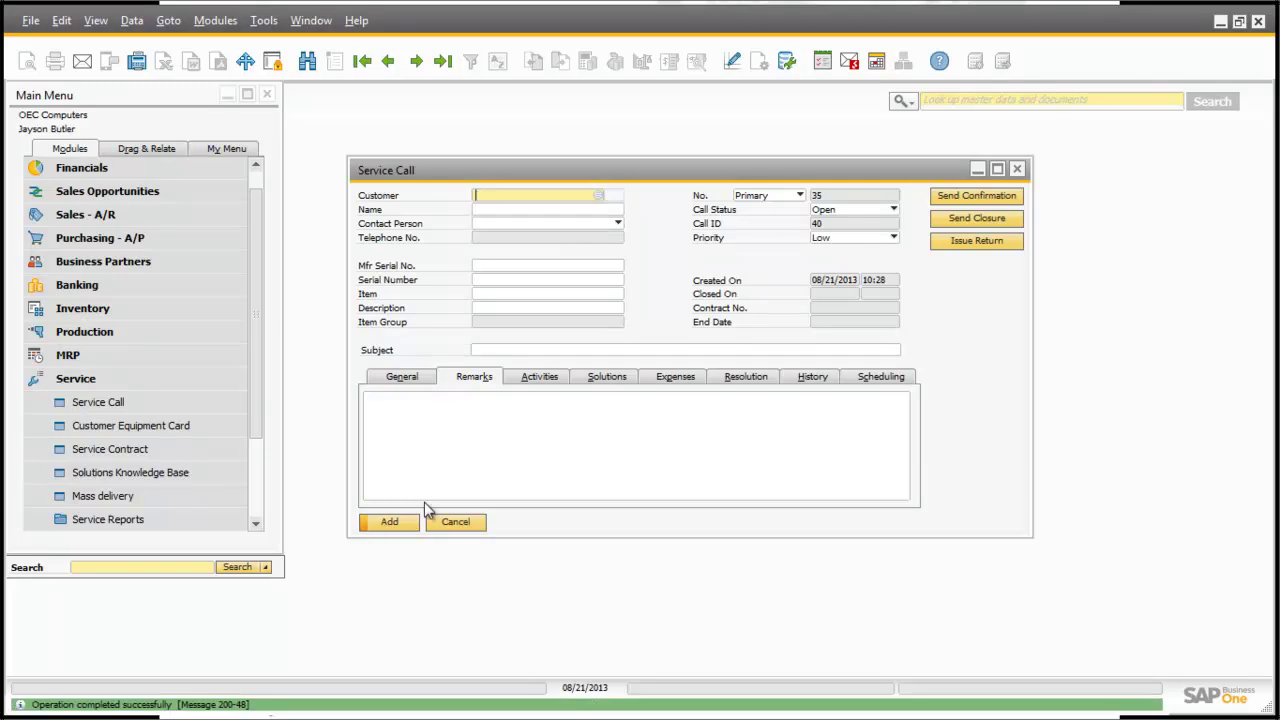
- Send the confirmation email for the service call just added and open its draft in Outlook
key("ctrl+Left")
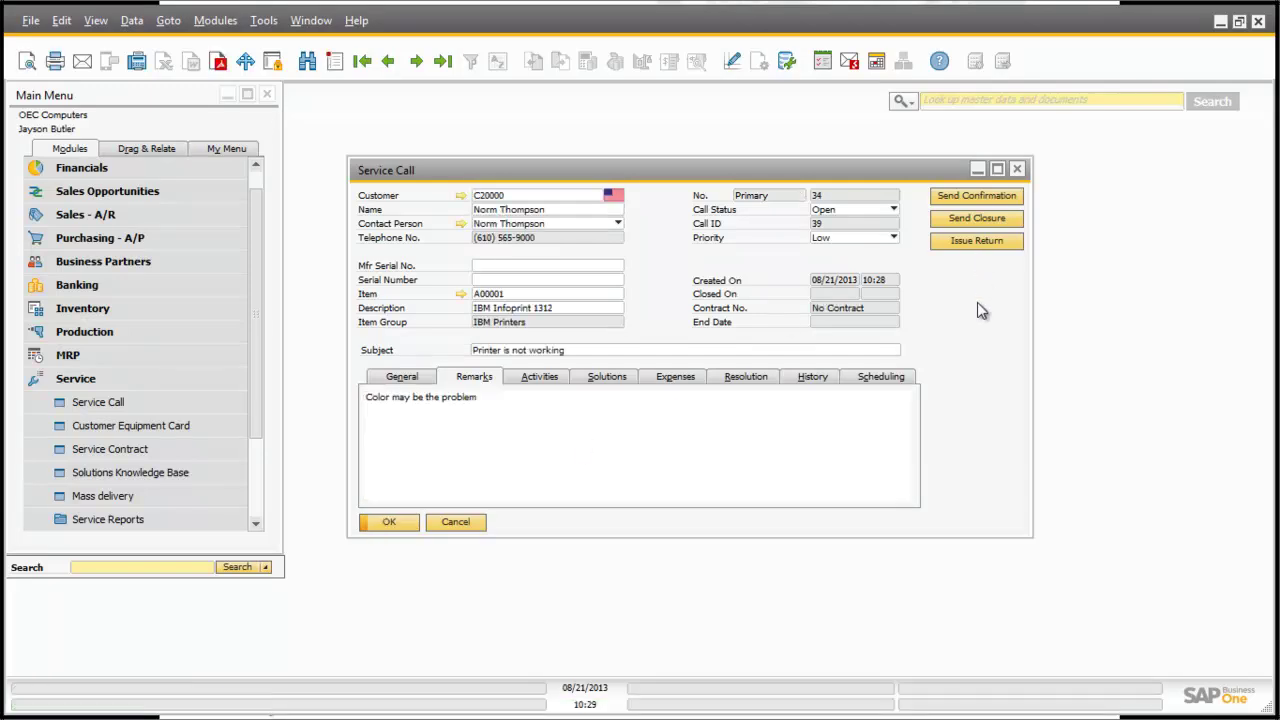
left_click(983, 197)
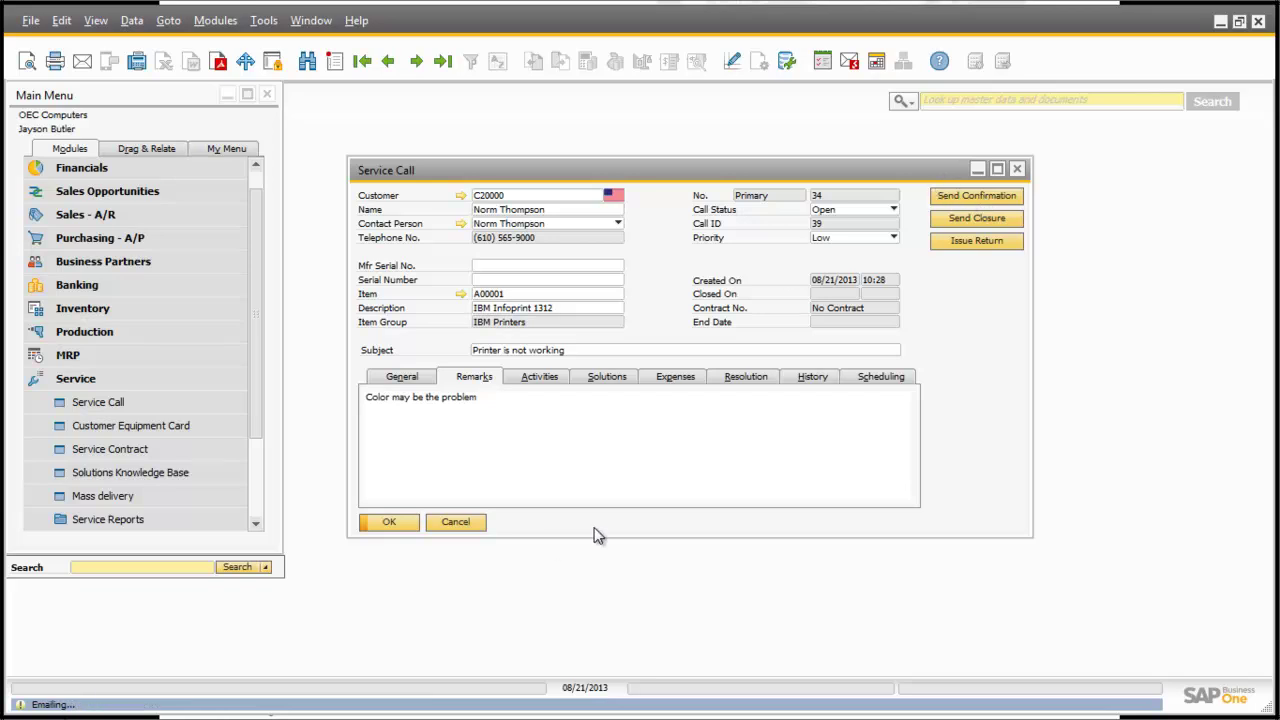
key("alt+Tab")
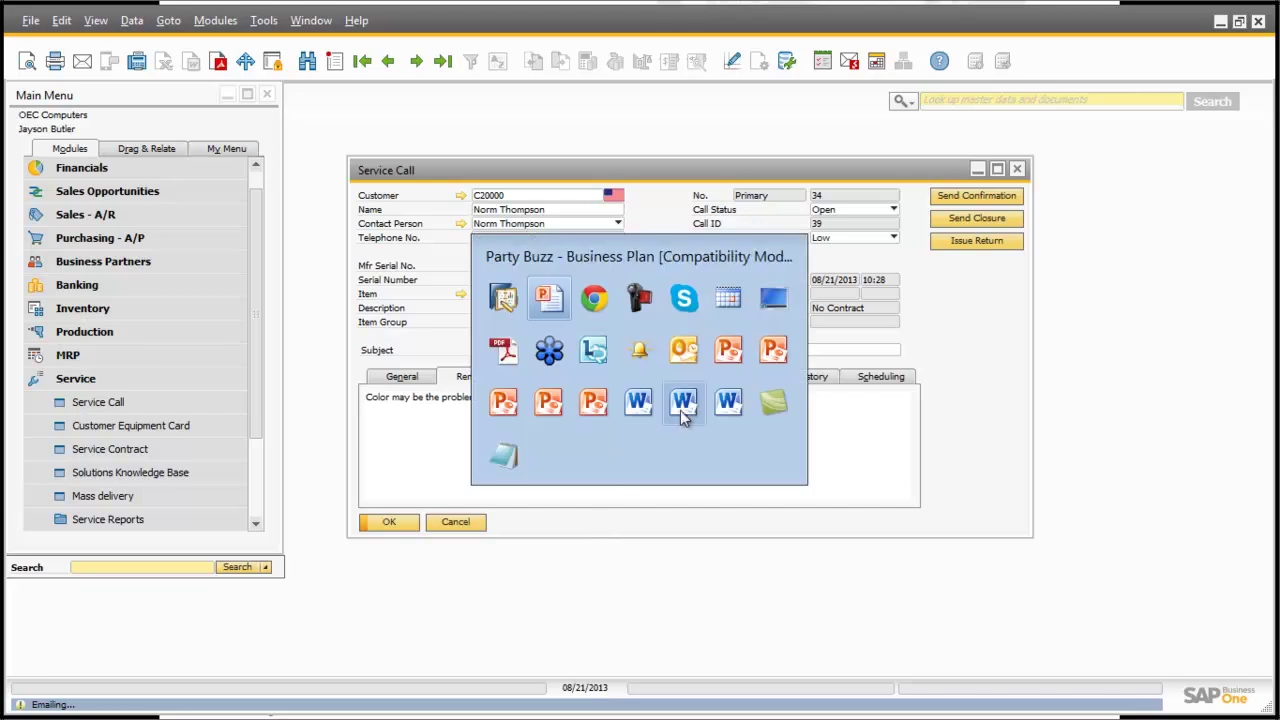
left_click(688, 360)
left_click(310, 236)
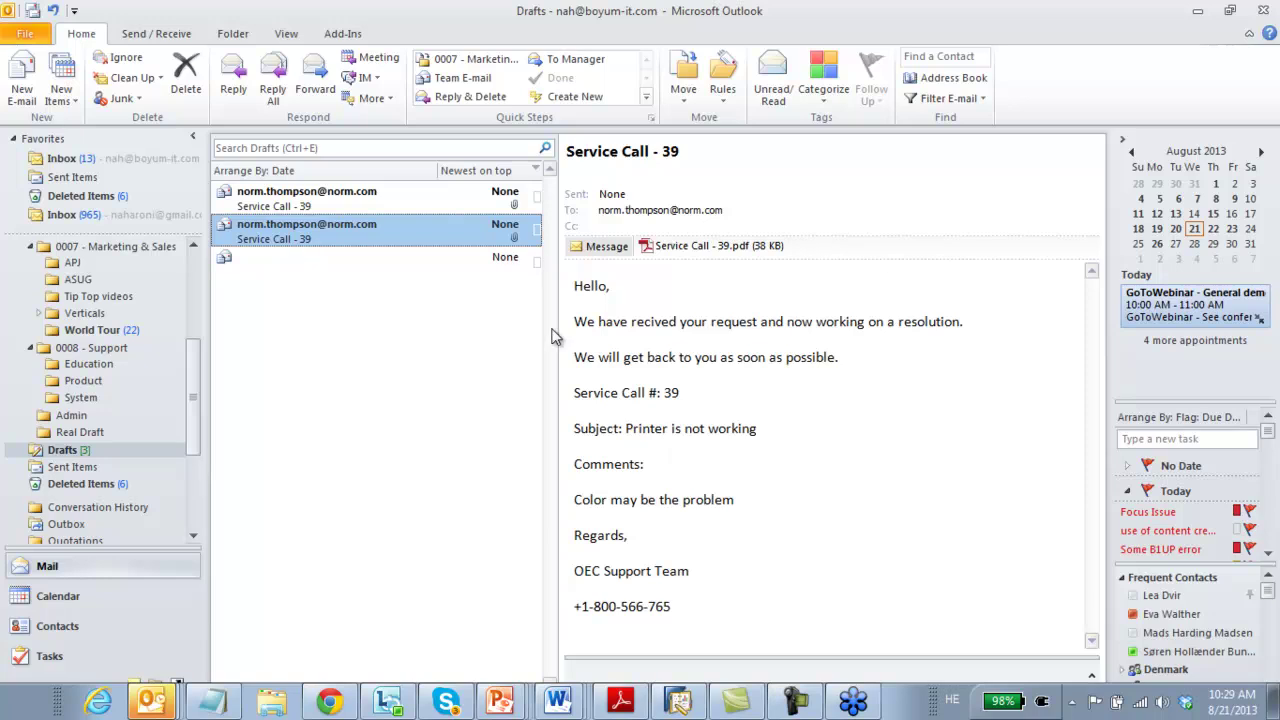
- Review the confirmation draft's message text and its Service Call - 39.pdf attachment, and return to SAP Business One
left_click_drag(581, 366, 735, 609)
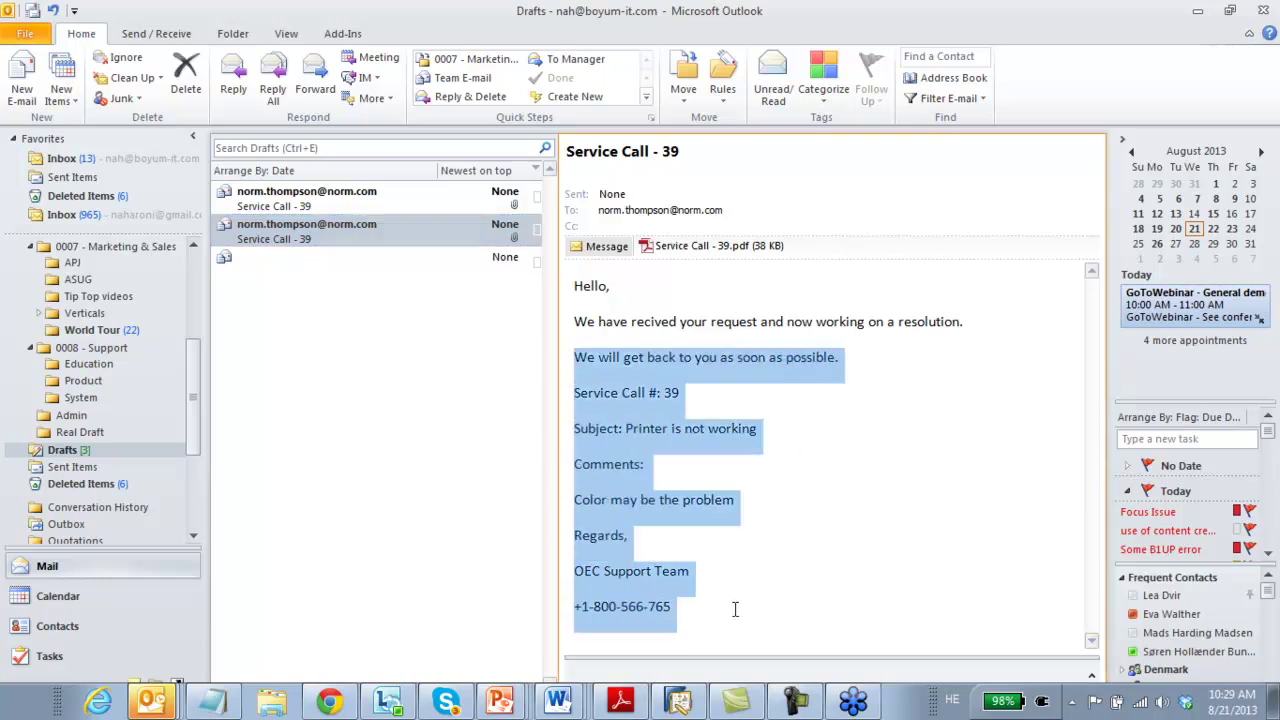
left_click(623, 382)
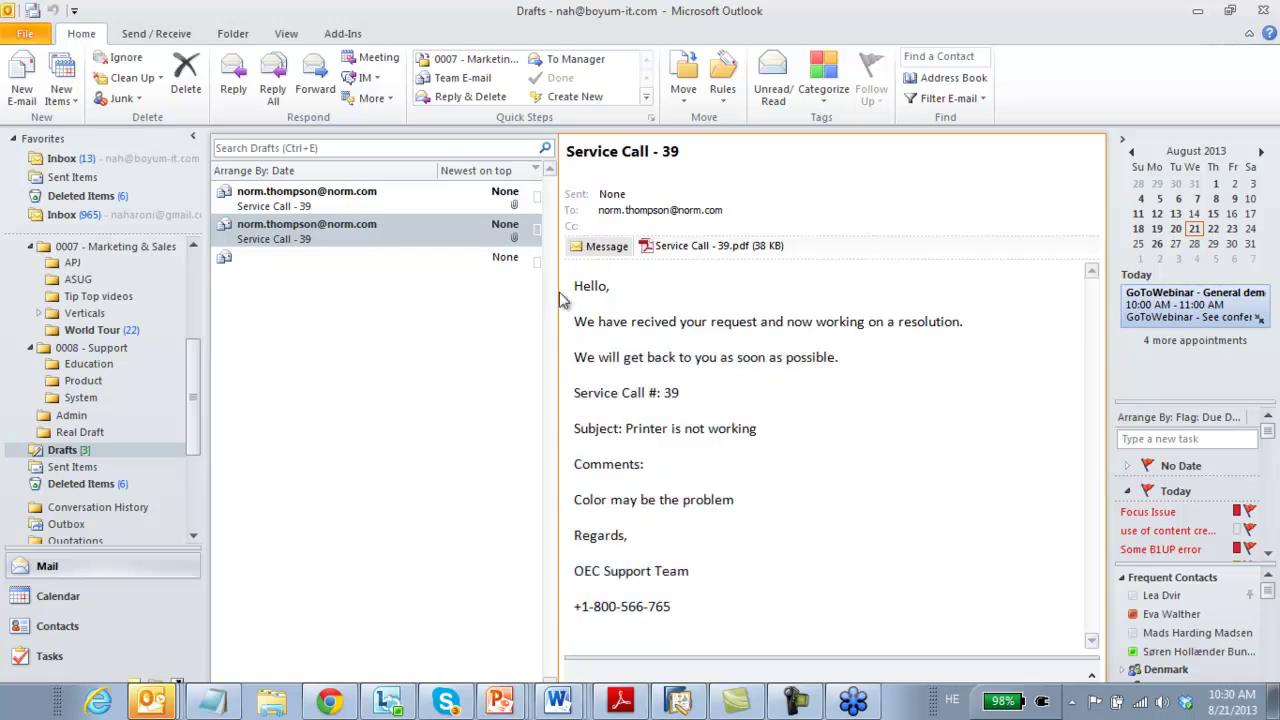
left_click_drag(578, 390, 794, 537)
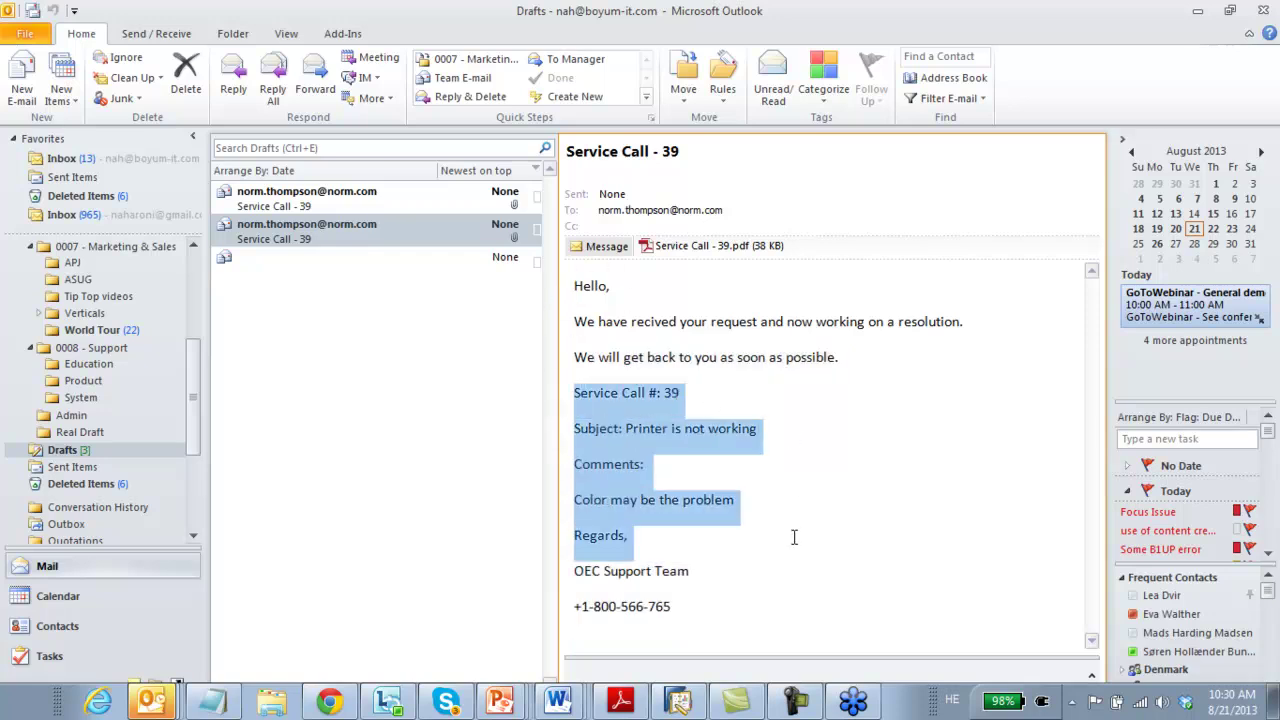
left_click(632, 412)
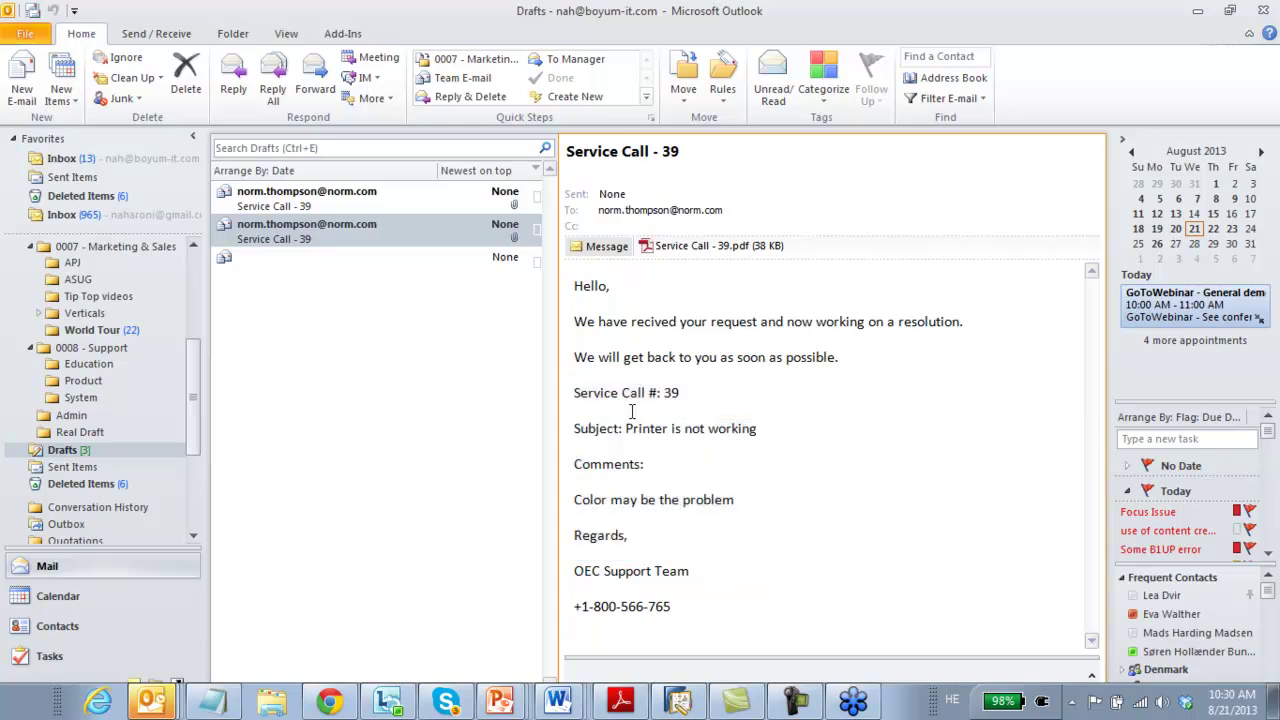
double_click(706, 246)
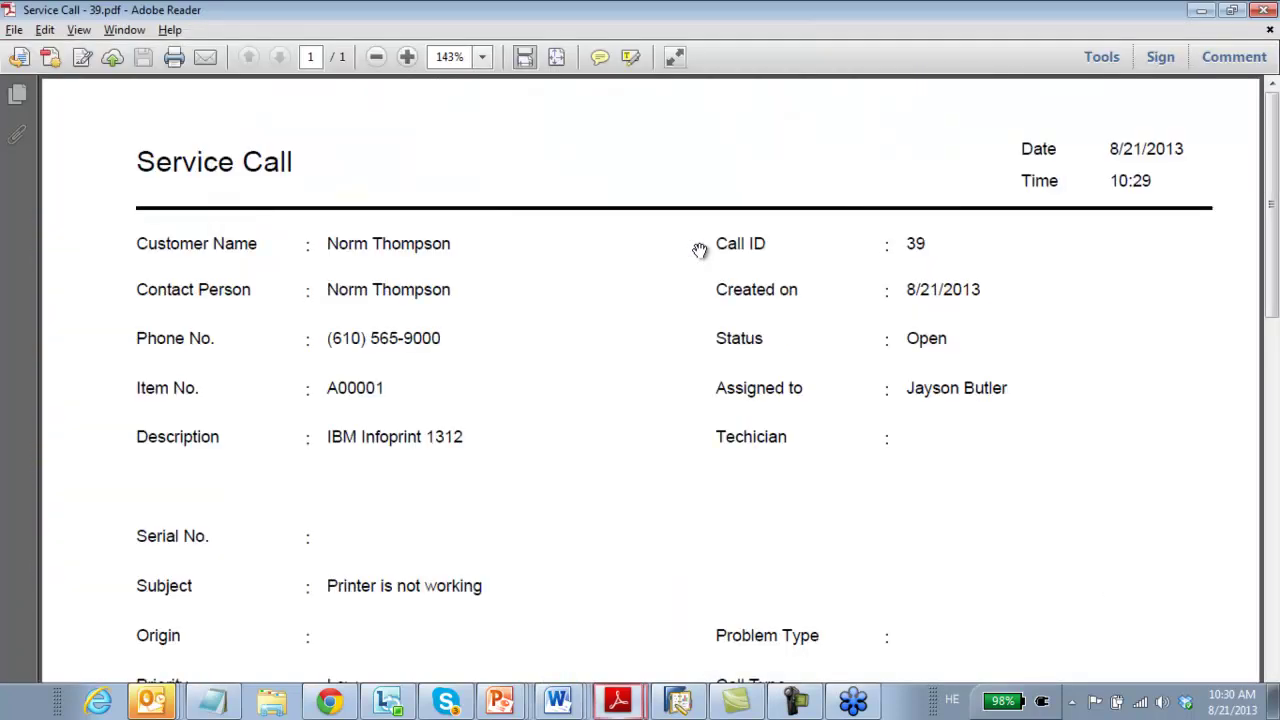
left_click(1268, 8)
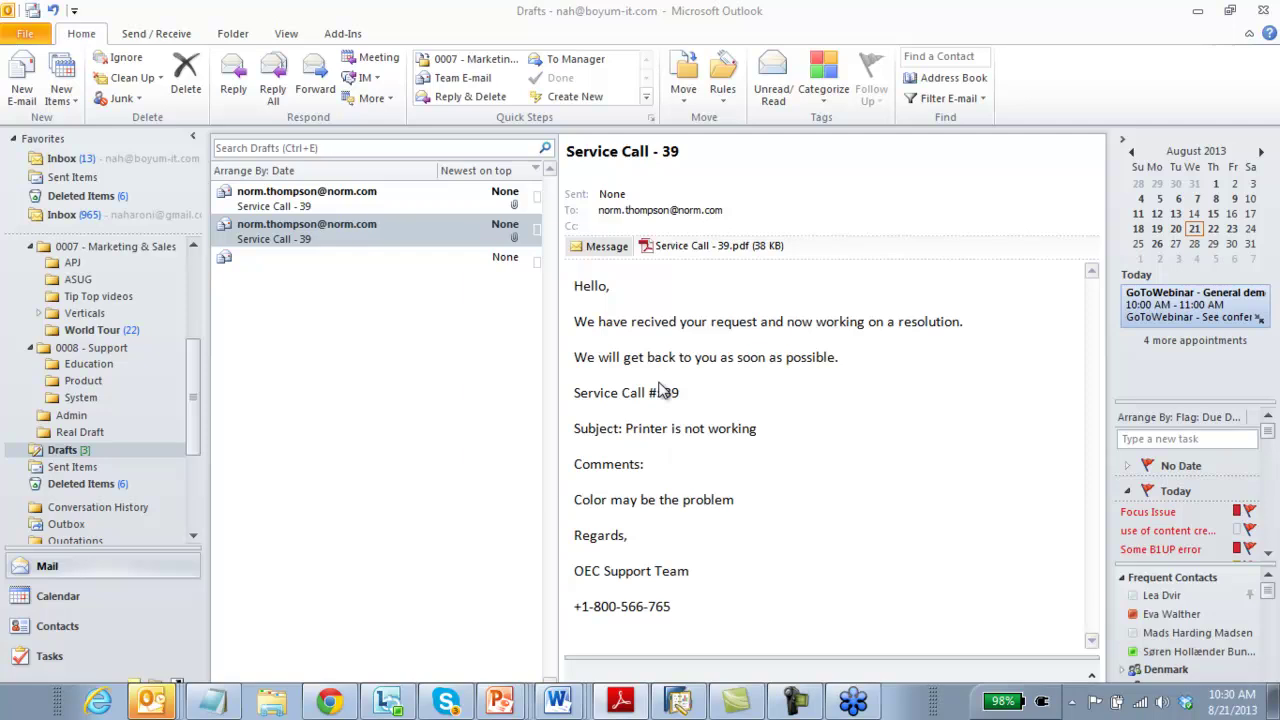
key("alt+Tab")
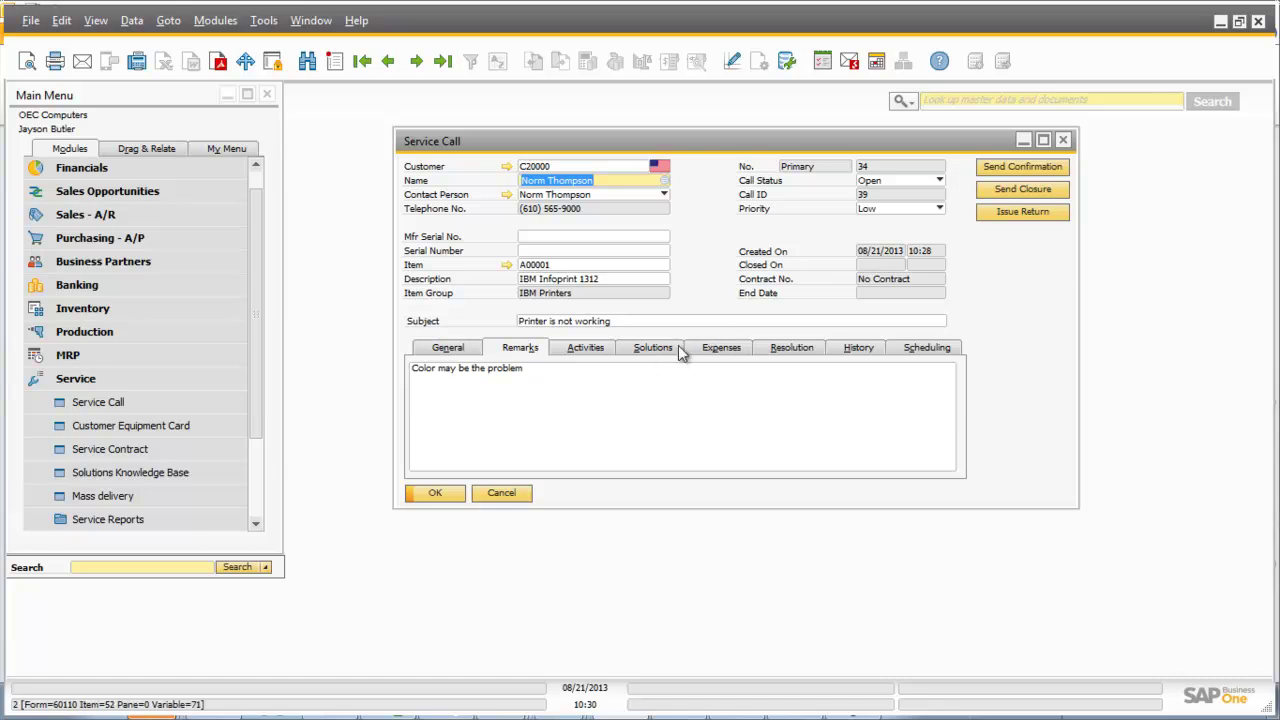
left_click(432, 352)
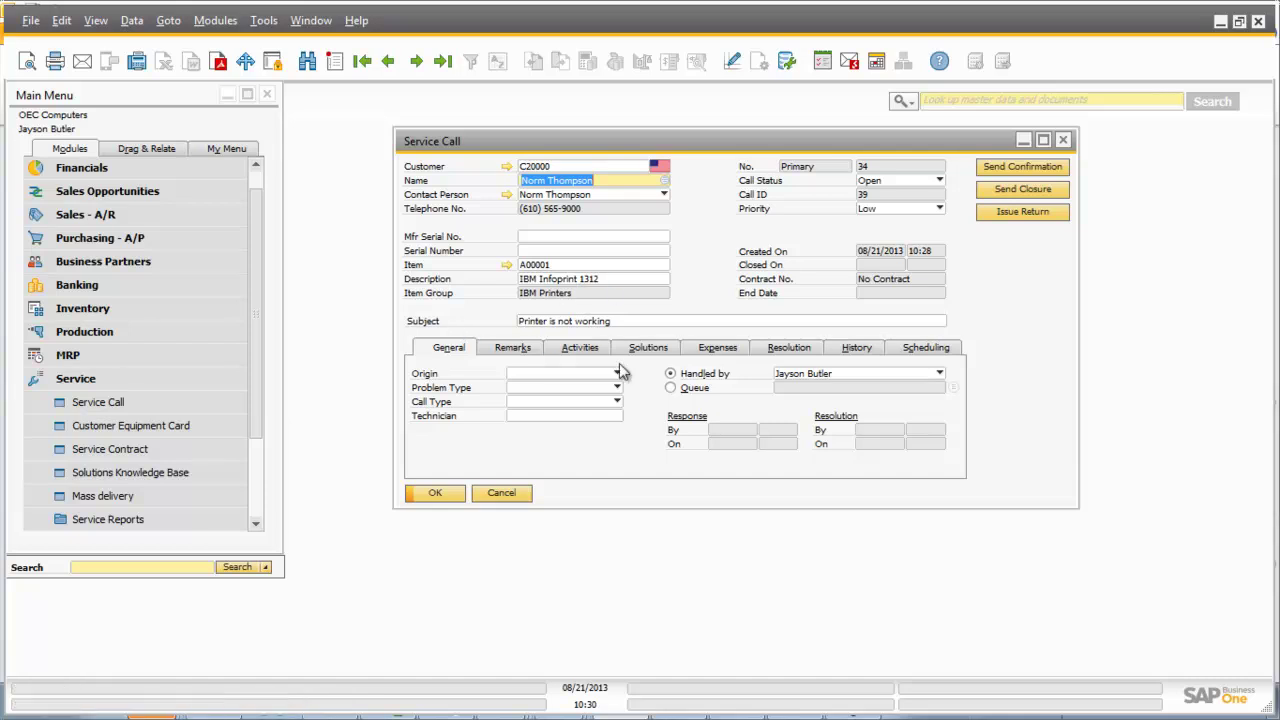
left_click(720, 350)
left_click(890, 492)
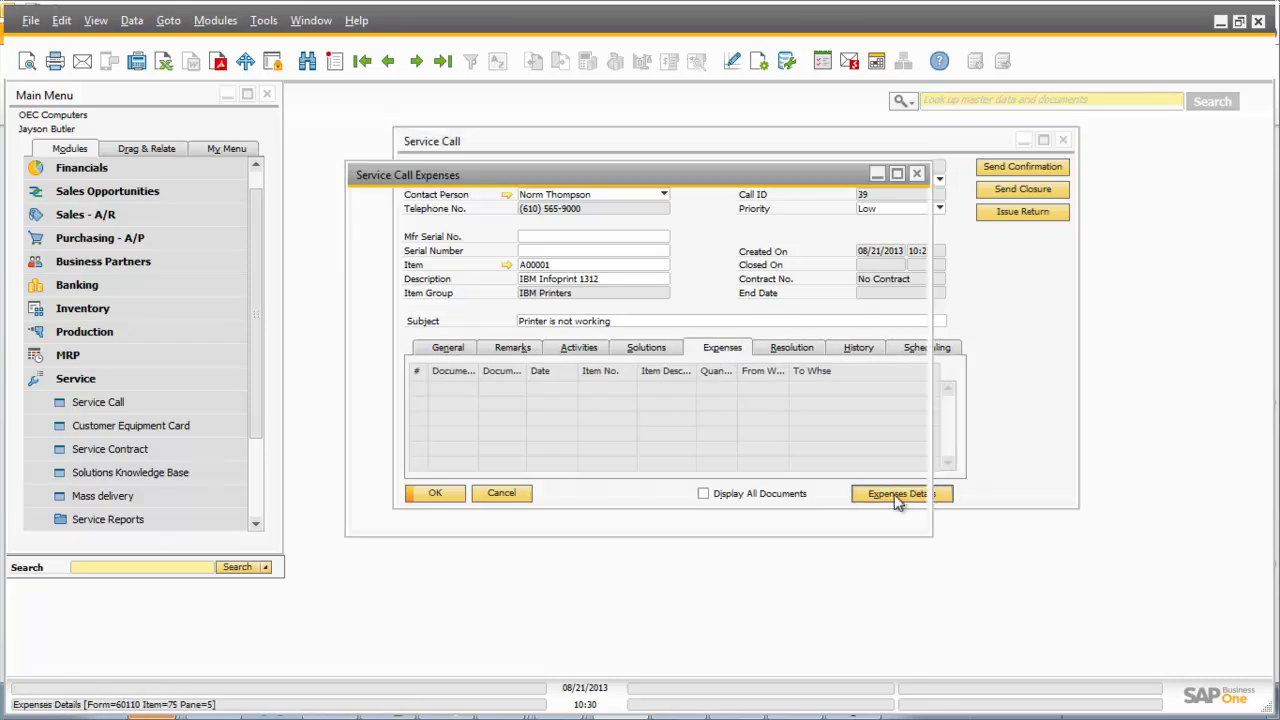
left_click(826, 517)
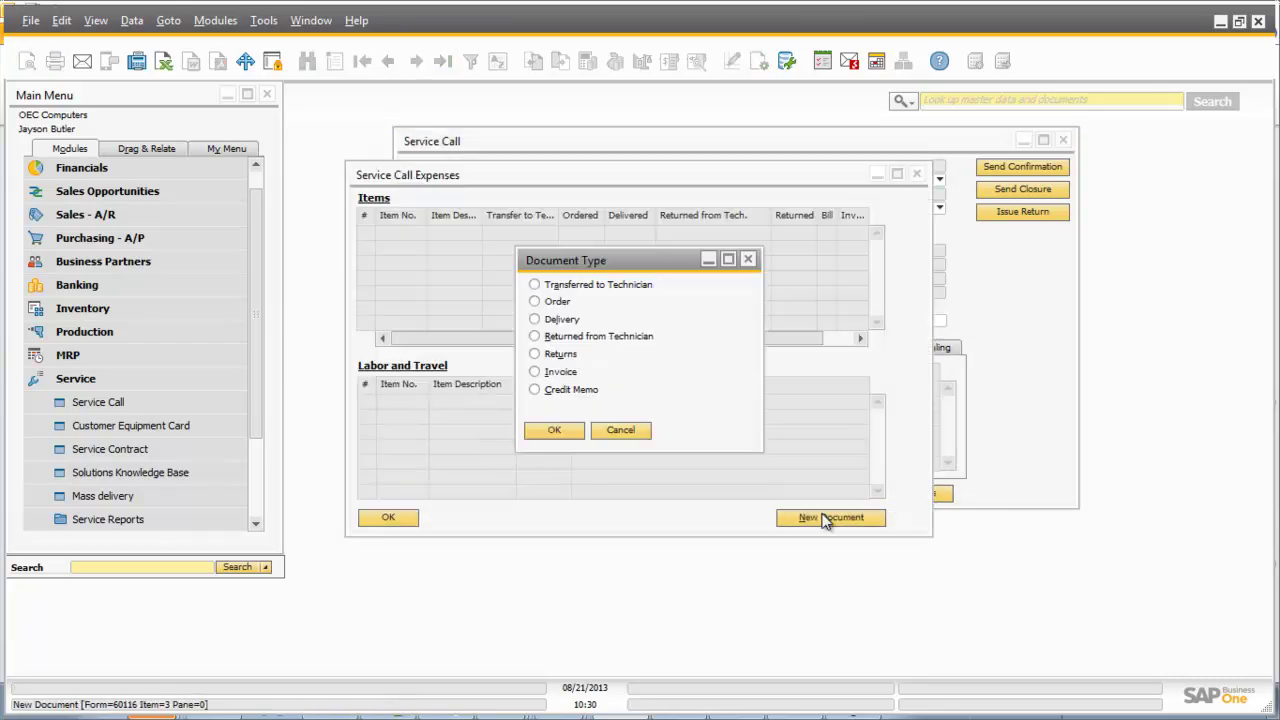
left_click(535, 354)
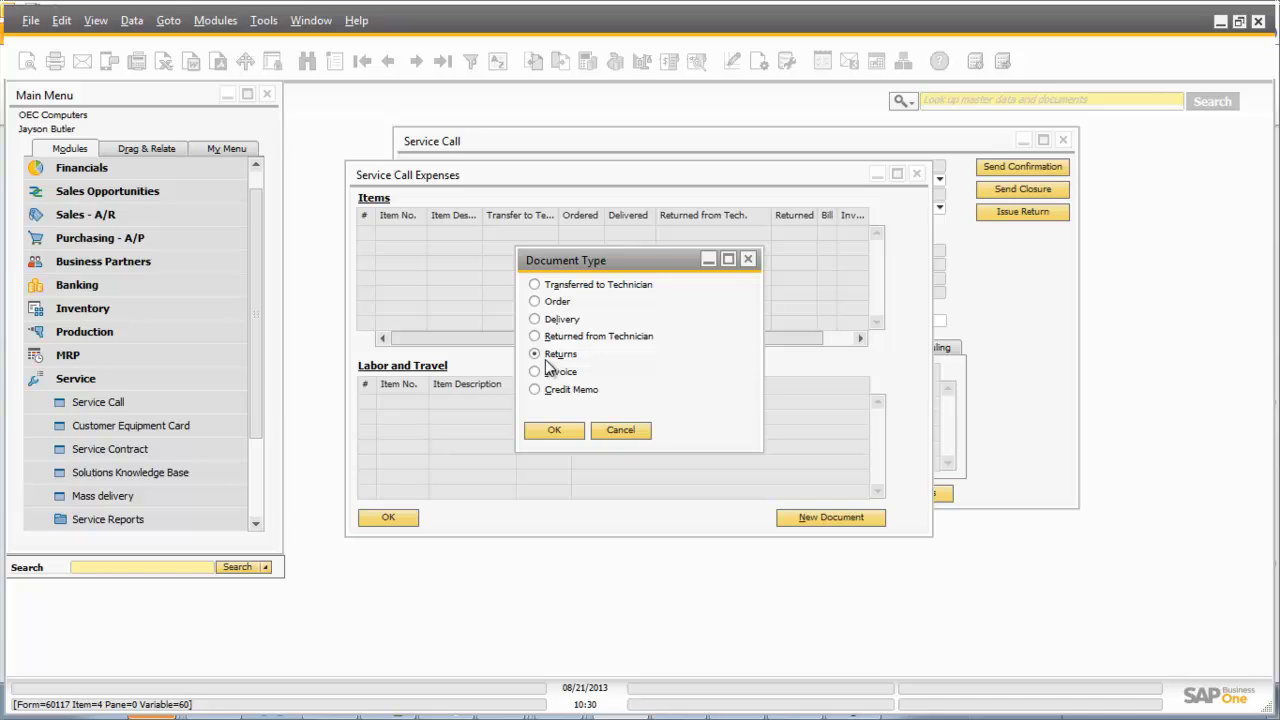
left_click(568, 433)
left_click(904, 95)
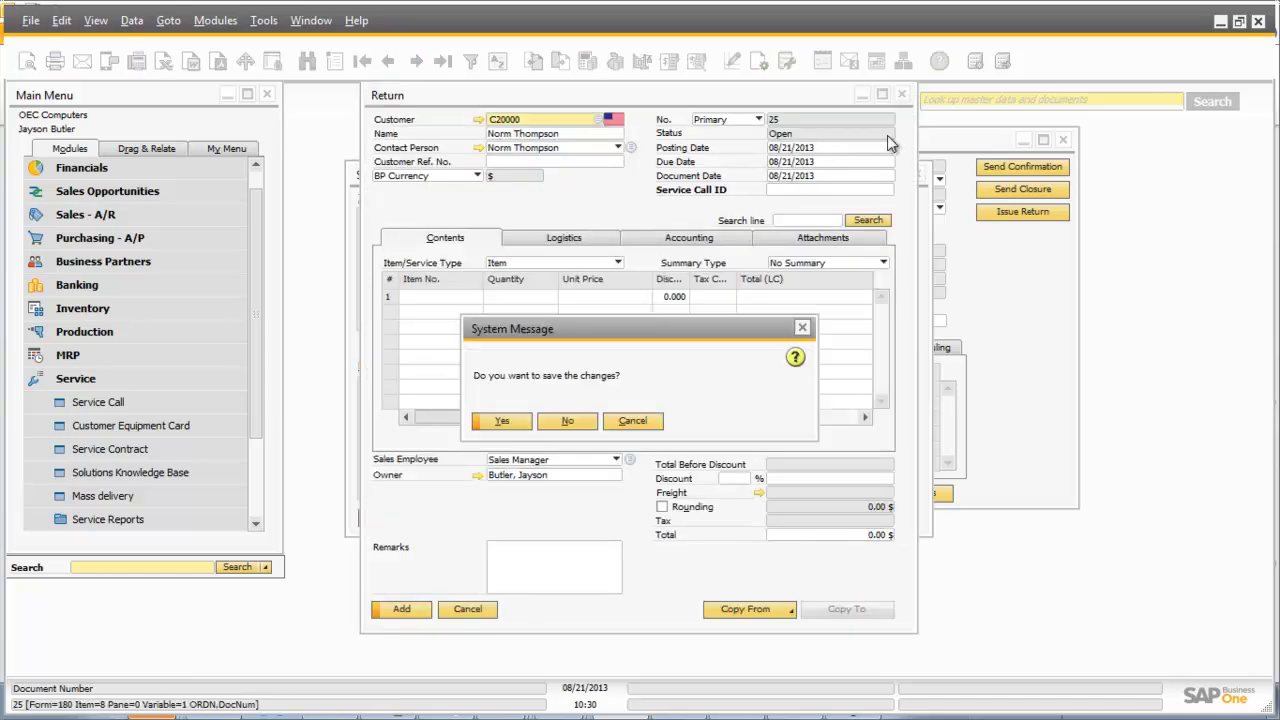
left_click(801, 328)
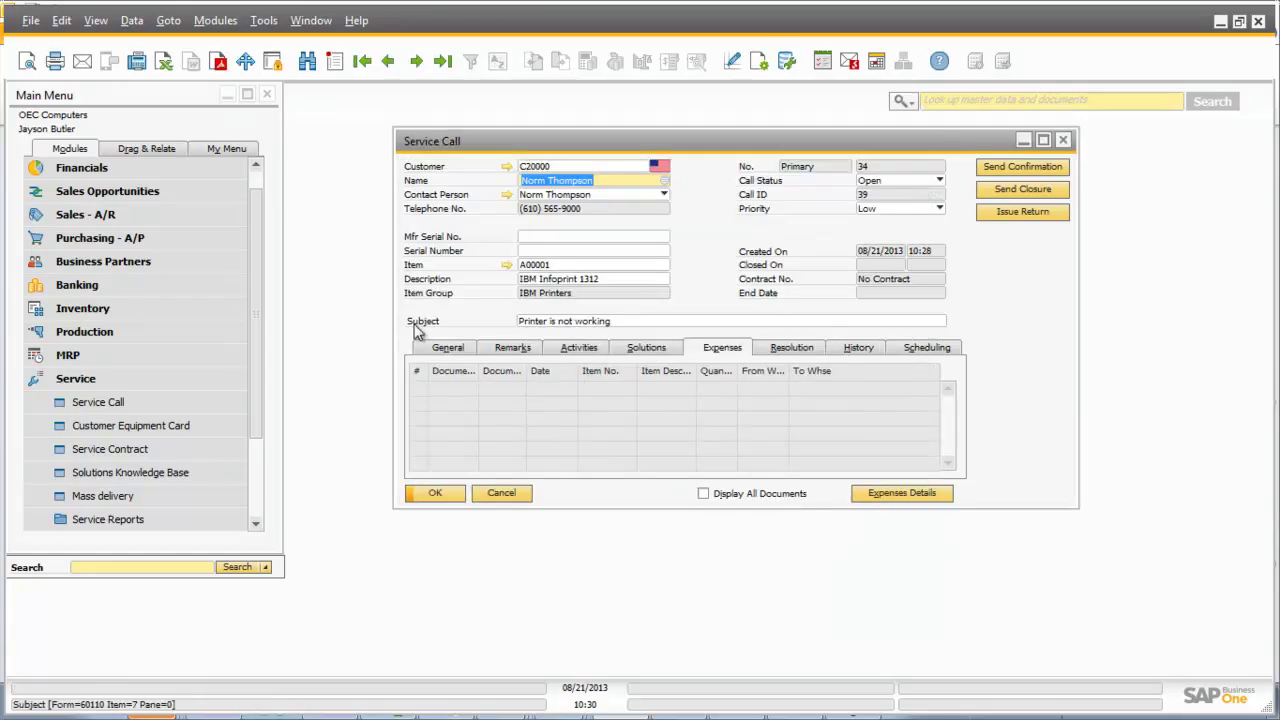
- Issue a return directly from the service call with its custom function and accept the contract warning
left_click(440, 348)
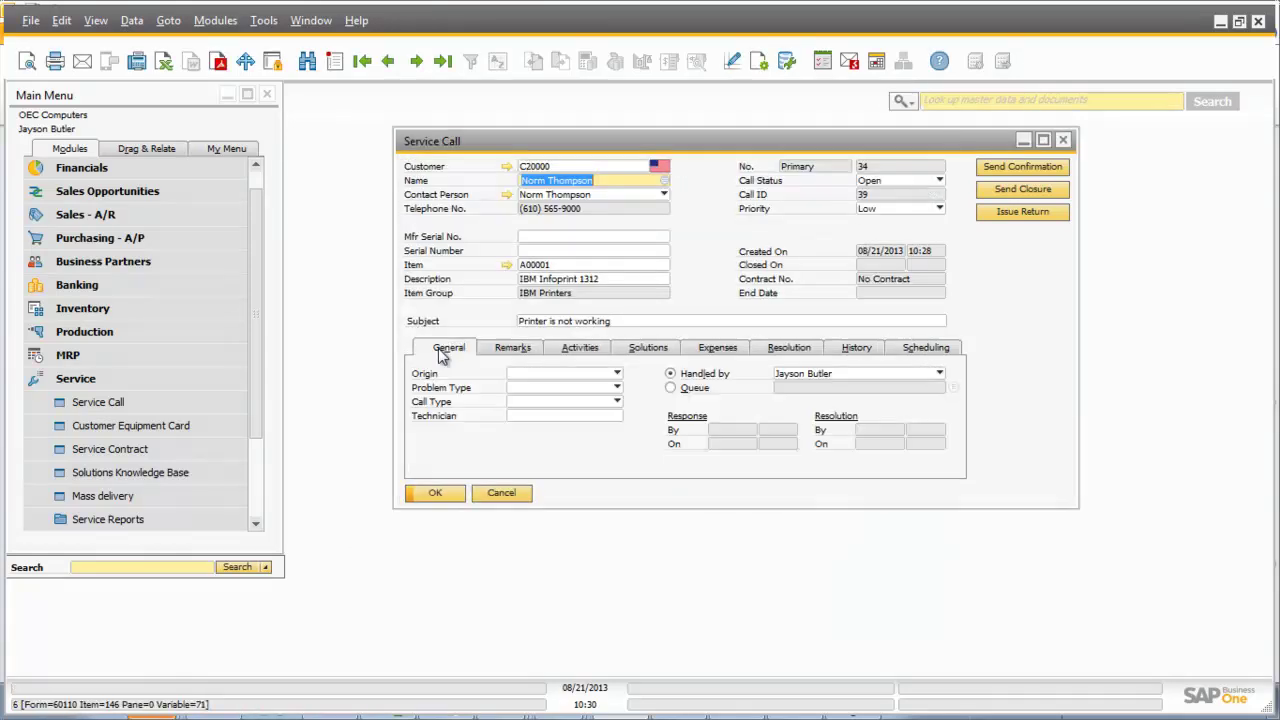
left_click(1036, 210)
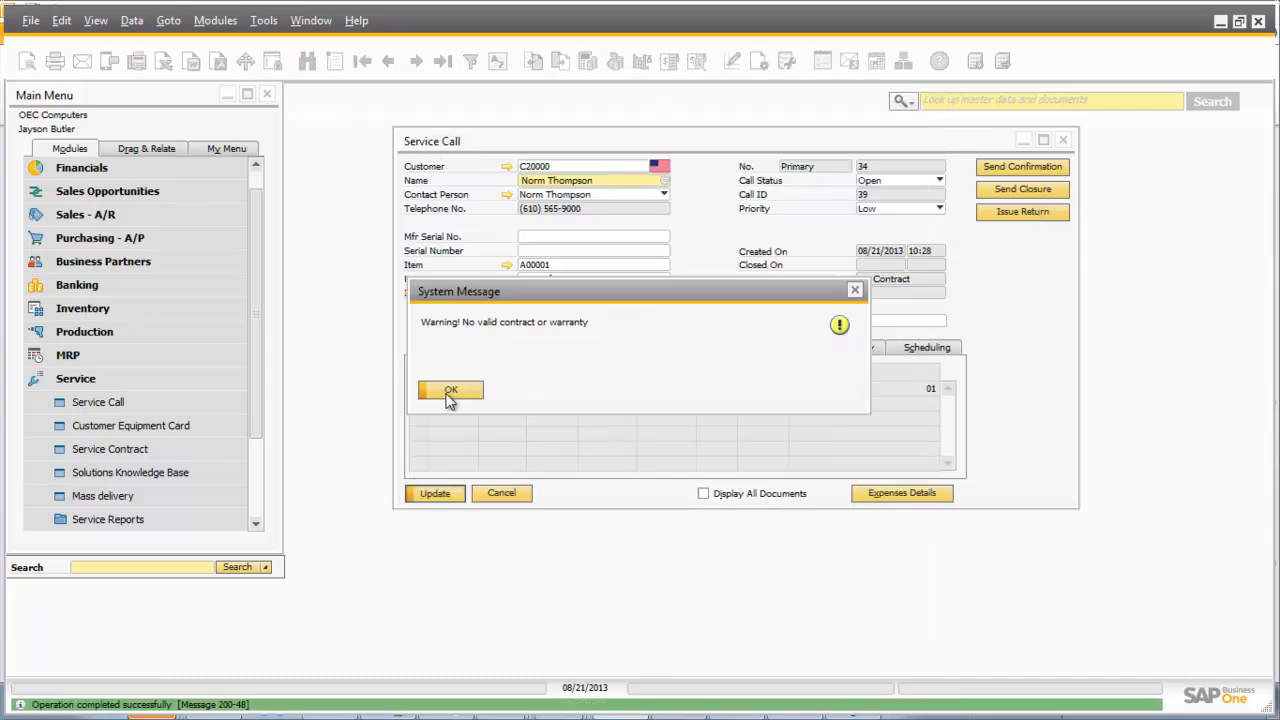
left_click(446, 392)
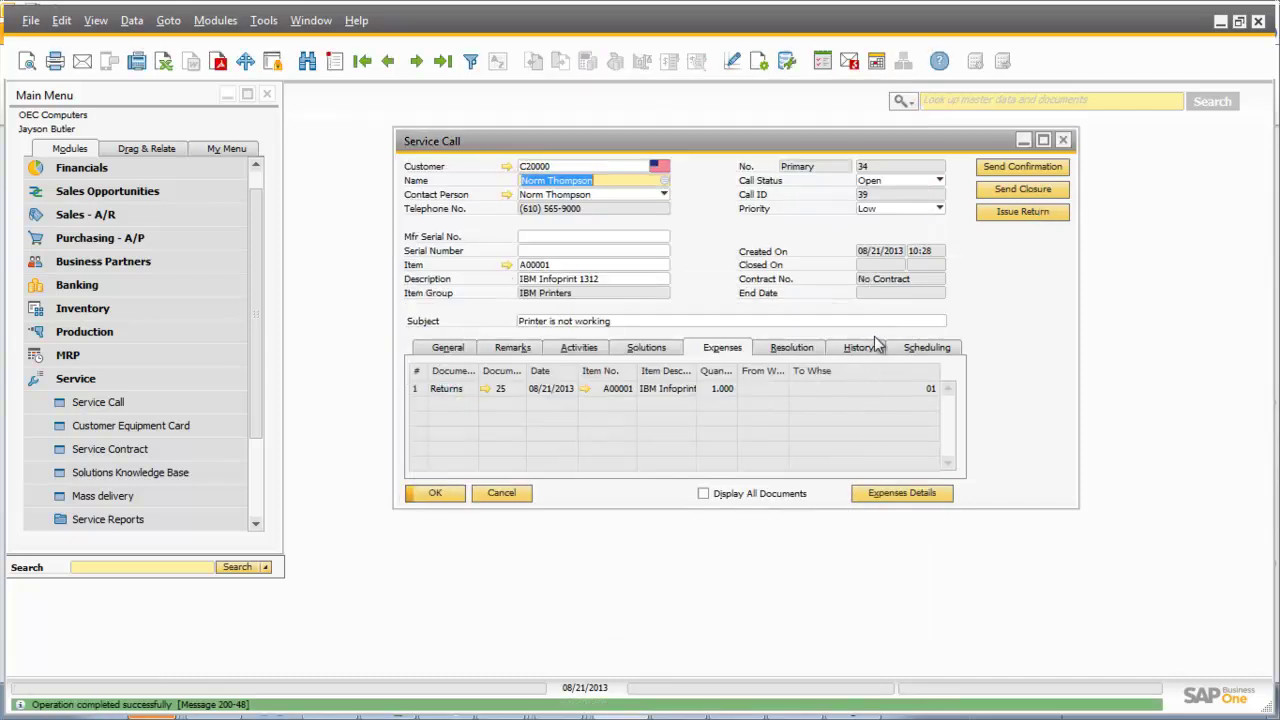
- Examine the return document listed in the service call's expenses and its linked Service Call ID, and close the opened windows
left_click(437, 389)
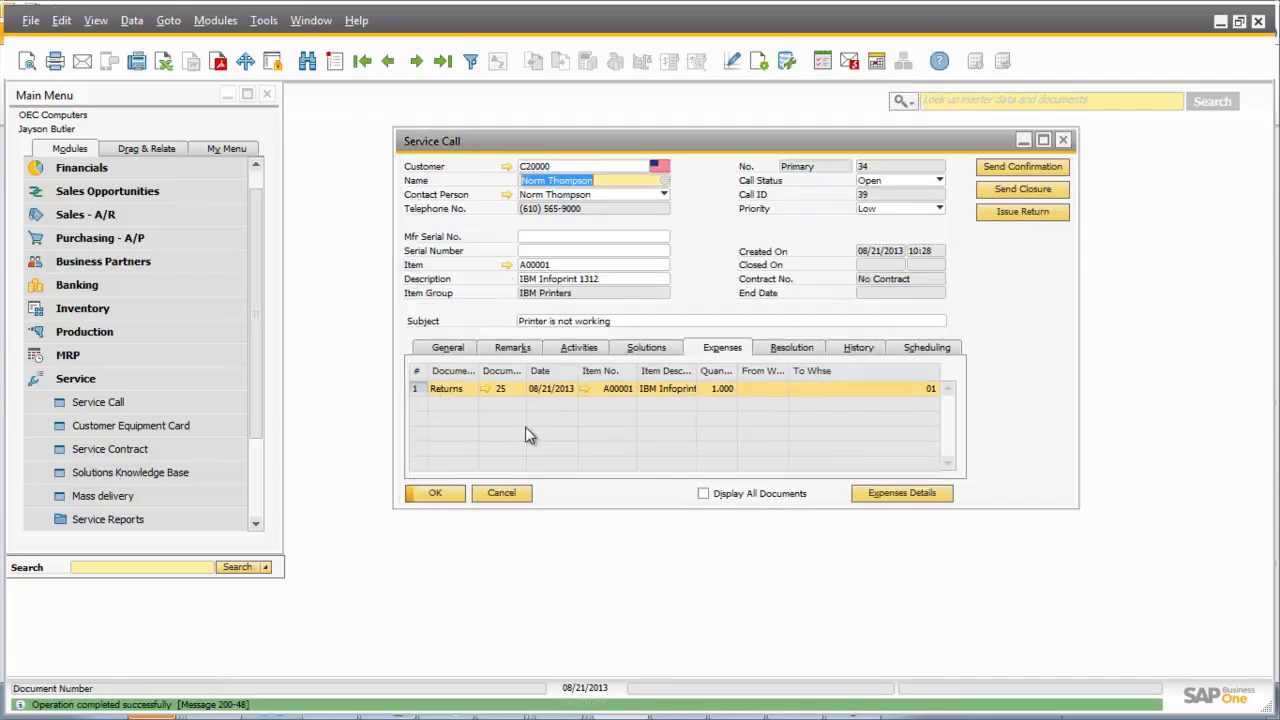
left_click(482, 388)
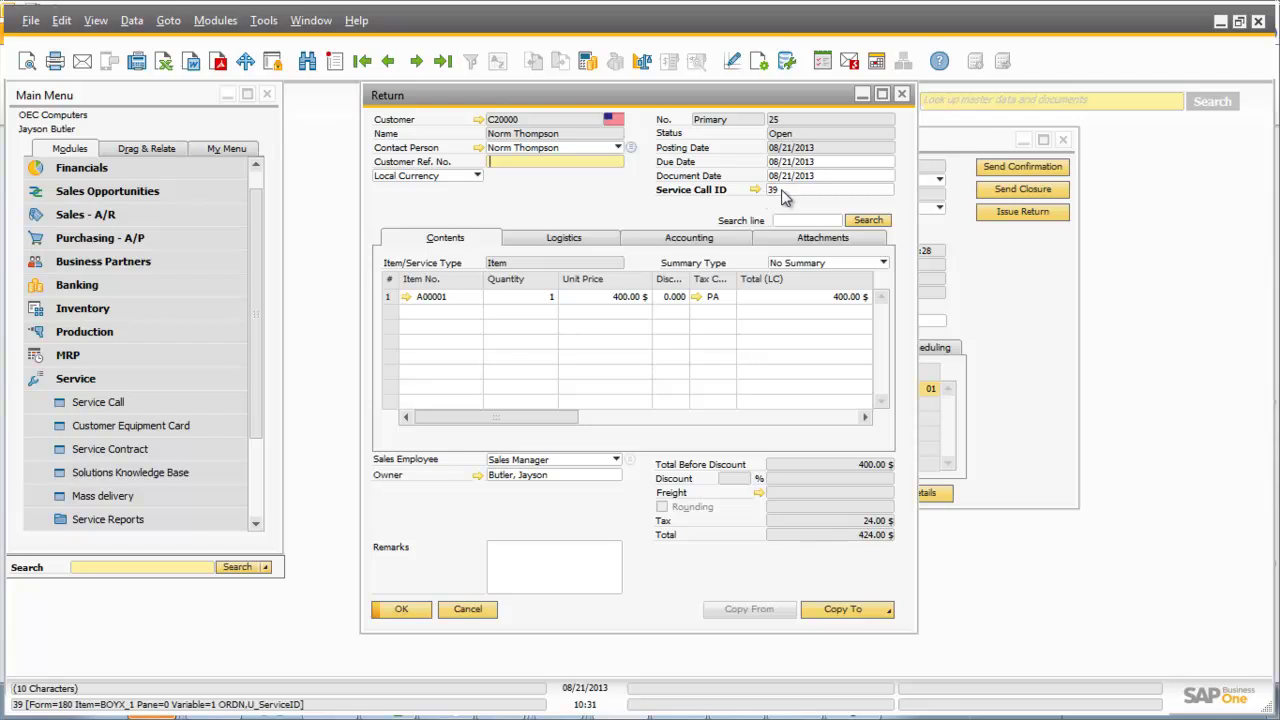
left_click_drag(738, 103, 768, 233)
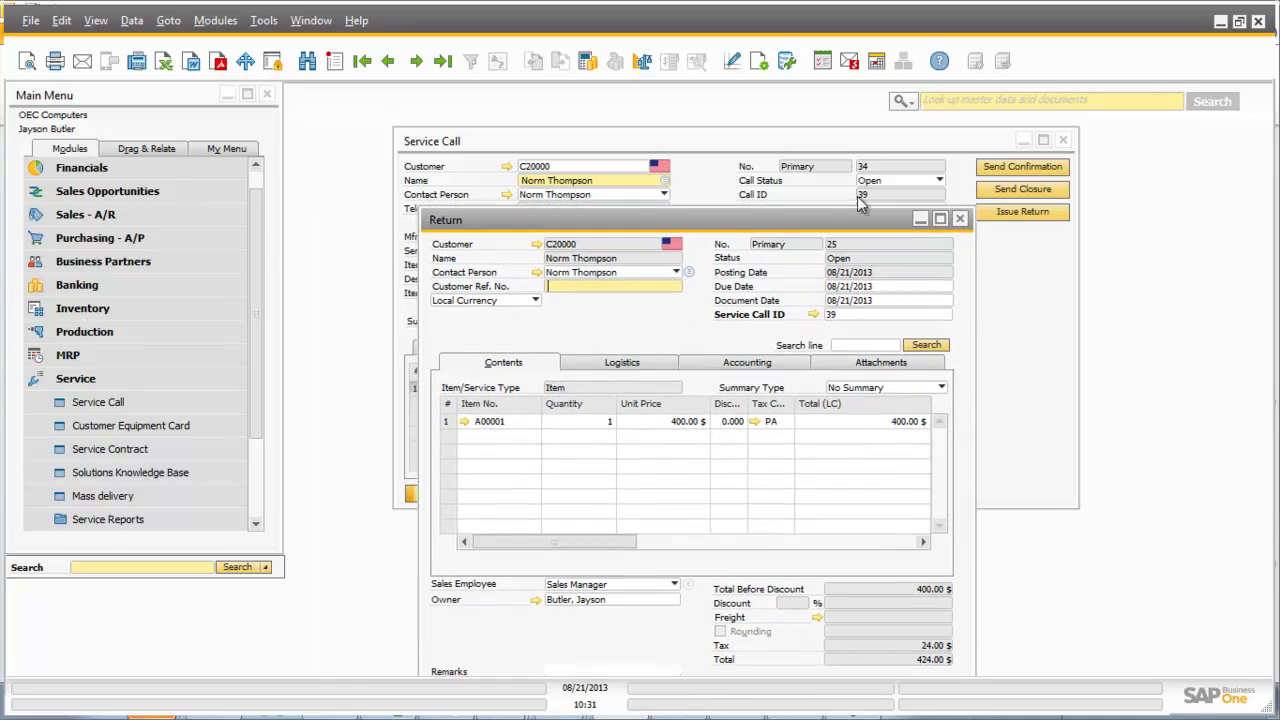
left_click(814, 315)
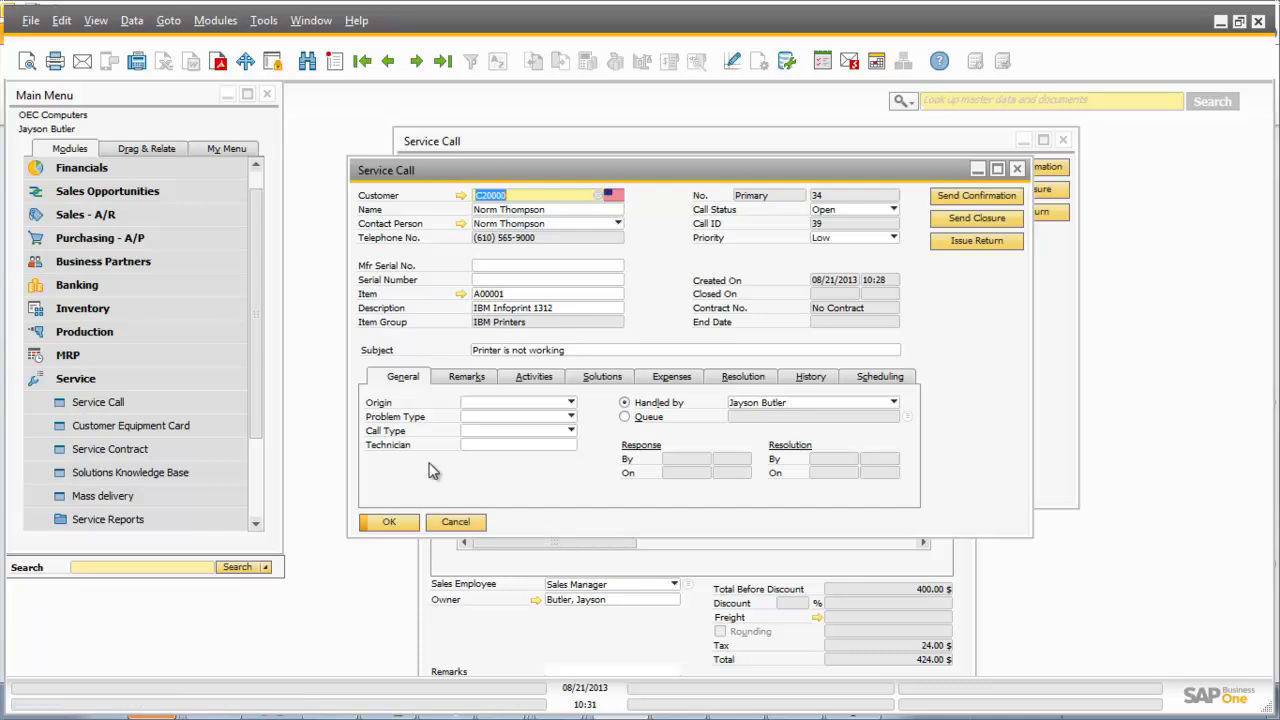
left_click(450, 521)
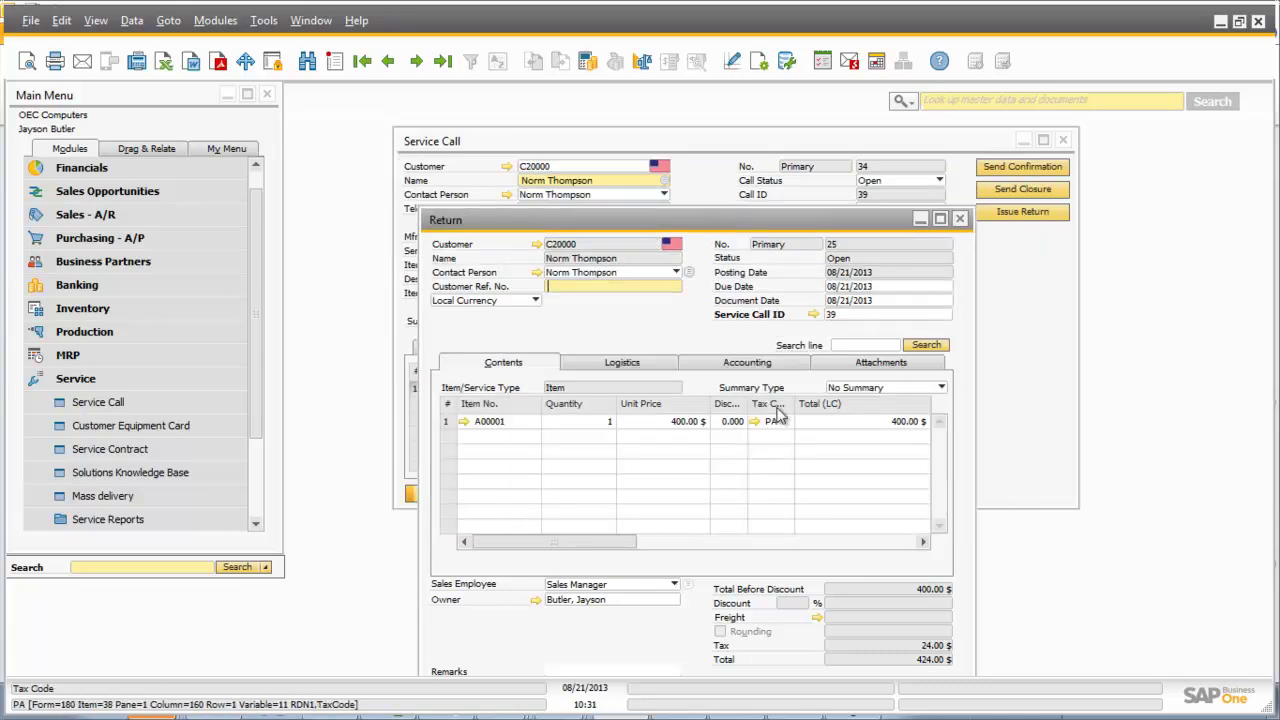
left_click(959, 220)
- Enter the resolution "item was returned" and update the service call, accepting the contract warning
left_click(440, 350)
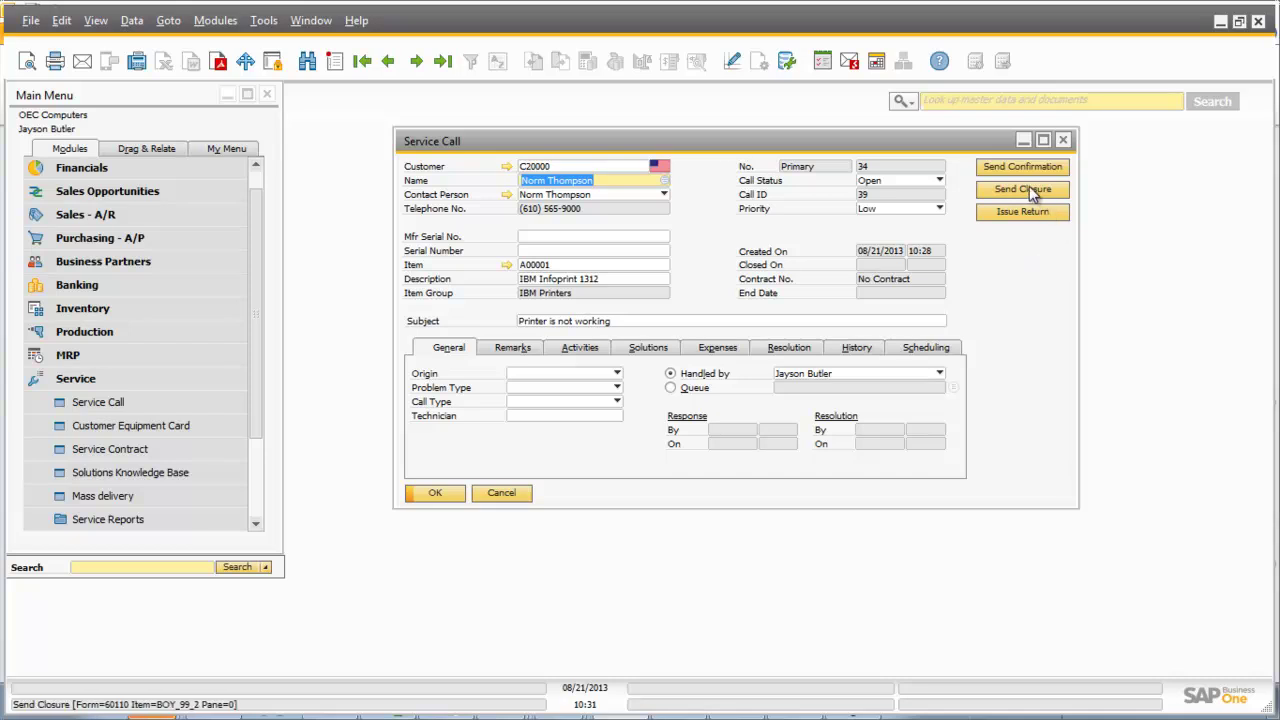
left_click(725, 346)
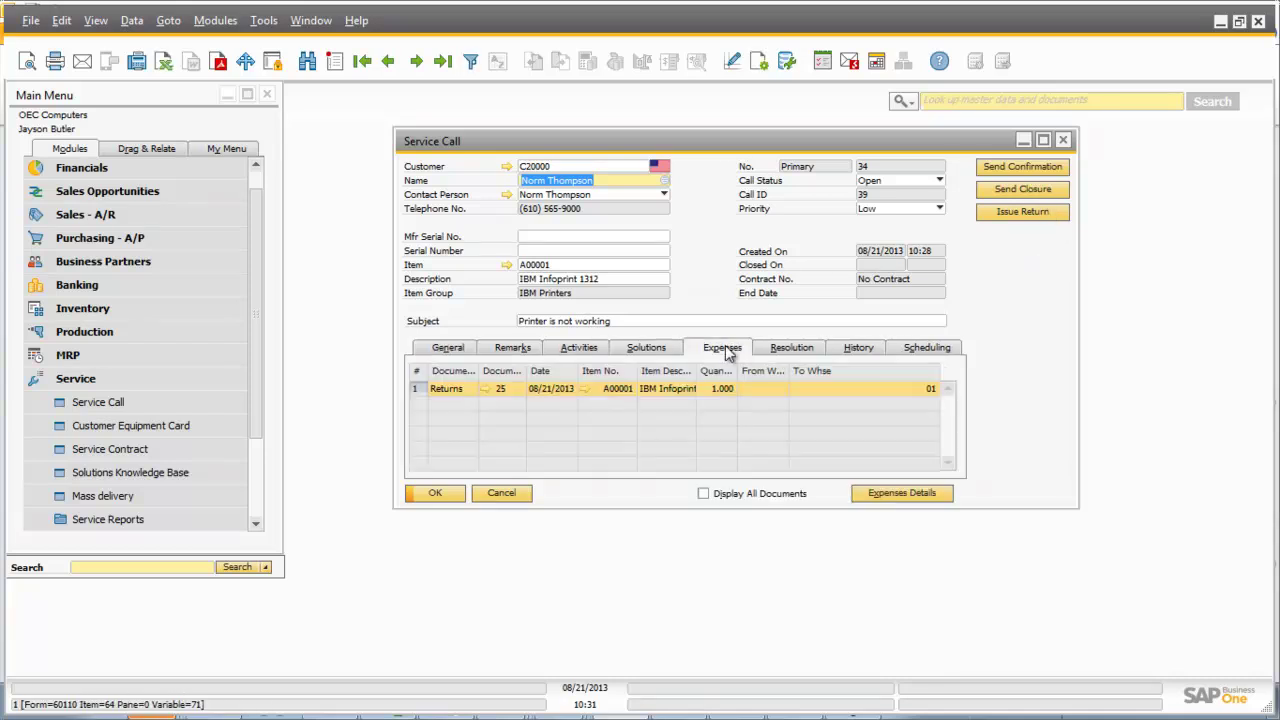
left_click(792, 347)
left_click(601, 411)
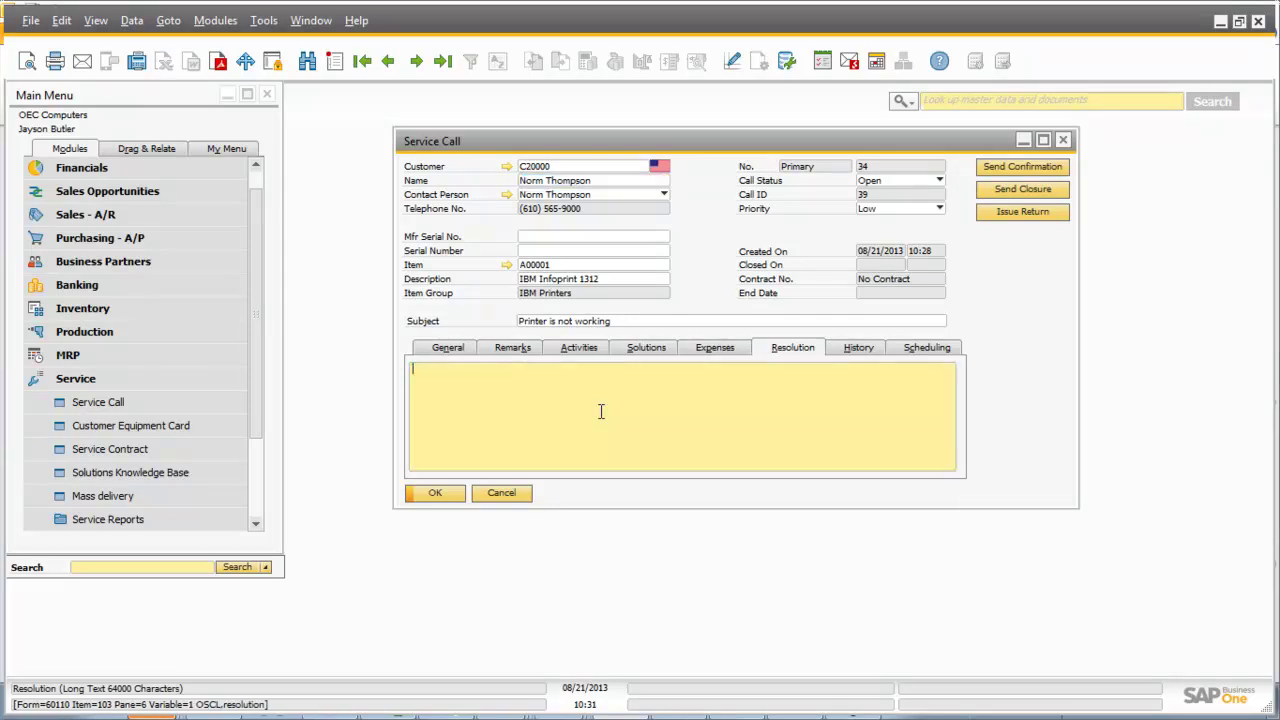
type("Item was returned")
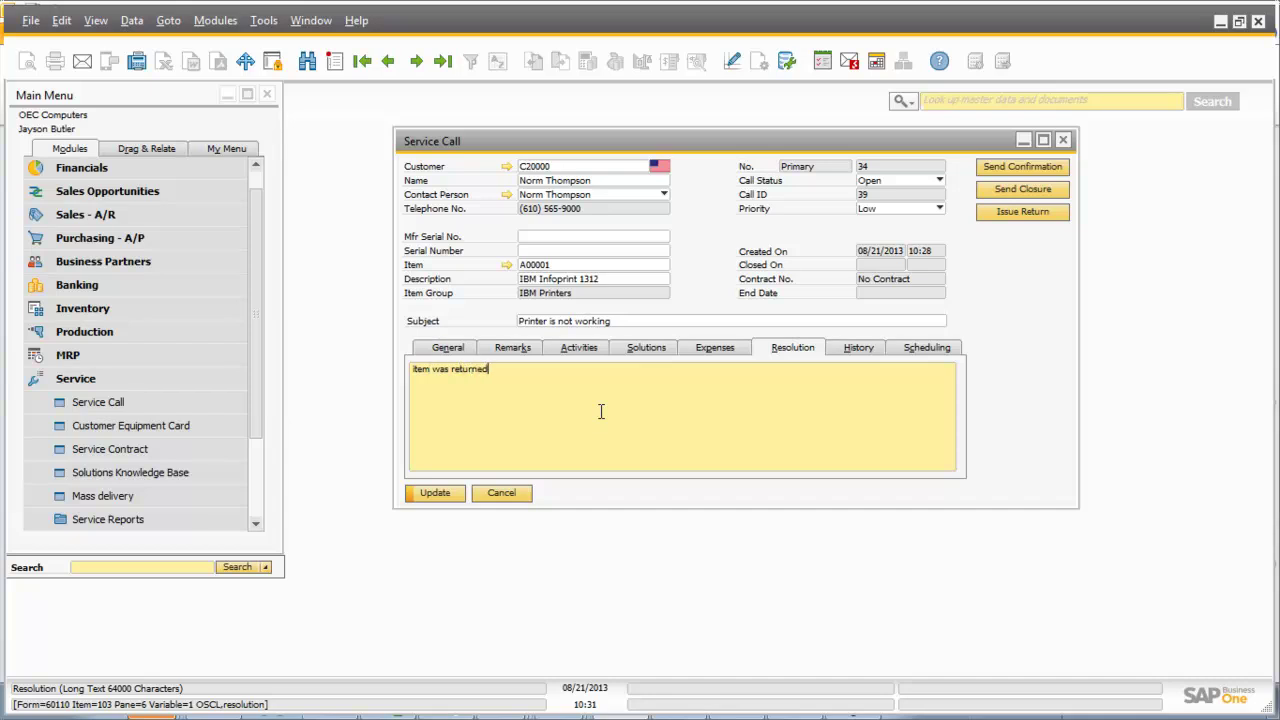
left_click(431, 492)
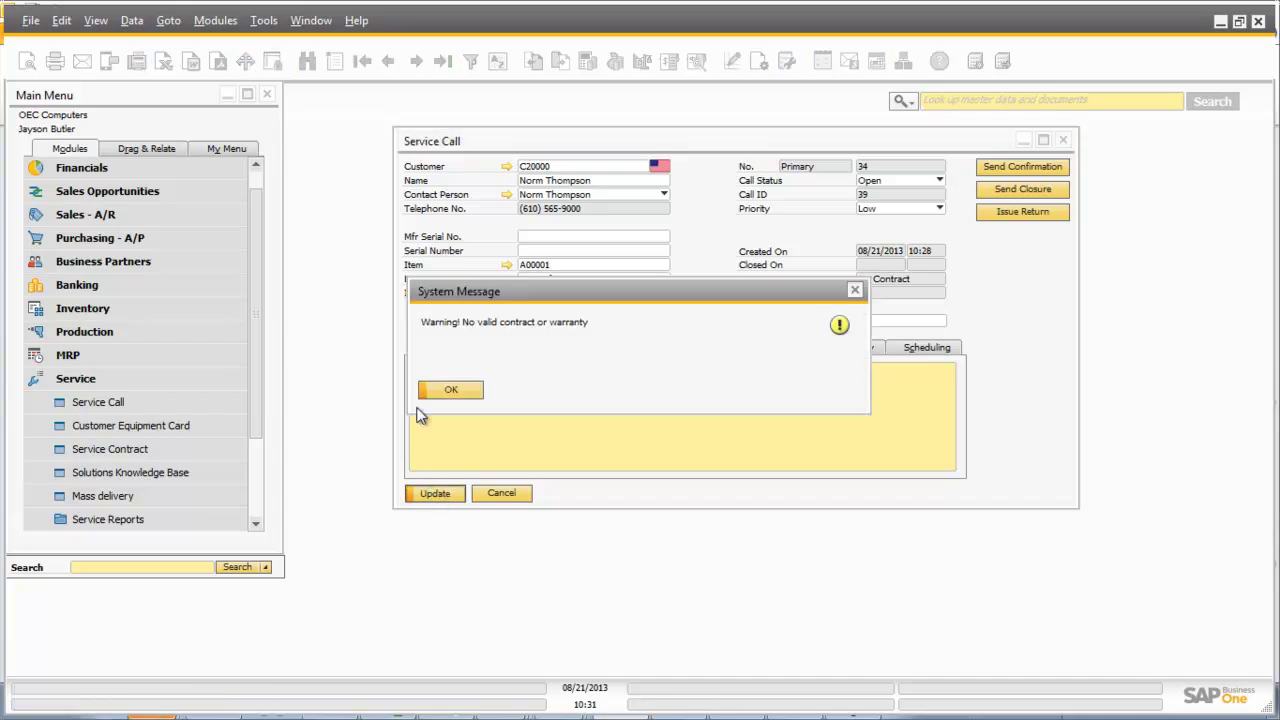
left_click(452, 389)
- Send the service call's closure email and review its draft in Outlook
left_click(1018, 190)
key("alt+Tab")
key("alt+Tab")
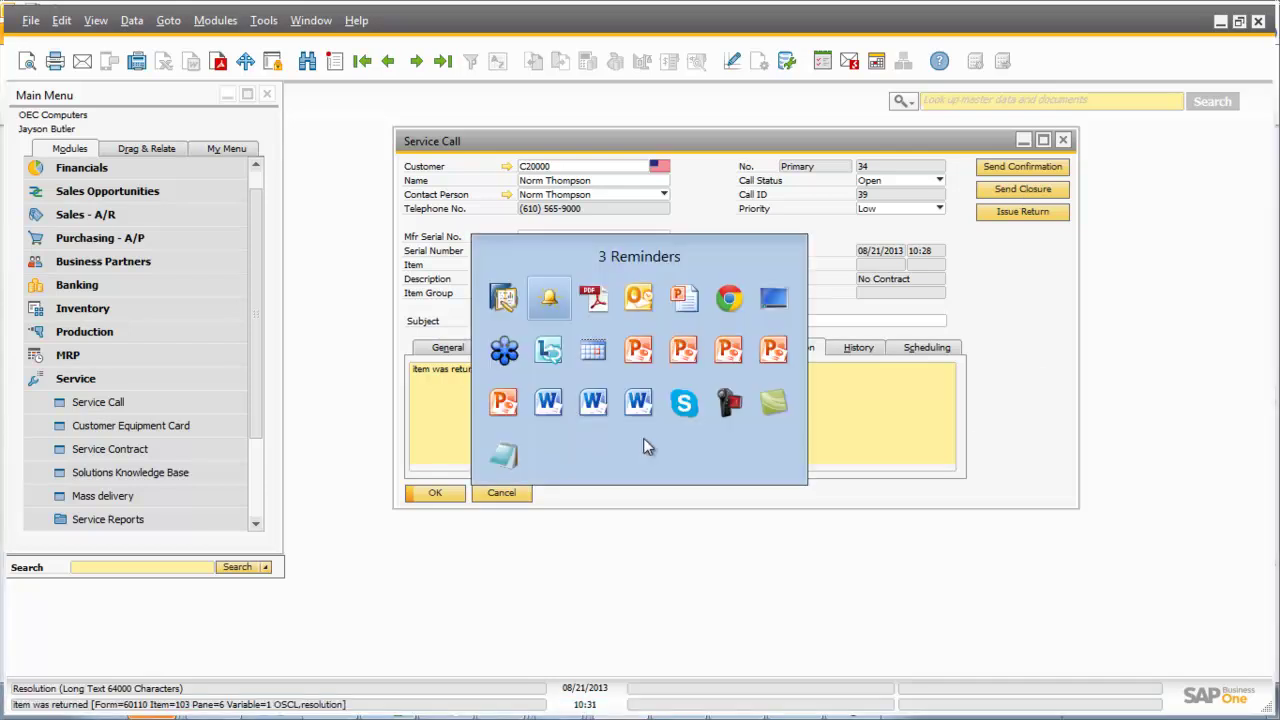
left_click(288, 208)
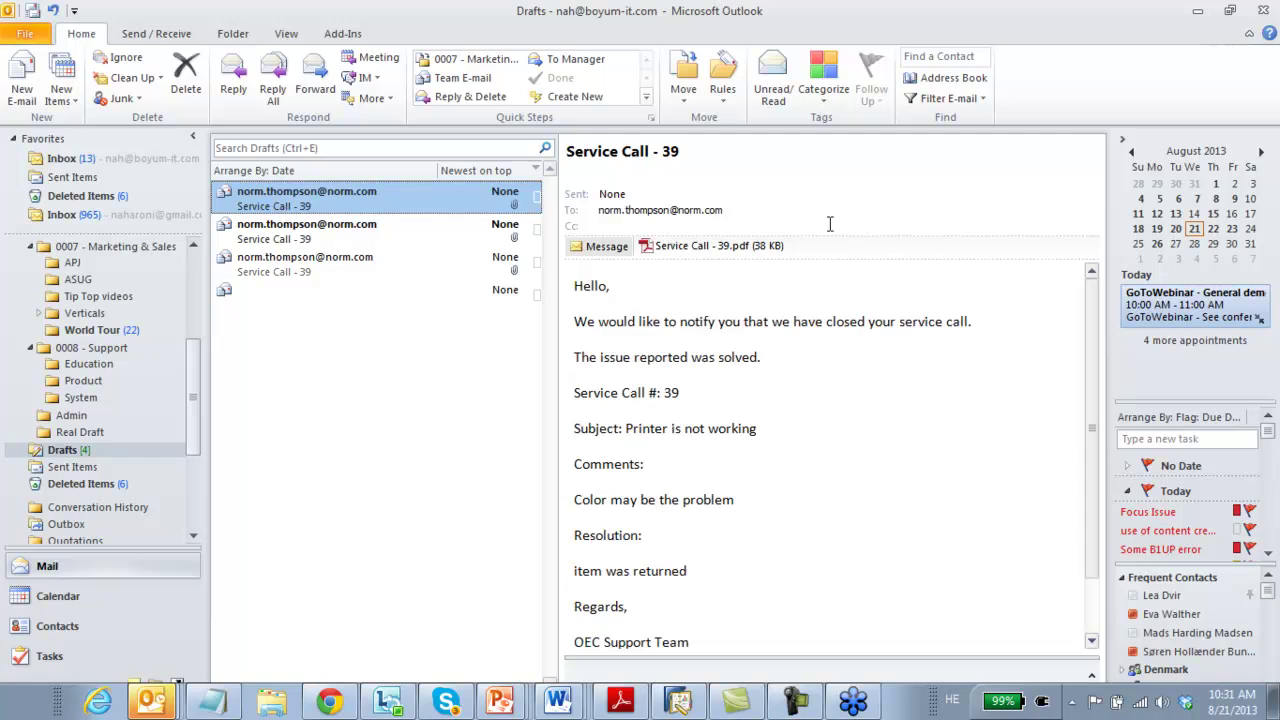
triple_click(588, 336)
left_click(872, 360)
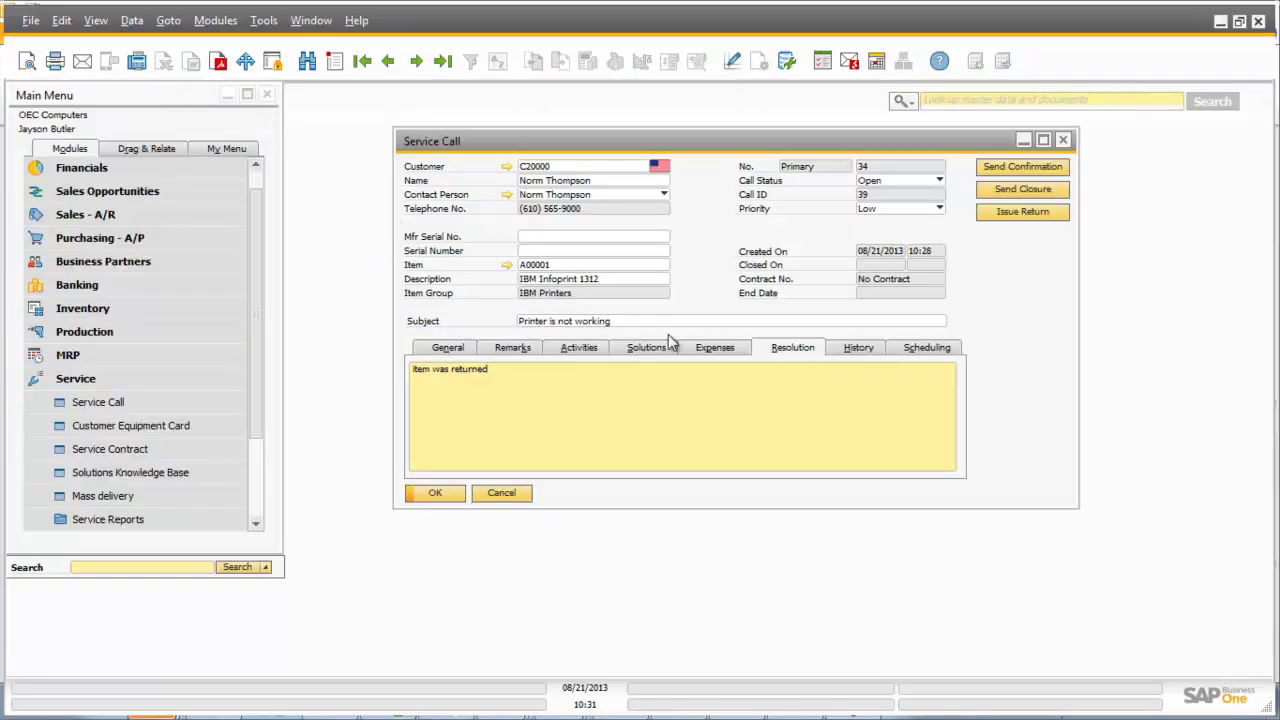
- Close the service call and expand the Sales - A/R module in the Main Menu in place of Service
left_click(510, 495)
left_click(72, 380)
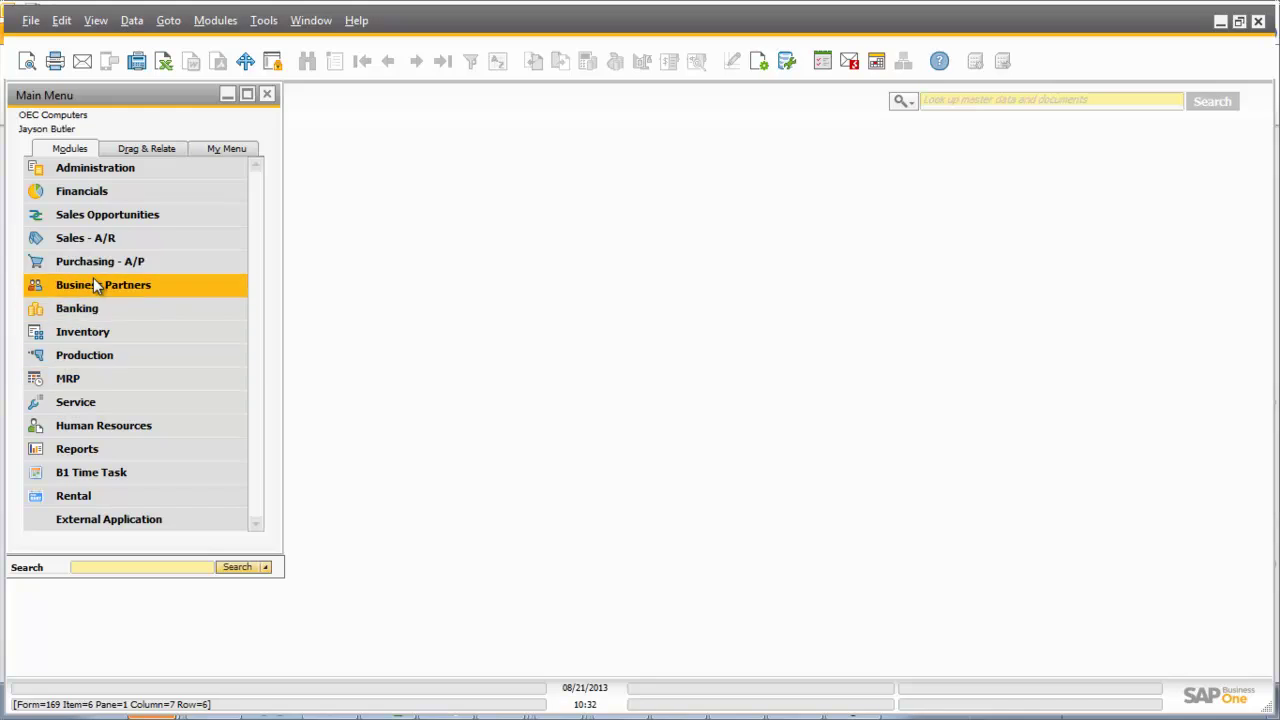
left_click(80, 238)
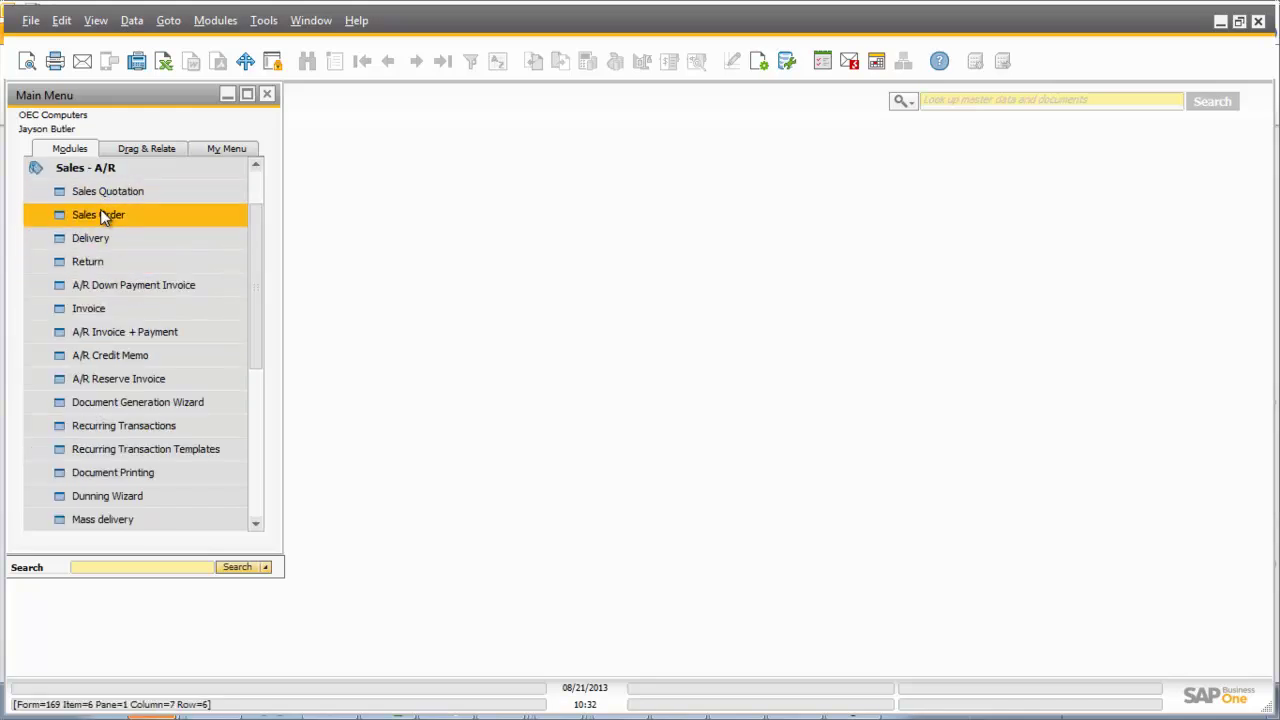
- Create an A/R invoice for the first listed customer with item A00001 and add it, confirming the addition
left_click(95, 310)
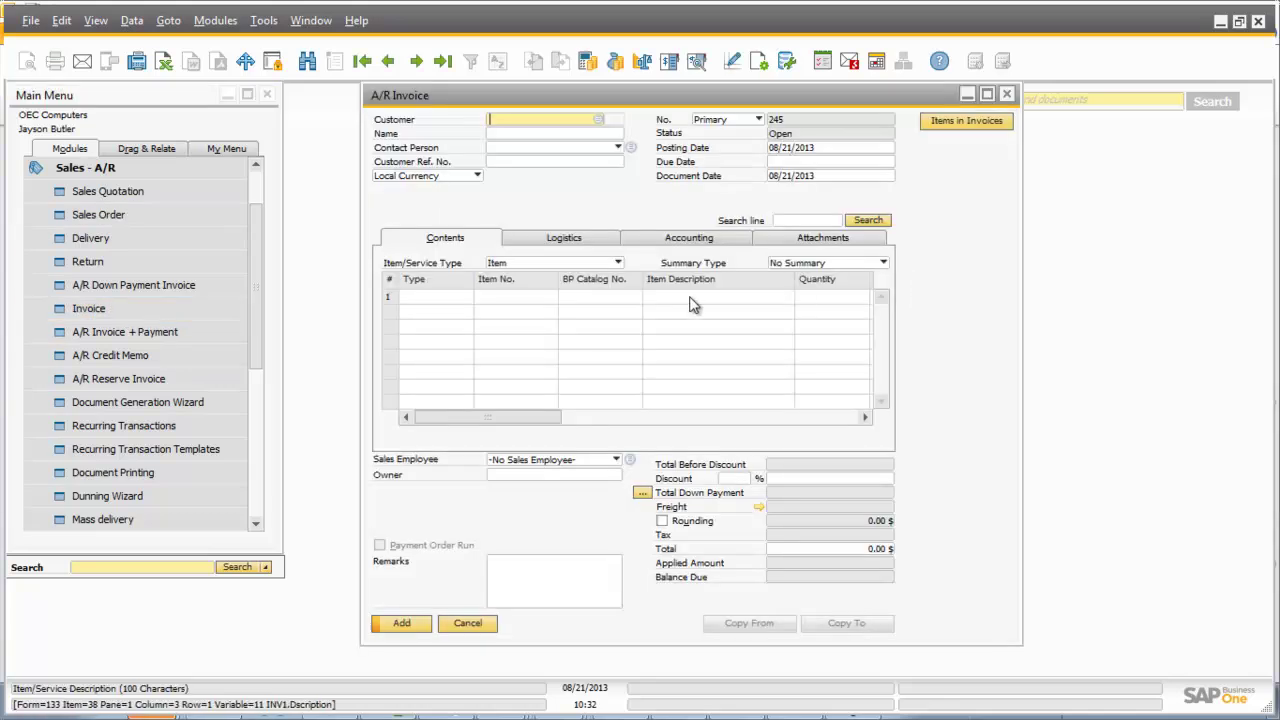
key("Tab")
double_click(515, 308)
left_click(505, 305)
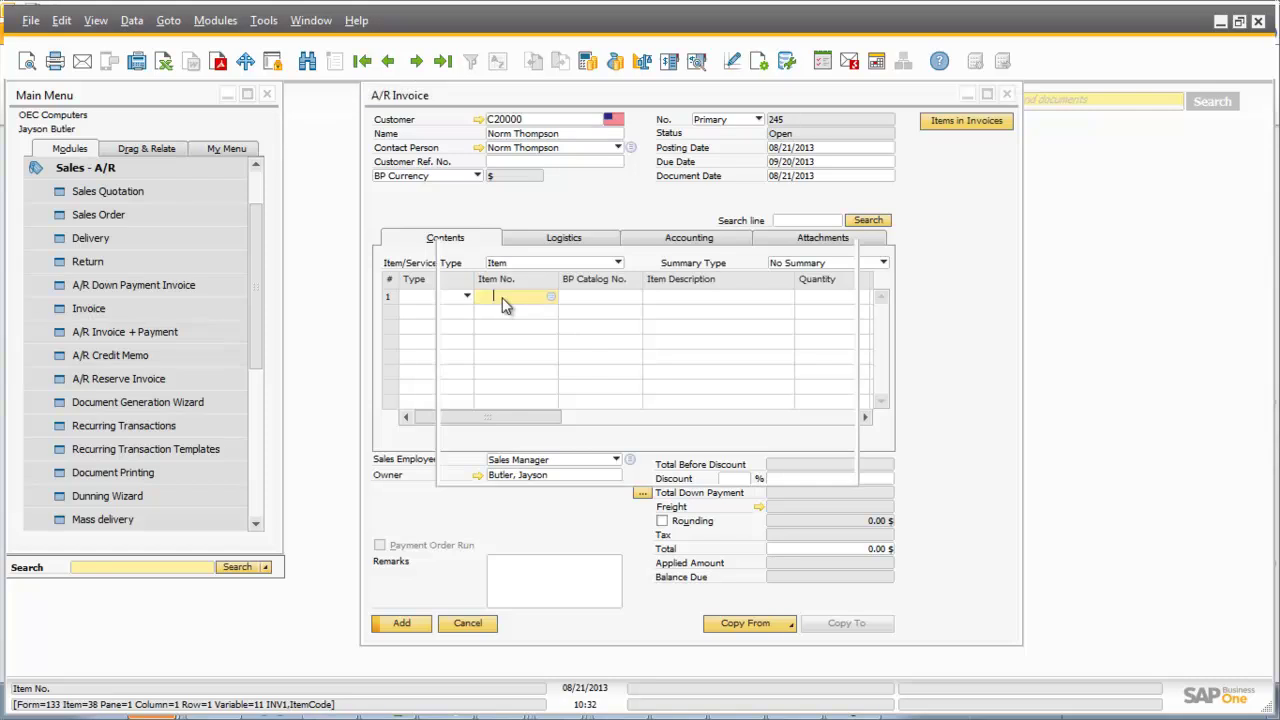
key("Tab")
key("Return")
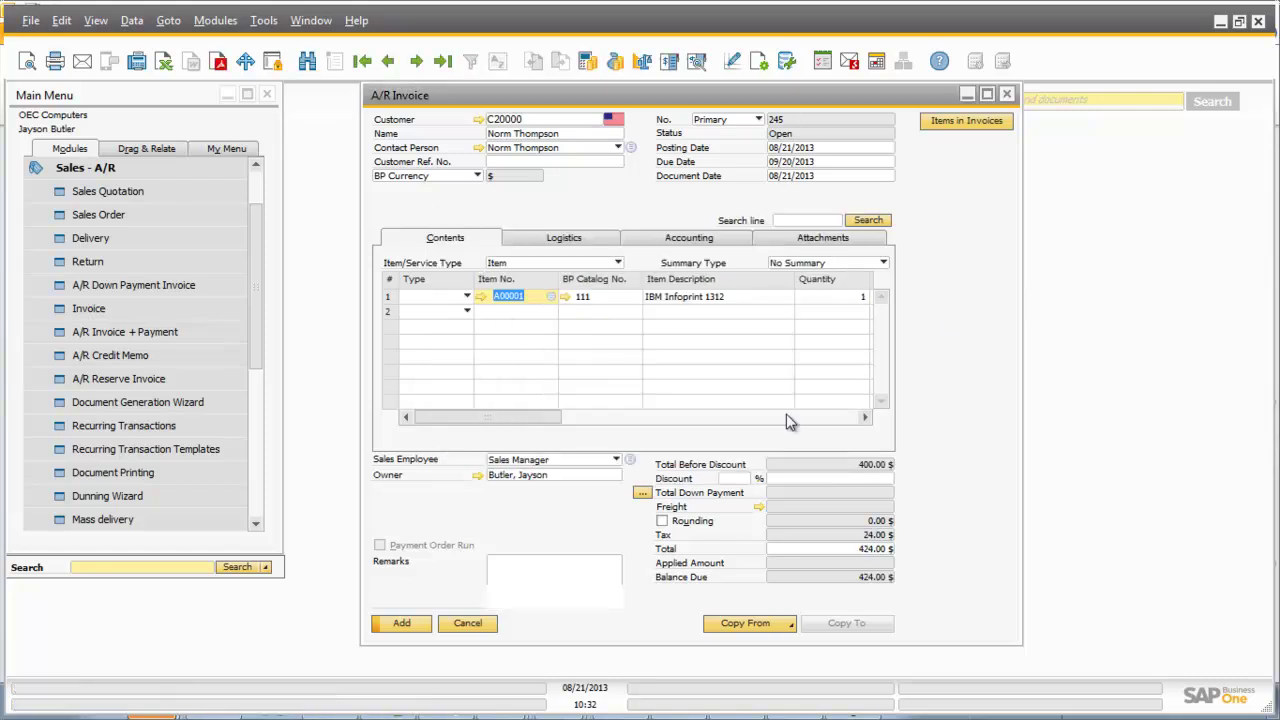
left_click(402, 623)
left_click(452, 391)
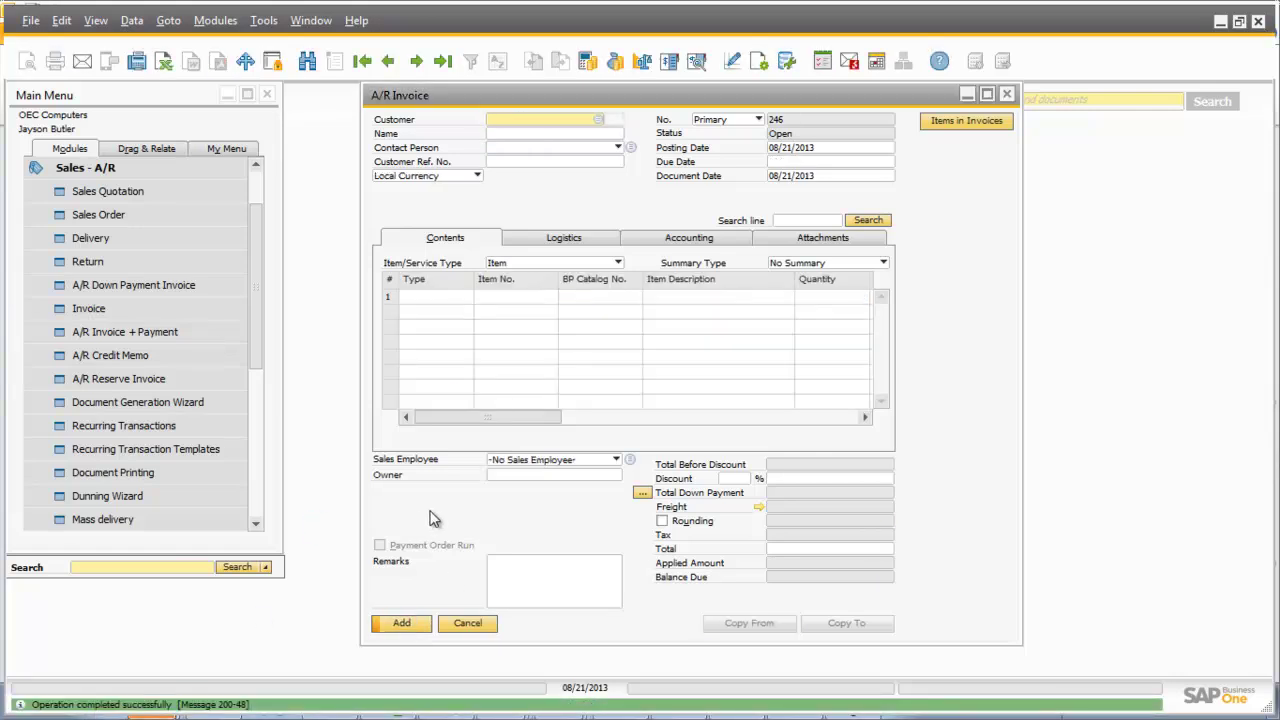
- Review the A/R invoice's email draft and its PDF attachment in Outlook, and close the invoice window back in SAP Business One
key("alt+Tab")
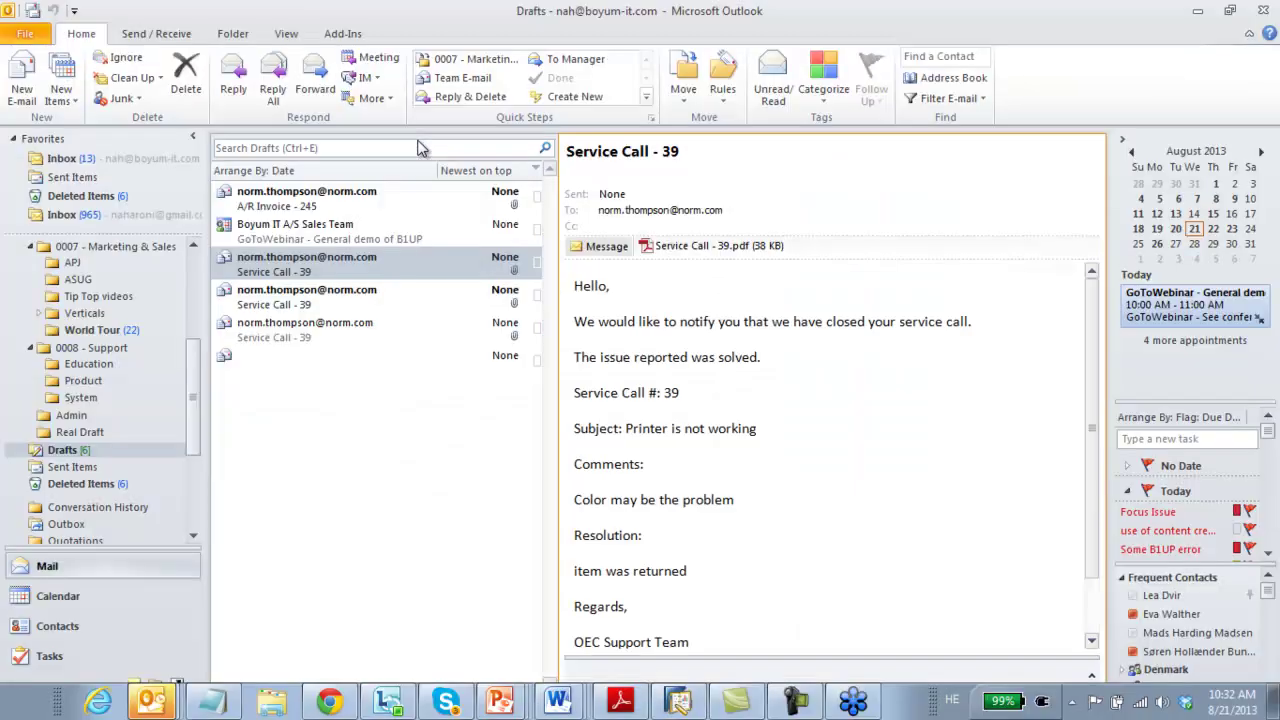
left_click(272, 202)
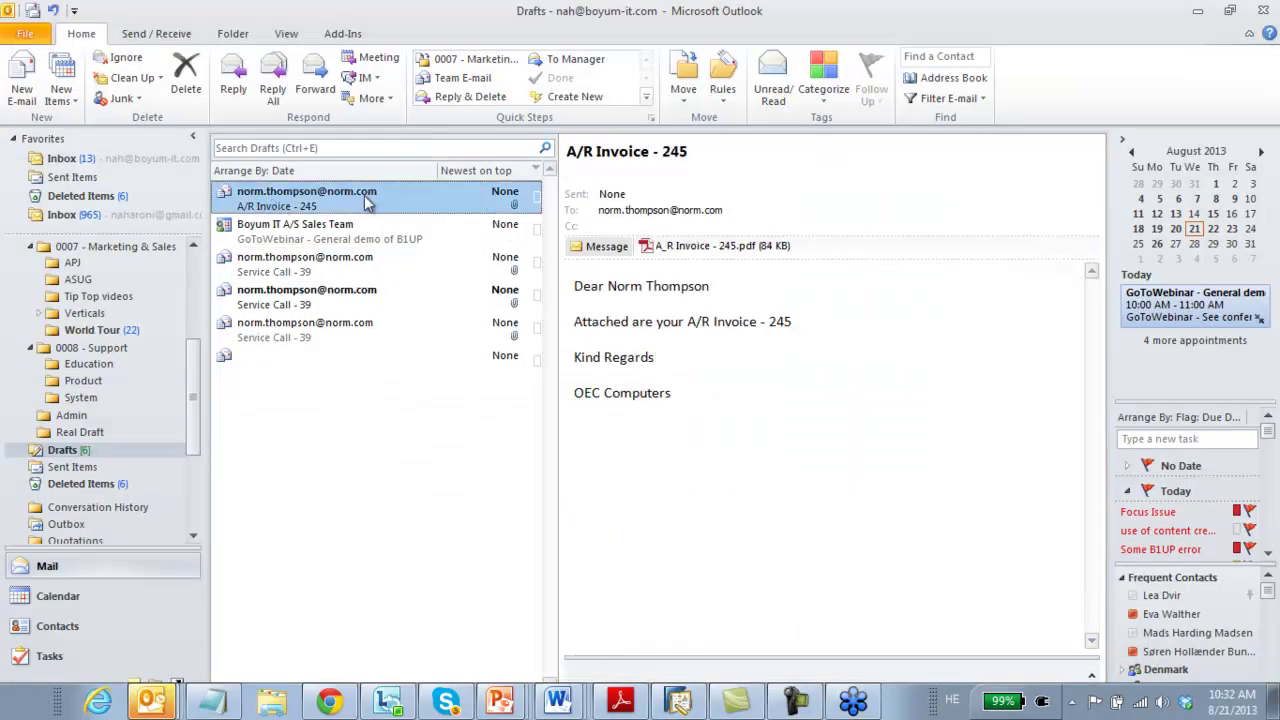
left_click_drag(574, 285, 775, 397)
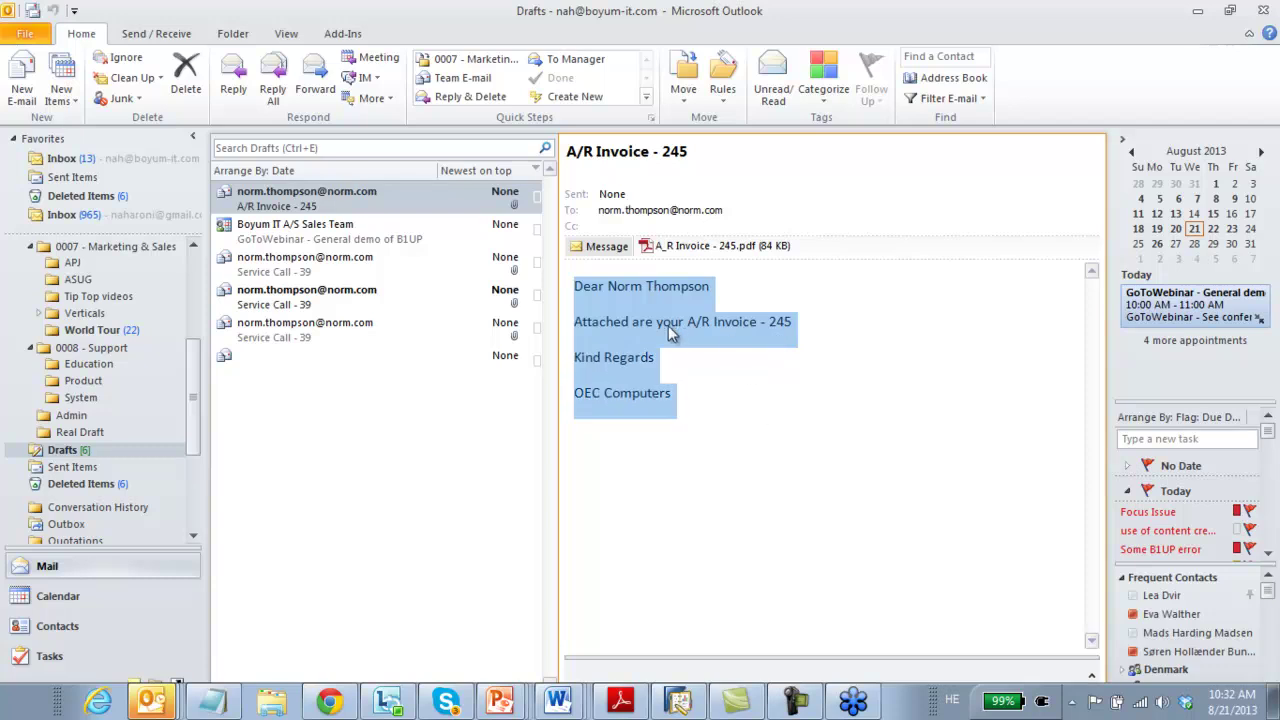
double_click(720, 246)
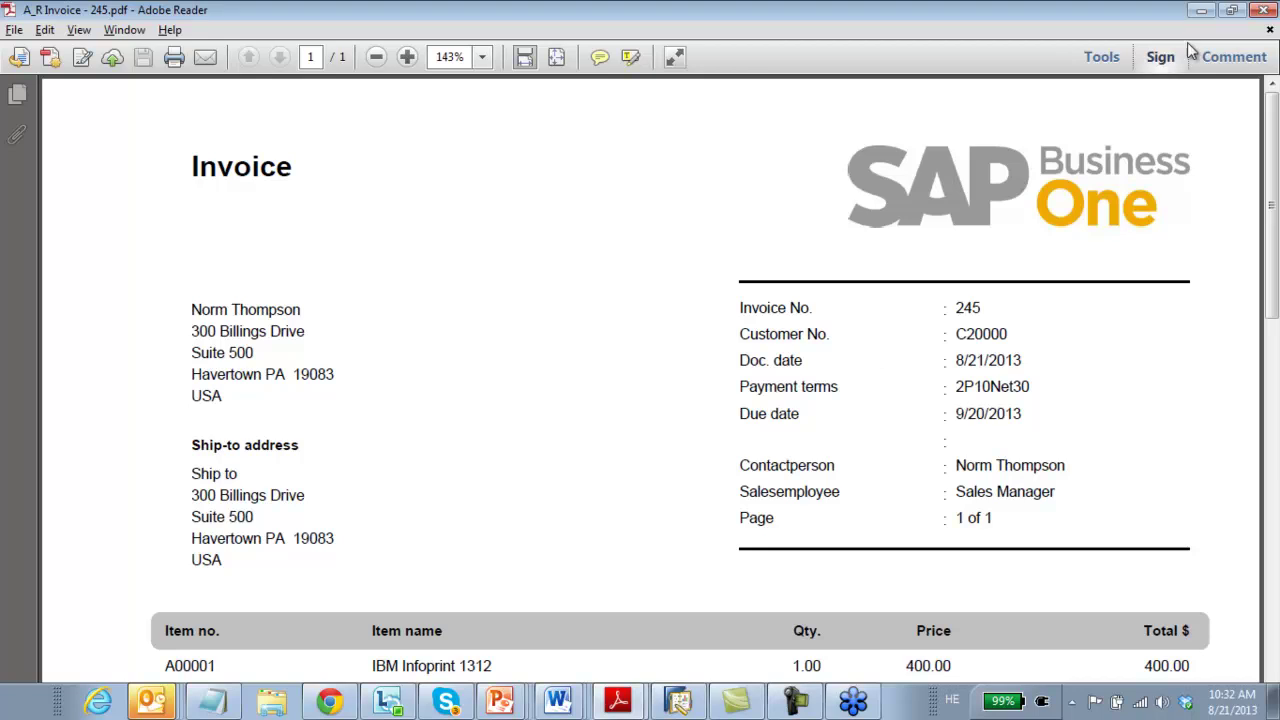
left_click(1266, 10)
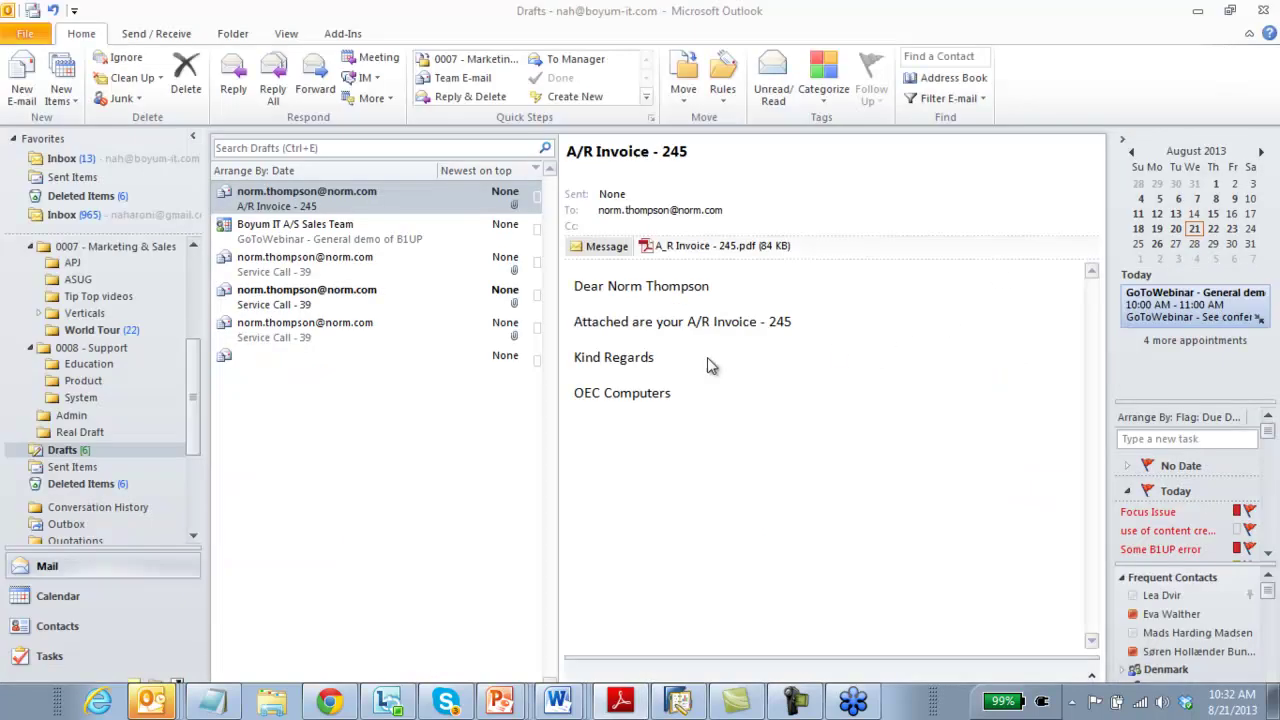
key("alt+Tab")
key("alt+Tab")
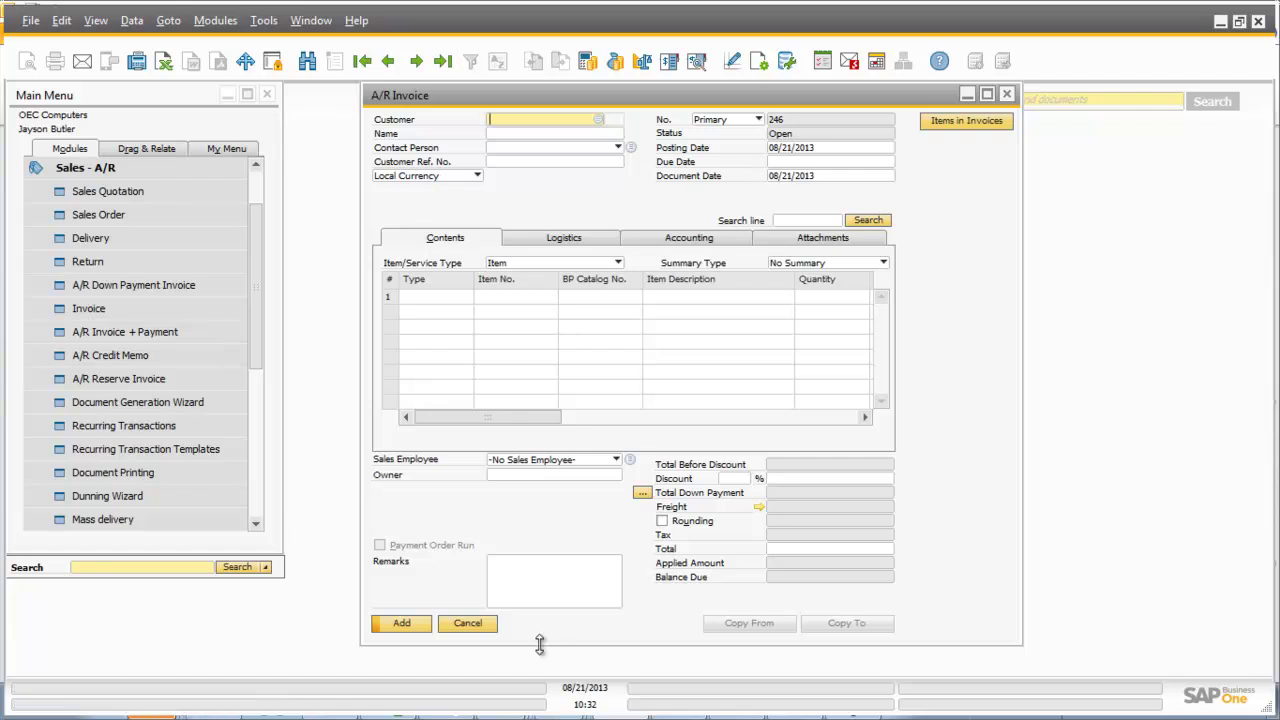
left_click(479, 625)
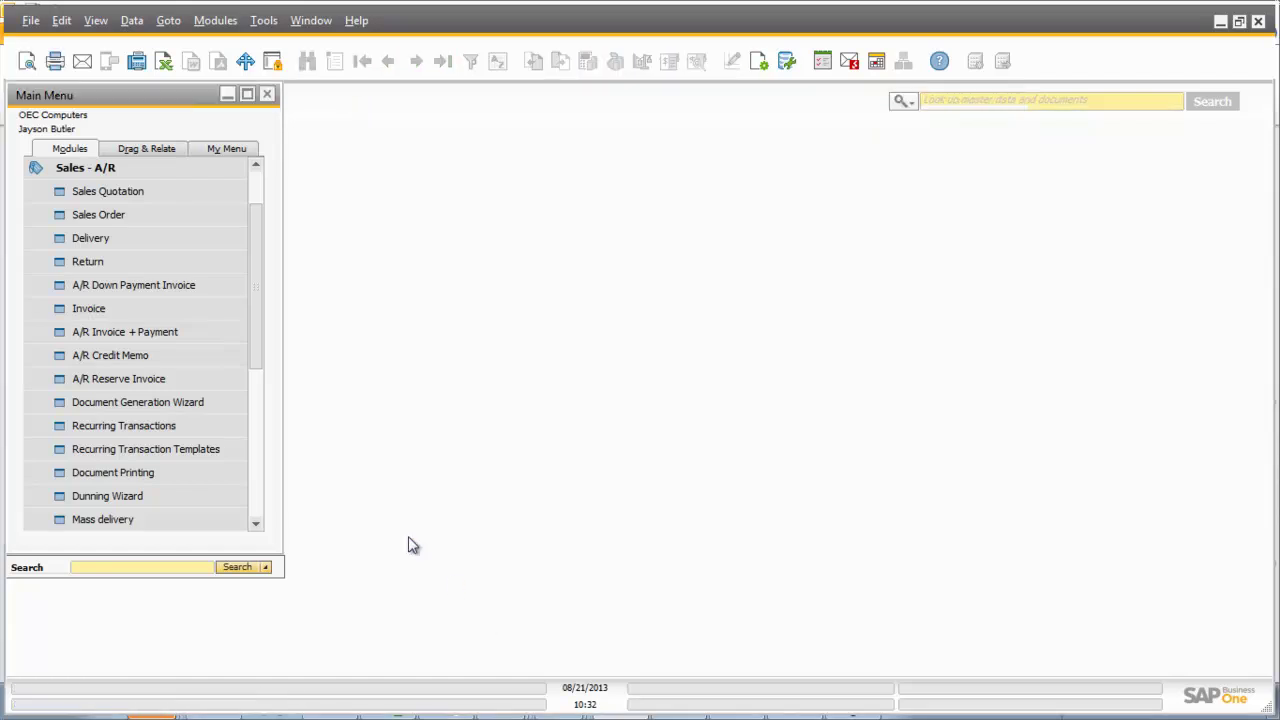
- Open the Mass delivery wizard, set the document to Sales quotation and the action to Email, and generate the preview
left_click(122, 519)
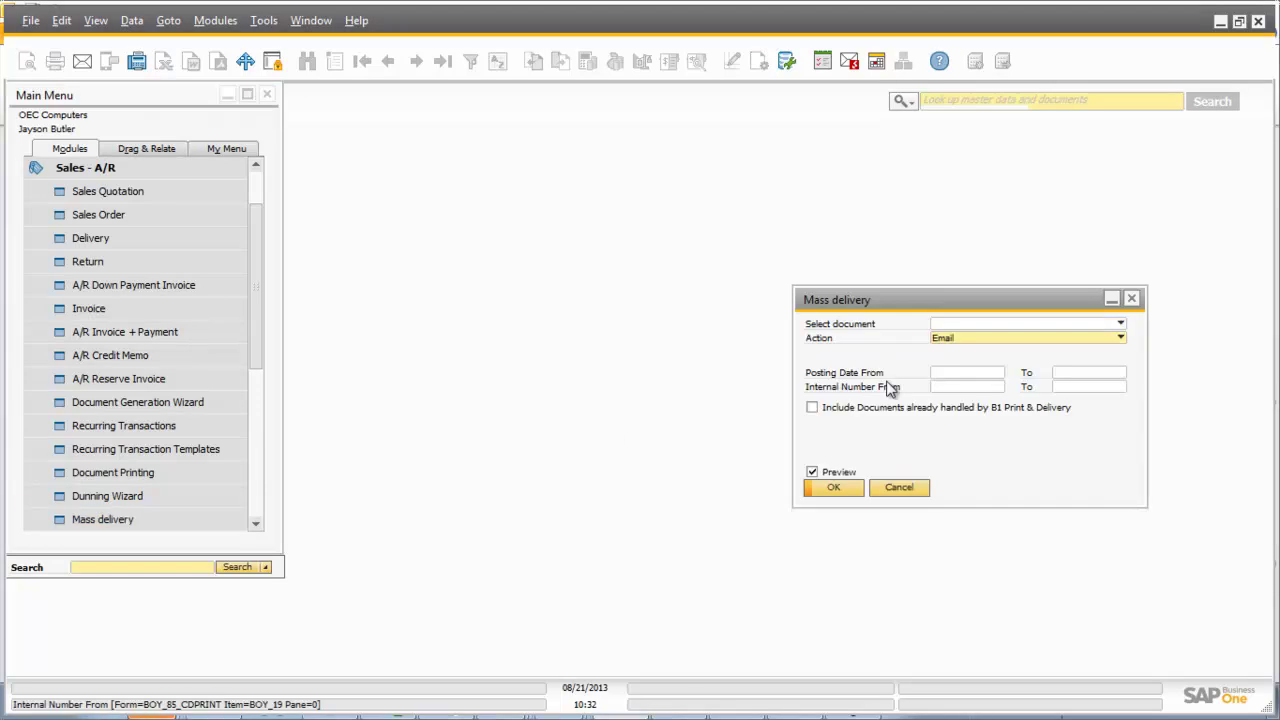
left_click_drag(895, 293, 644, 267)
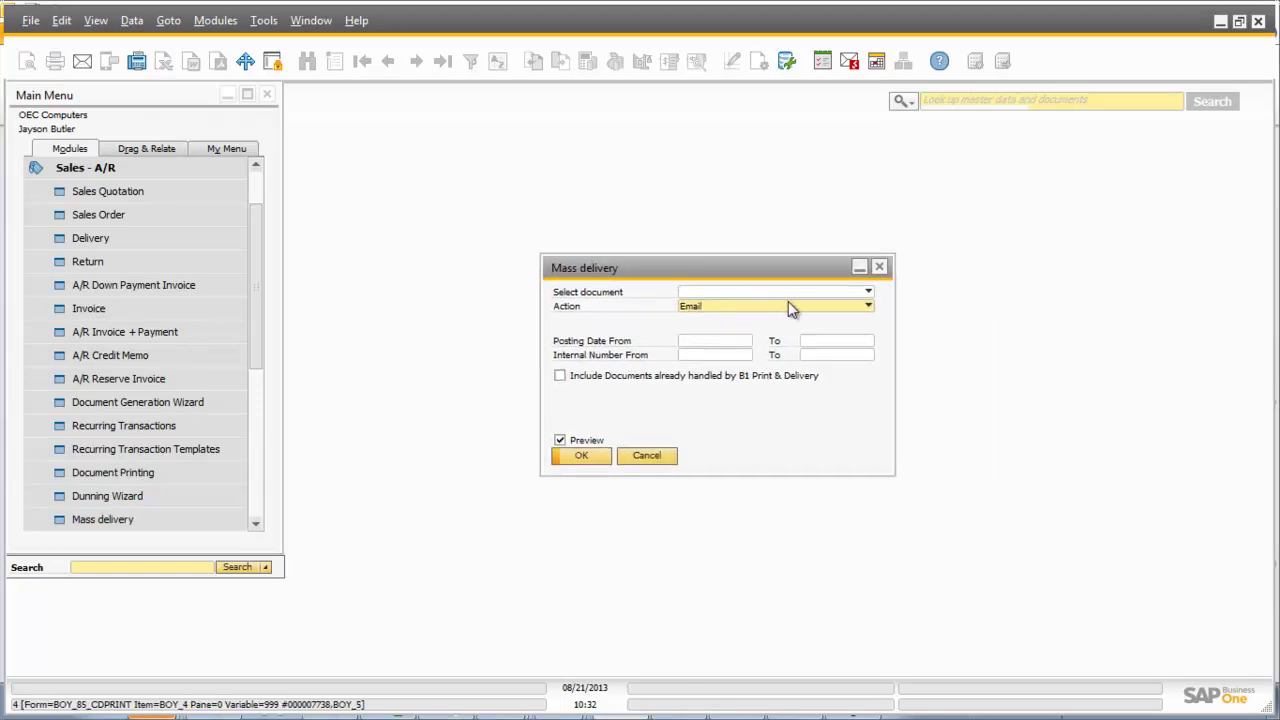
left_click(700, 292)
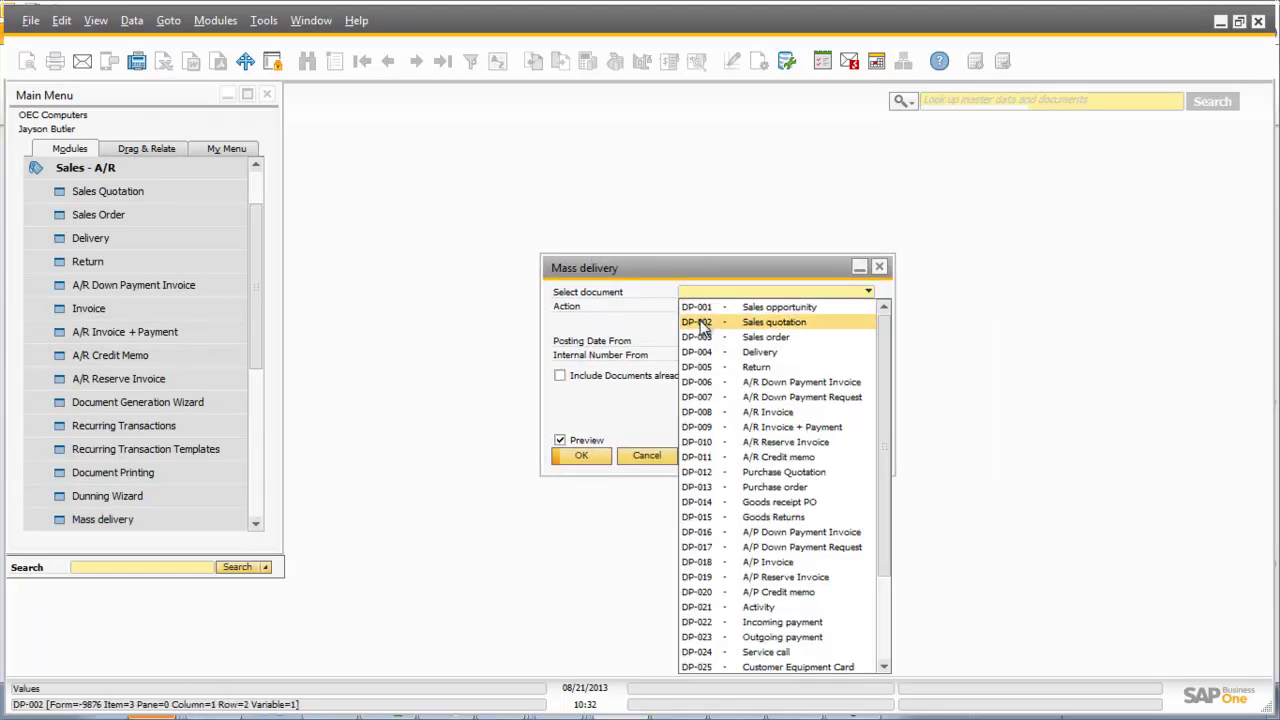
left_click(713, 322)
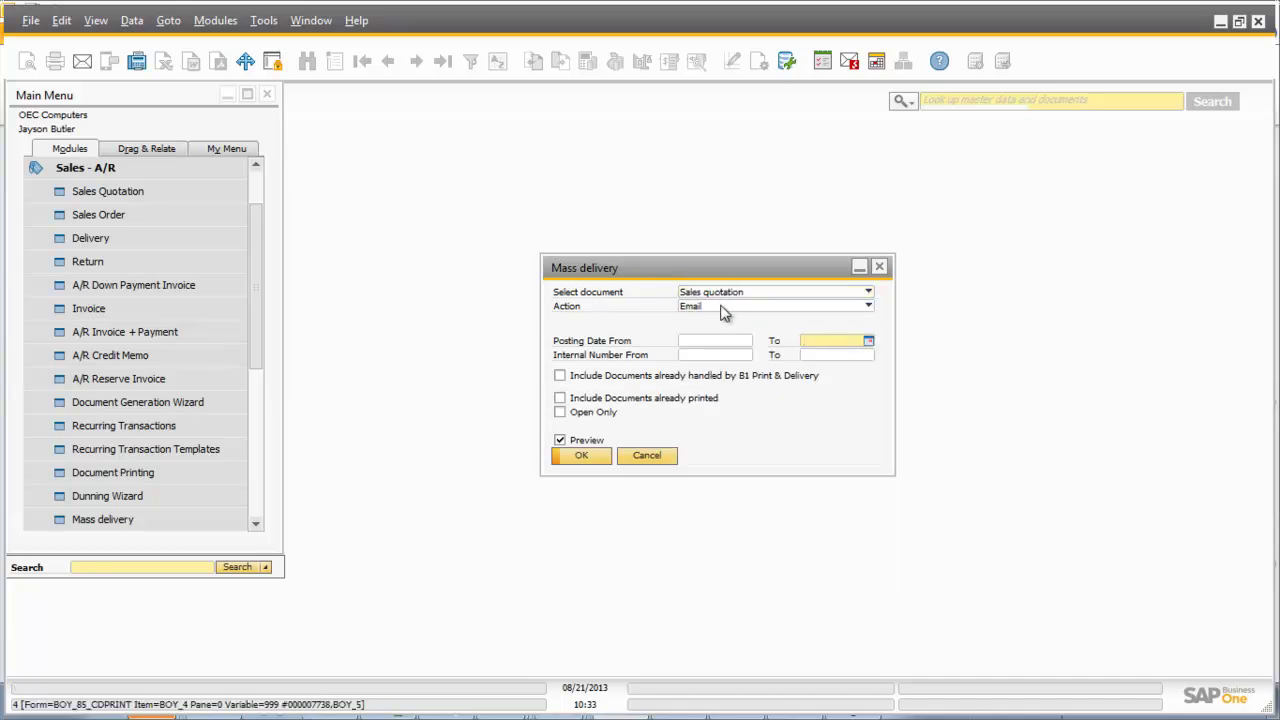
left_click(745, 309)
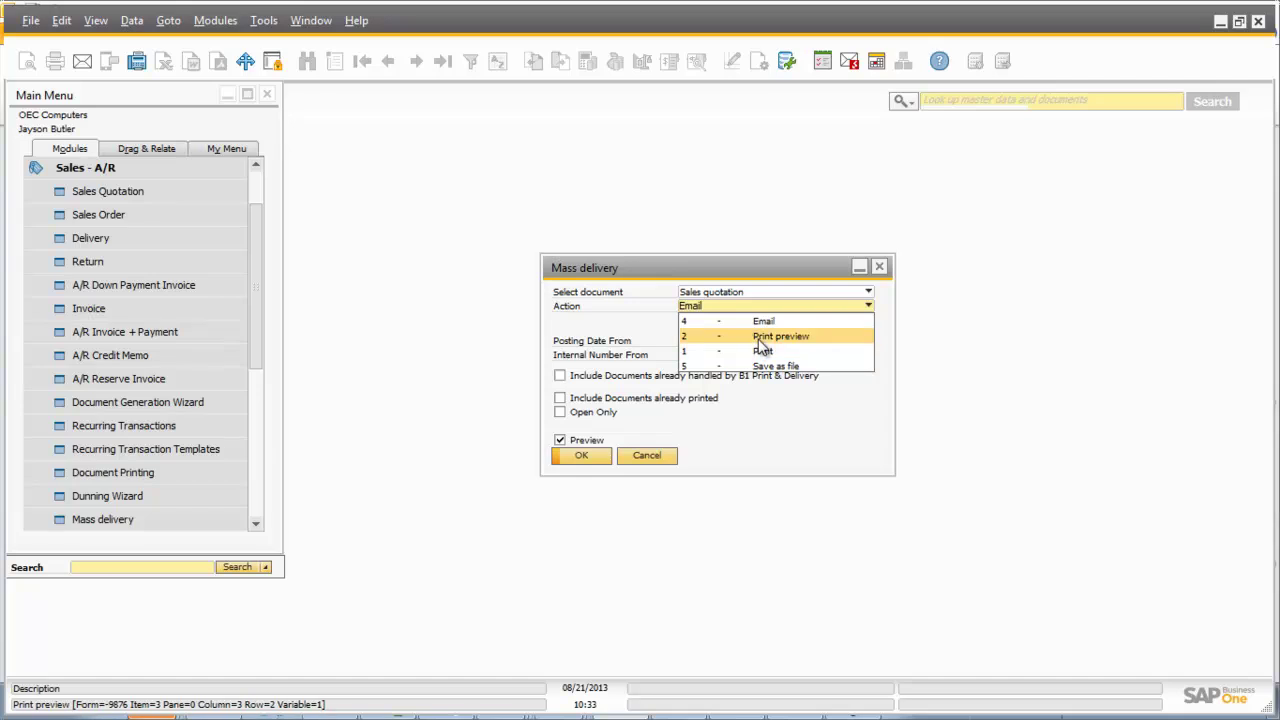
left_click(692, 321)
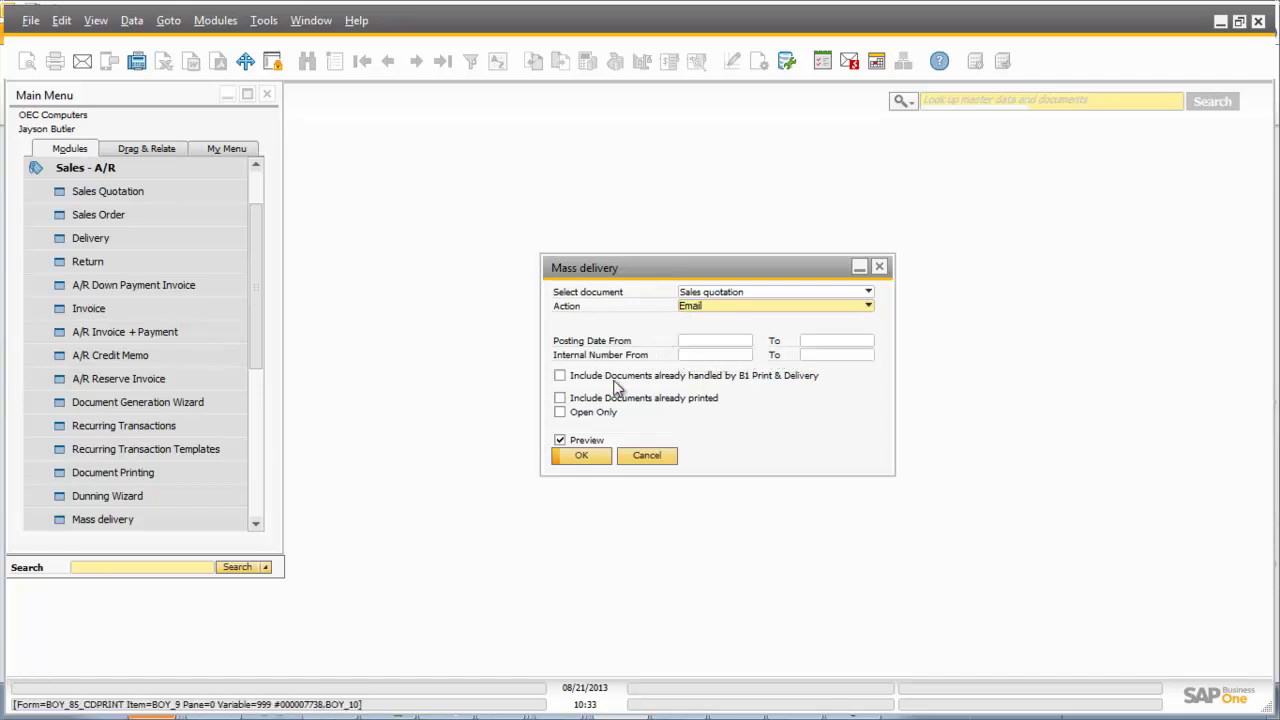
left_click(575, 462)
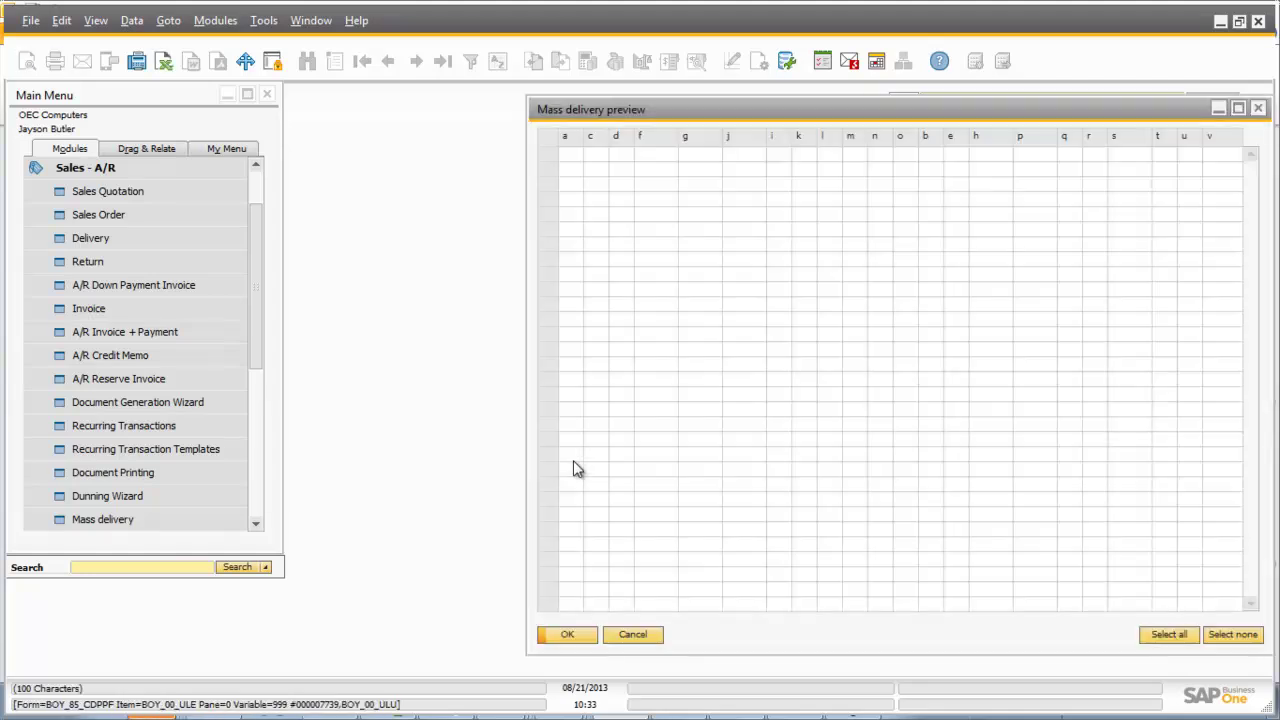
- Mark sales quotations 42, 44, 46, 48, 55, 57, 58, 63, 64 and 67 in the mass delivery preview and create their emails
left_click_drag(644, 118, 453, 98)
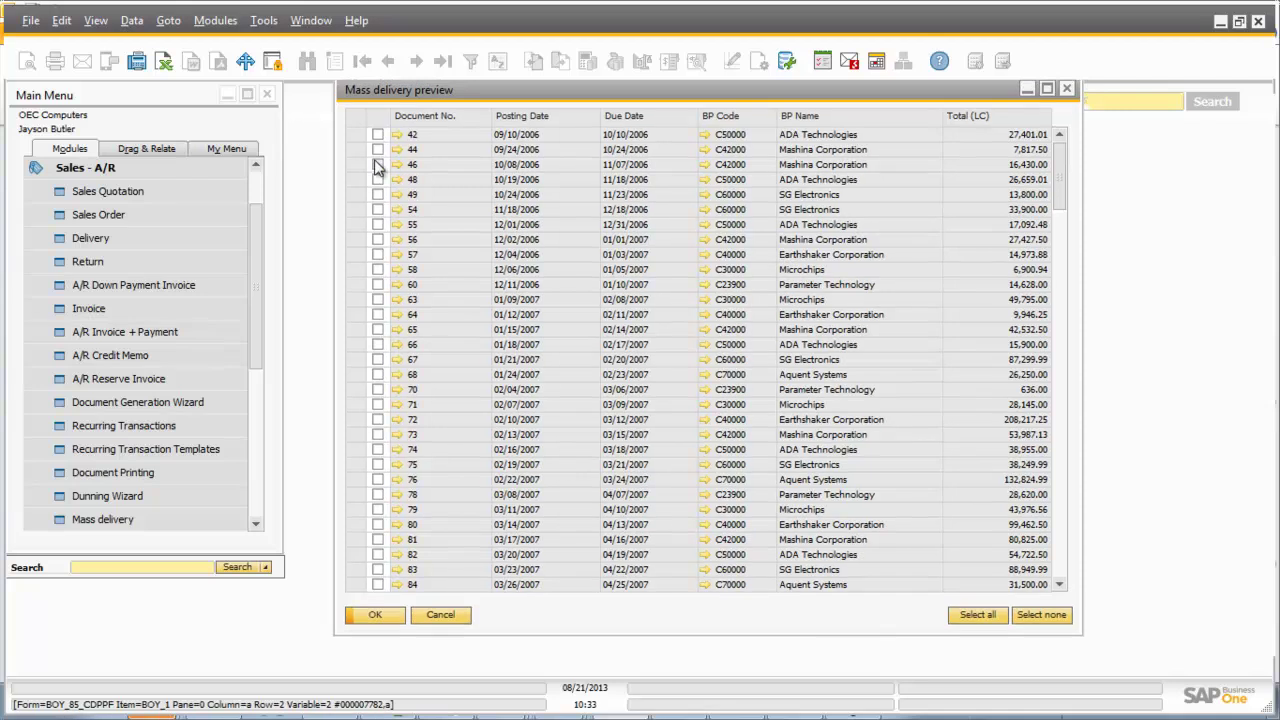
left_click(377, 134)
left_click(377, 149)
left_click(377, 164)
left_click(377, 179)
left_click(377, 224)
left_click(377, 254)
left_click(377, 299)
left_click(377, 359)
left_click(377, 314)
left_click(378, 256)
left_click(378, 270)
left_click(378, 256)
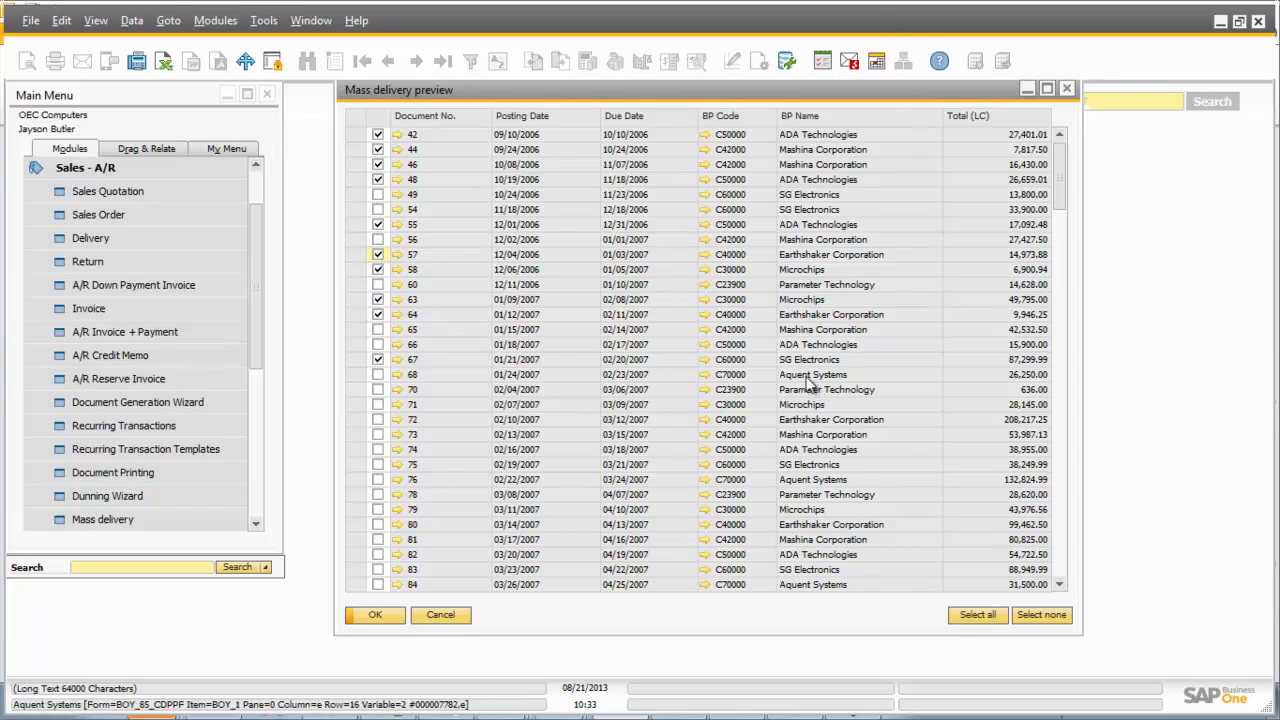
left_click(386, 621)
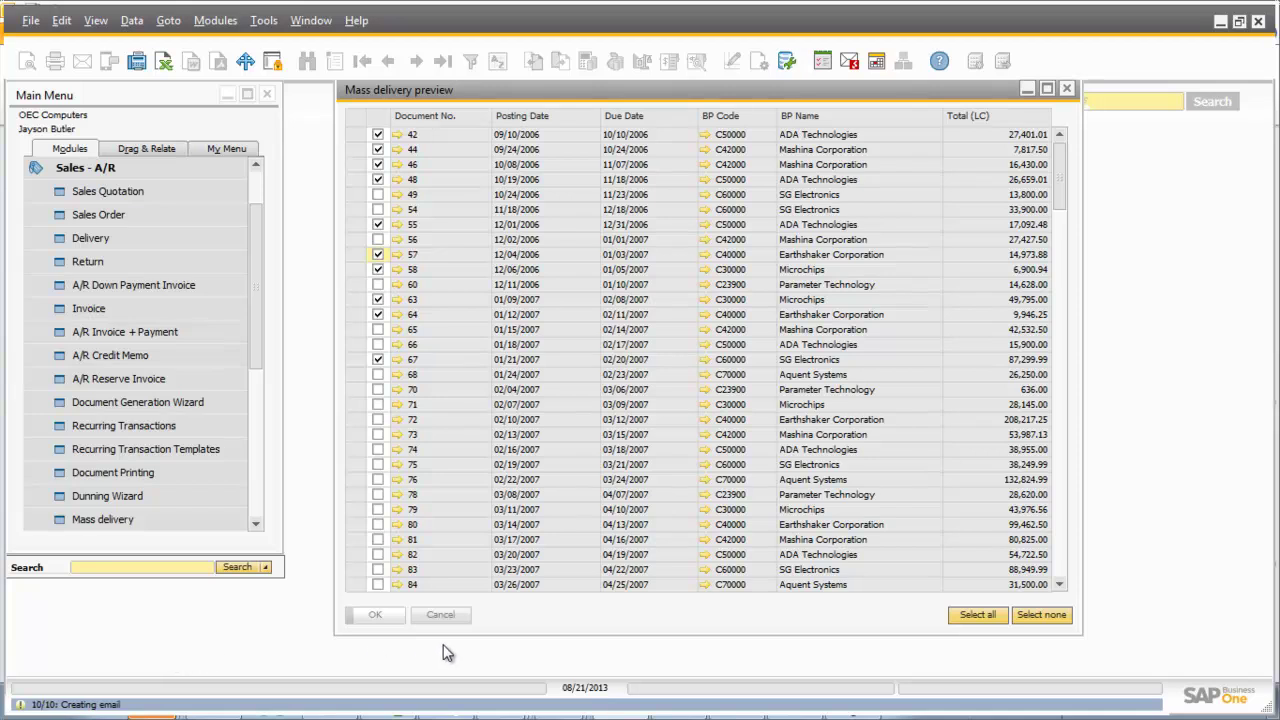
- Review the sales quotation email drafts and their attachments in Outlook, and close the mass delivery windows back in SAP Business One
key("alt+Tab")
key("alt+Tab")
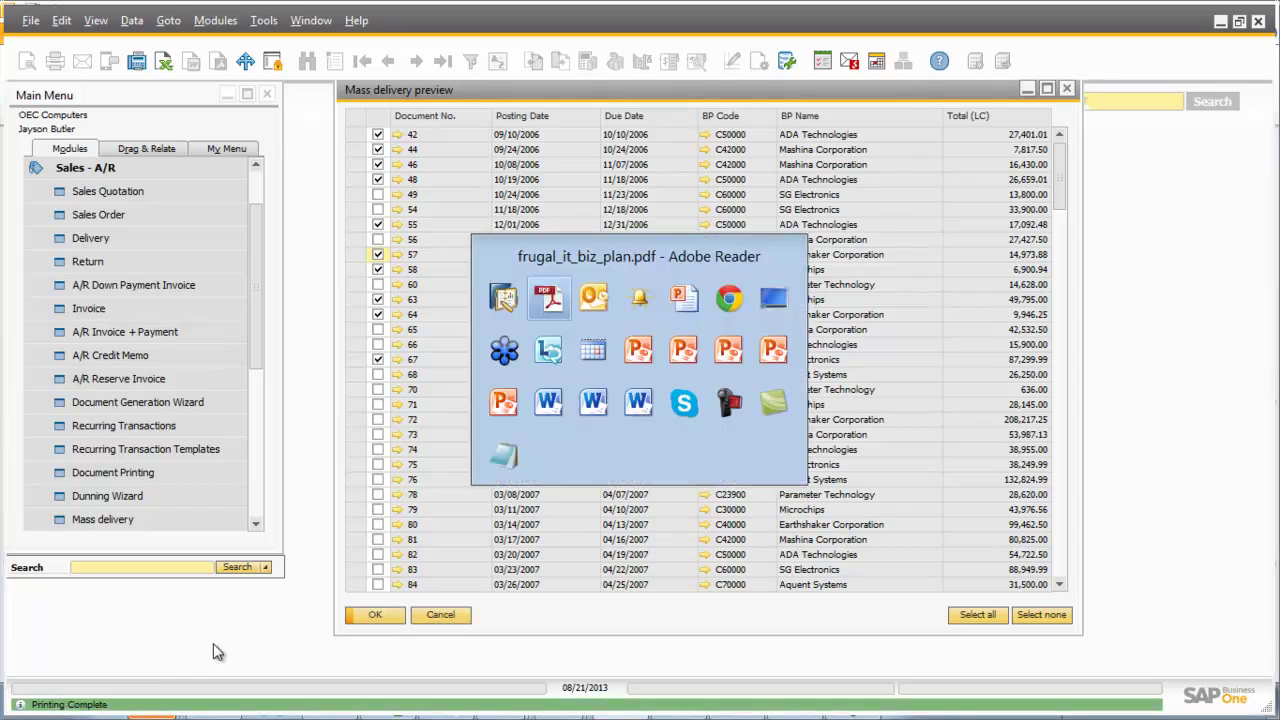
left_click(306, 340)
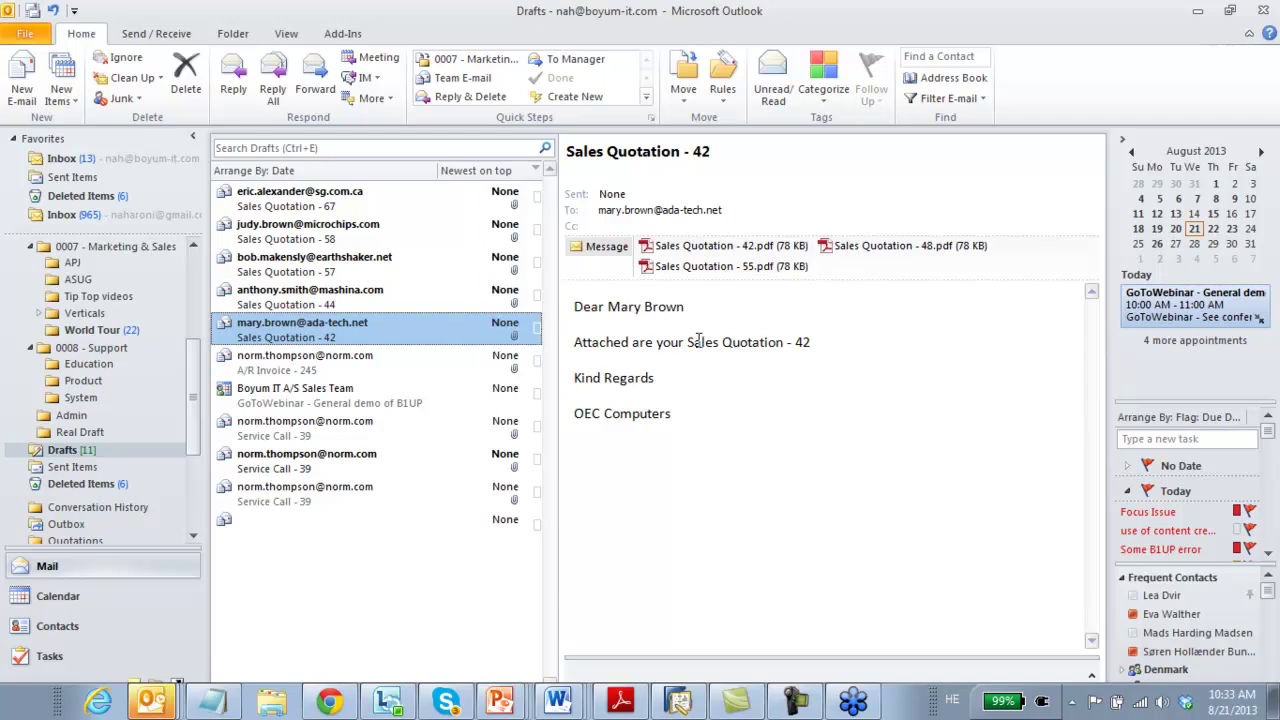
left_click(420, 268)
left_click(411, 300)
left_click(420, 232)
left_click(423, 202)
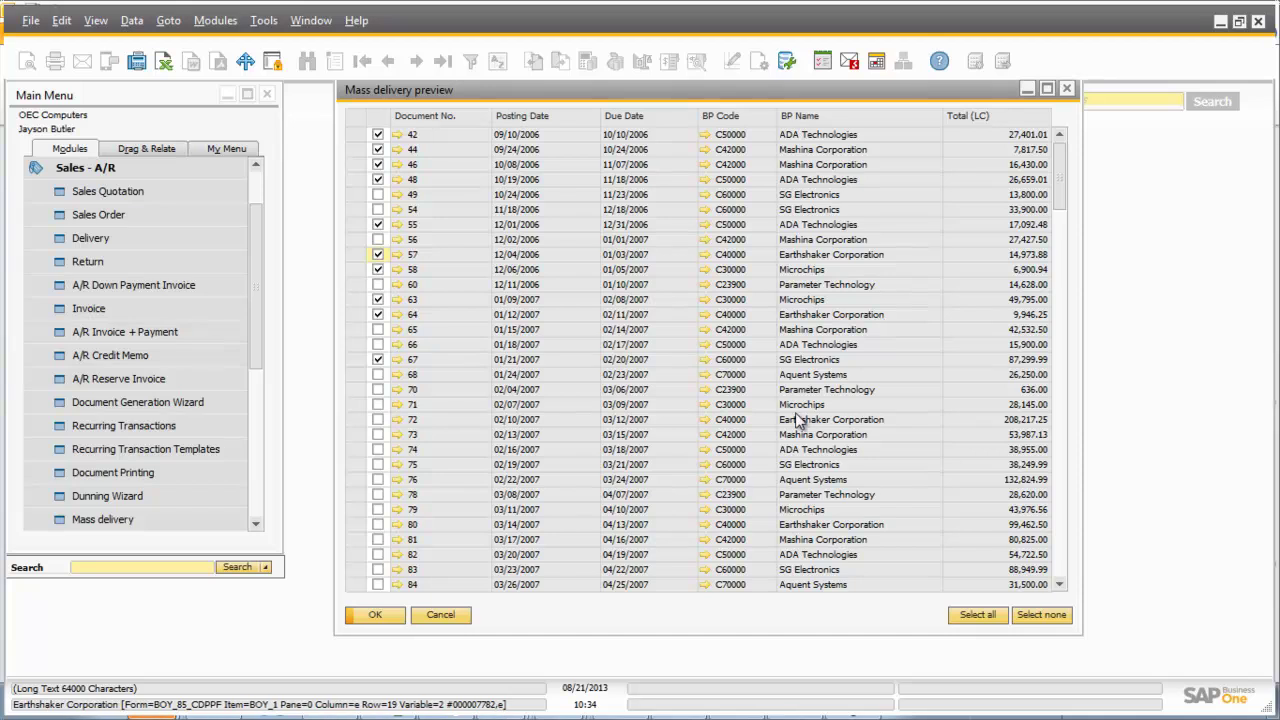
left_click(447, 617)
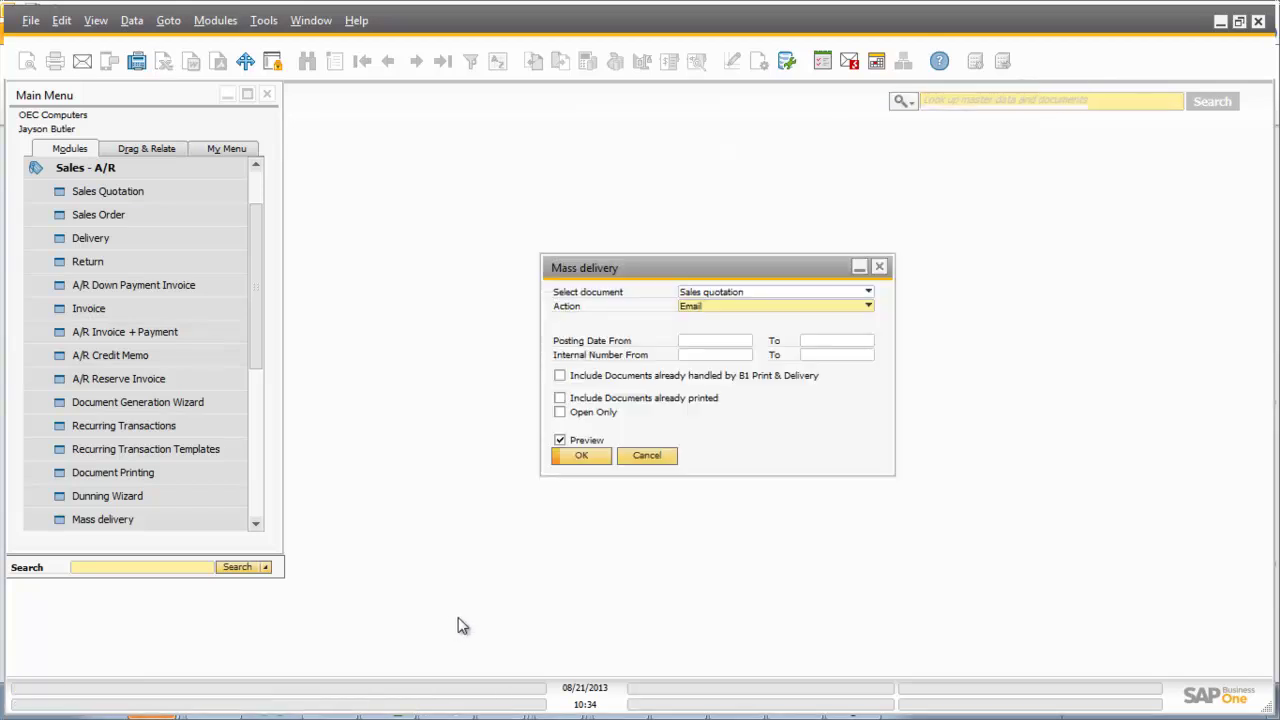
left_click(645, 459)
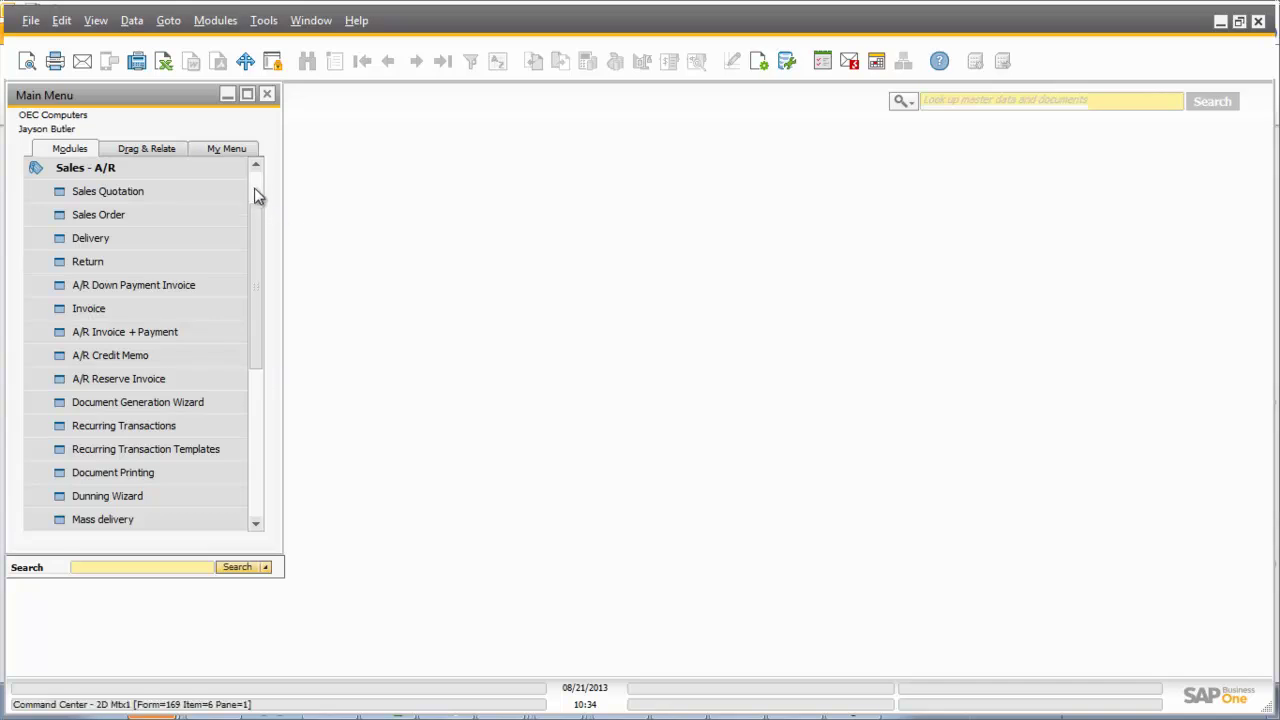
- Start a new sales order for the first listed customer and enter items A00001, A00002 and A00003 together
left_click(160, 225)
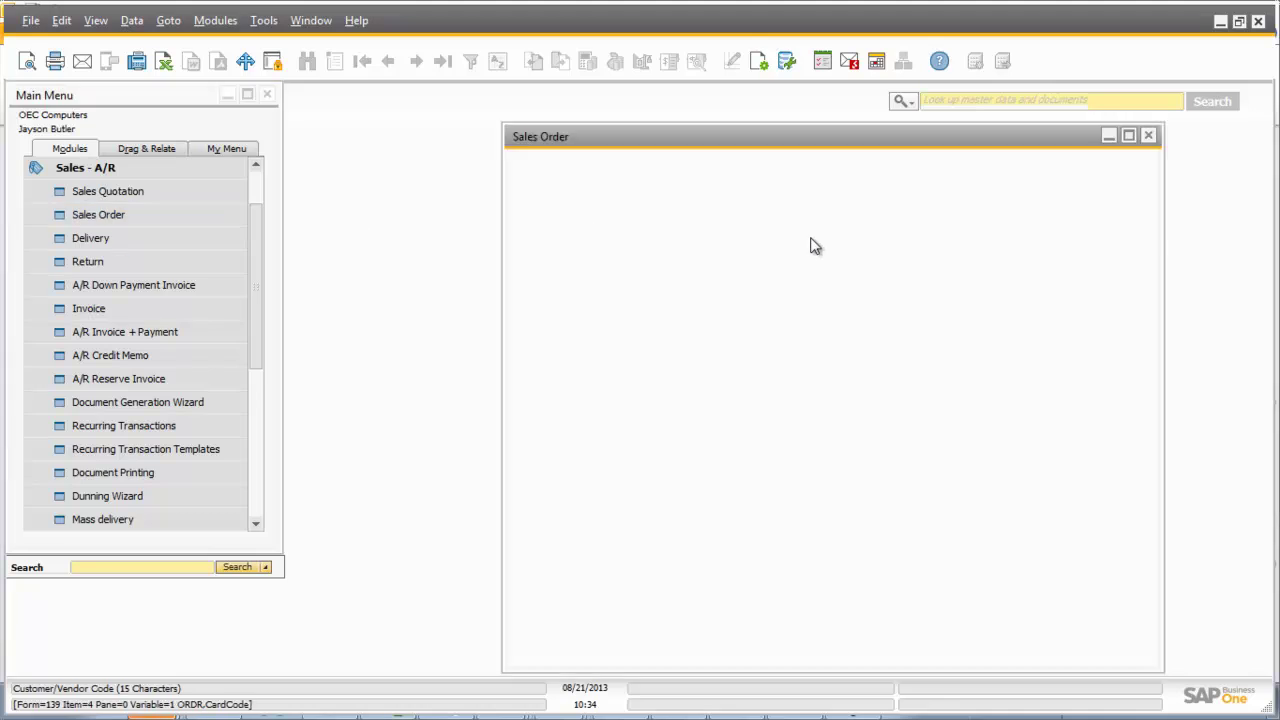
left_click_drag(643, 138, 597, 126)
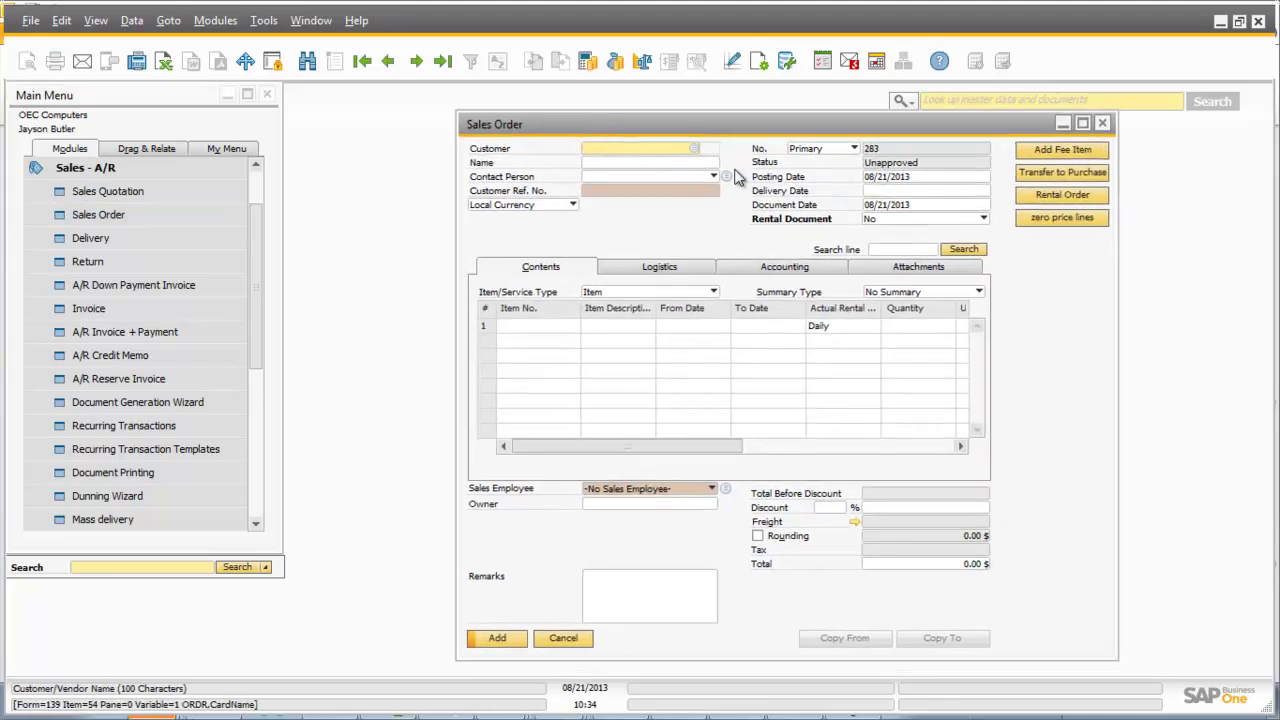
key("Tab")
double_click(645, 310)
left_click(528, 330)
key("Tab")
left_click(527, 306)
left_click(527, 336, "shift")
left_click(477, 465)
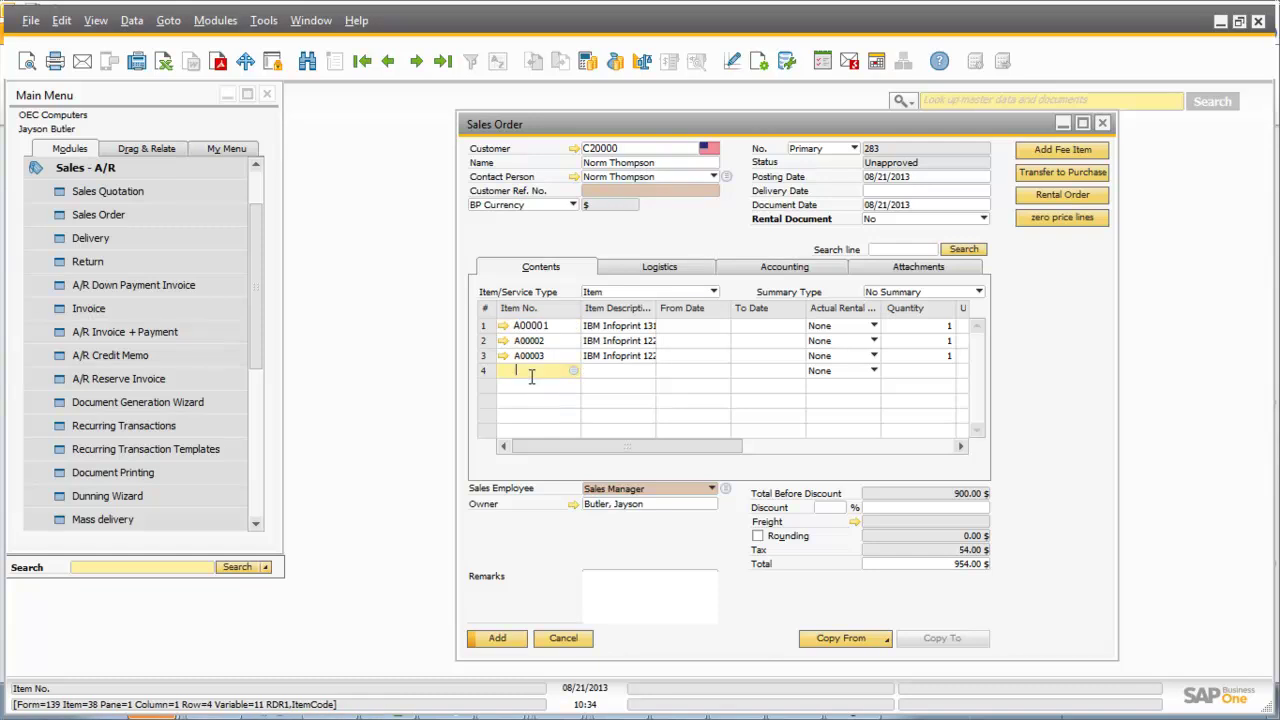
- Find the item FEE in the item list and insert it as the sales order's fourth line
key("Tab")
type("fee")
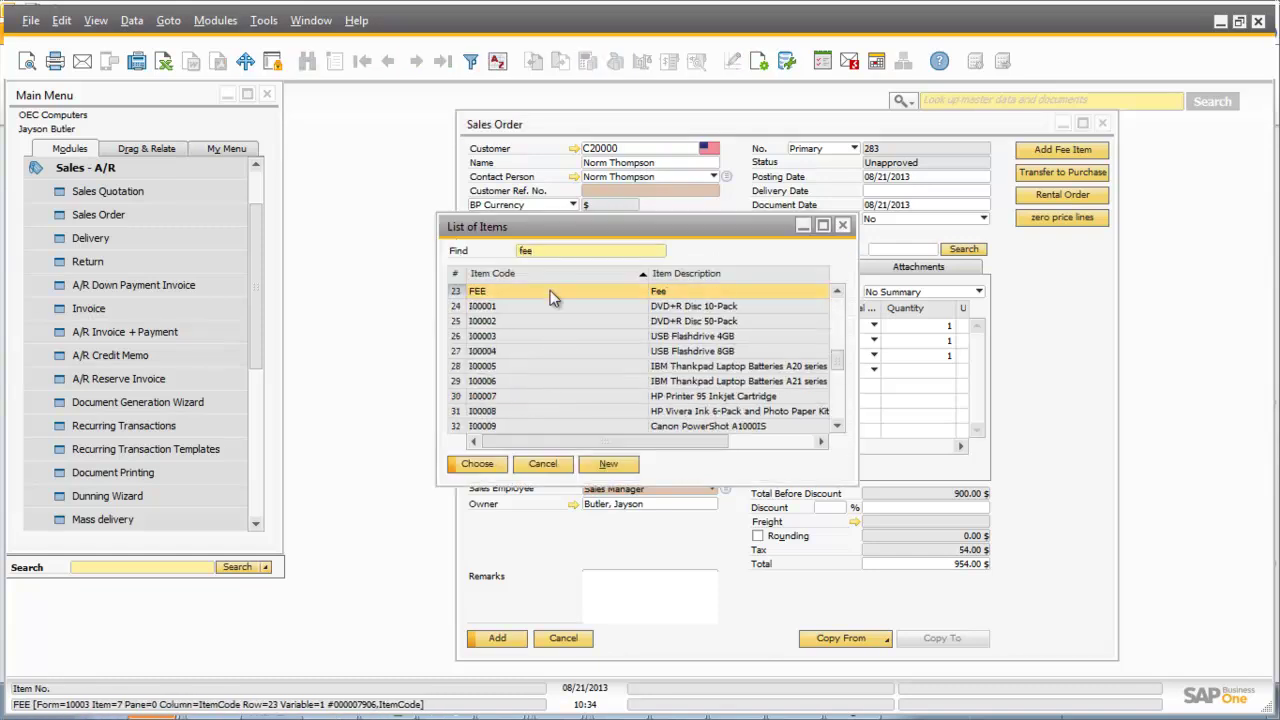
key("Return")
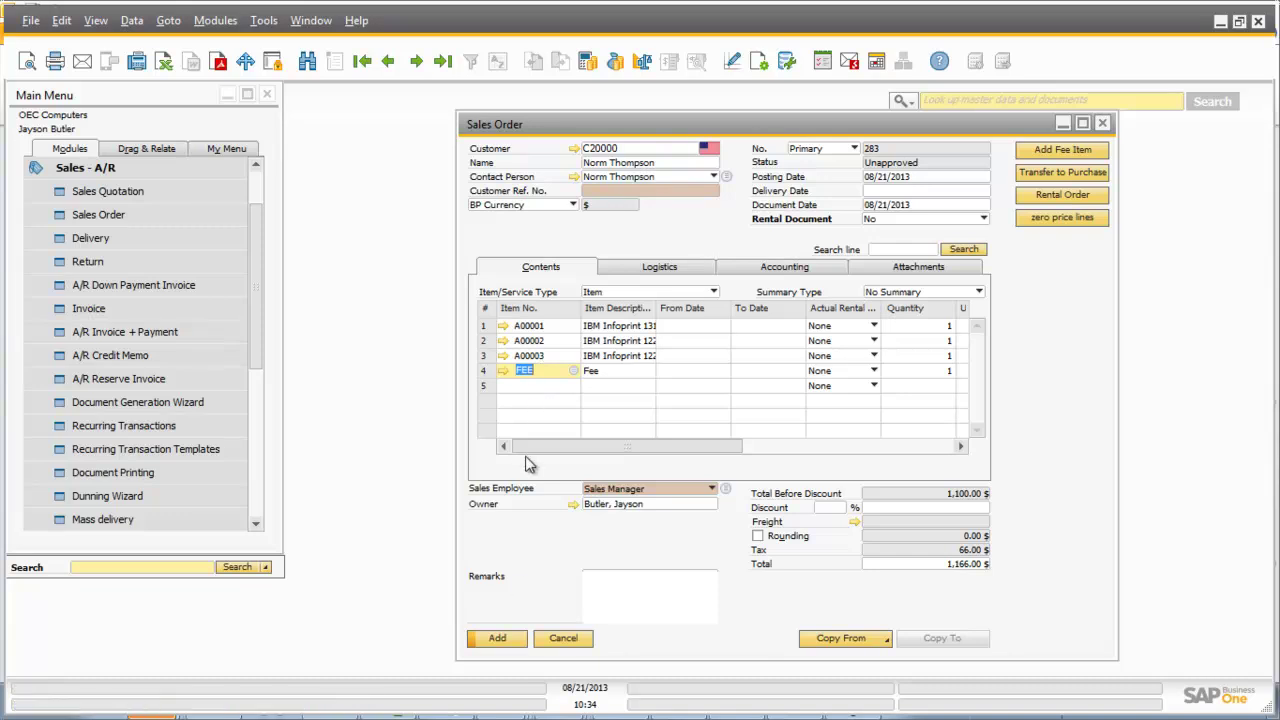
- Fill in the mandatory customer reference number, set the delivery date to 08/21/2013 for the order and its rows, and submit the sales order
left_click(503, 648)
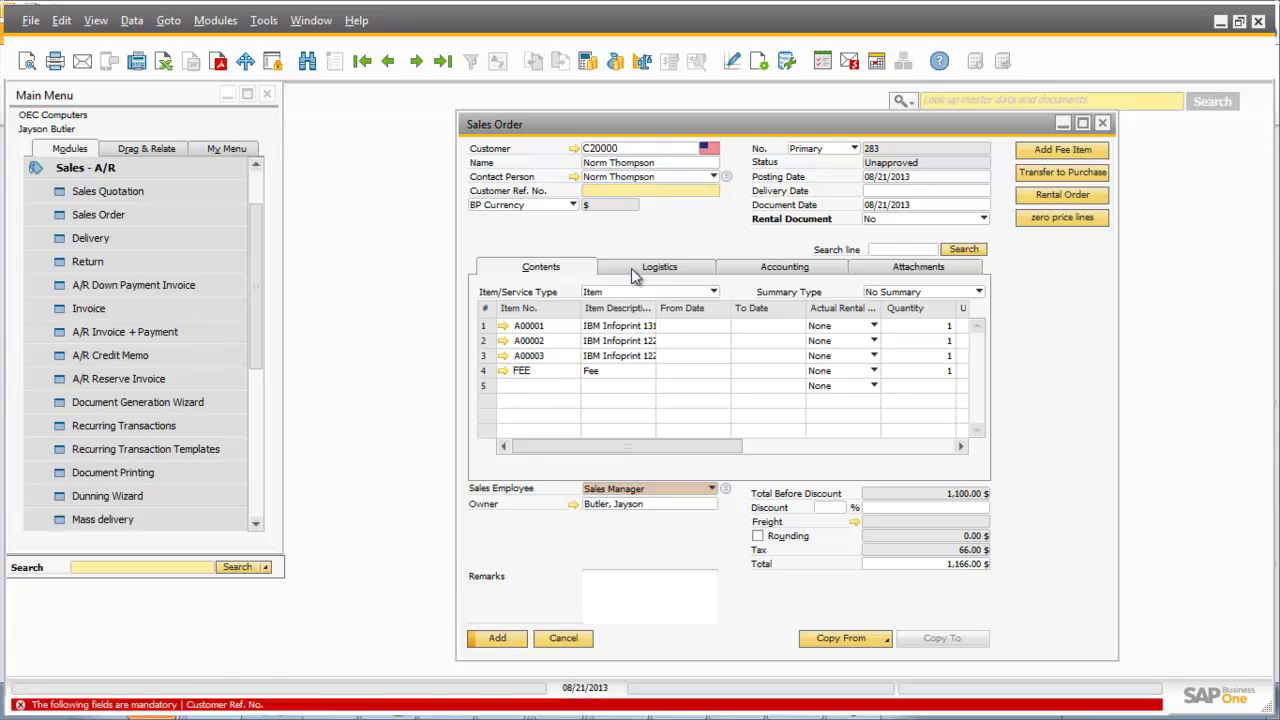
type("1234")
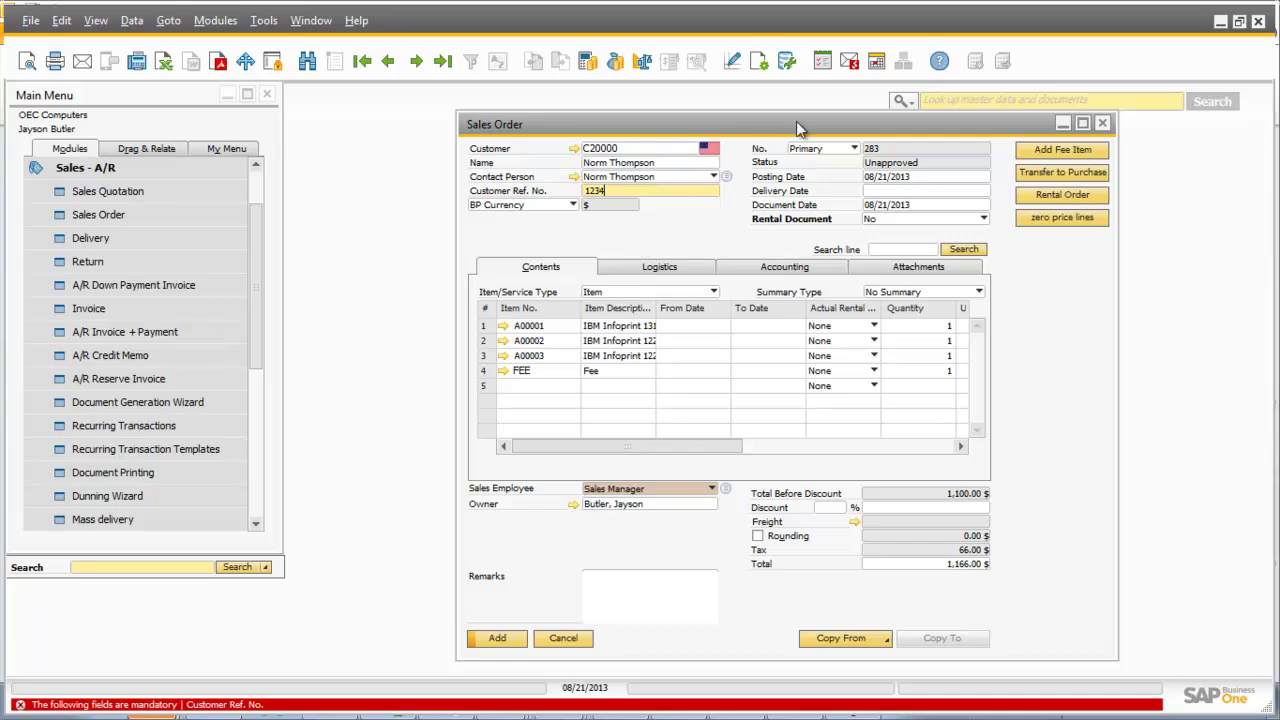
left_click(898, 190)
type("t")
key("Tab")
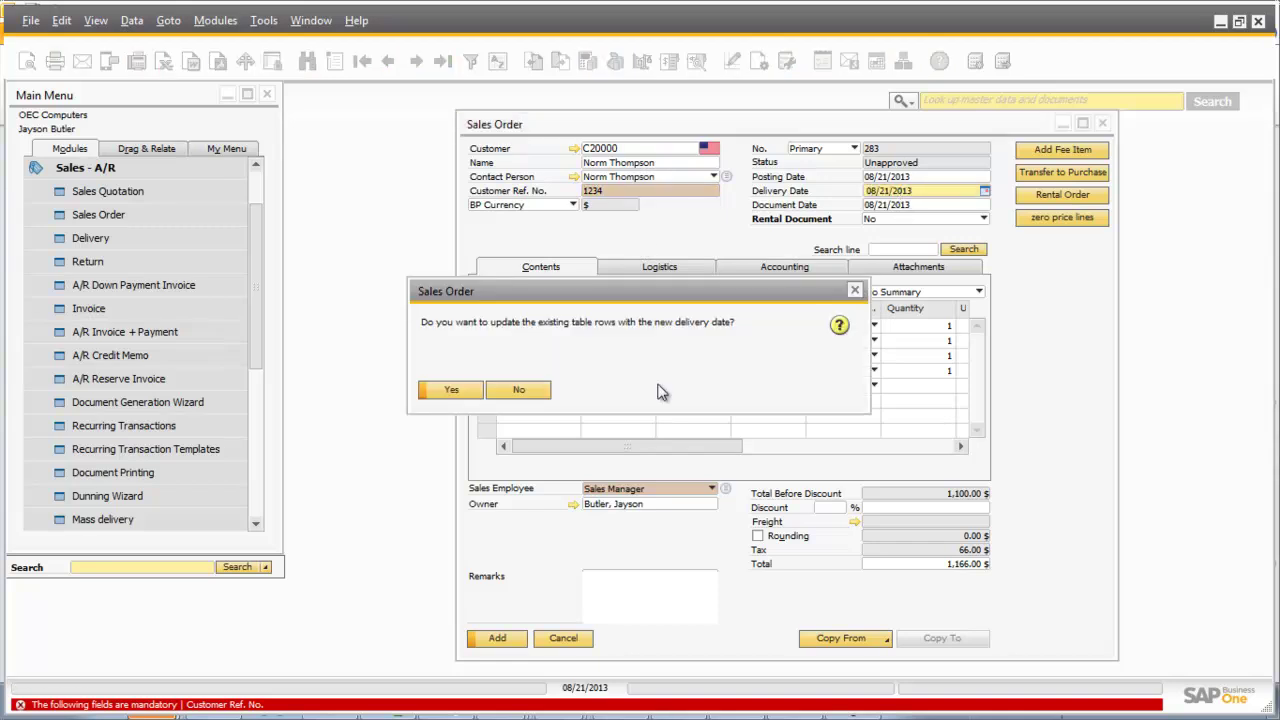
left_click(451, 390)
left_click(494, 641)
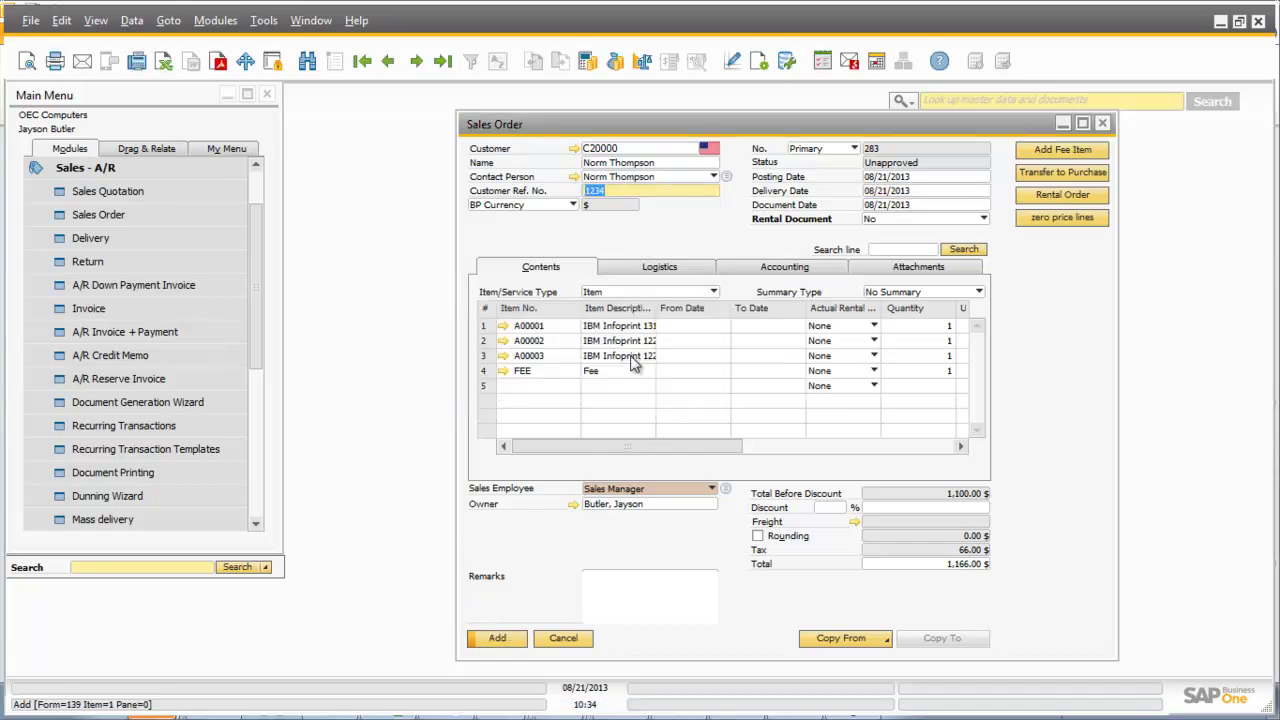
- Confirm adding the sales order and transfer its item lines to a new purchase order for comparison with the order
key("Return")
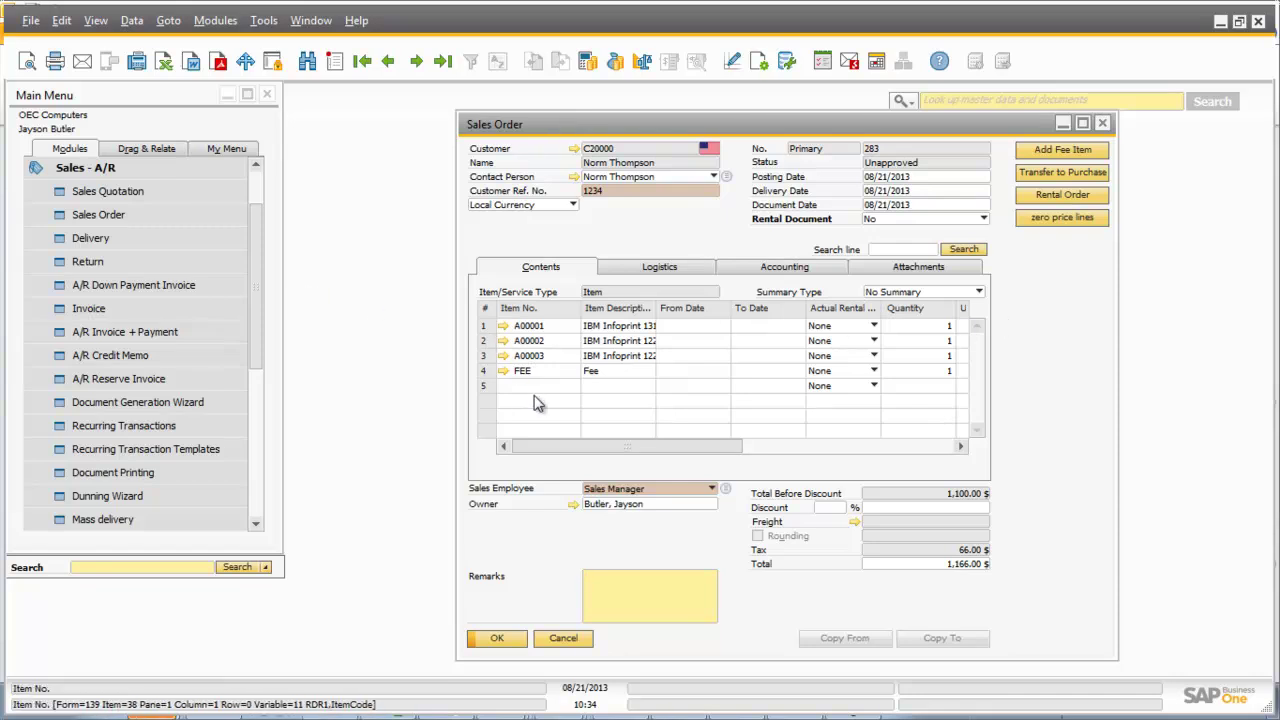
left_click(498, 372)
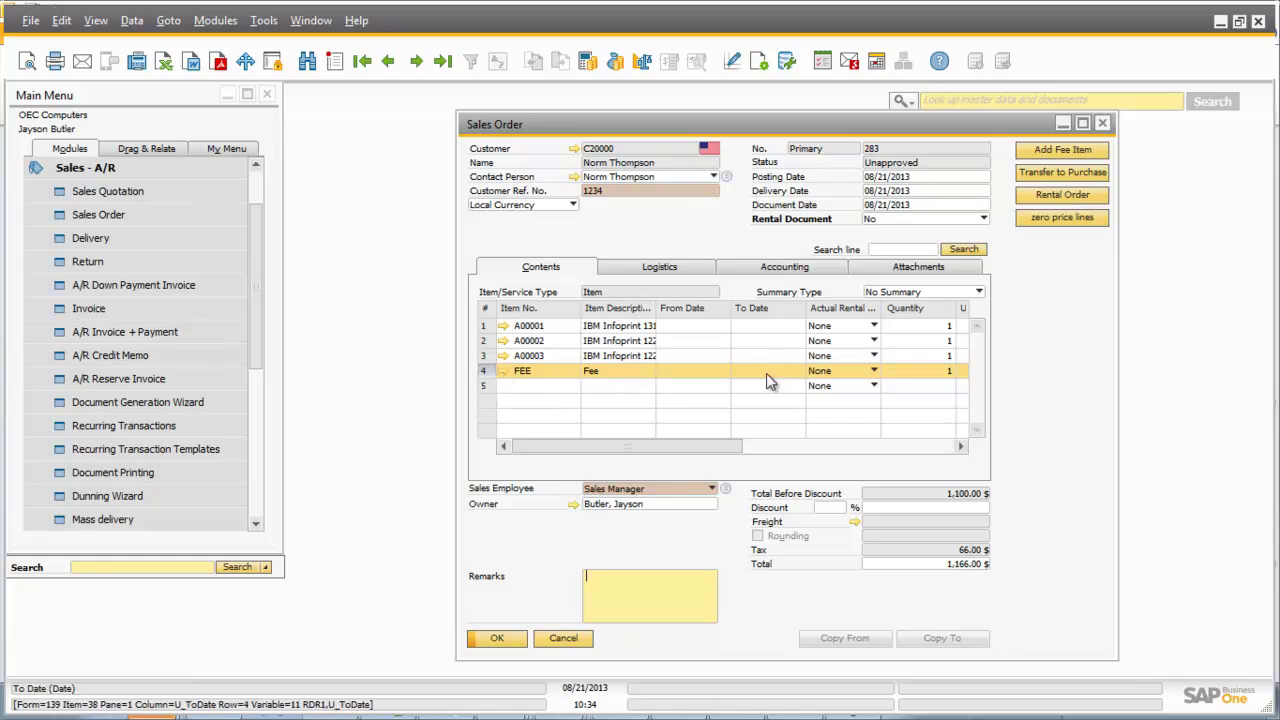
left_click(1067, 173)
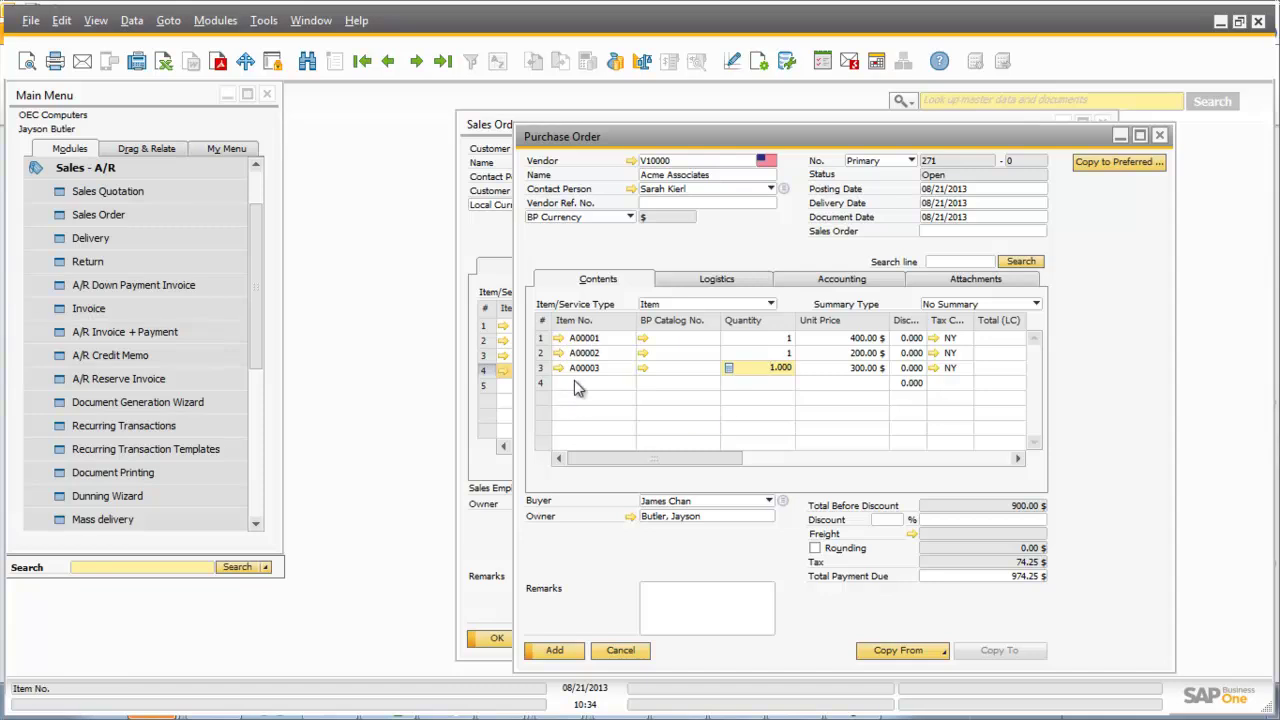
left_click_drag(703, 140, 836, 111)
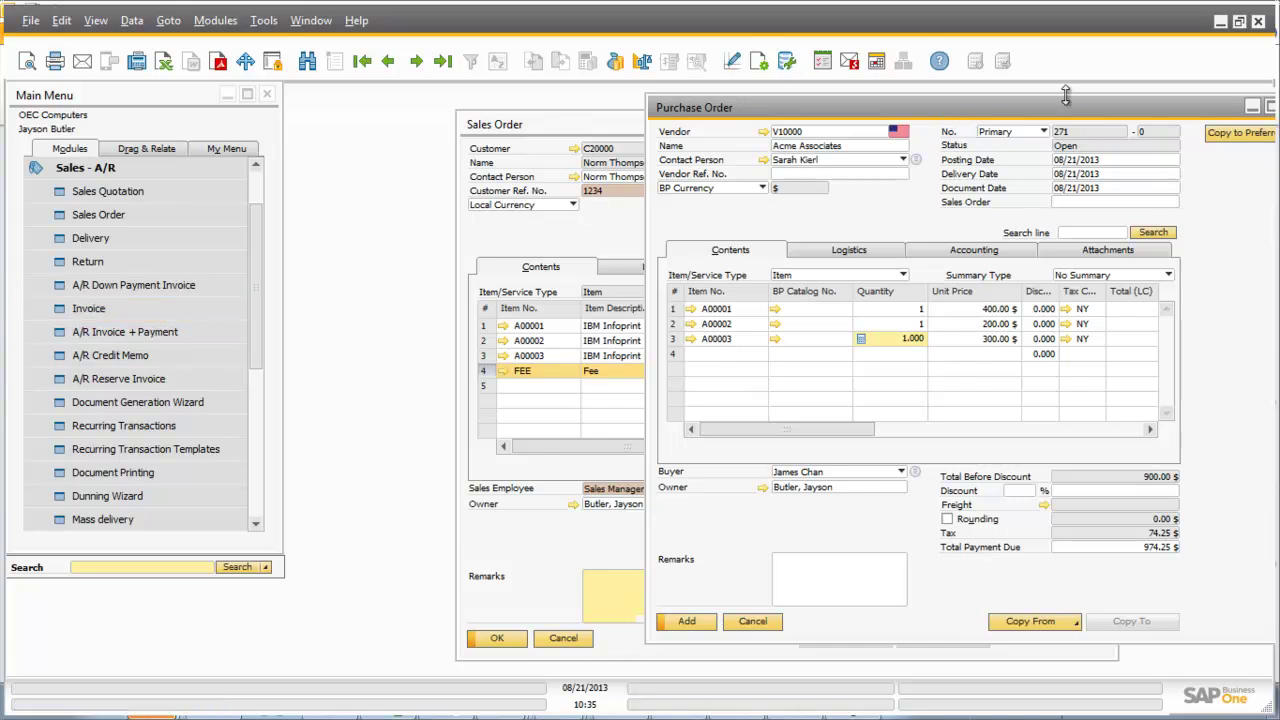
left_click_drag(1062, 110, 597, 152)
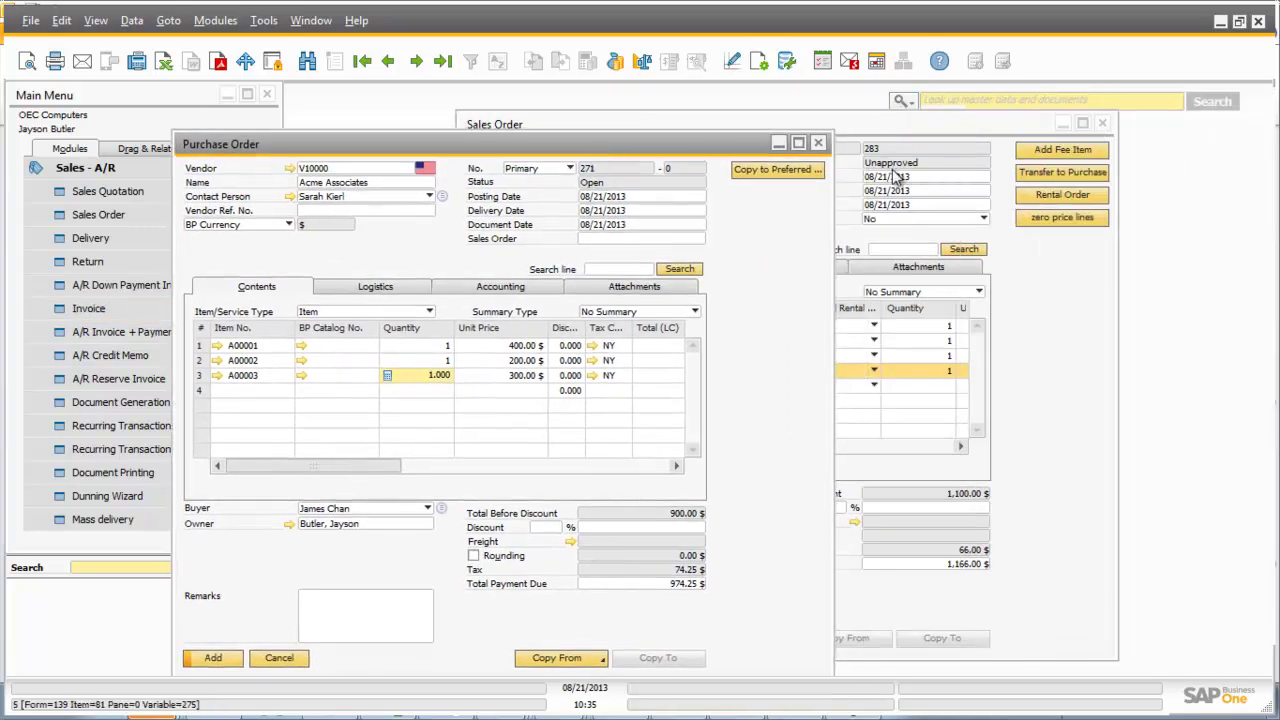
- Close the purchase order without saving, then close the sales order and collapse the Sales - A/R module
left_click(819, 144)
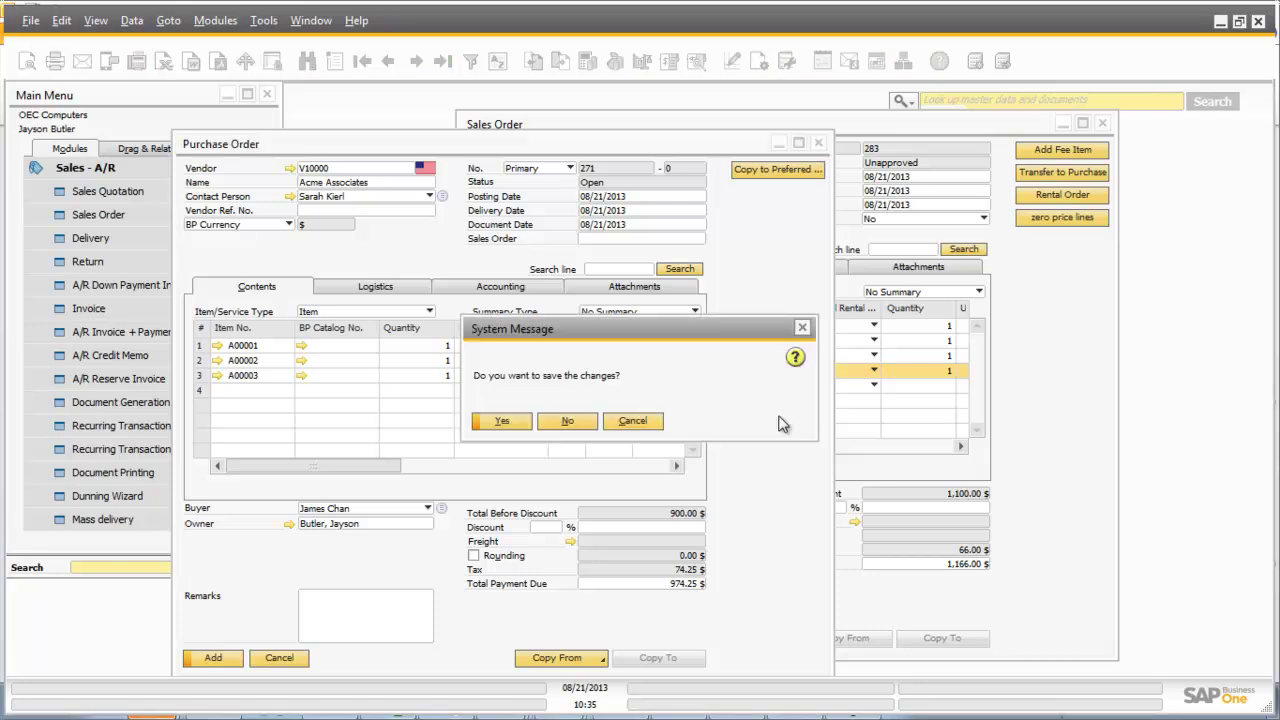
left_click(579, 422)
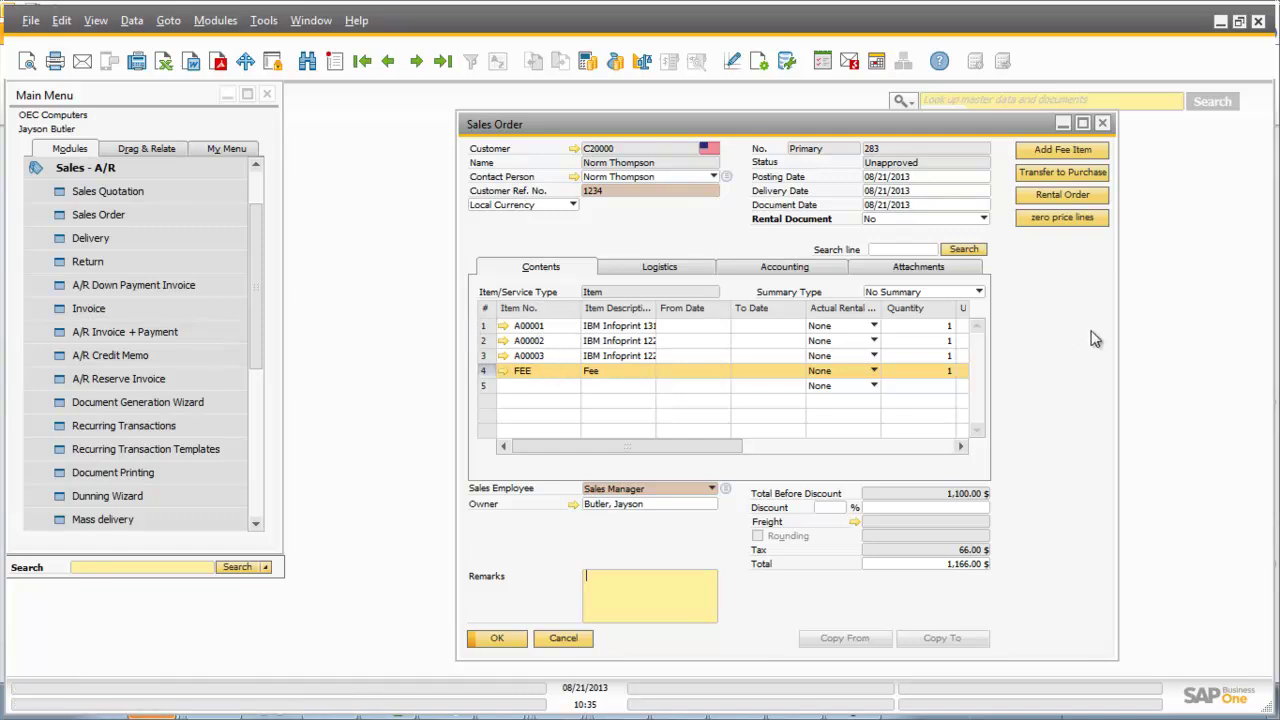
left_click(563, 638)
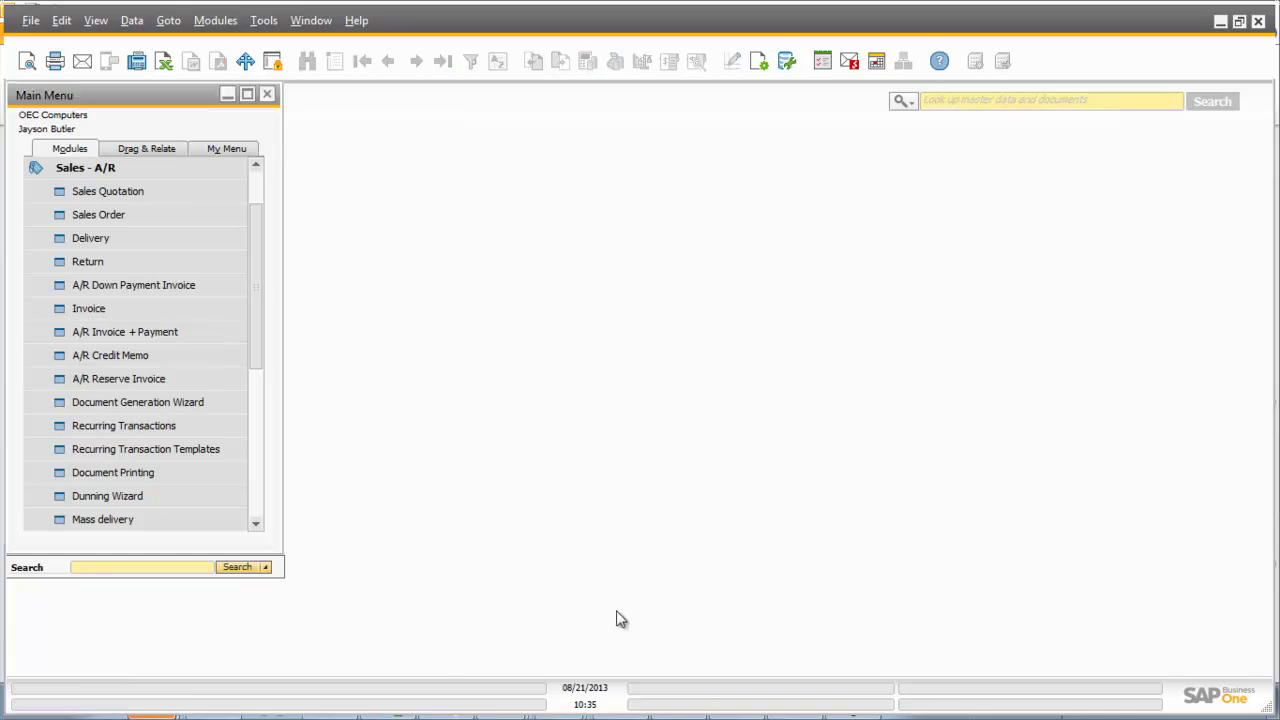
left_click(166, 170)
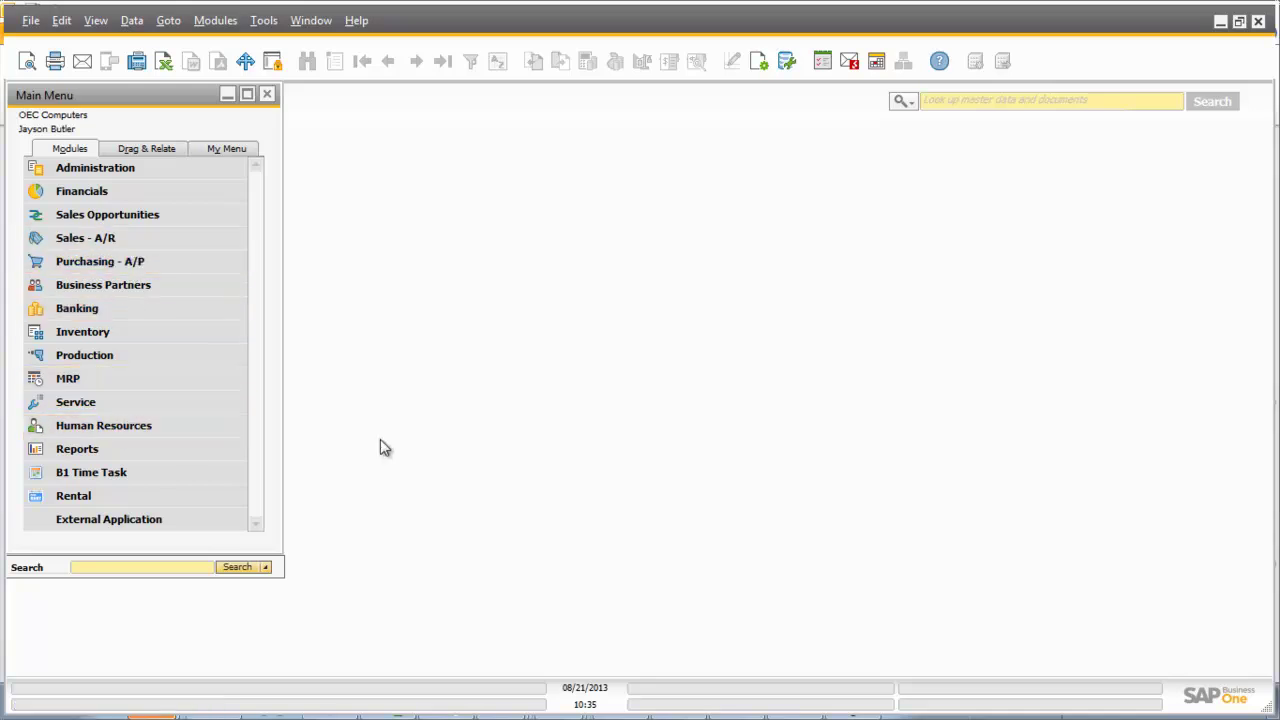
key("alt+Tab")
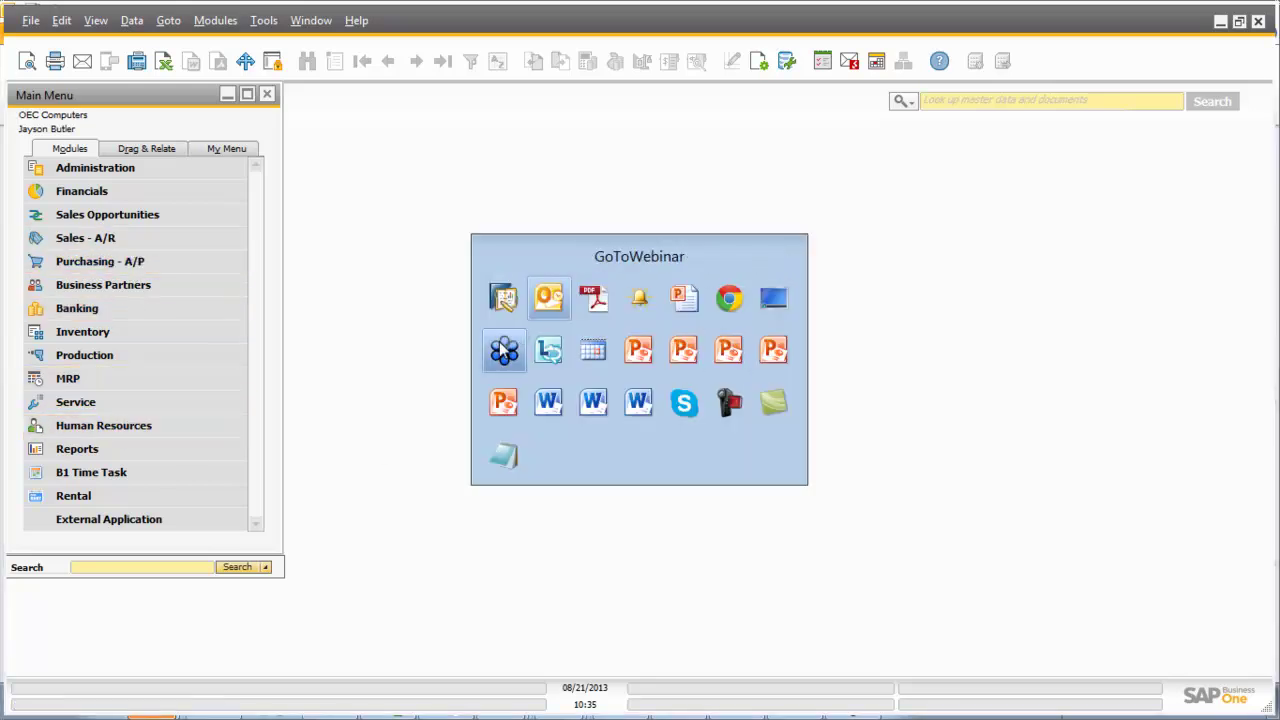
left_click(506, 352)
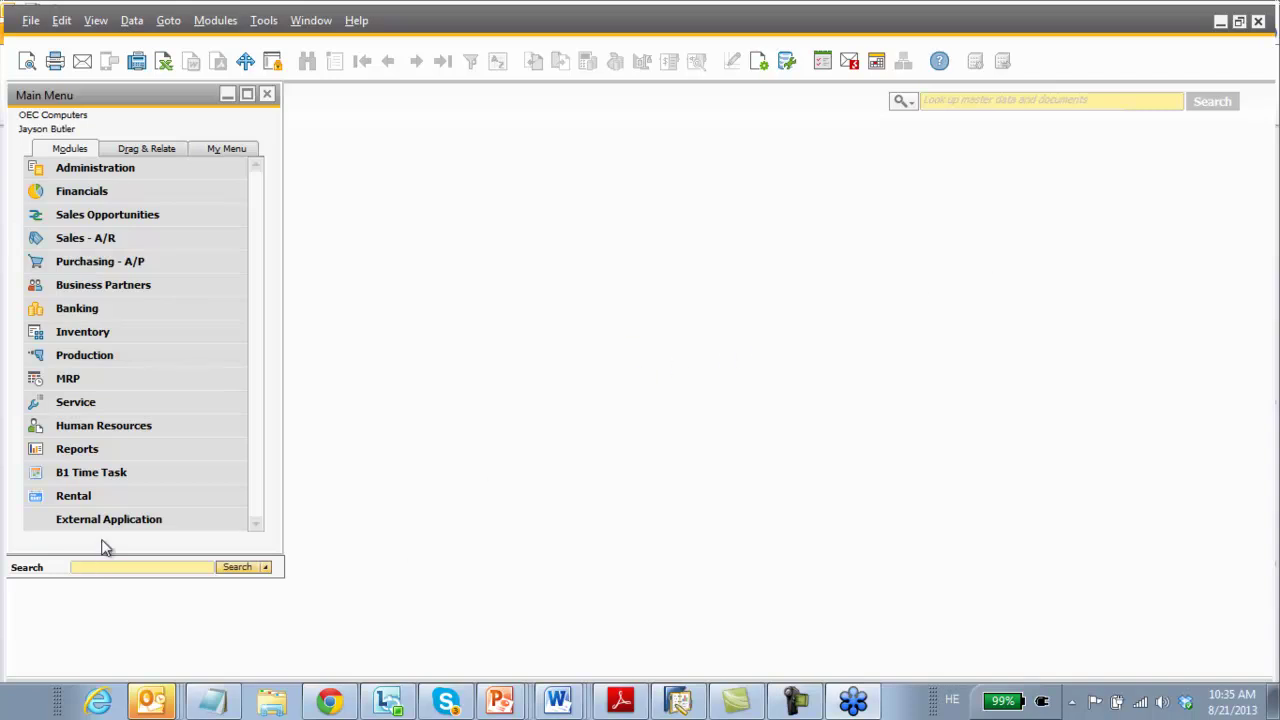
- Open Business Partner Master Data and find the sales order's customer by name
left_click(88, 288)
left_click(103, 307)
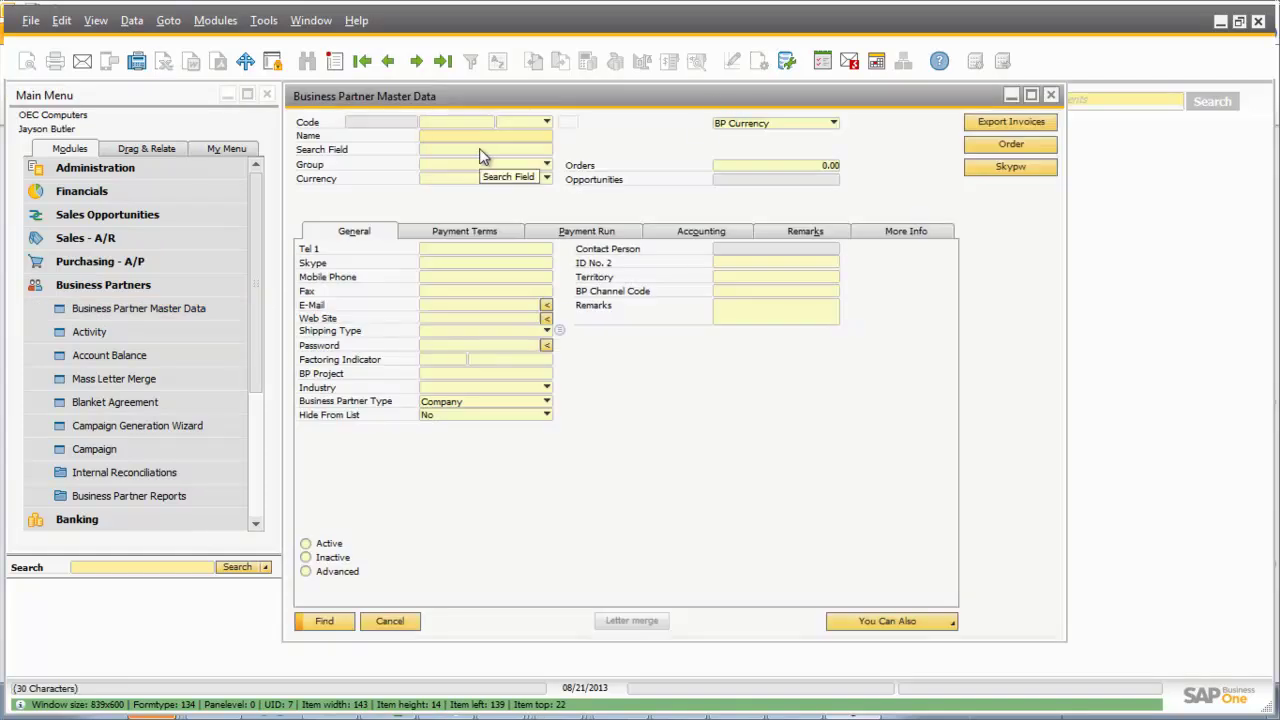
type("norm")
key("Return")
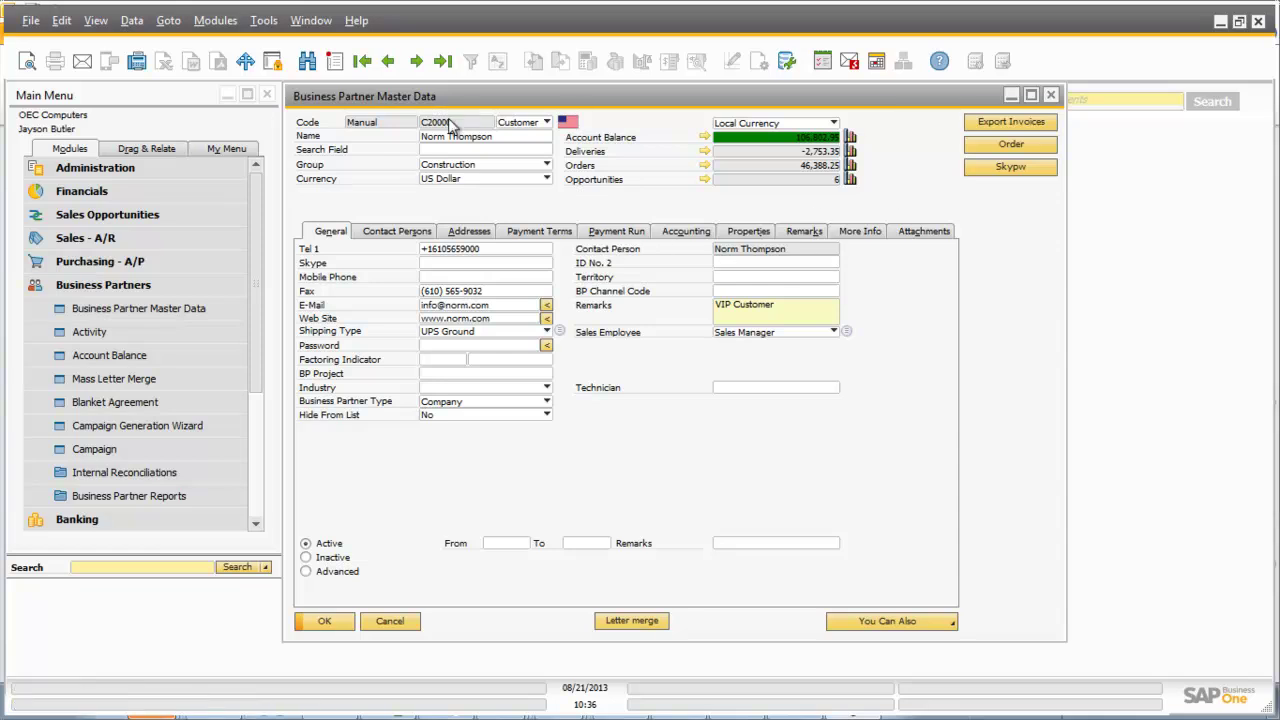
- Export the customer's invoices to XML, look through the invoice lines in the browser, and close the file
left_click(992, 125)
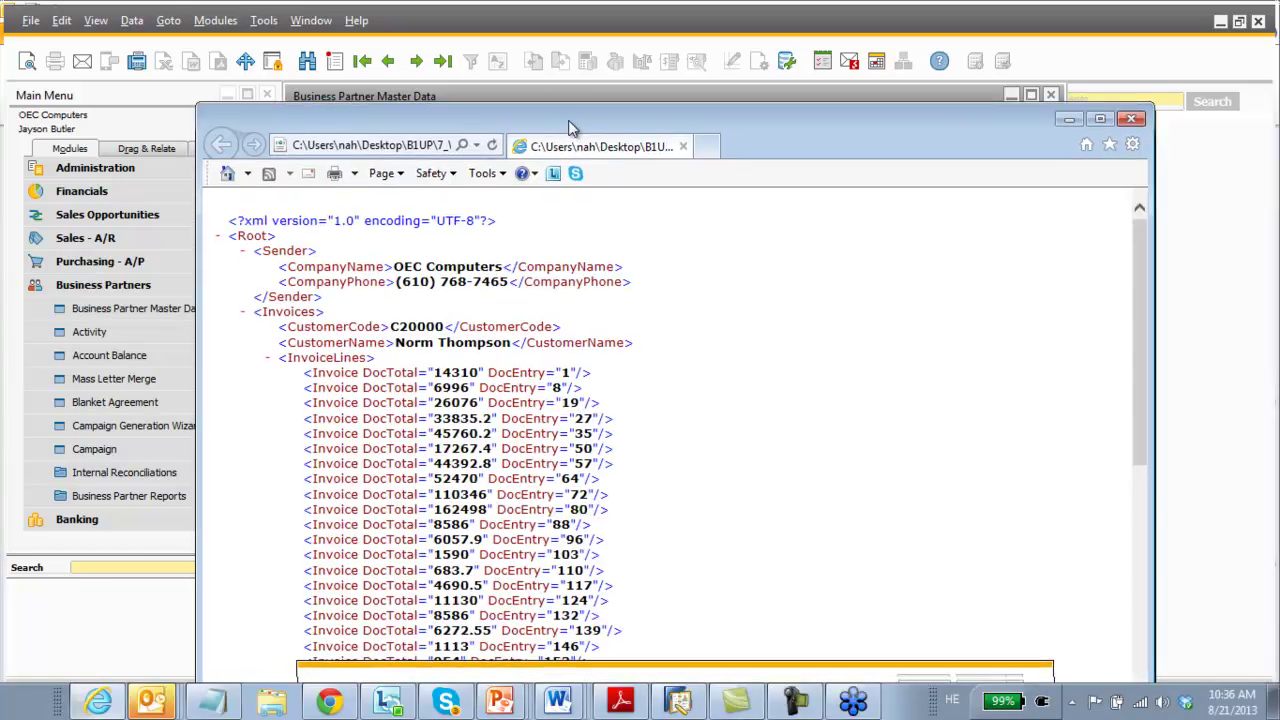
double_click(571, 128)
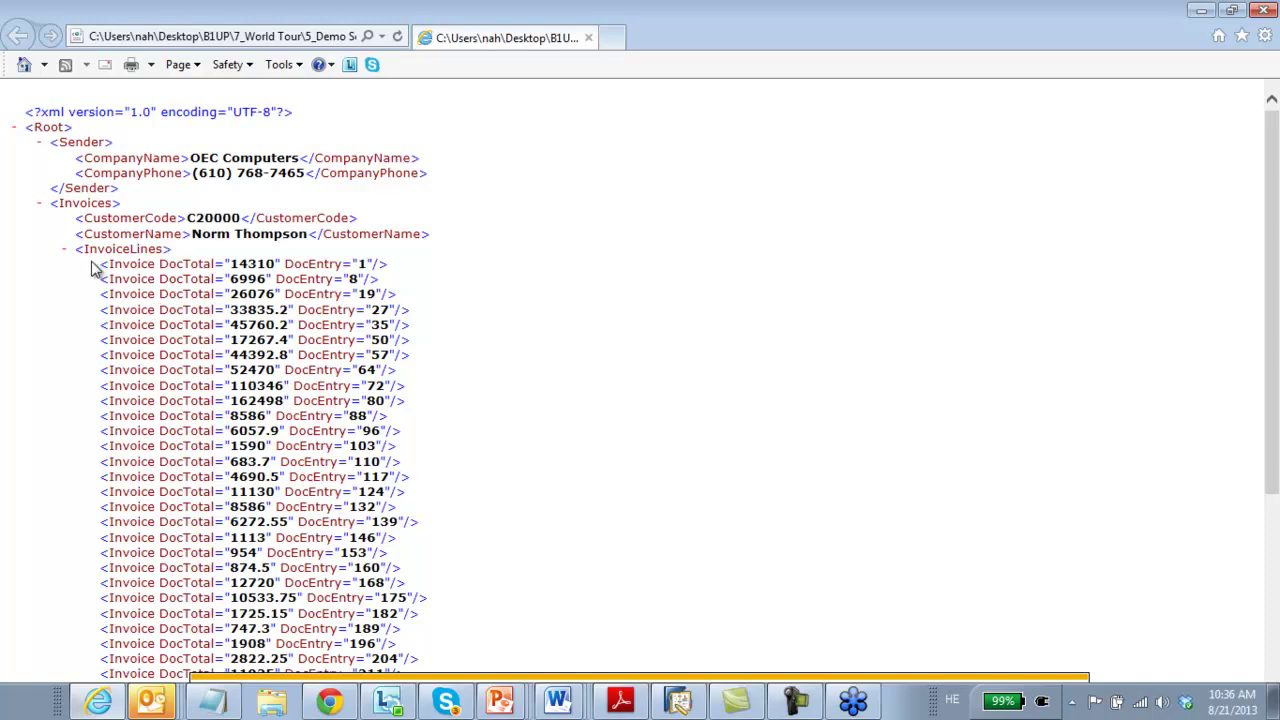
left_click_drag(131, 257, 358, 294)
scroll(330, 340, "down", 1)
scroll(330, 343, "down", 4)
scroll(230, 450, "up", 5)
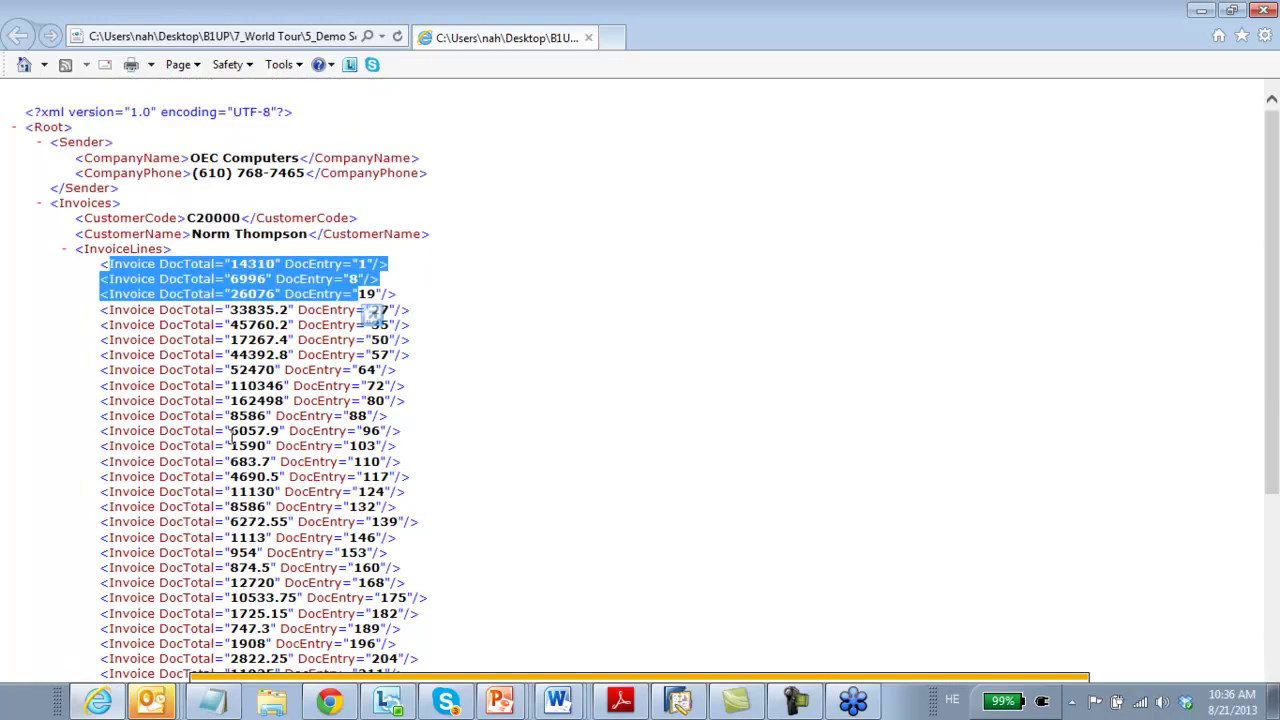
left_click(1266, 10)
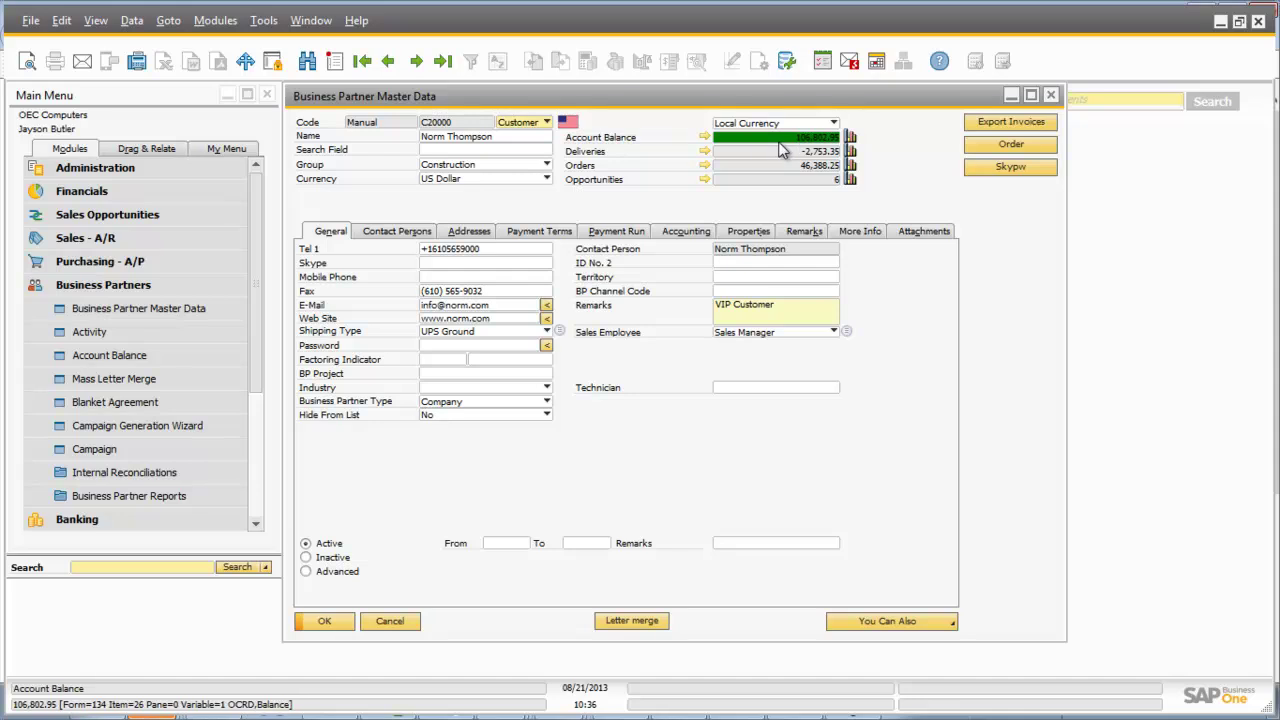
- Compare the account balance highlighting with the payment terms for this customer and Global Industries, then close the master data
left_click(528, 235)
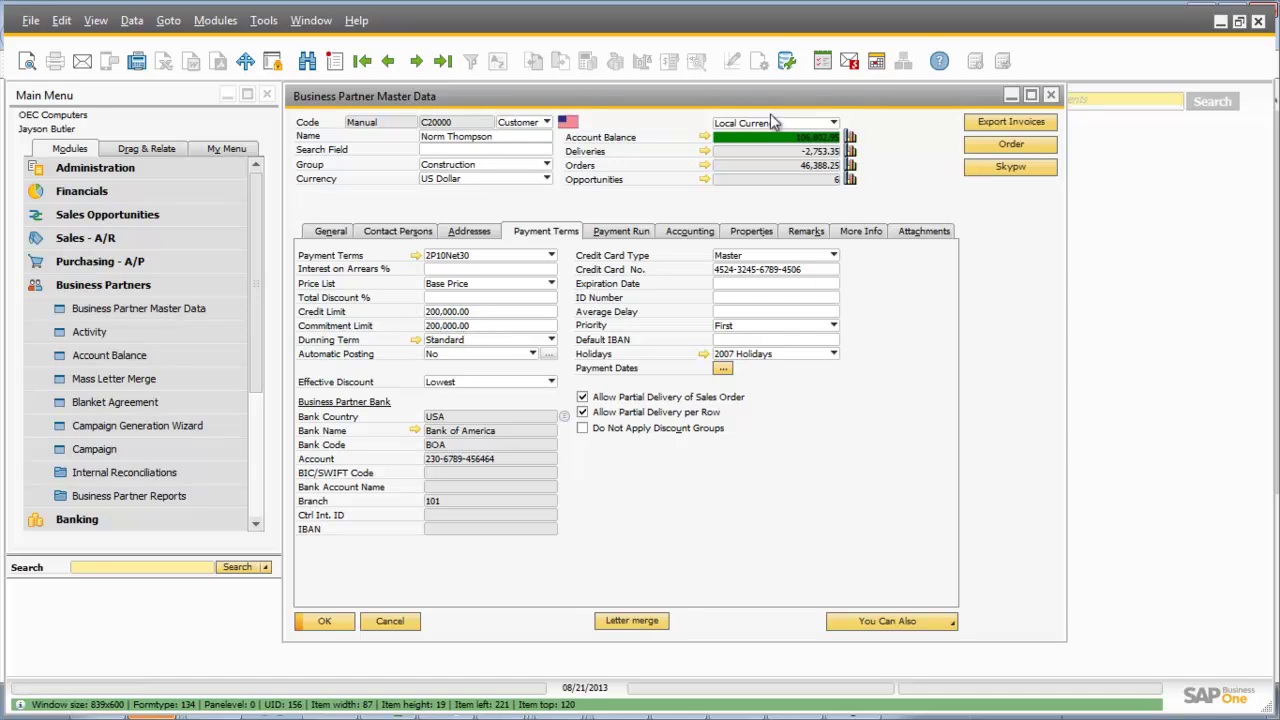
key("ctrl+Right")
key("ctrl+Right")
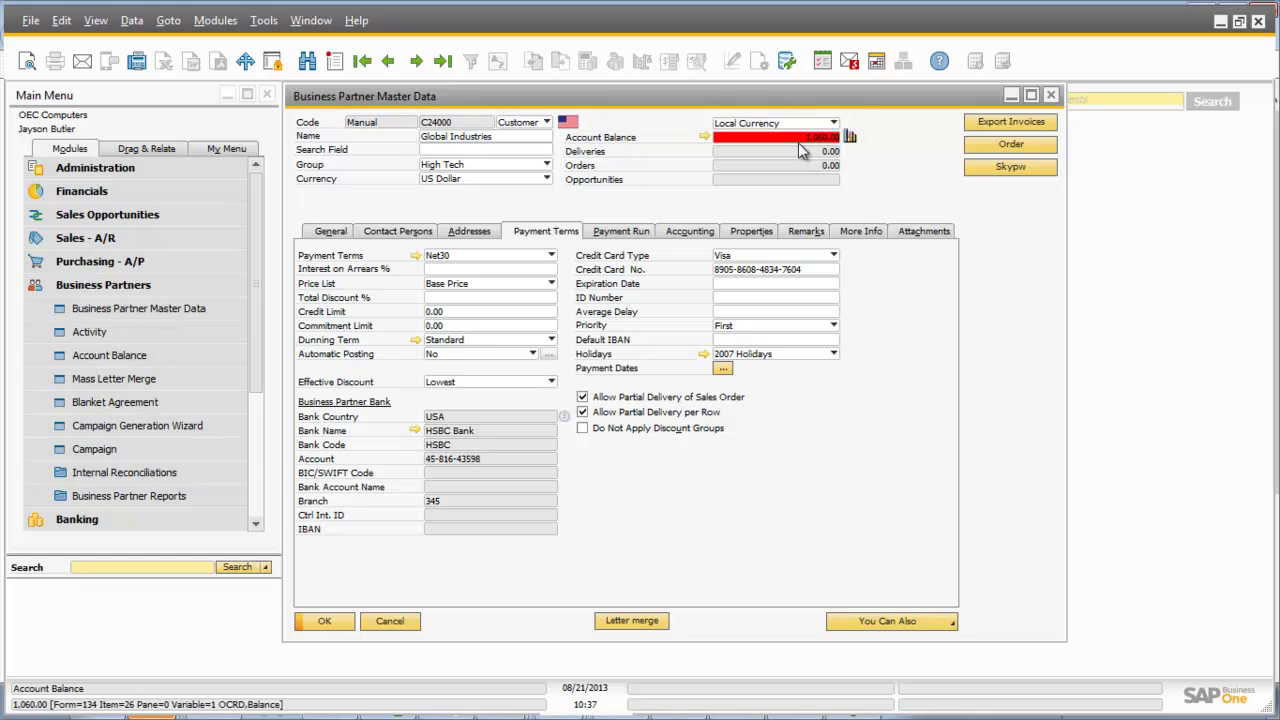
left_click(1051, 96)
left_click(185, 290)
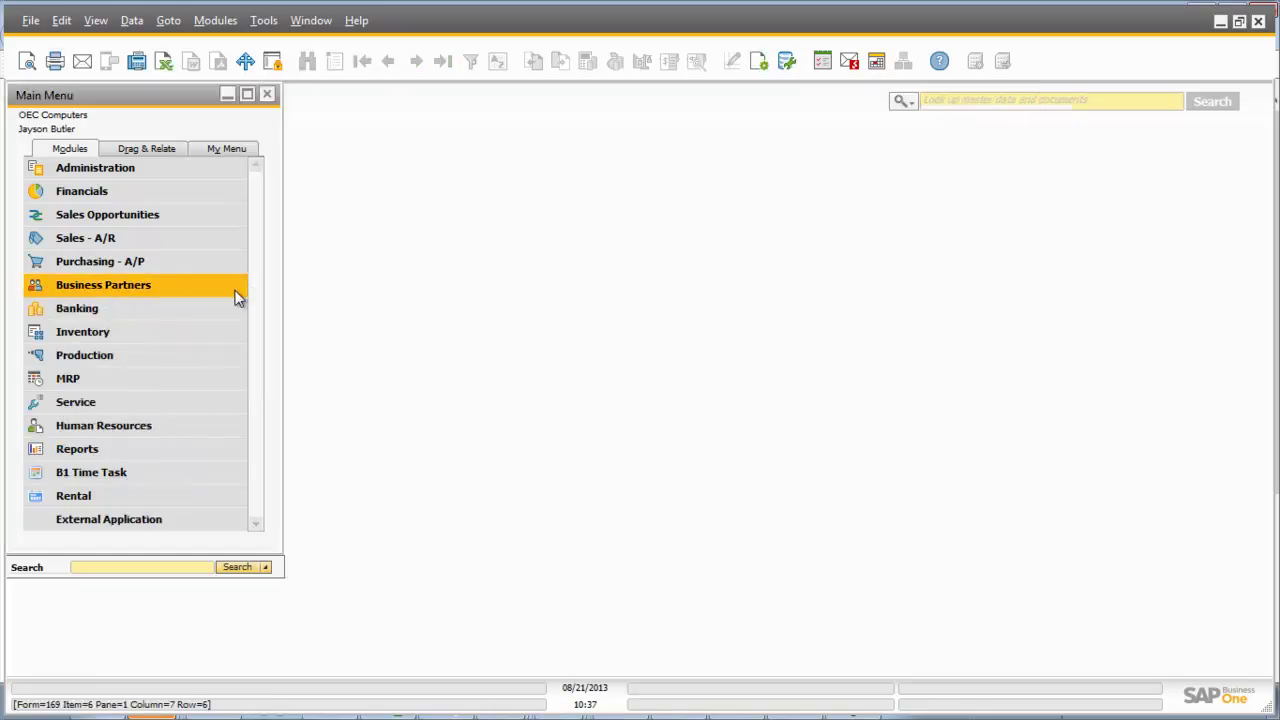
- Start a new A/R invoice for the second customer in the business partner list
left_click(134, 242)
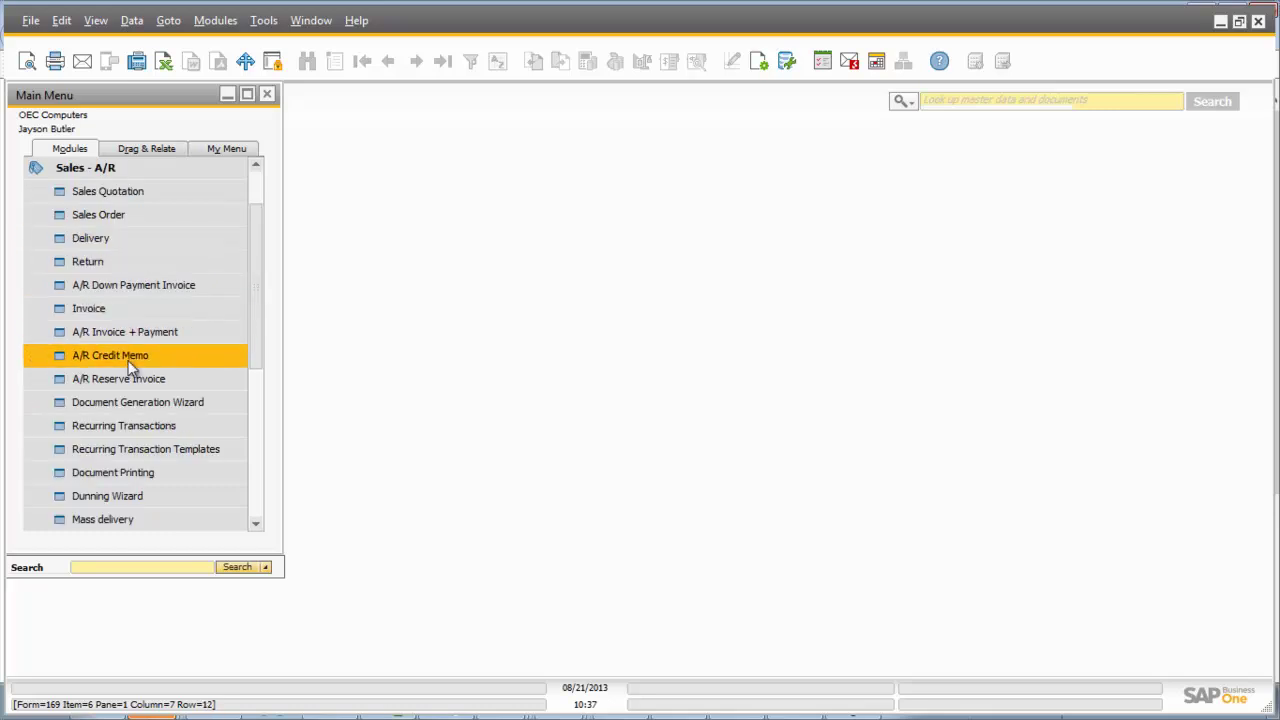
left_click(156, 314)
key("Tab")
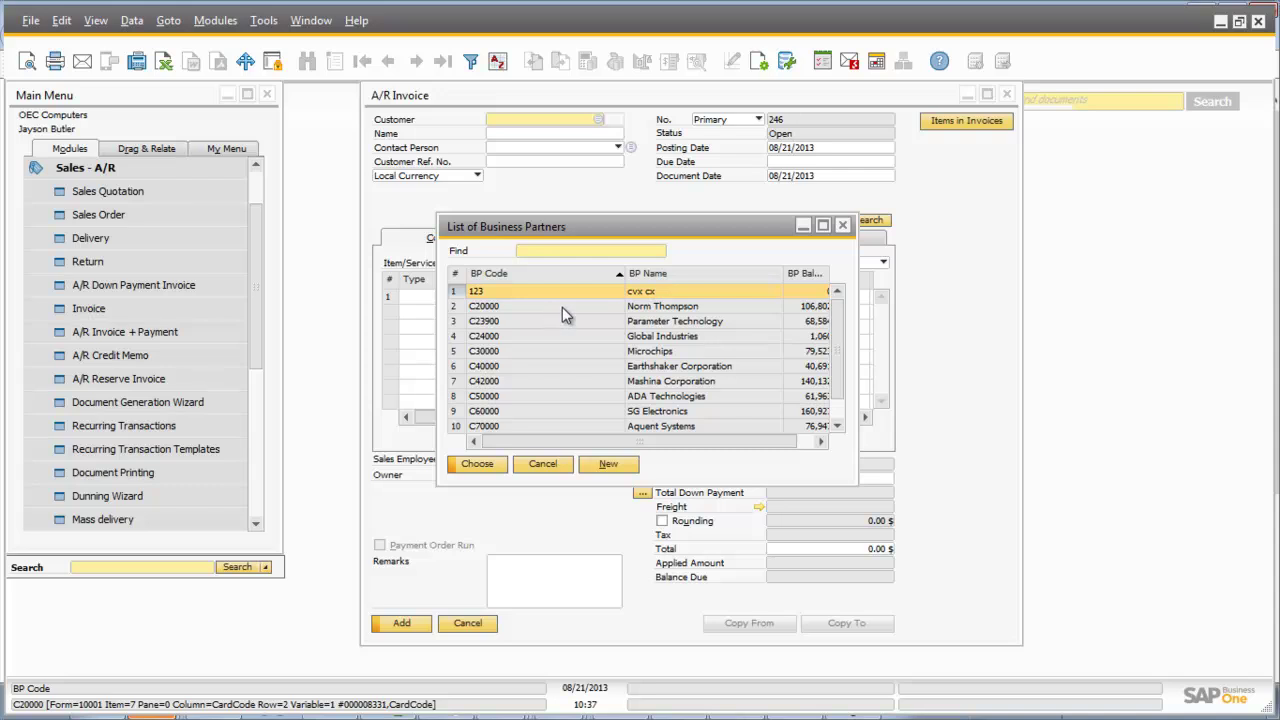
double_click(562, 307)
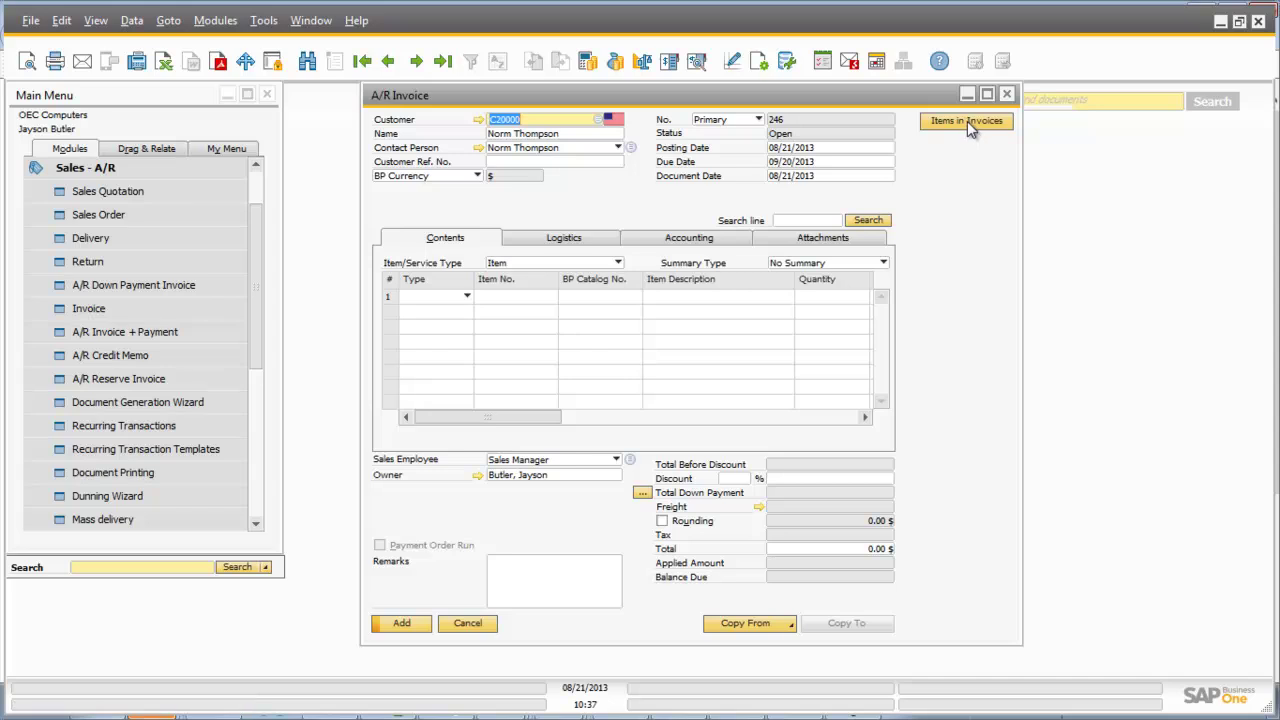
- Run the Items in Invoices report for the invoice's customer and look through the listed items
left_click(967, 121)
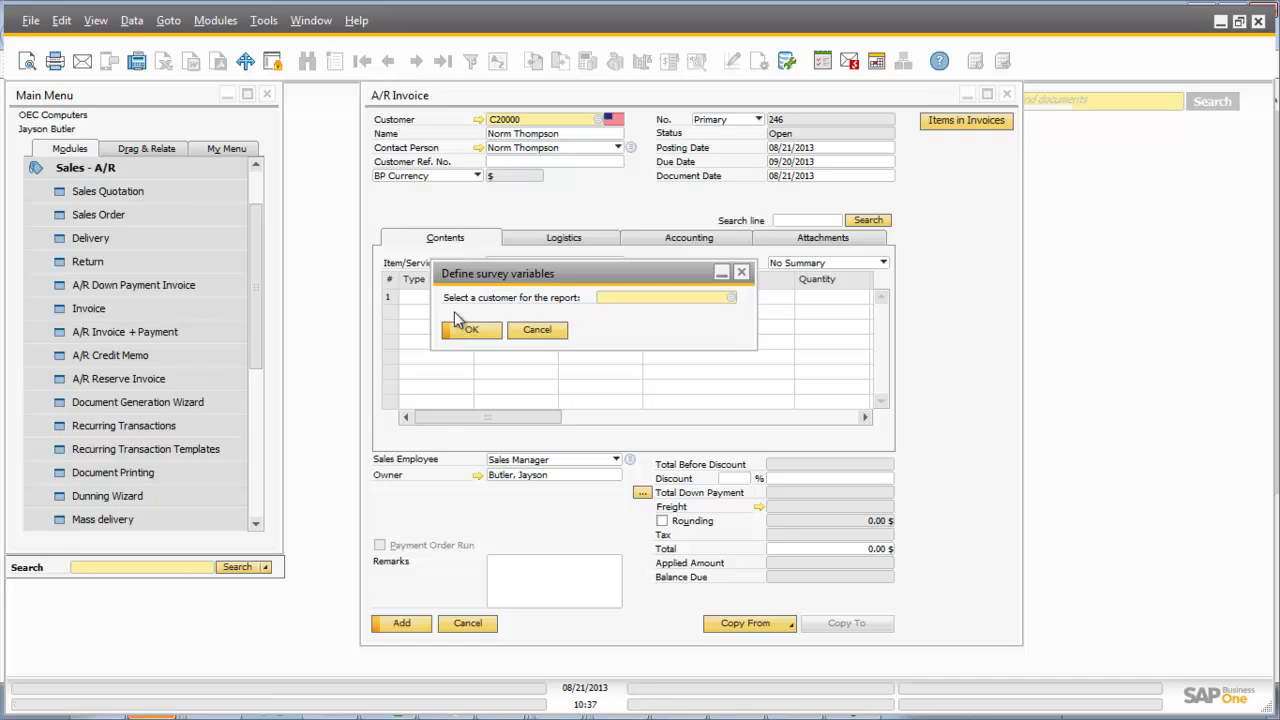
left_click(731, 298)
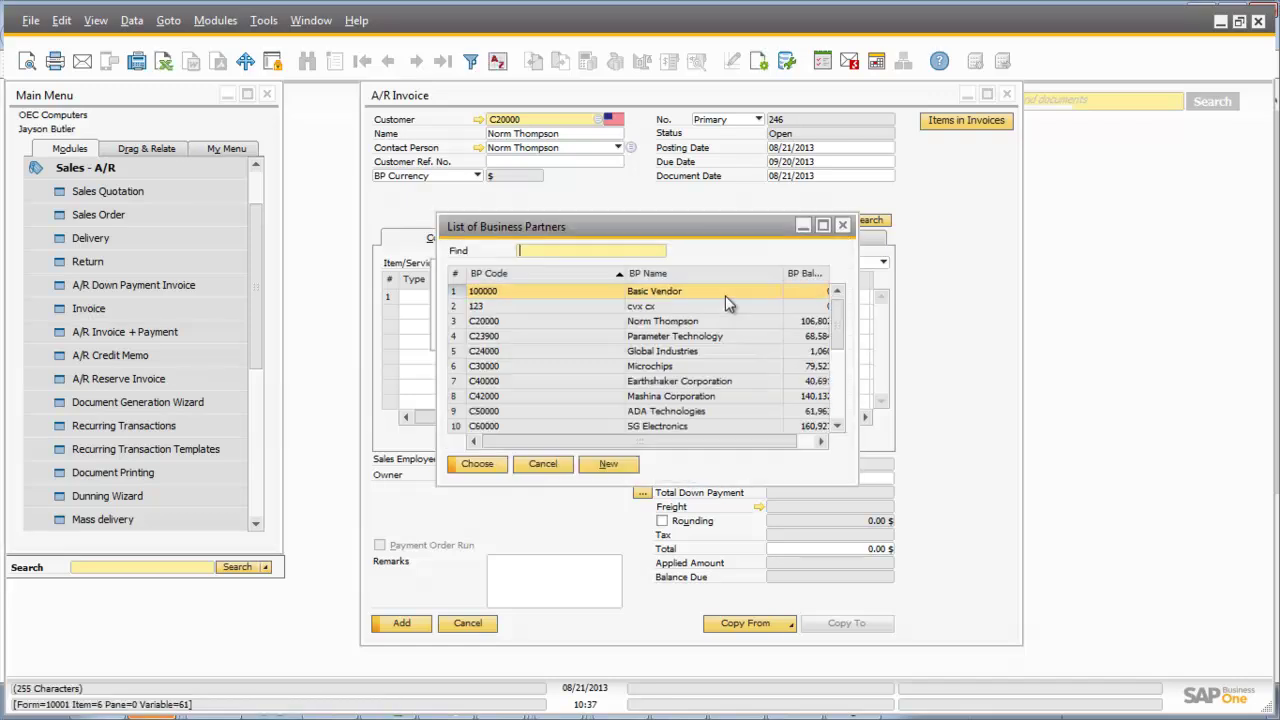
left_click(663, 322)
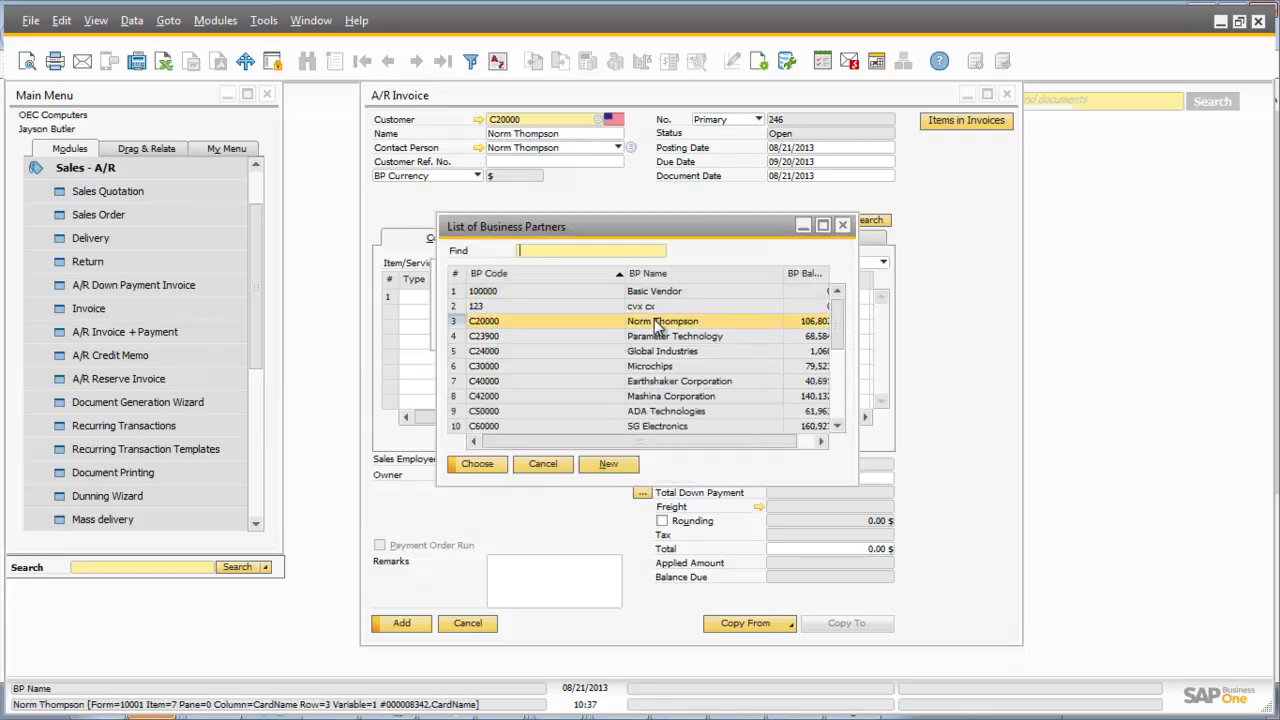
left_click(478, 465)
left_click(477, 331)
left_click_drag(252, 222, 416, 118)
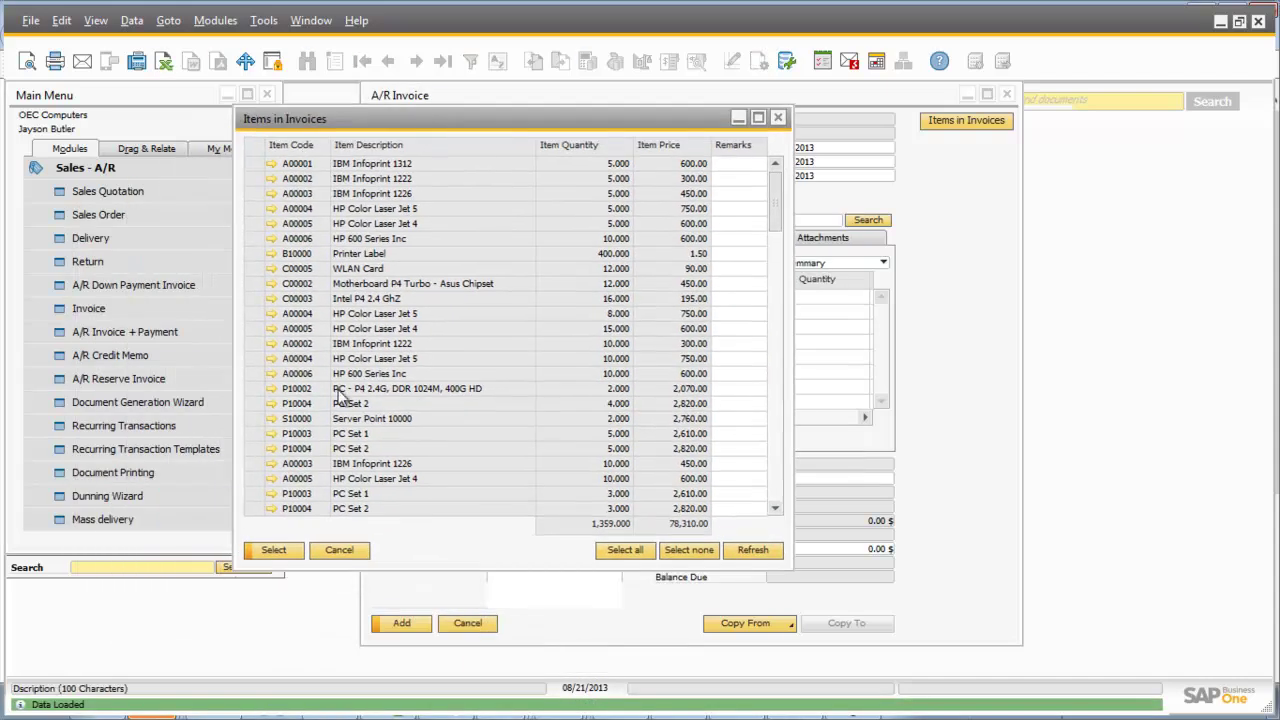
scroll(340, 395, "down", 5)
scroll(340, 395, "up", 5)
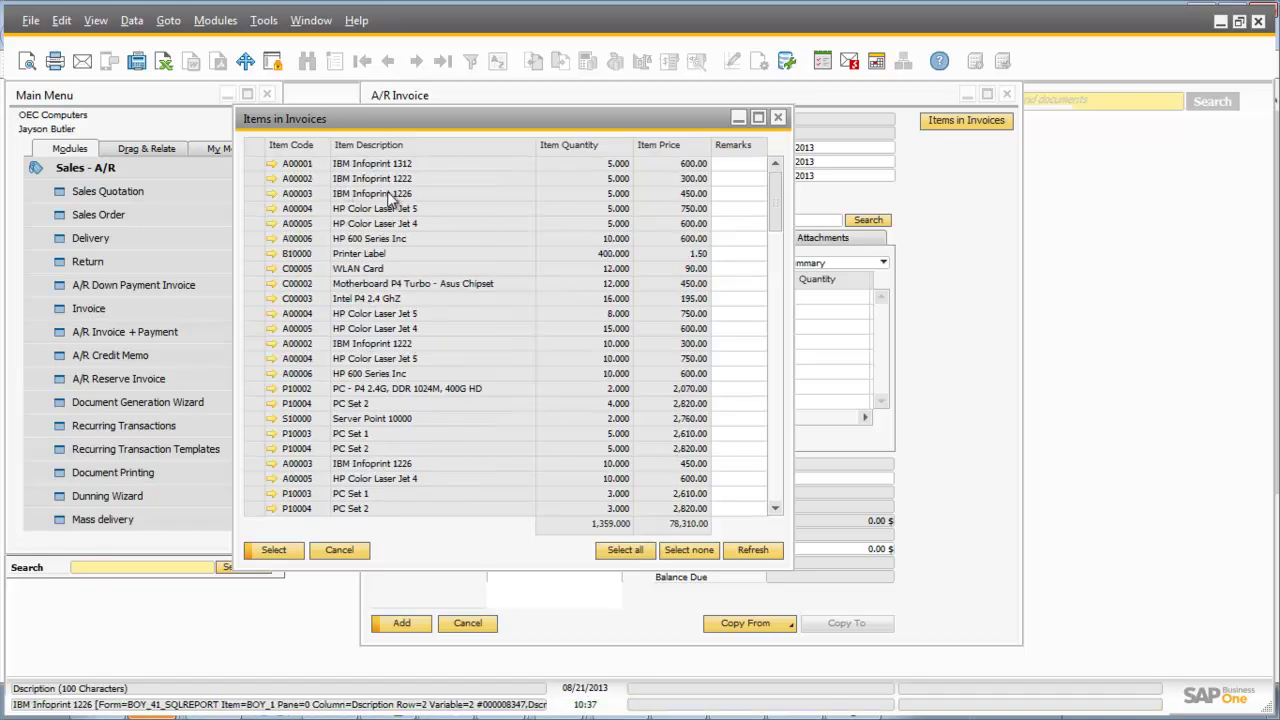
- Enter the remarks sfdsfsf, asdasd and asda for report items A00001, A00002 and A00003
left_click(744, 163)
type("sfdsfsf")
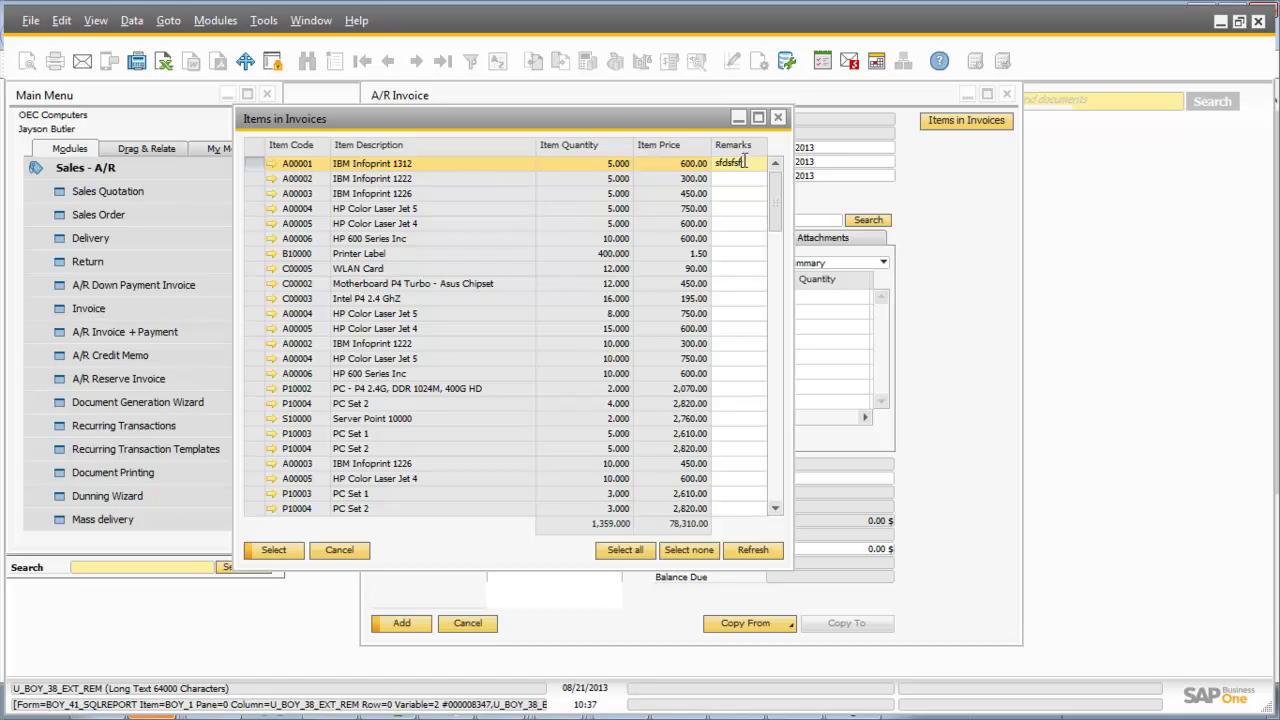
left_click(739, 177)
type("asdasd")
left_click(736, 193)
type("asda")
- Select items A00004, A00005, A00006, B10000 and C00005 in the report and insert them into the A/R invoice
left_click(730, 209)
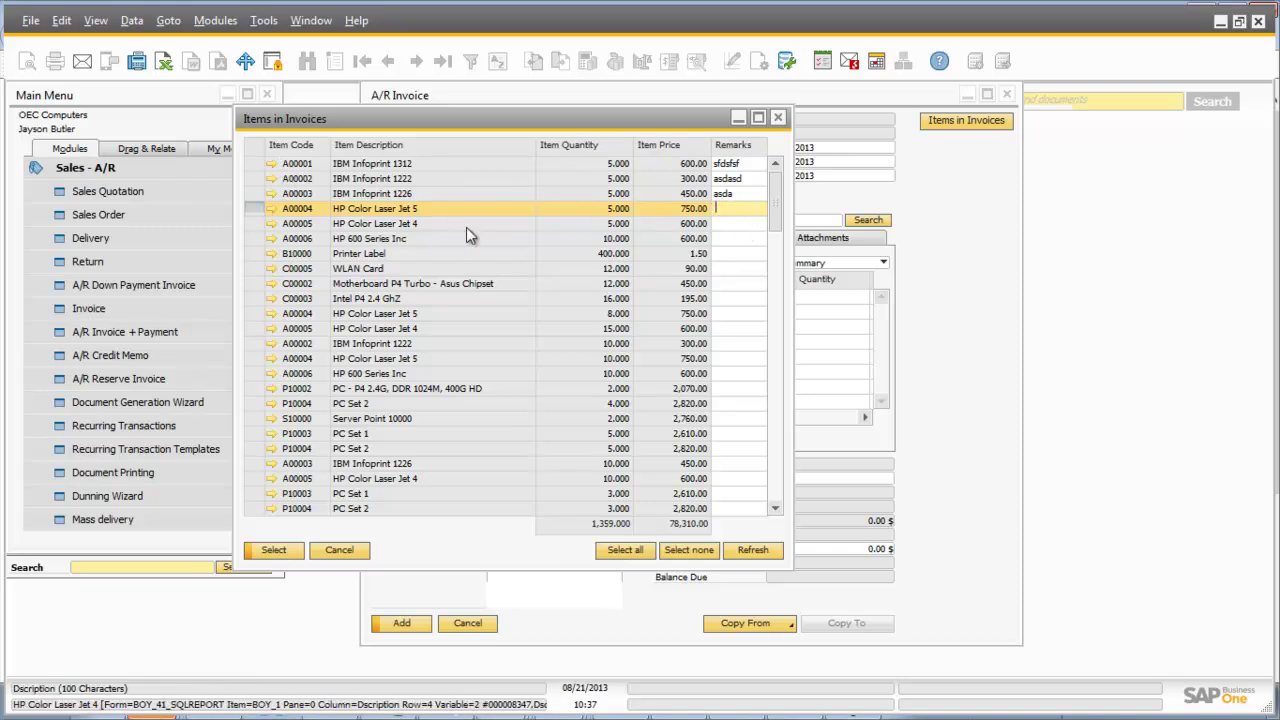
left_click(254, 224, "ctrl")
left_click(255, 242, "ctrl")
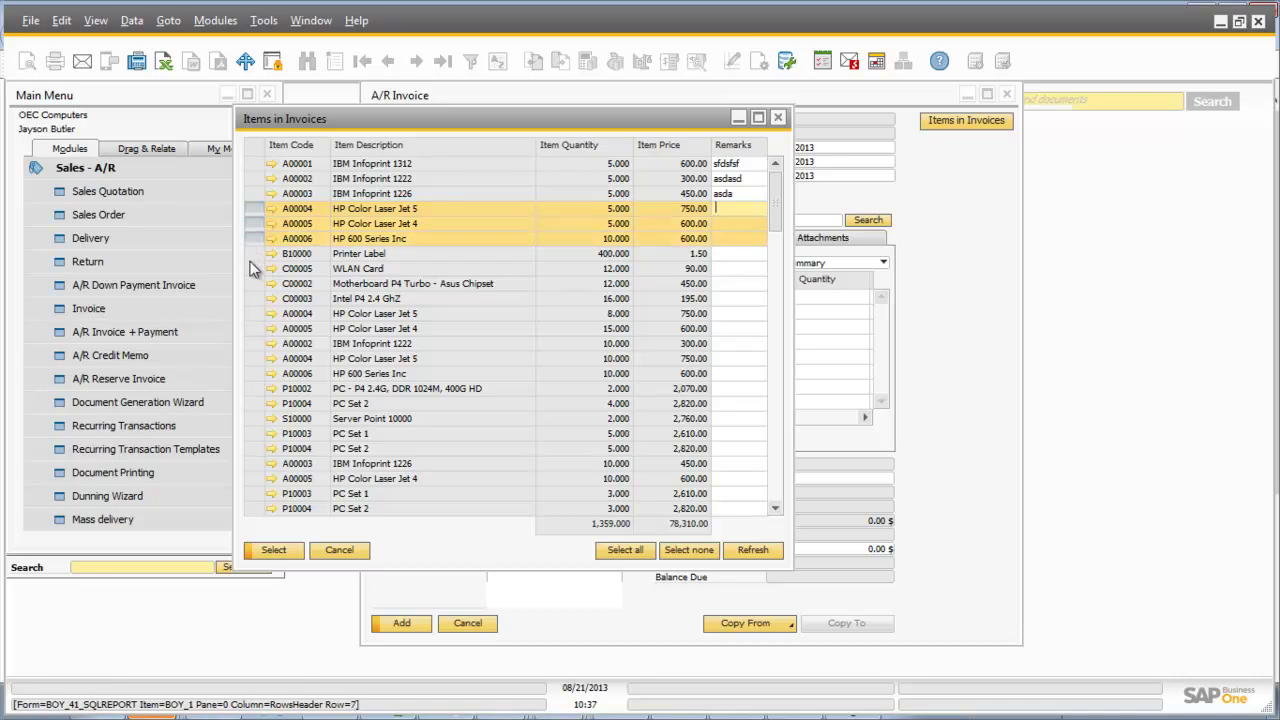
left_click(253, 254, "ctrl")
left_click(250, 269, "ctrl")
key("Return")
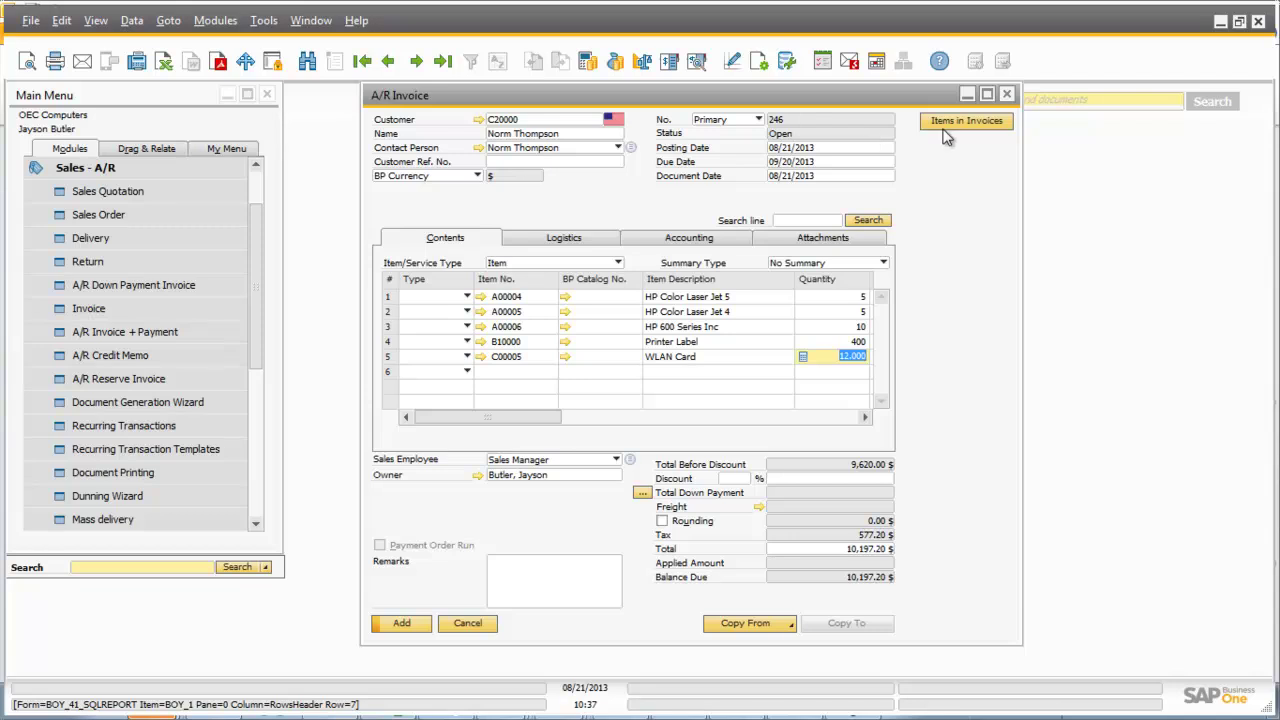
- Run the Items in Invoices report again for the customer on the A/R invoice
left_click(502, 324)
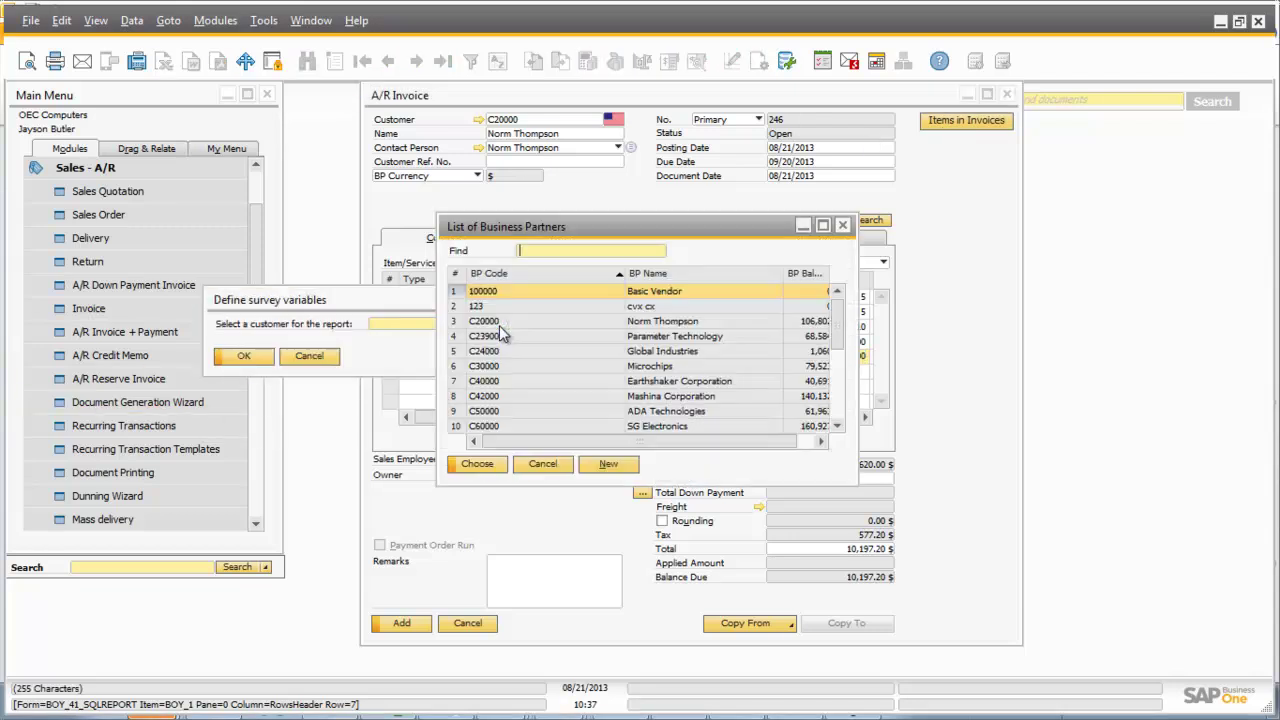
left_click(490, 321)
left_click(455, 468)
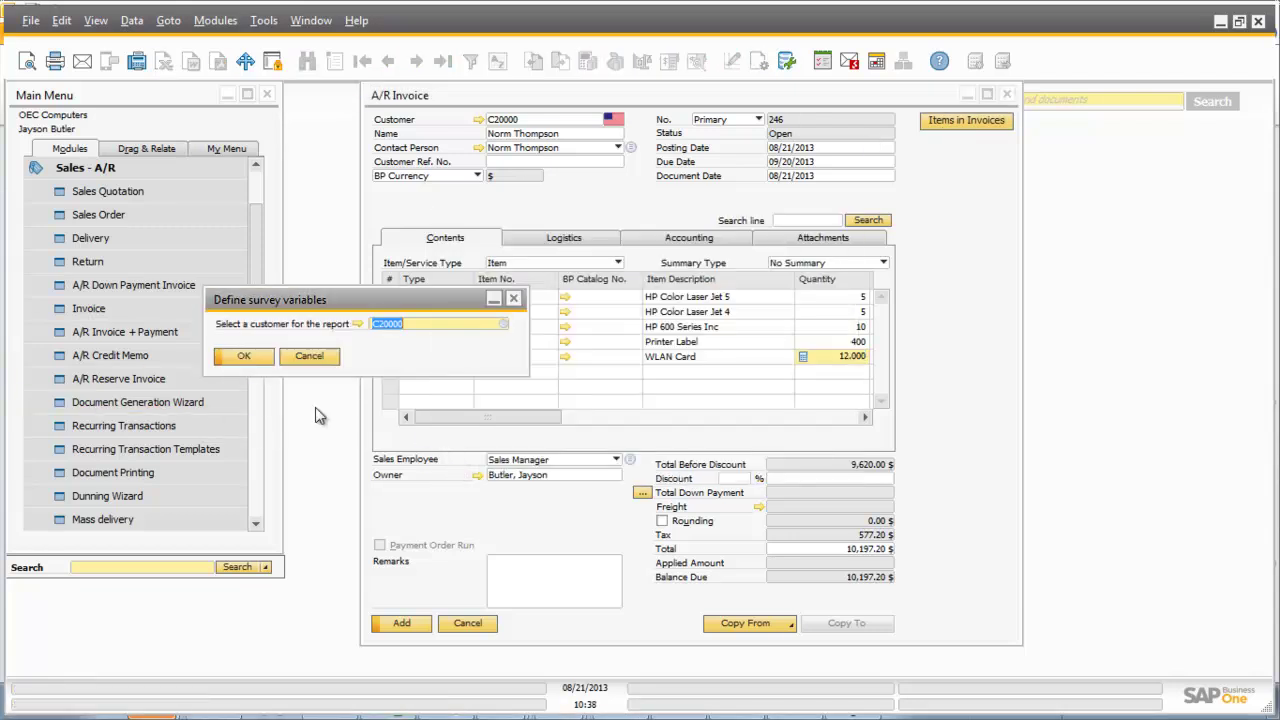
left_click(247, 362)
- Select items A00006, B10000, C00005 and C00002 in the report, insert them into the A/R invoice and check the added rows
left_click_drag(329, 227, 600, 110)
left_click_drag(357, 226, 366, 272)
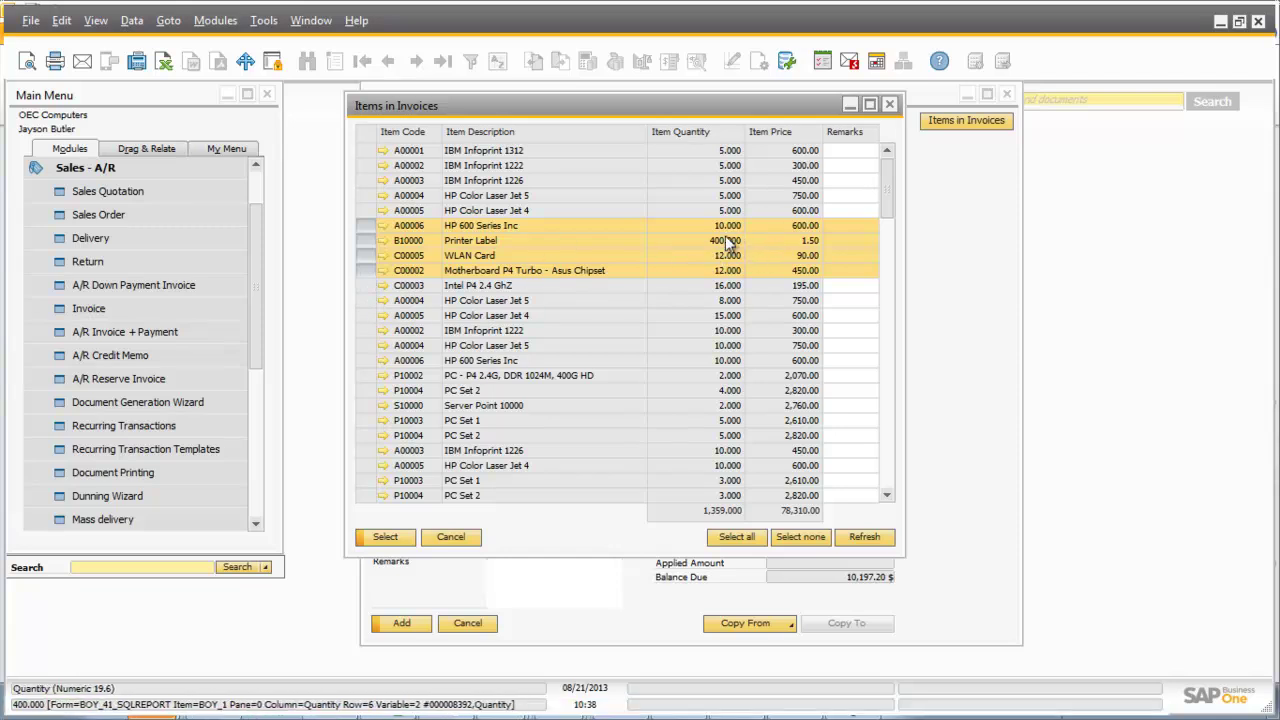
left_click(380, 537)
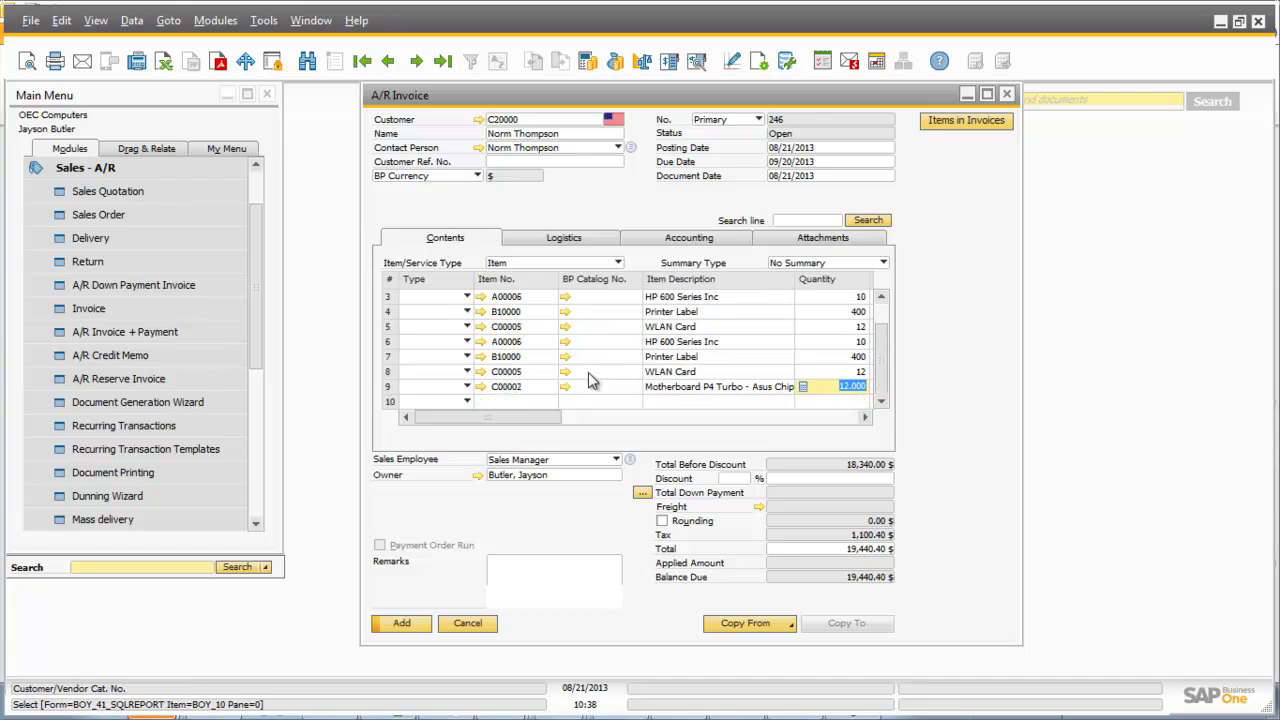
scroll(588, 380, "up", 1)
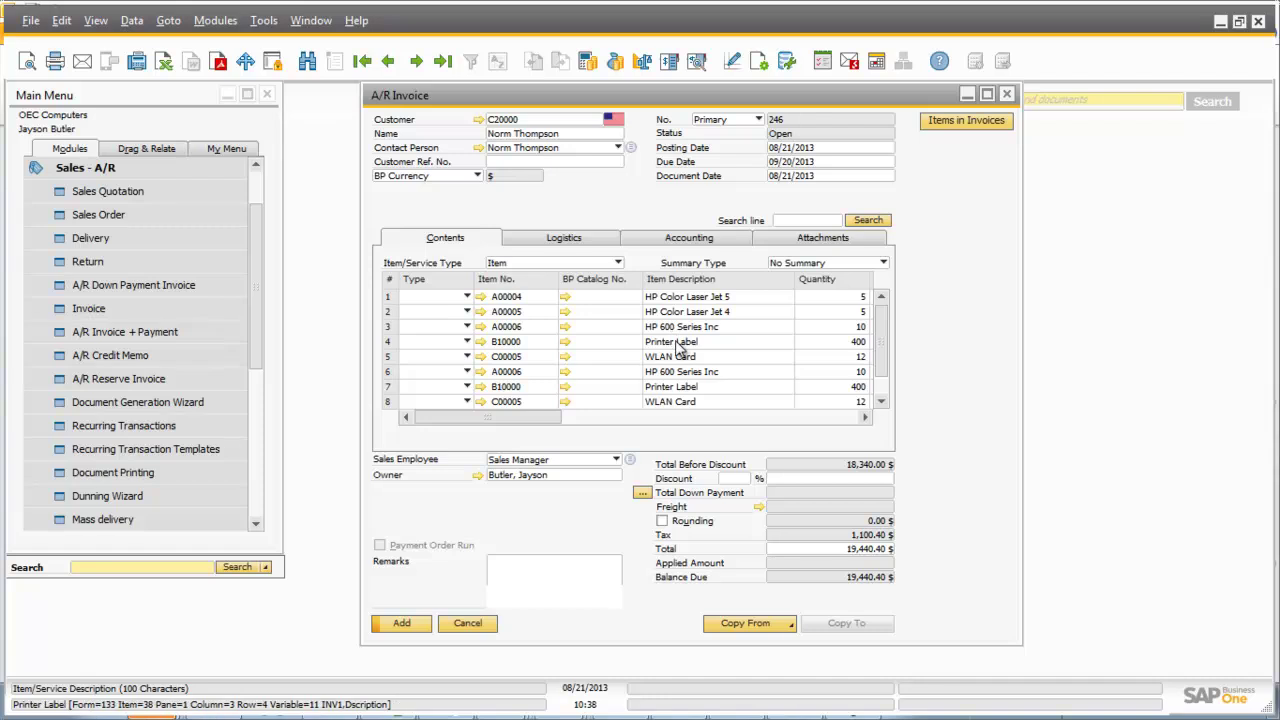
scroll(683, 345, "down", 1)
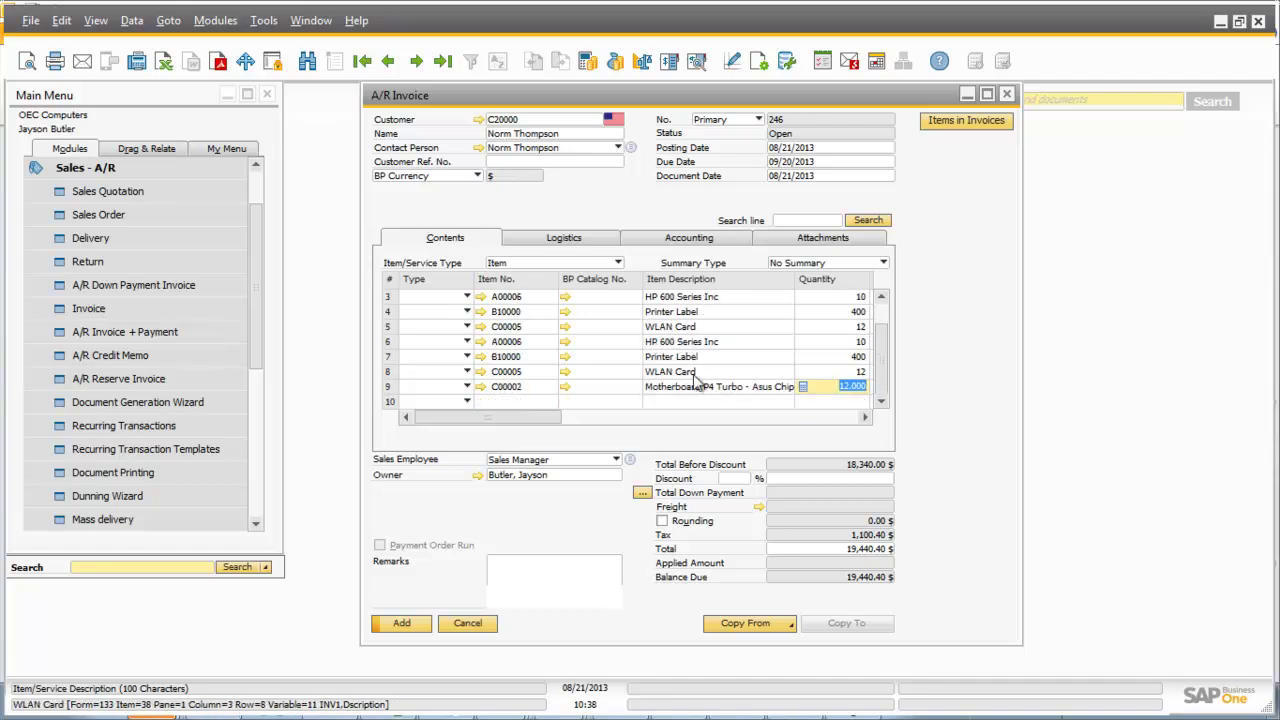
left_click_drag(475, 417, 479, 446)
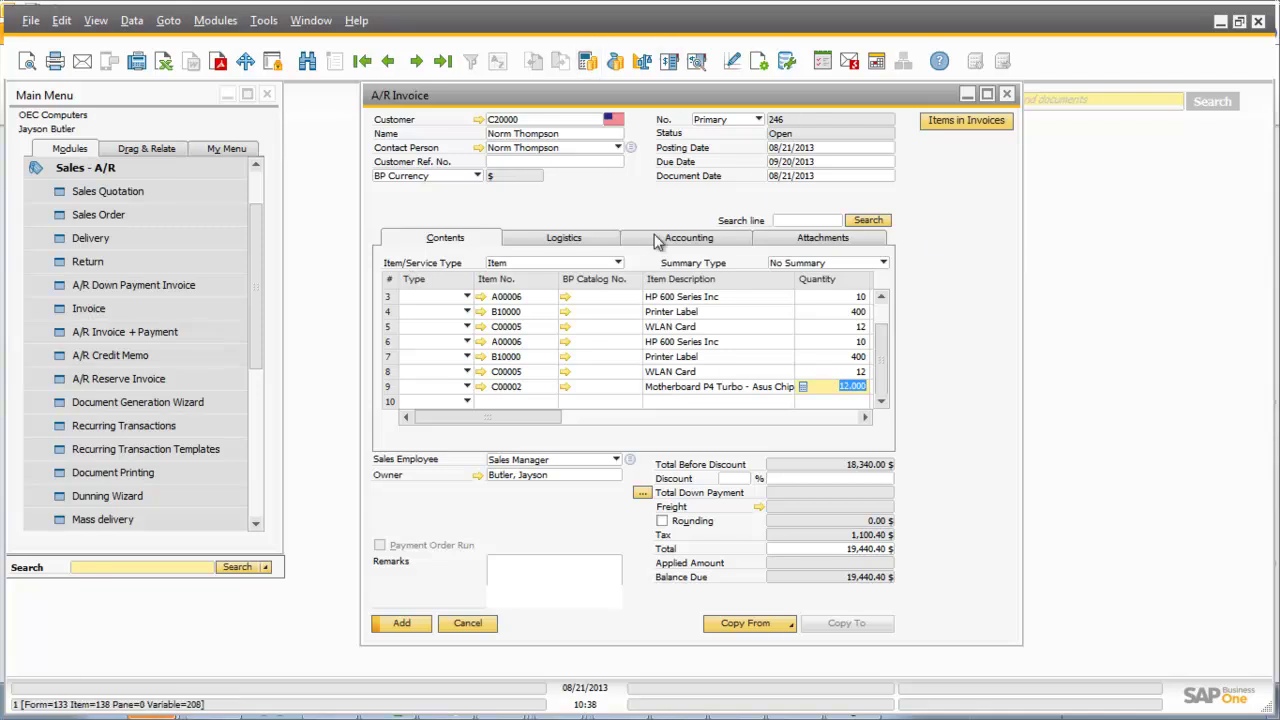
- Discard the unsaved A/R invoice and collapse the Sales - A/R module
left_click(462, 623)
left_click(105, 168)
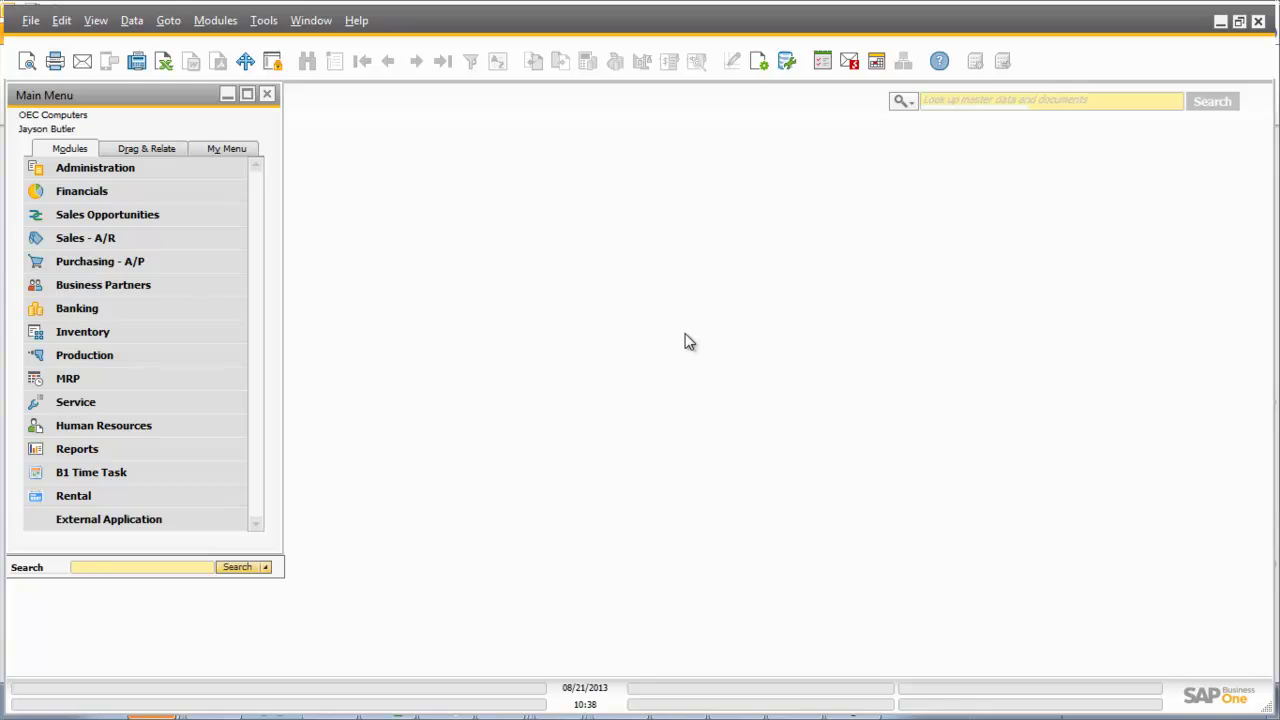
- Switch to the PowerPoint slide show and advance to the "What do you get?" slide on customer benefits
key("alt+Tab")
key("alt+Tab")
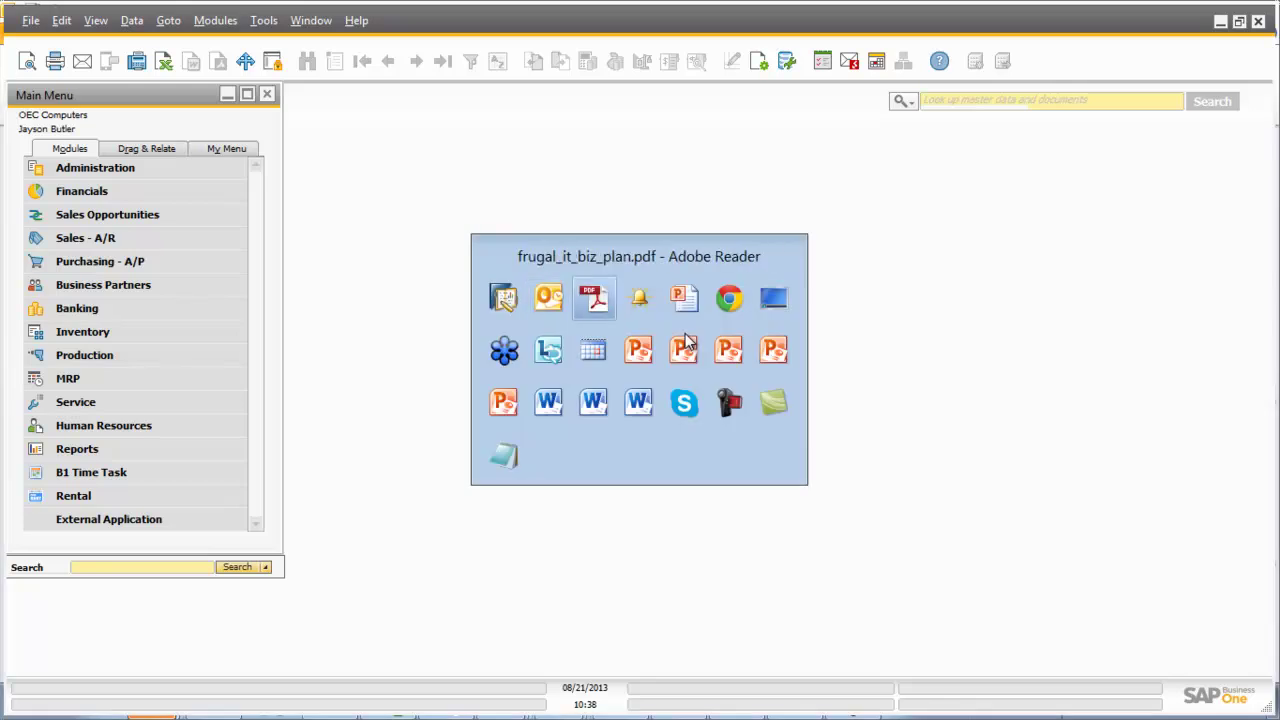
left_click(695, 300)
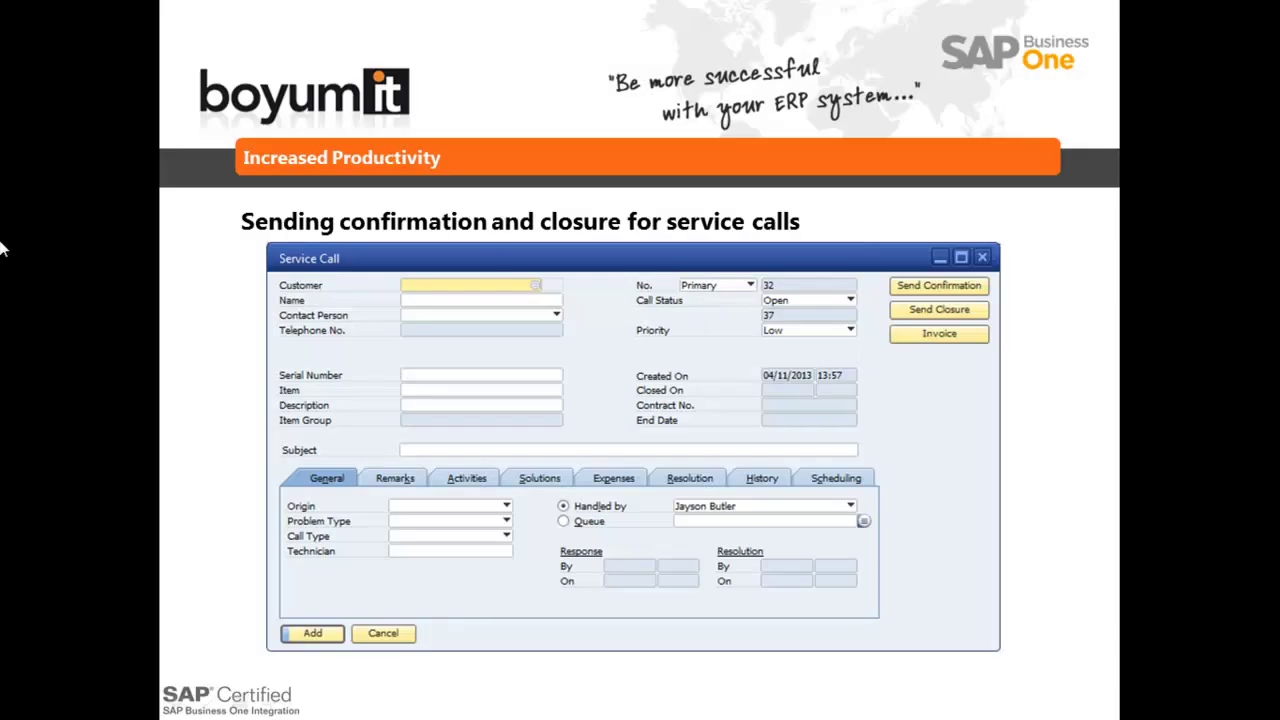
key("Right")
key("Right")
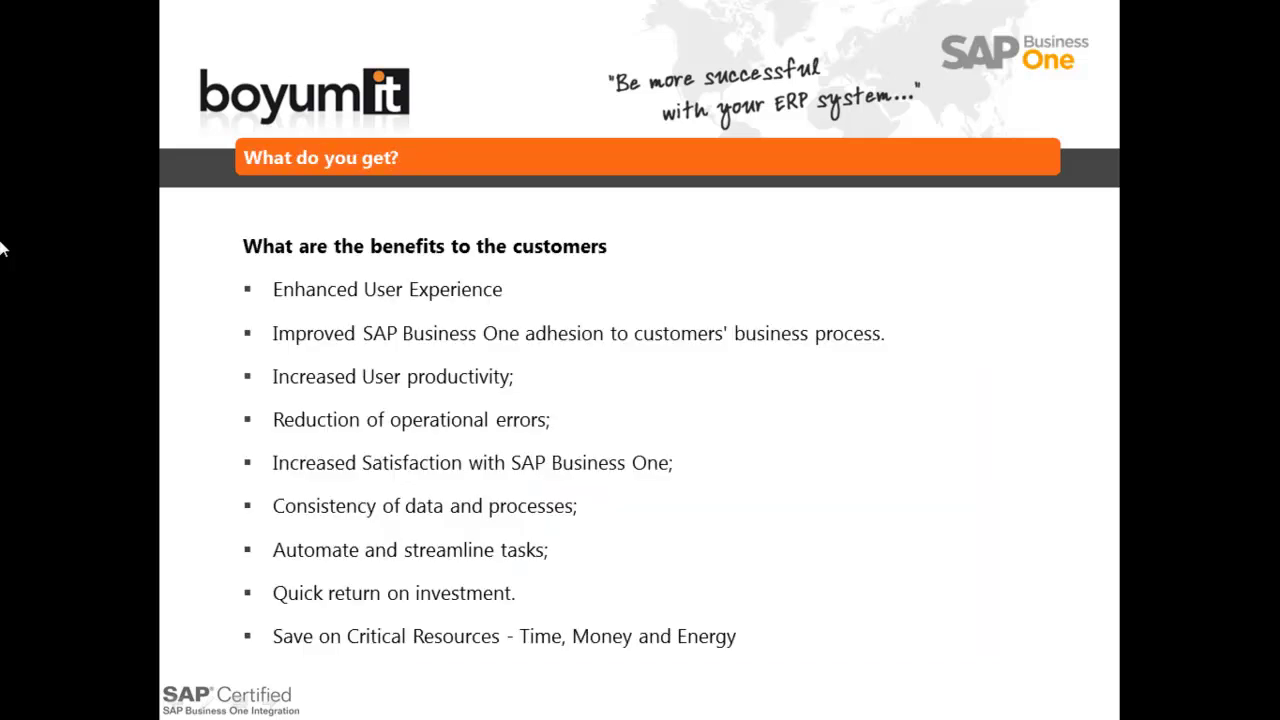